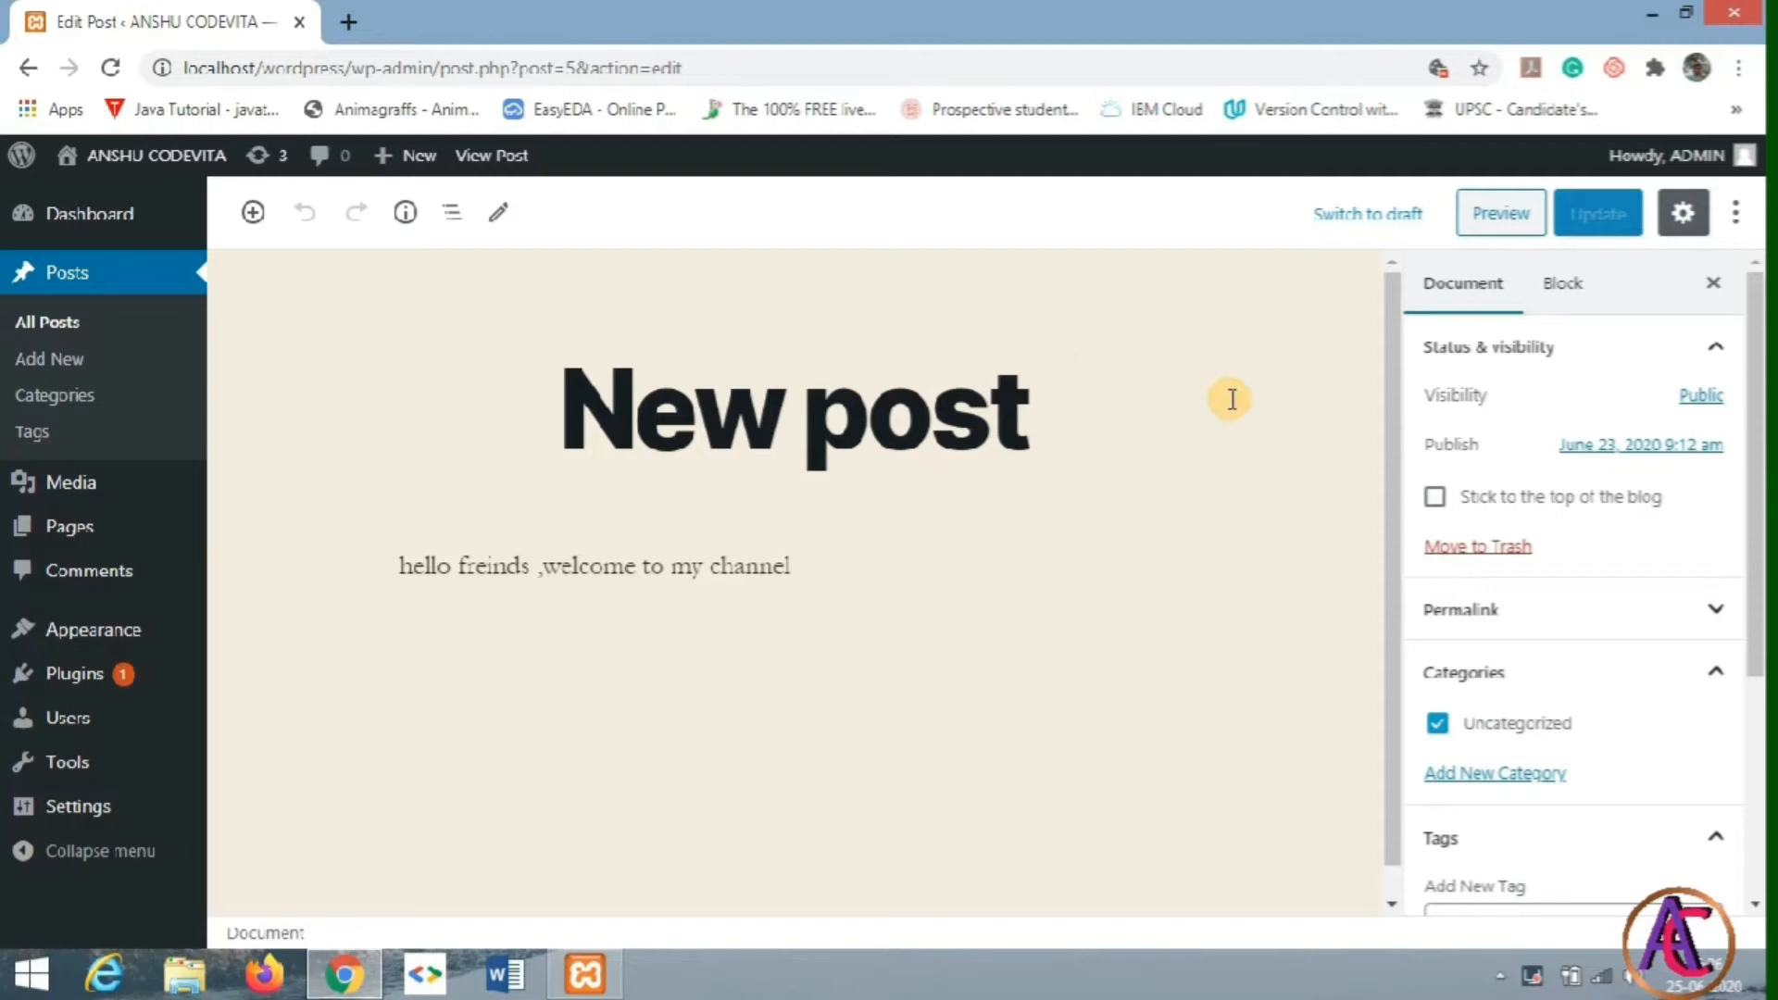
# Step: Replace the post's title with "Website"
pyautogui.click(798, 423)
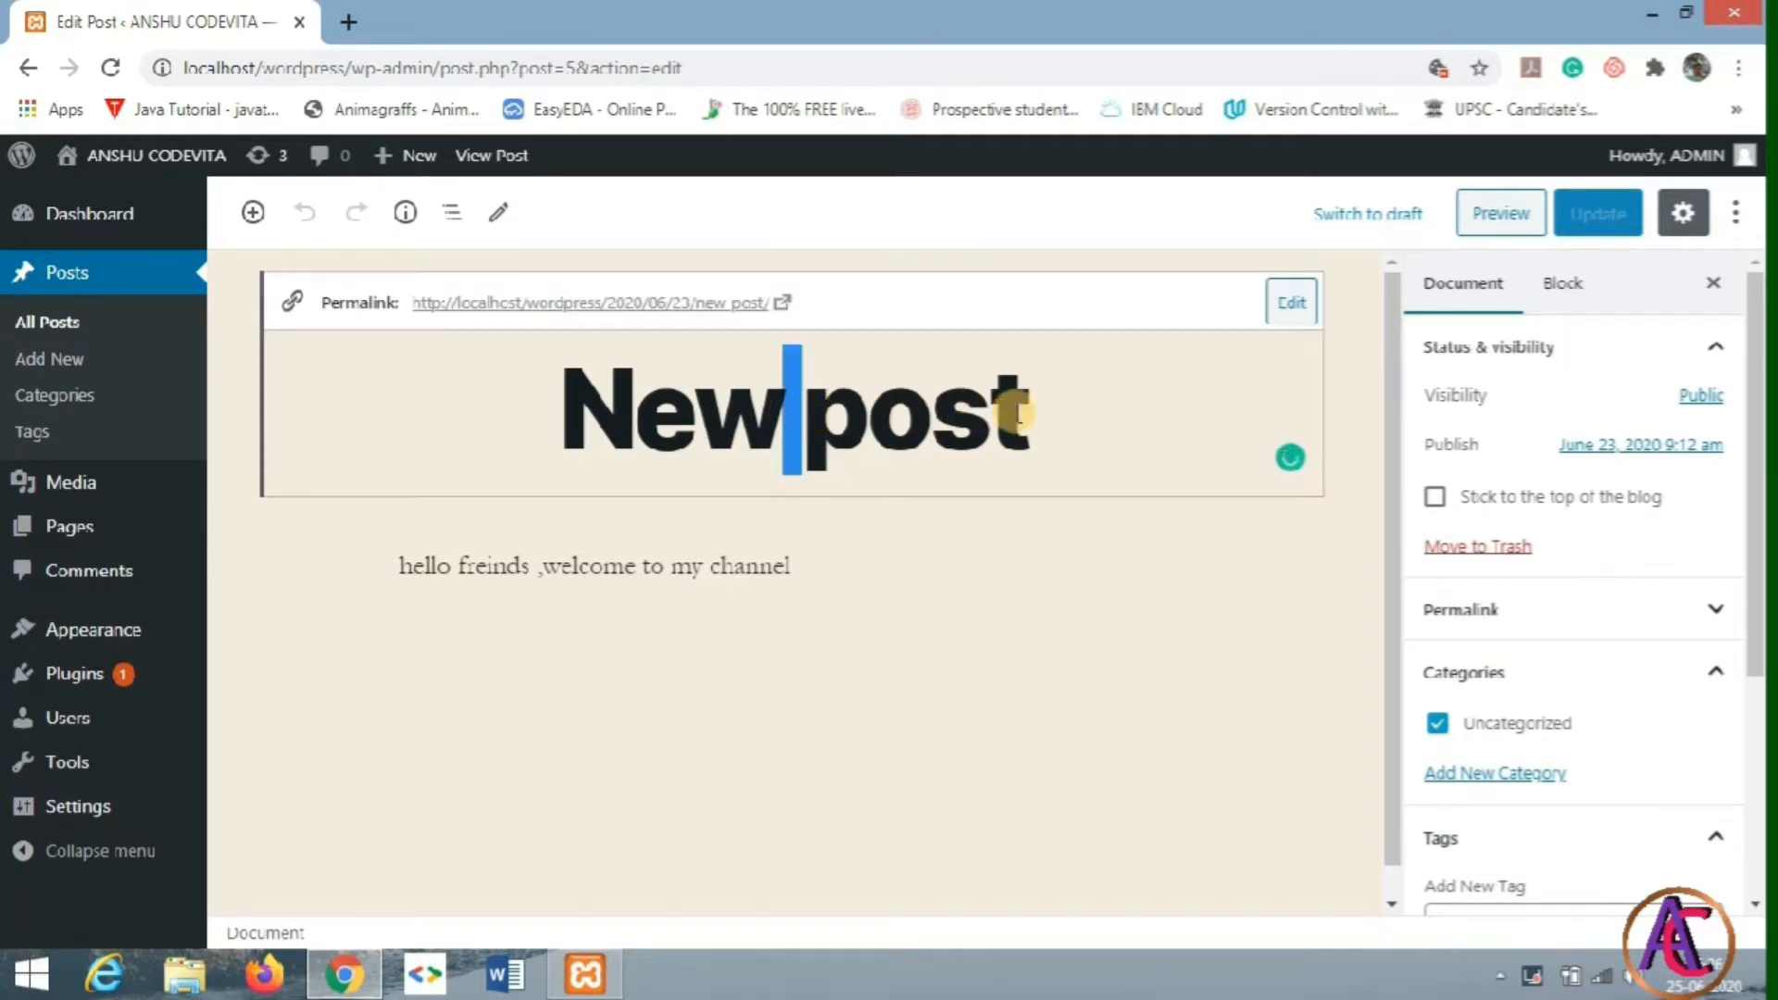
pyautogui.moveTo(1056, 408); pyautogui.dragTo(572, 414)
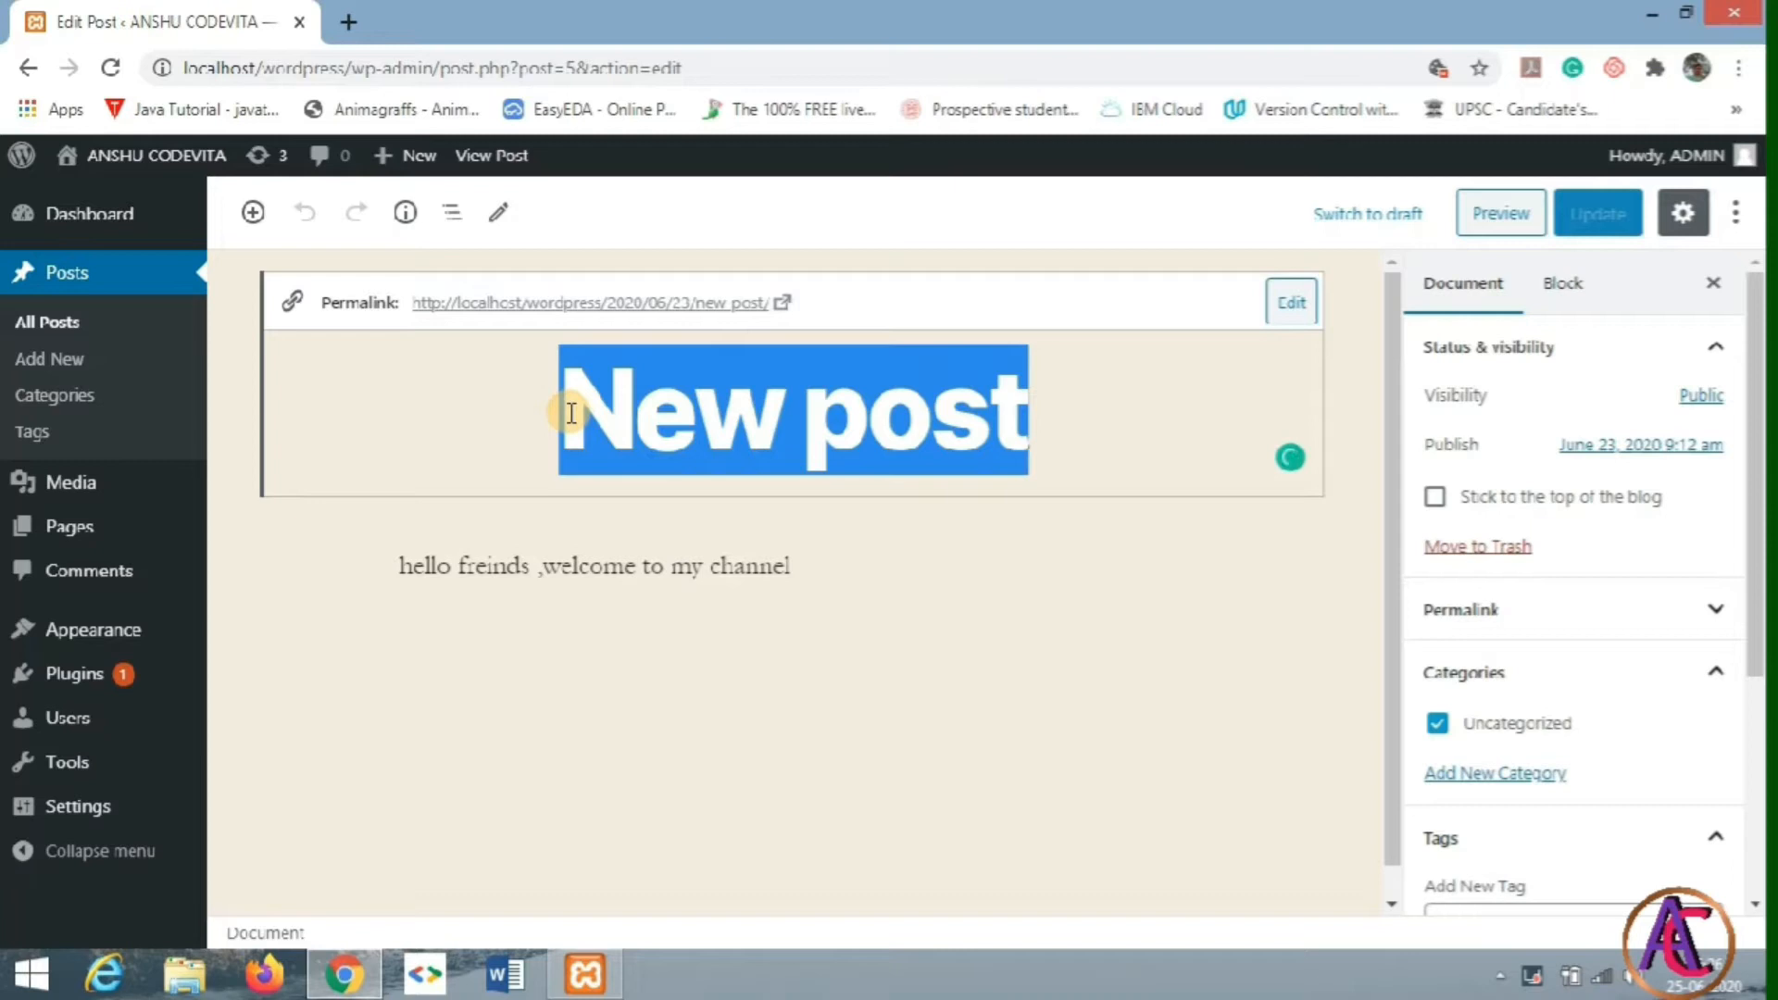
pyautogui.write('W')
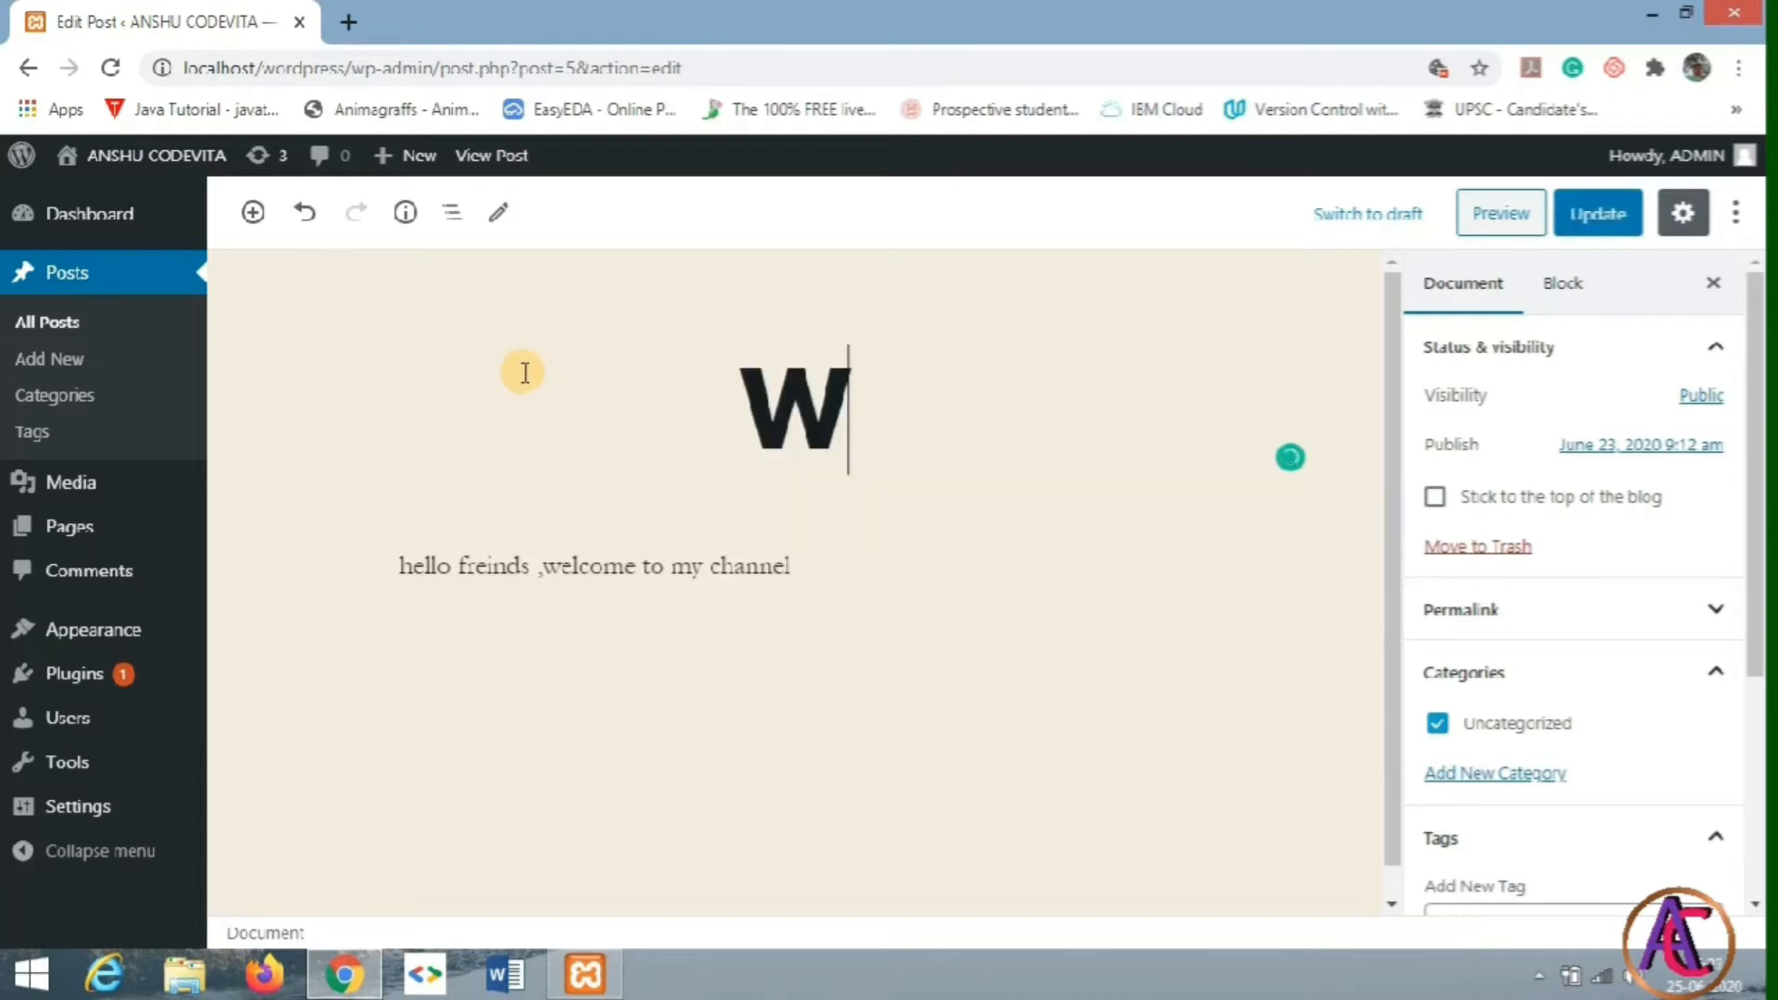
pyautogui.write('ebsite')
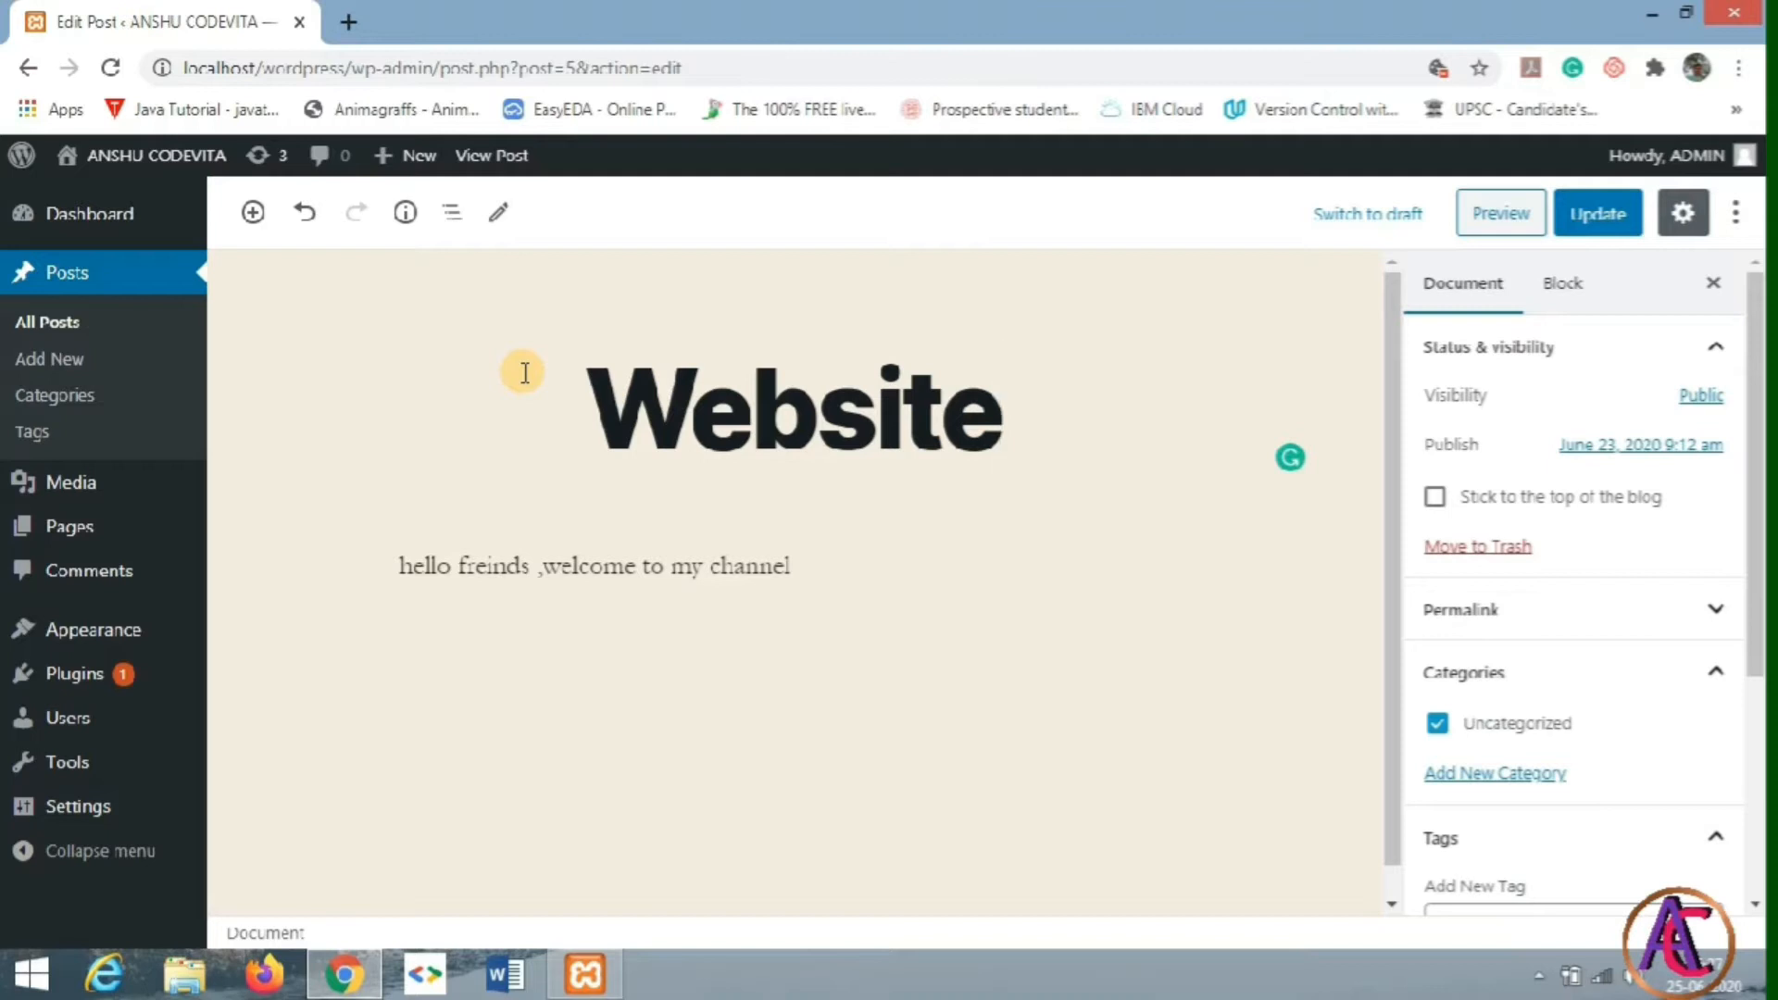
# Step: Select the post's whole paragraph text, and search Google for "website" in a new tab to open the Wikipedia article Website
pyautogui.click(809, 566)
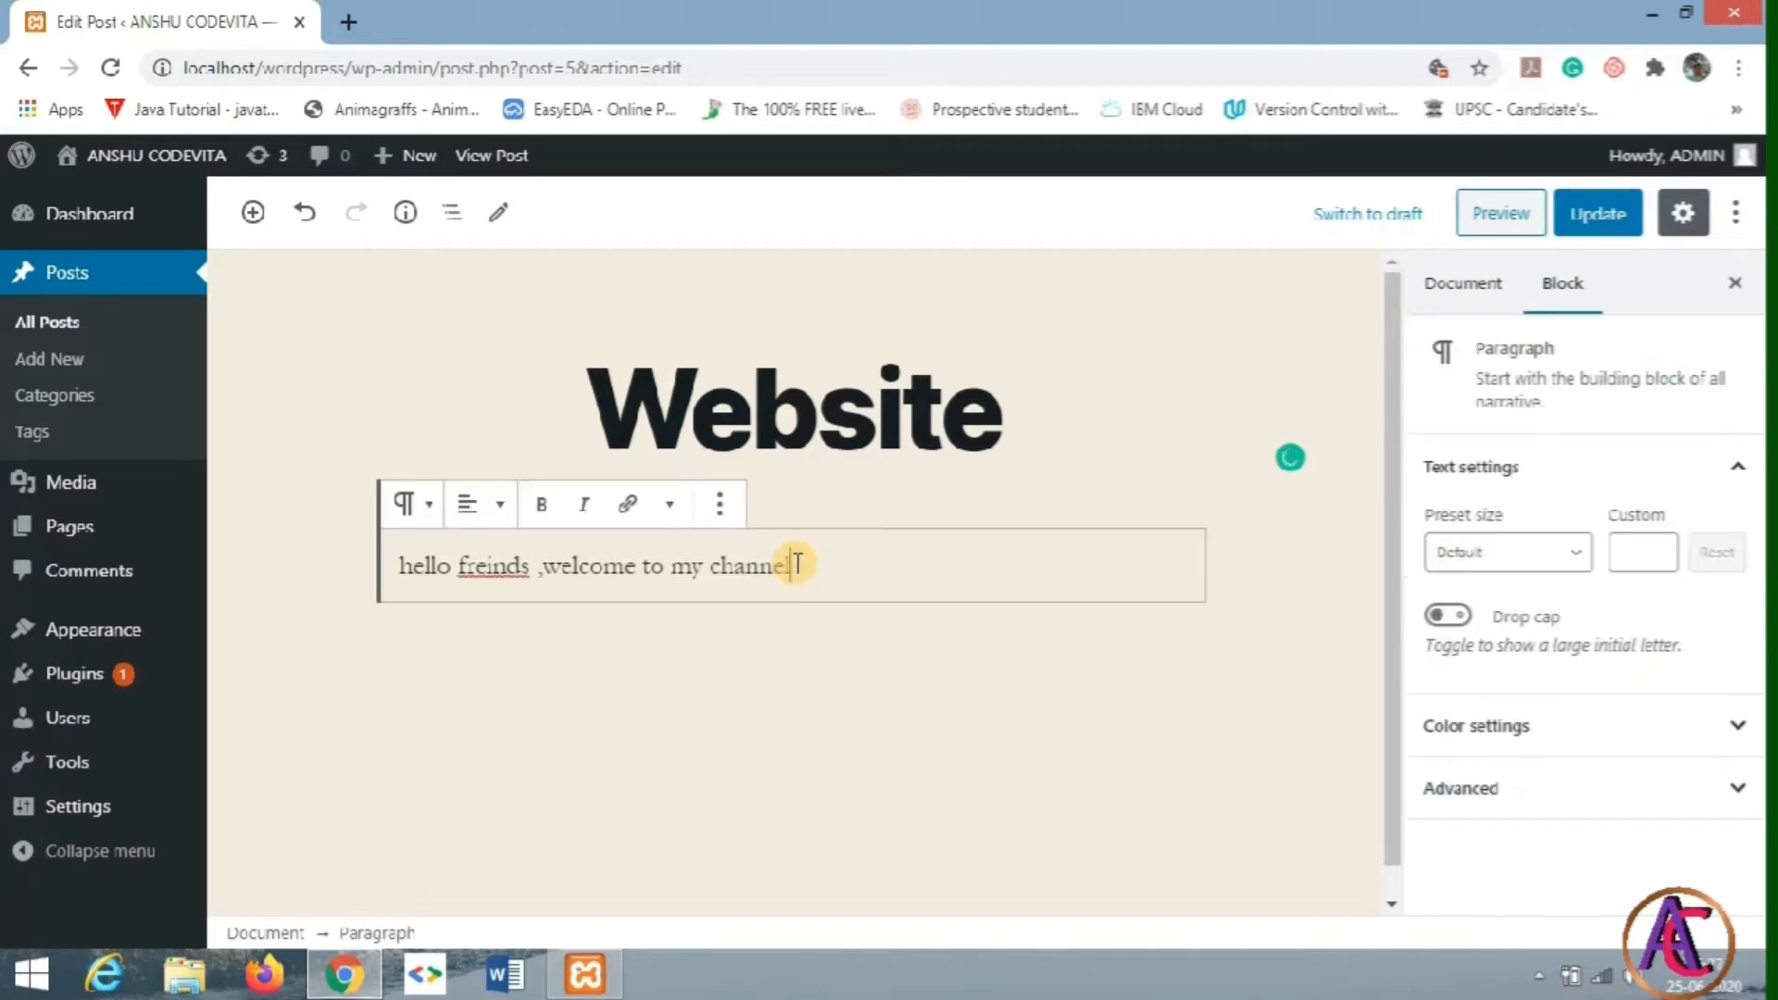
pyautogui.keyDown('shift'); pyautogui.click(486, 536); pyautogui.keyUp('shift')
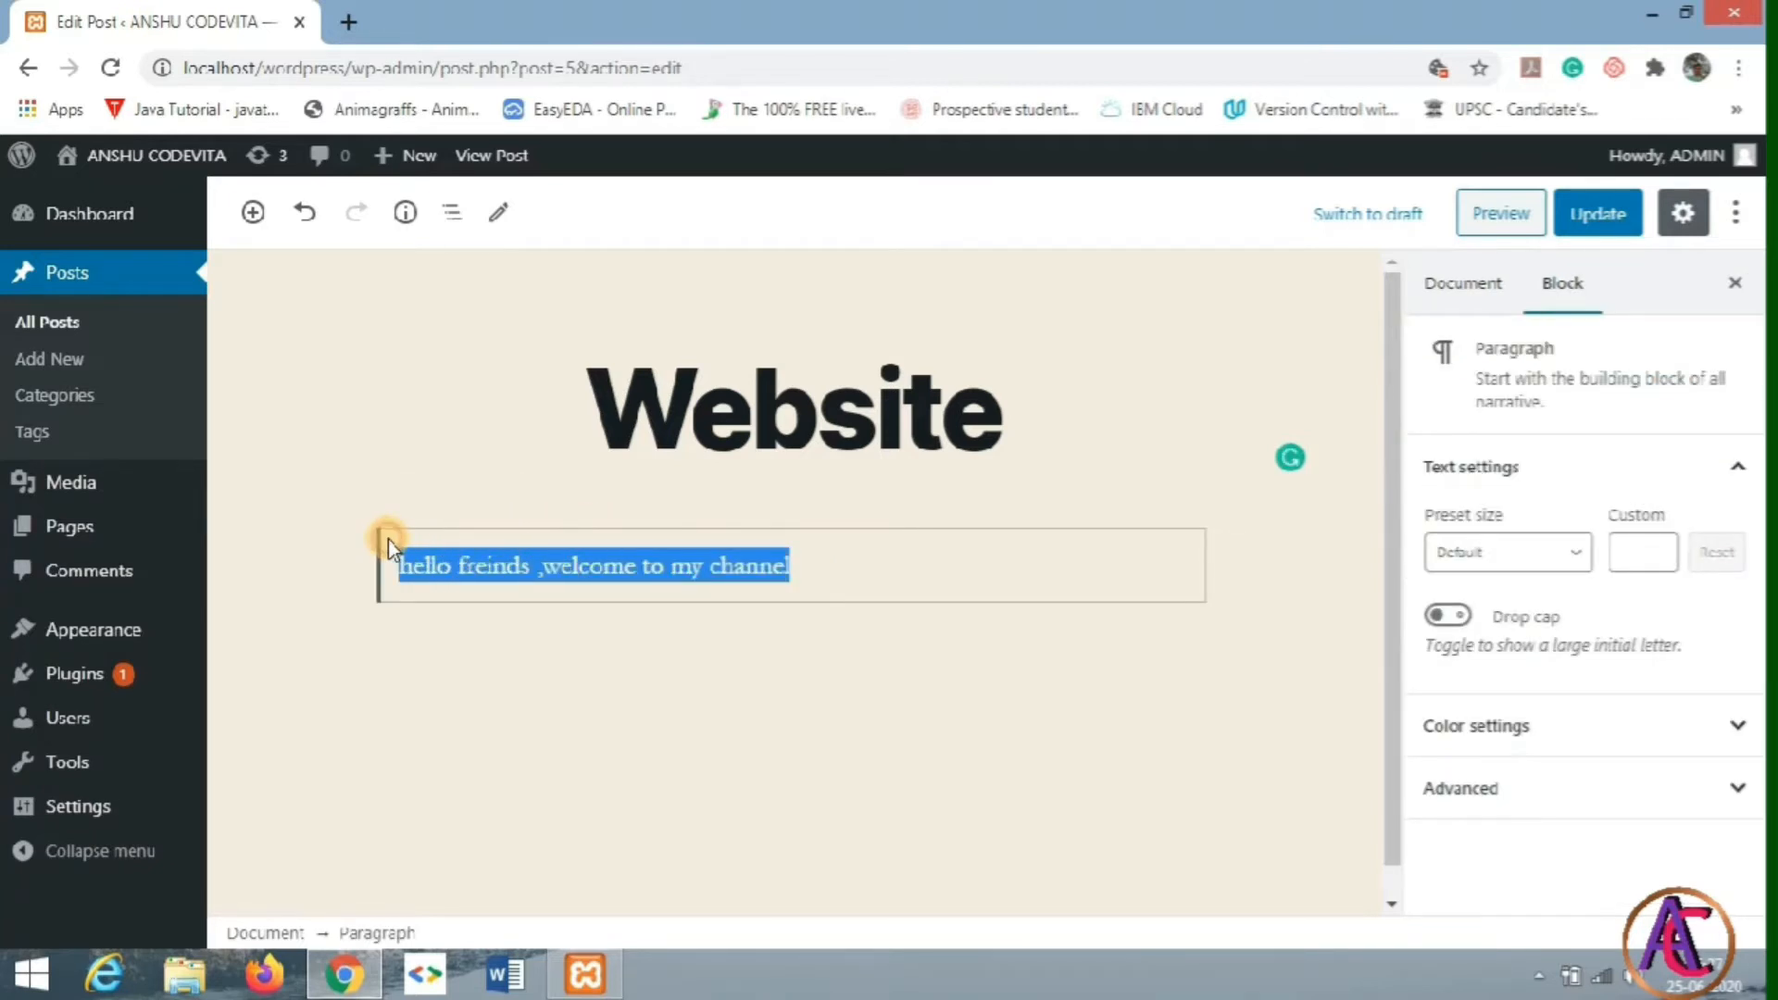
pyautogui.click(357, 24)
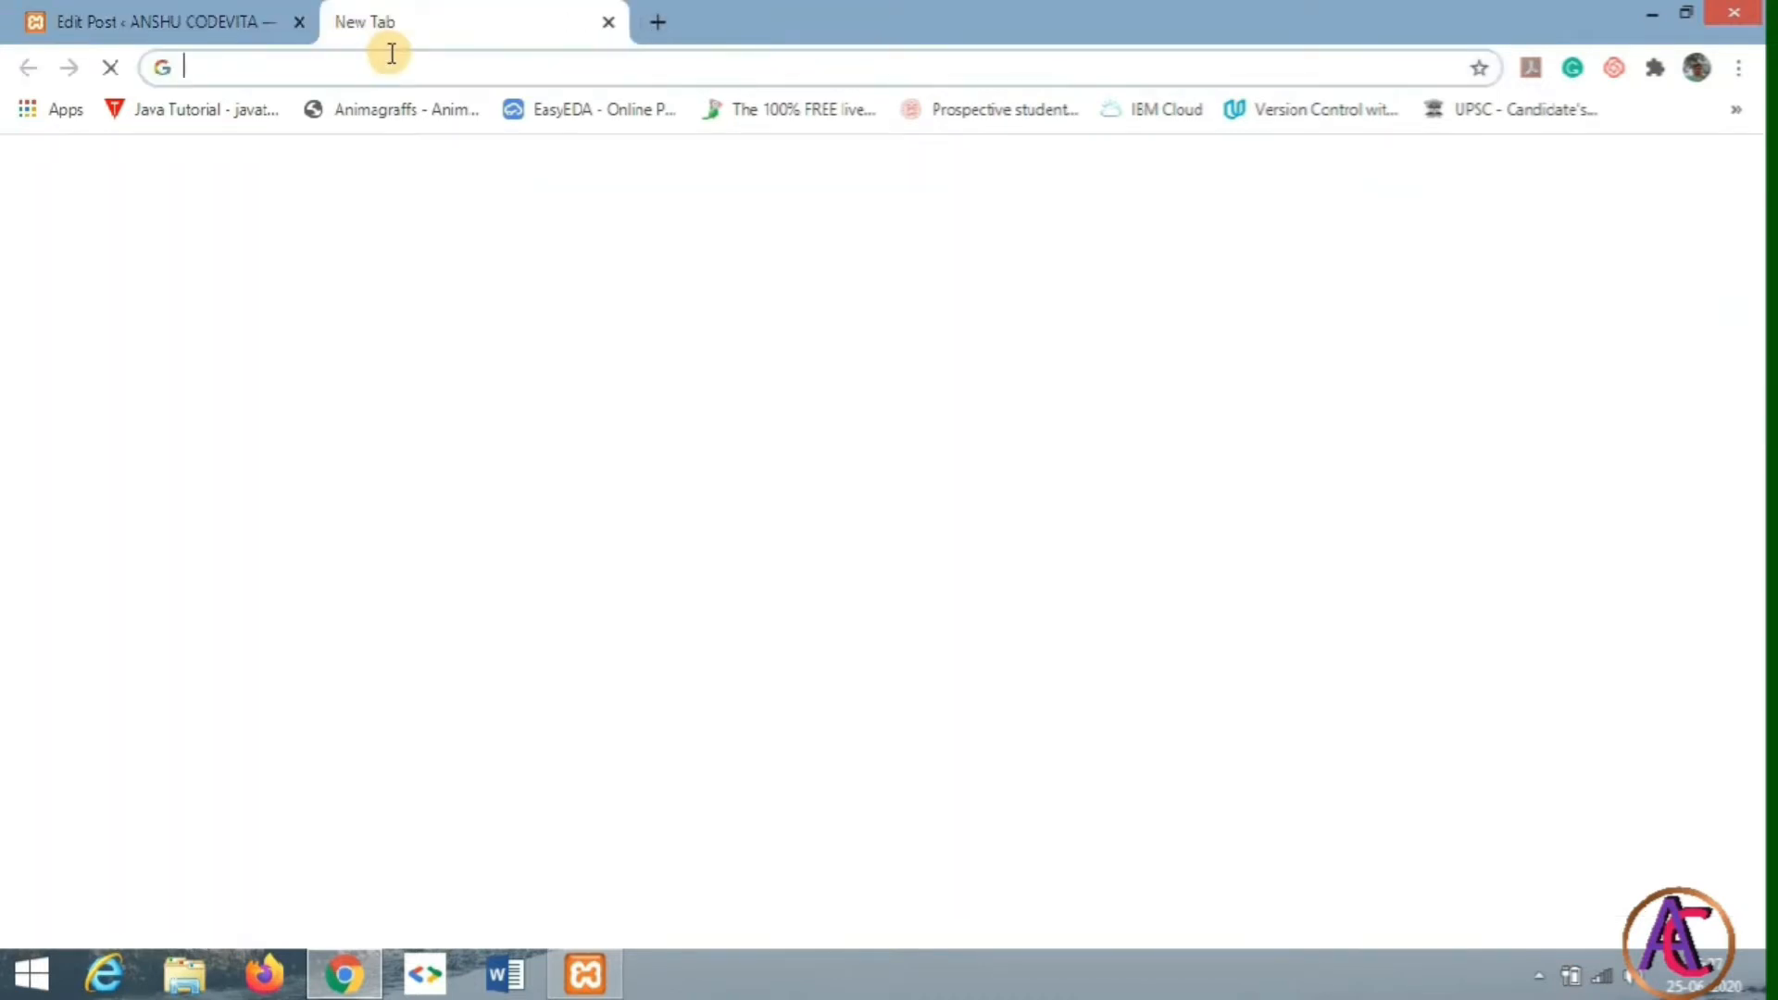
pyautogui.write('we')
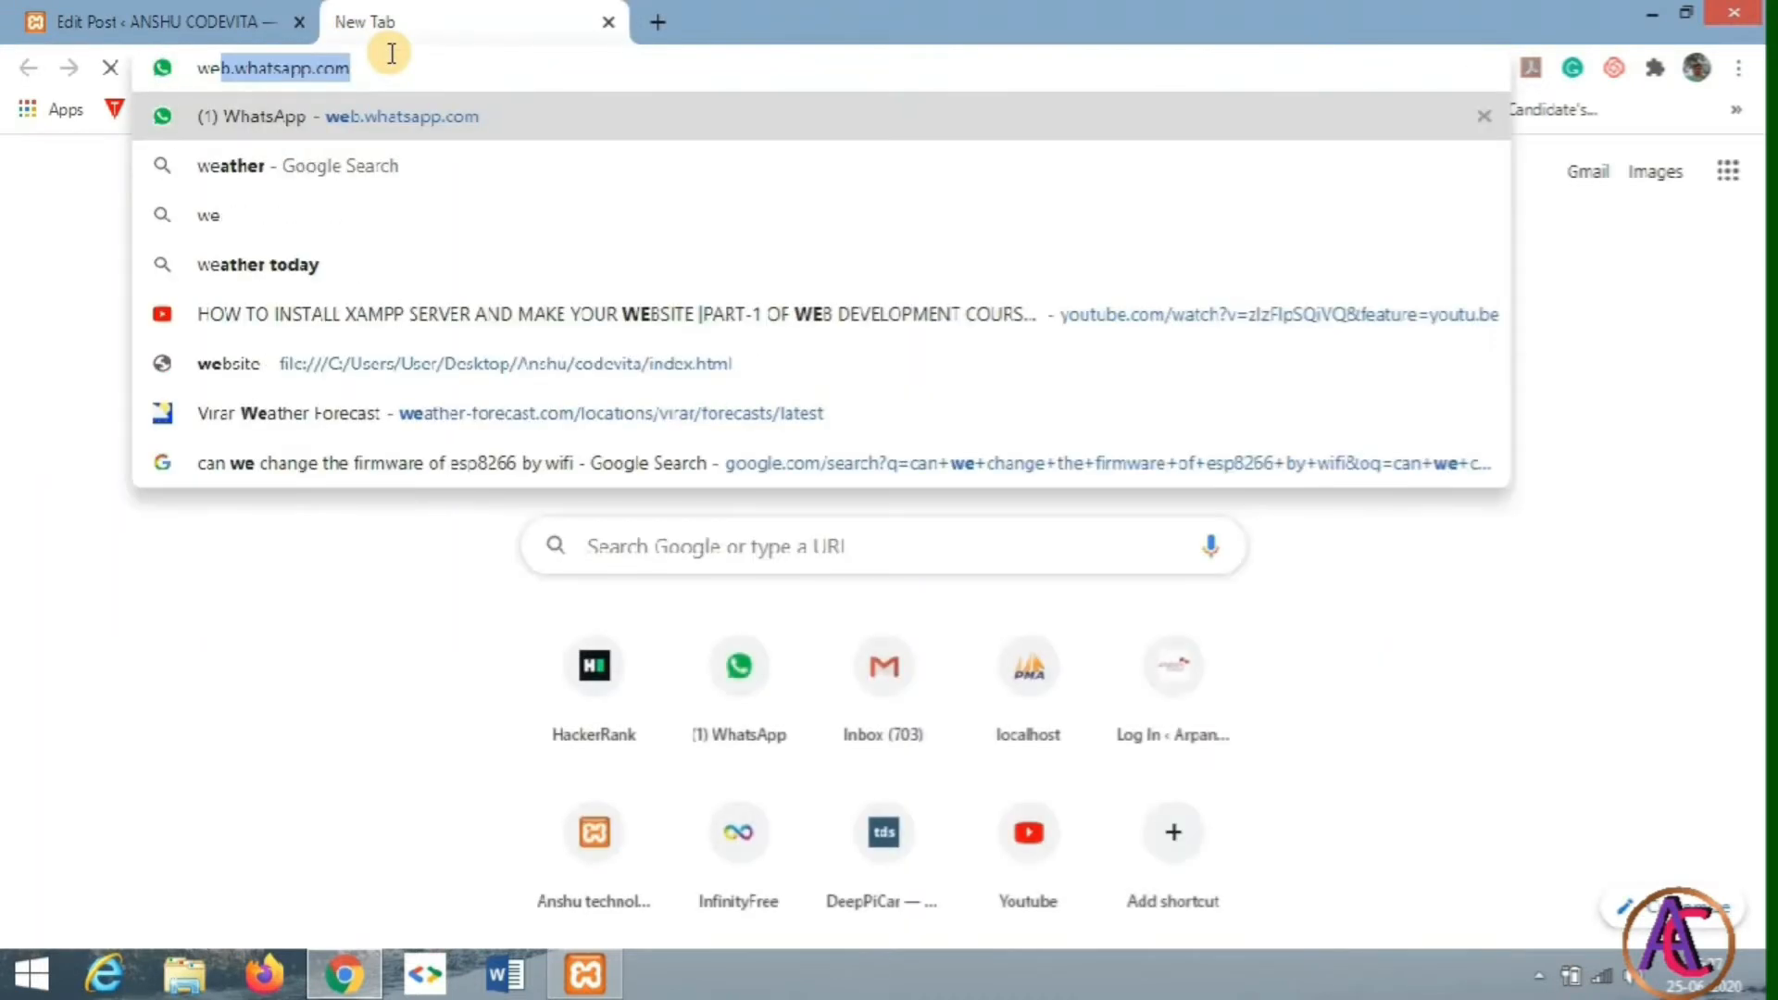
pyautogui.write('n')
pyautogui.press('BackSpace')
pyautogui.write('b')
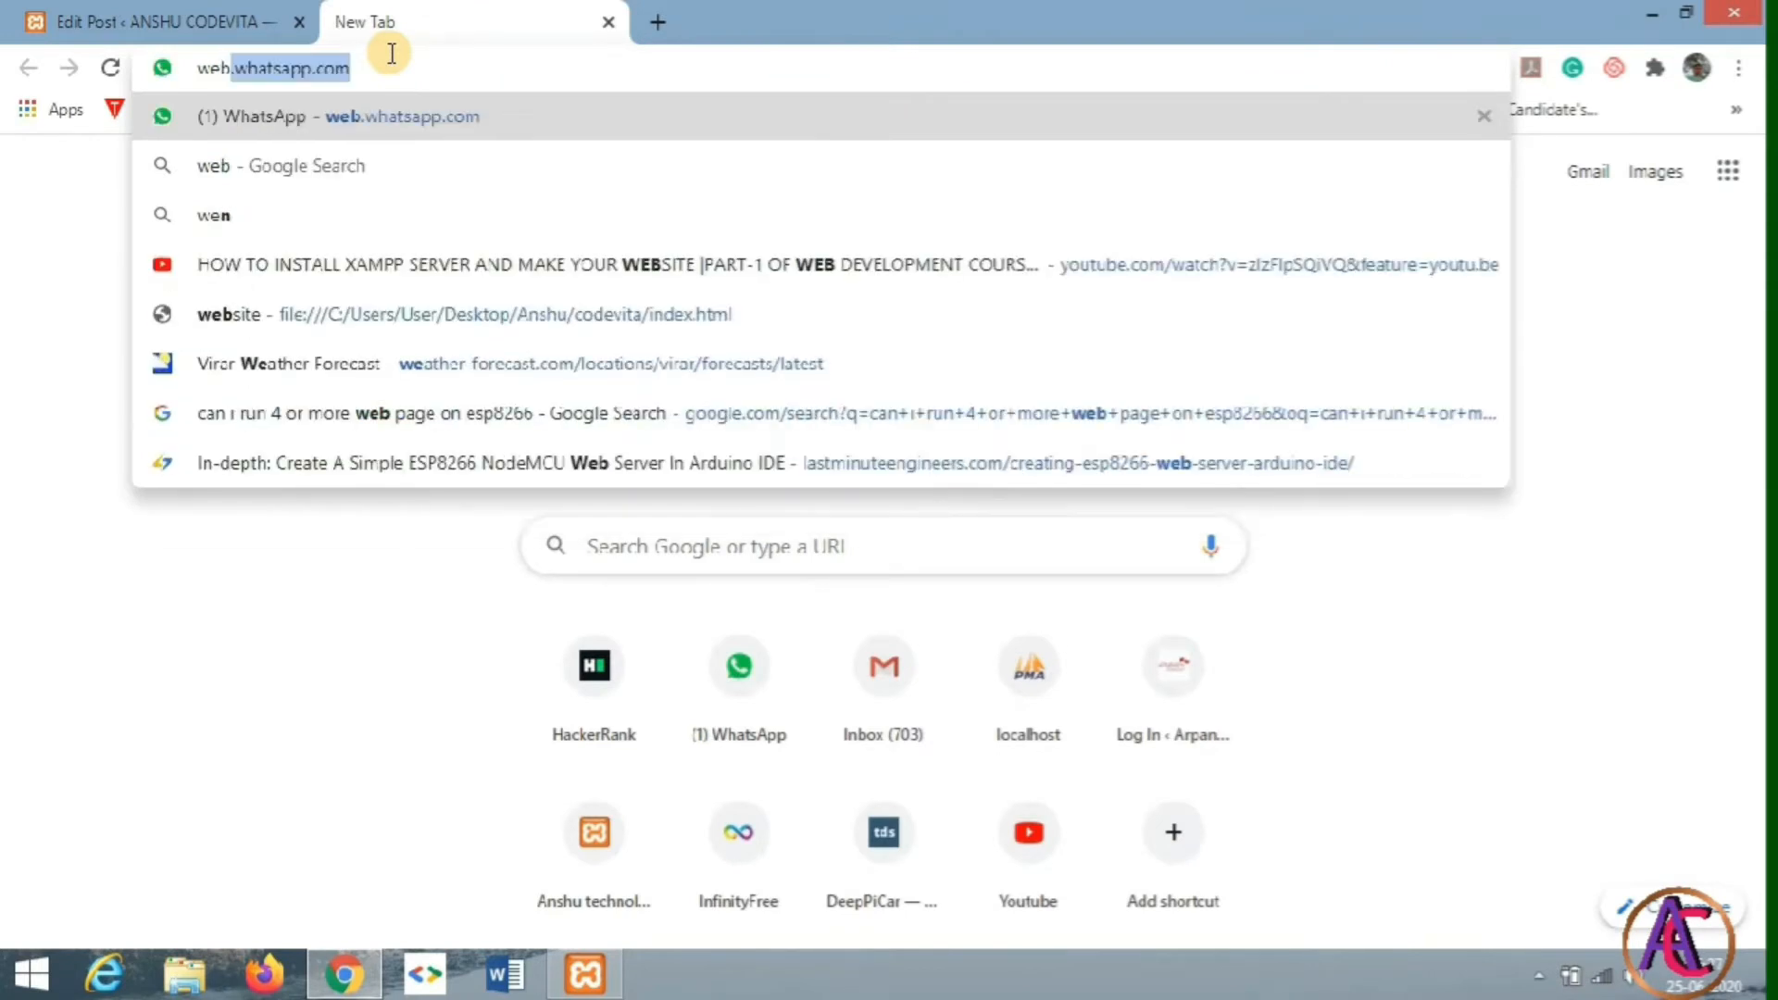
pyautogui.write('site')
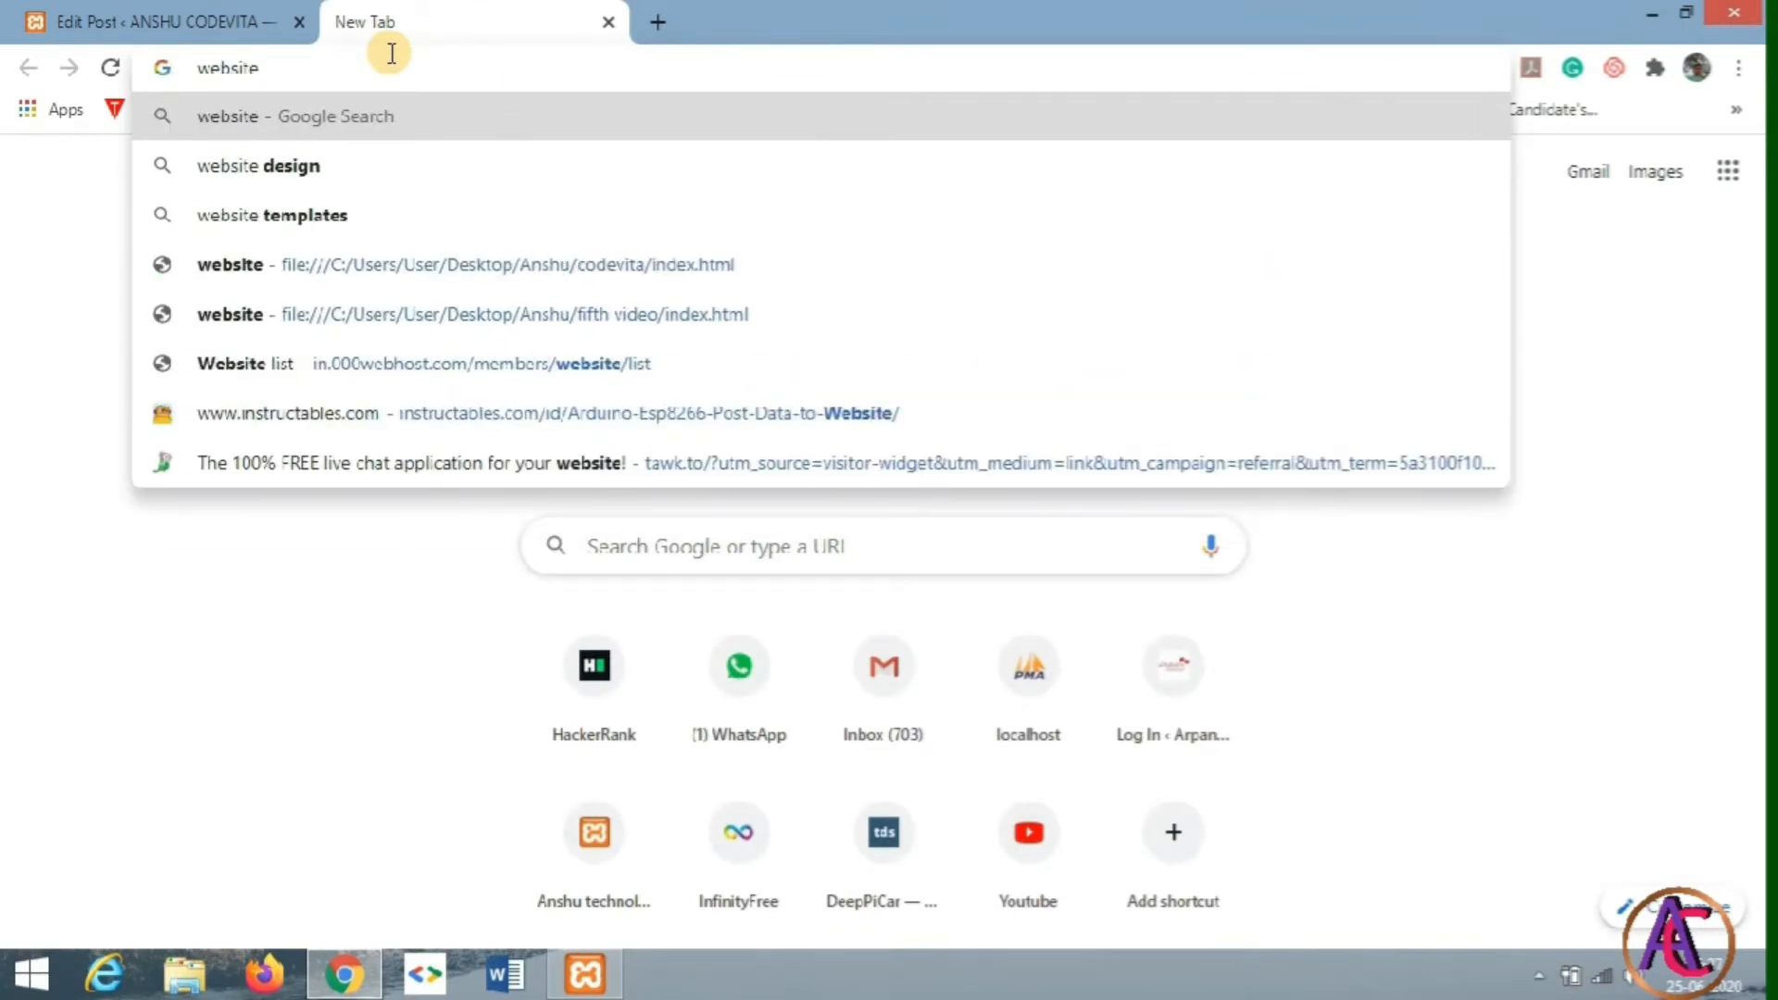
pyautogui.press('Return')
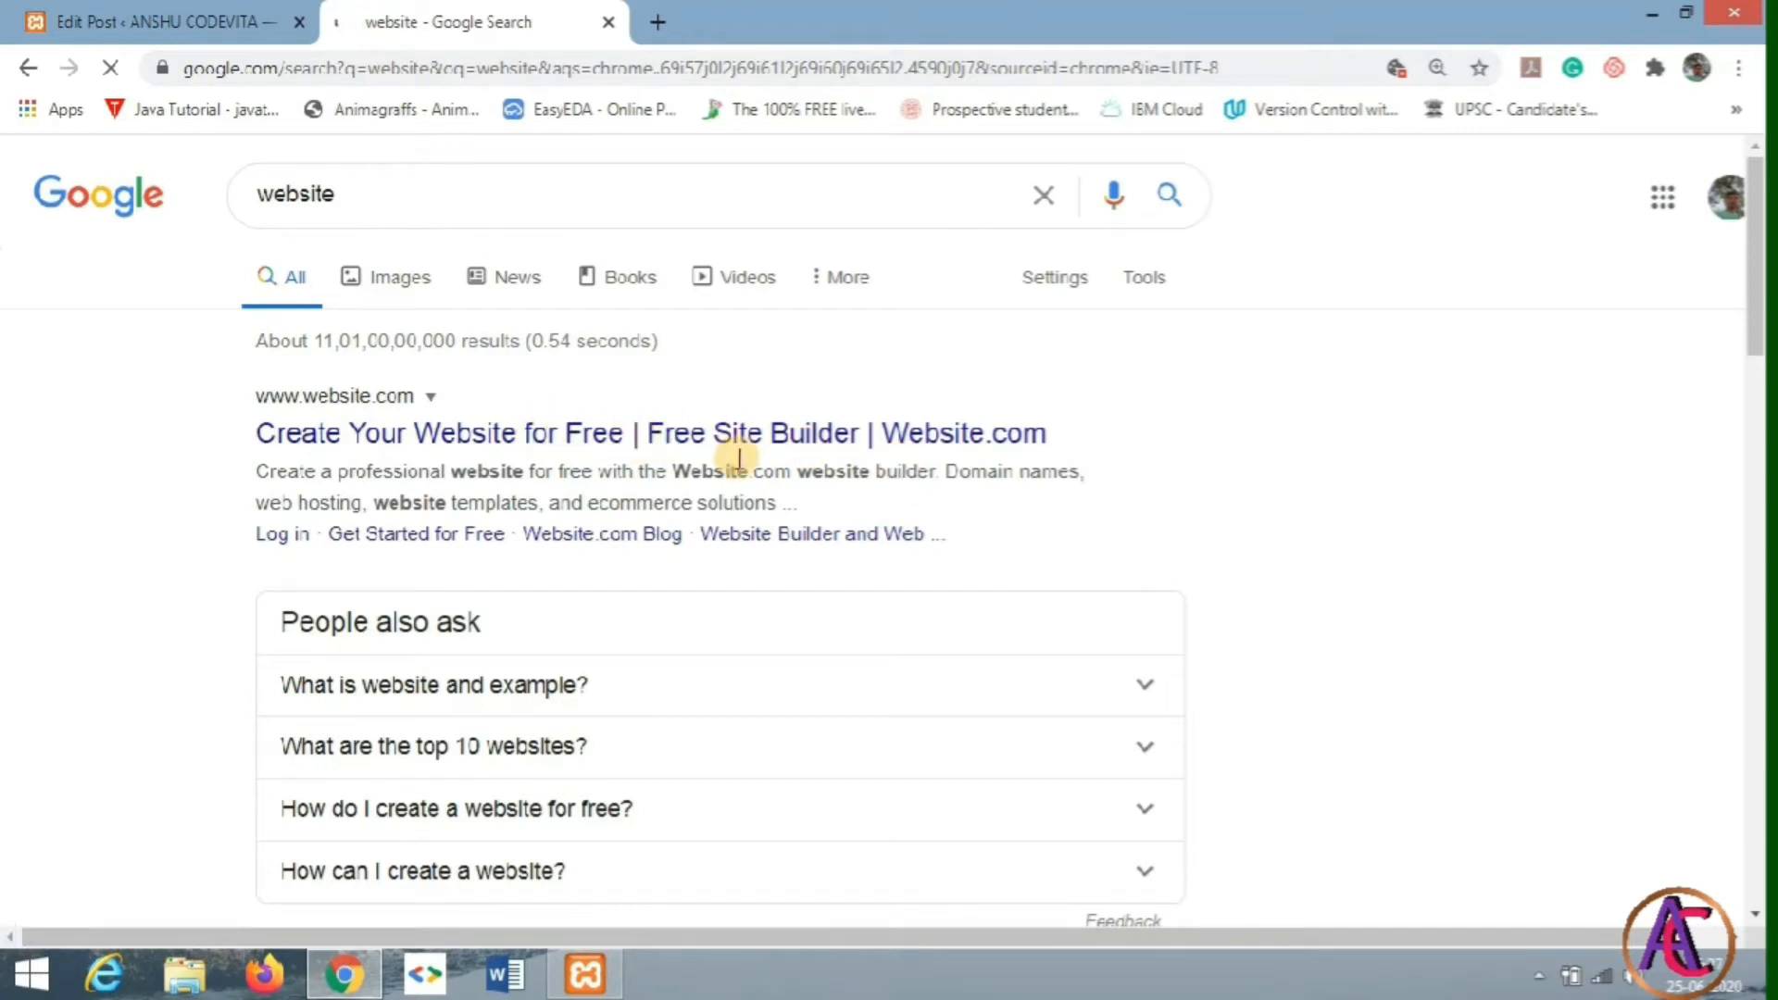
pyautogui.scroll(-5, 750, 460)
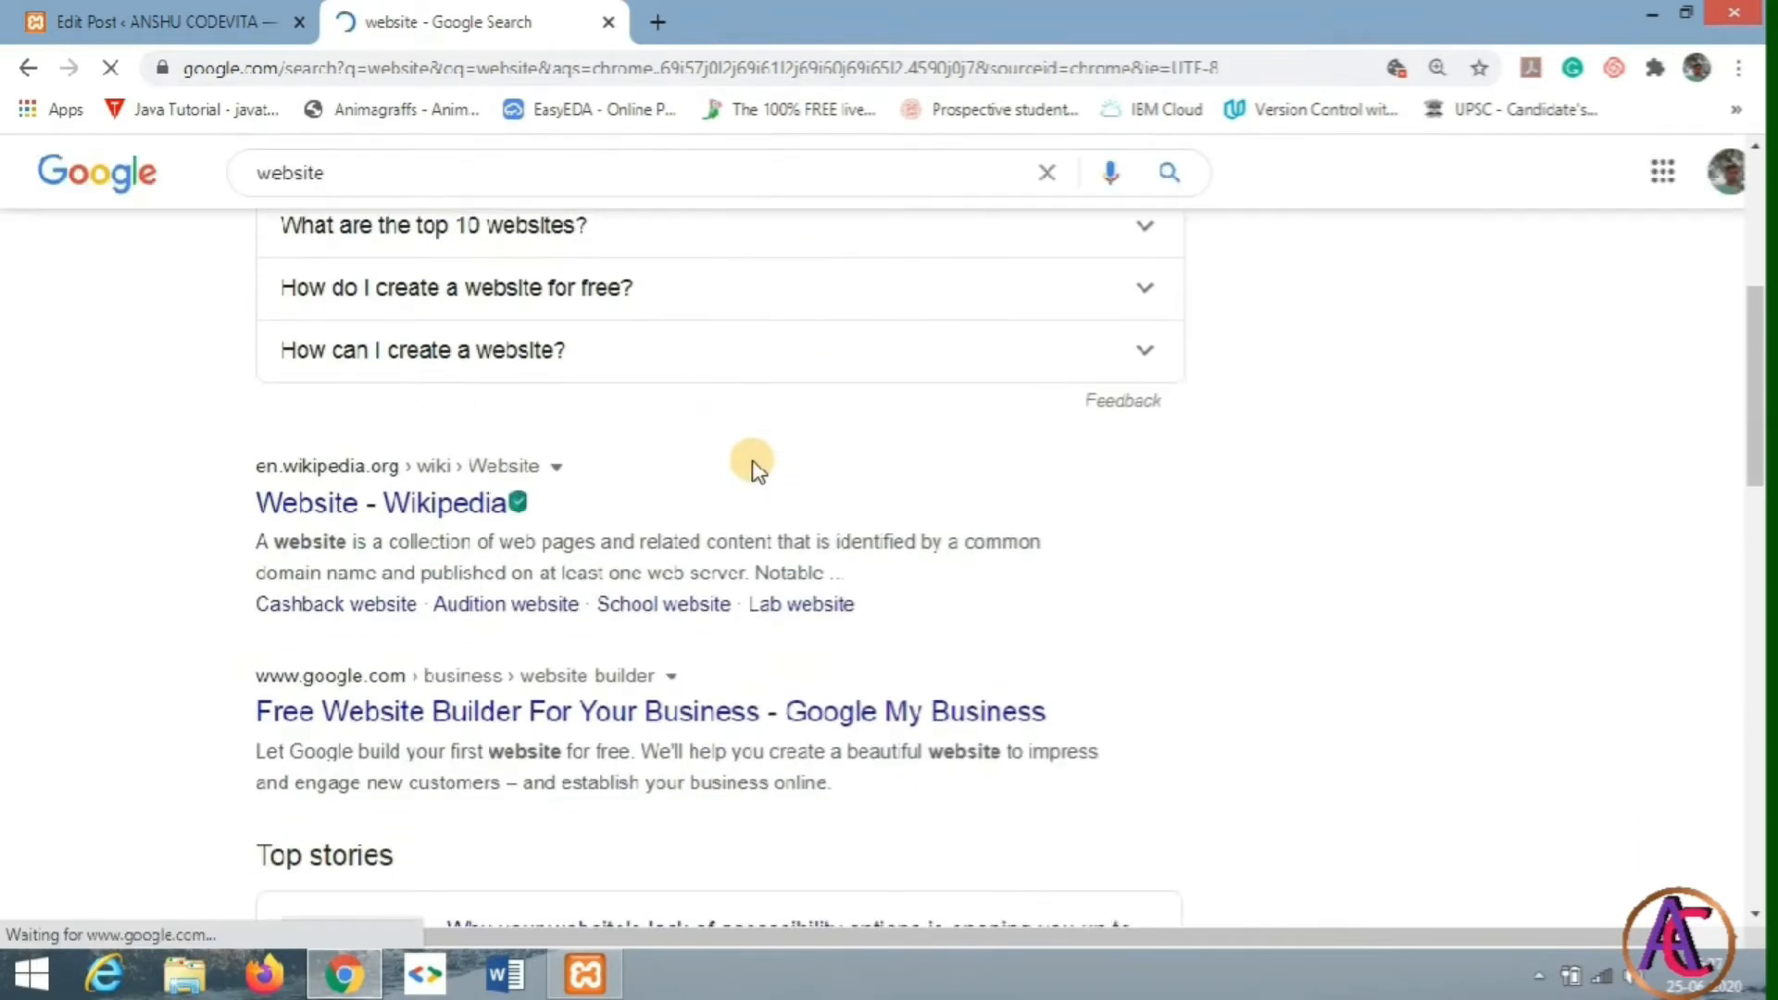
pyautogui.click(382, 508)
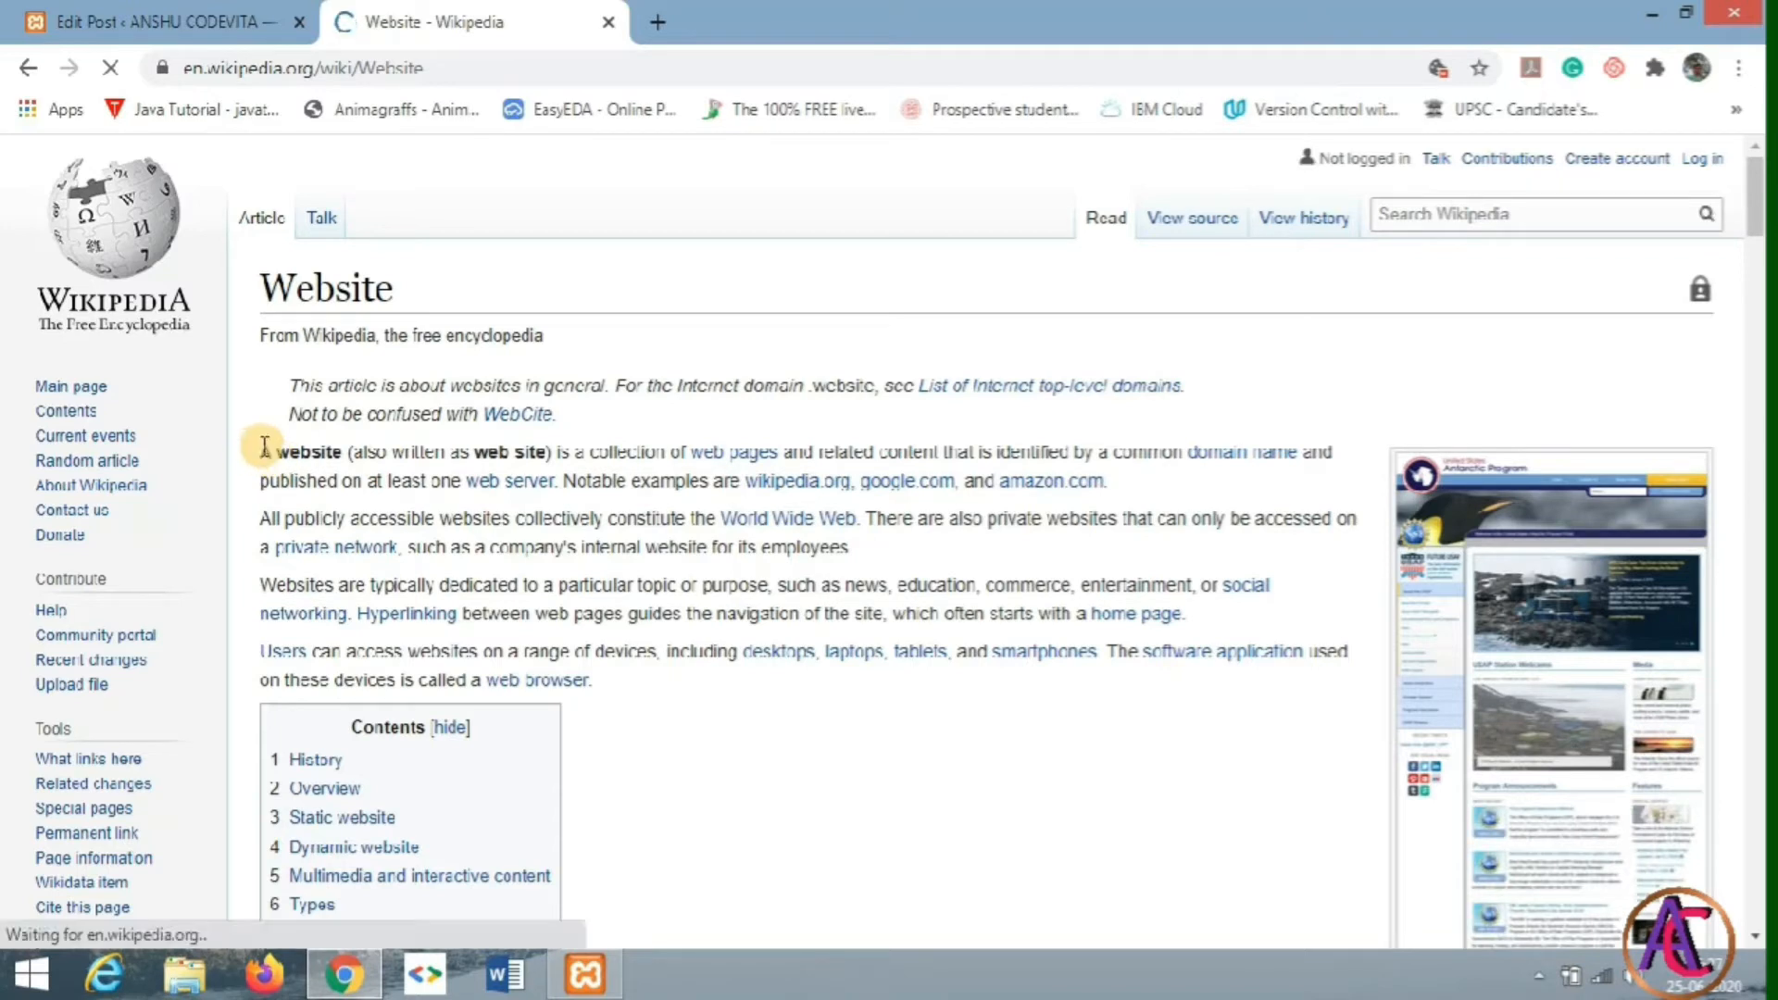
# Step: Copy the article's four introductory paragraphs and paste them over the selected text in the WordPress post
pyautogui.moveTo(261, 454); pyautogui.dragTo(594, 686)
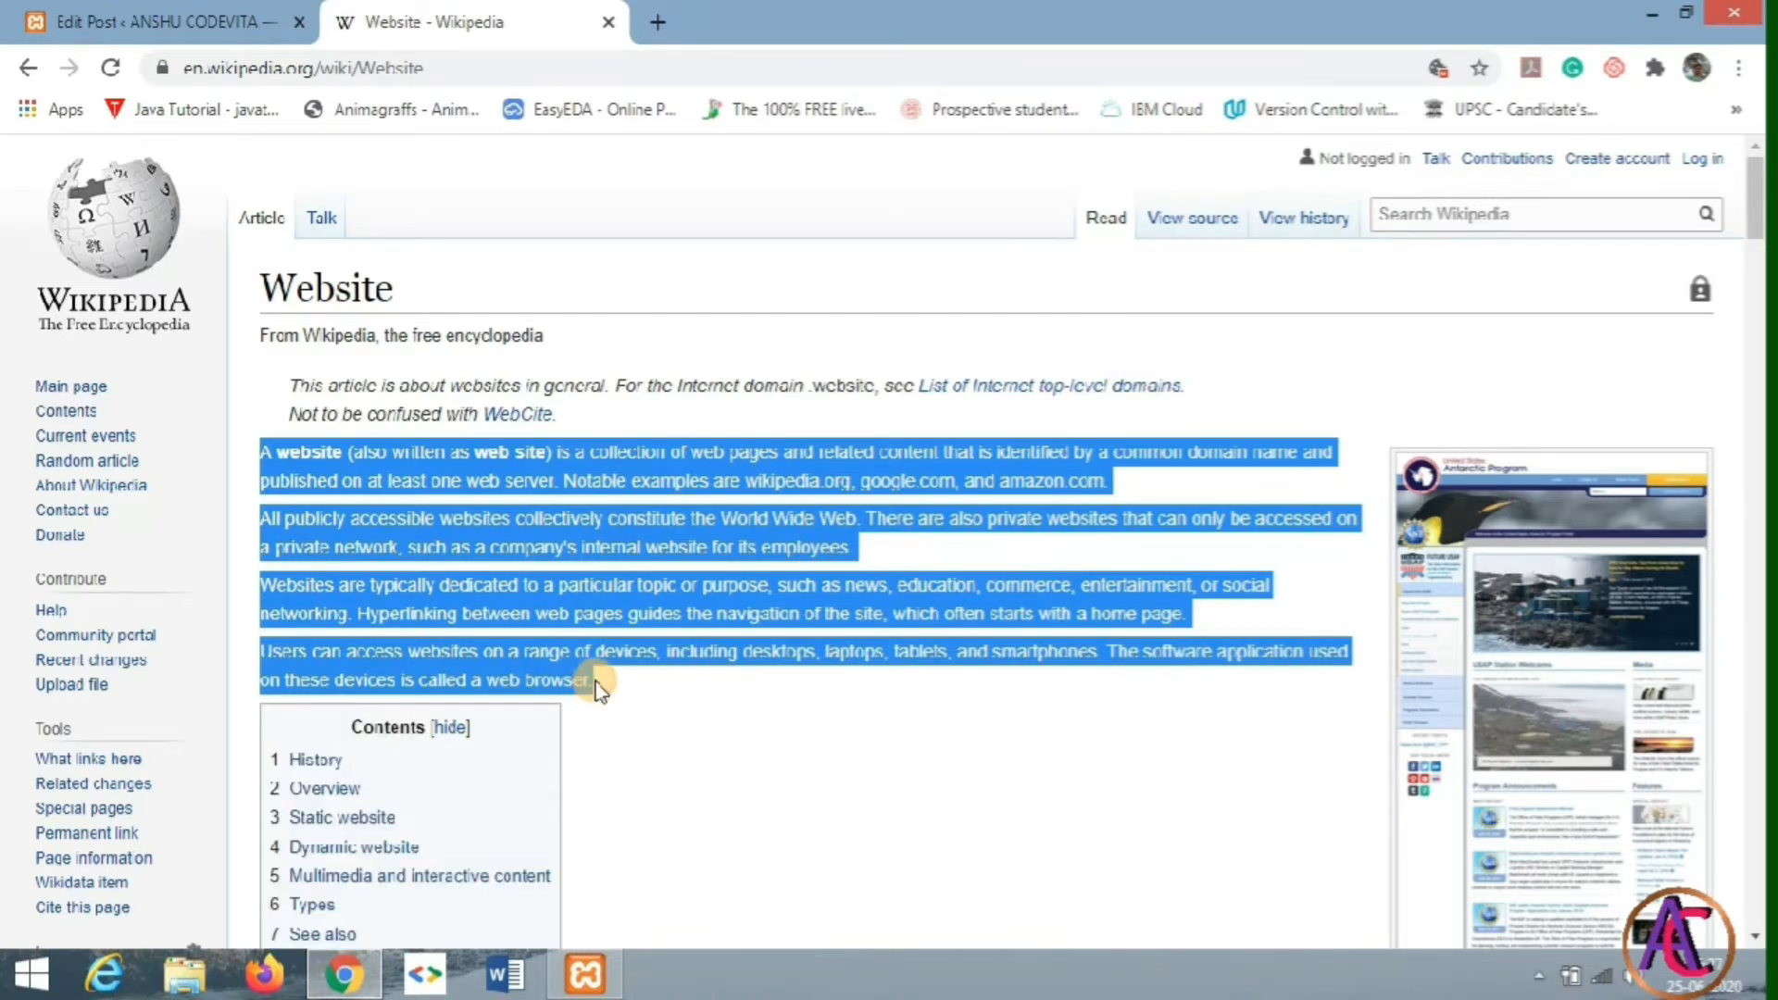
pyautogui.click(139, 26)
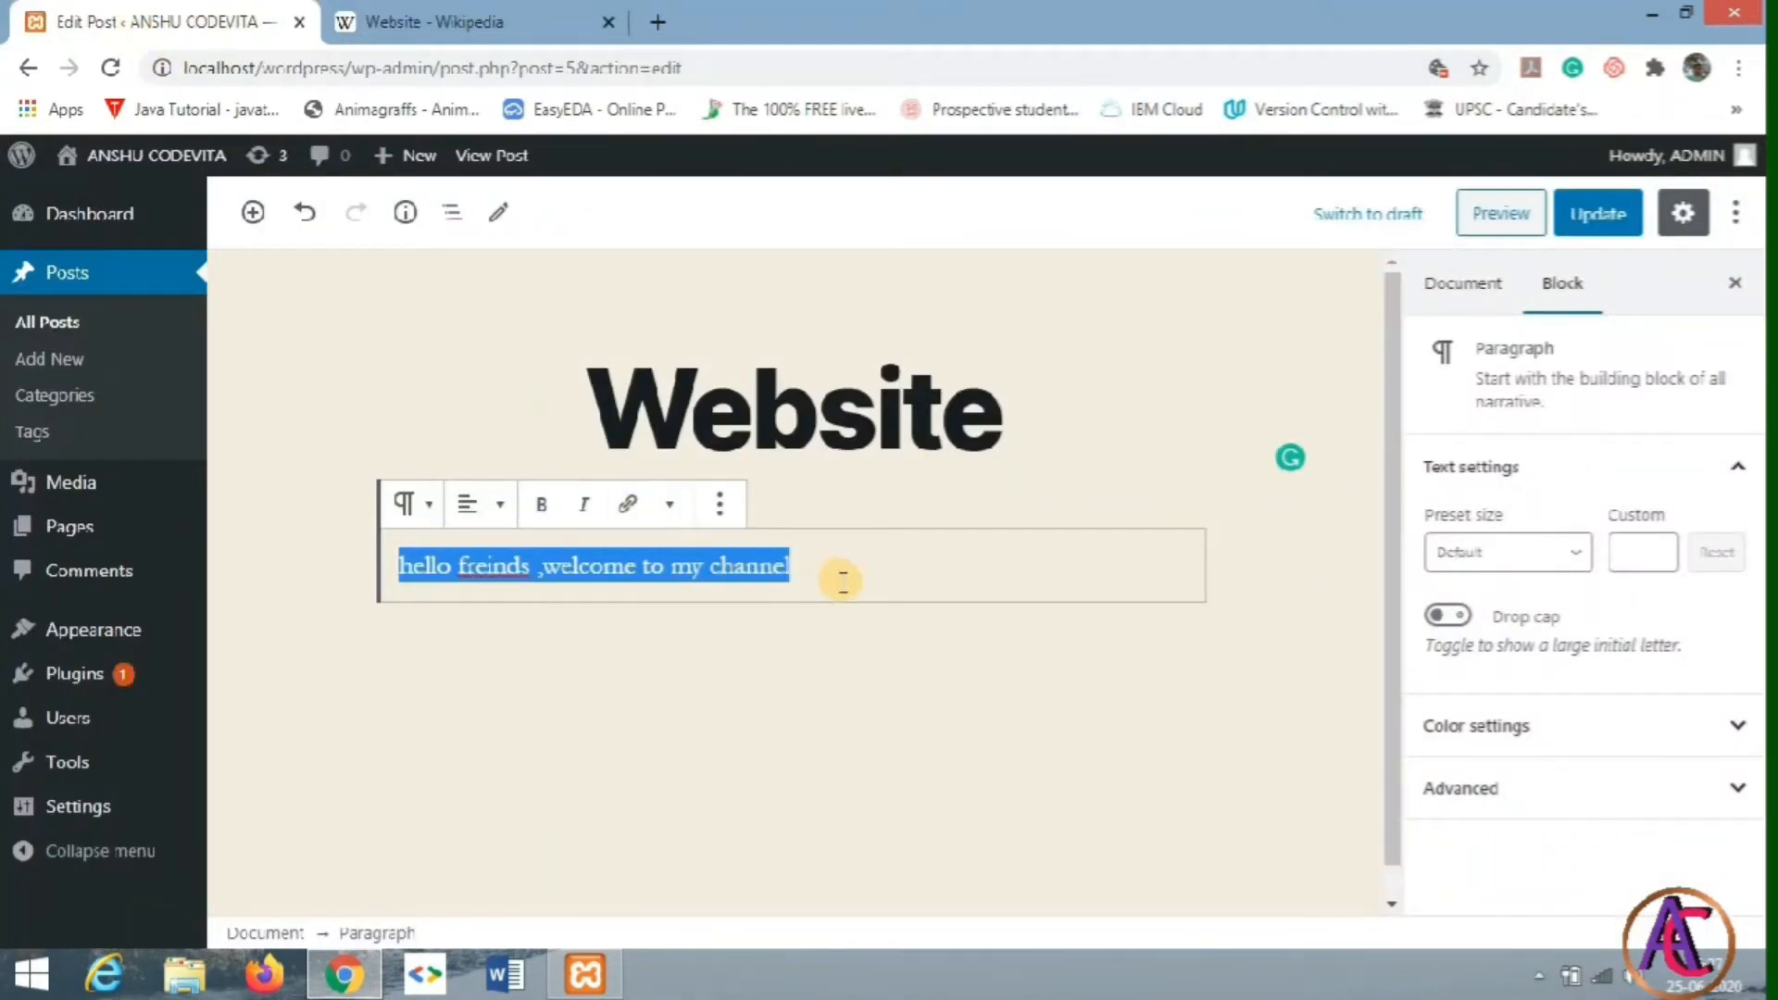
pyautogui.hotkey('ctrl', 'v')
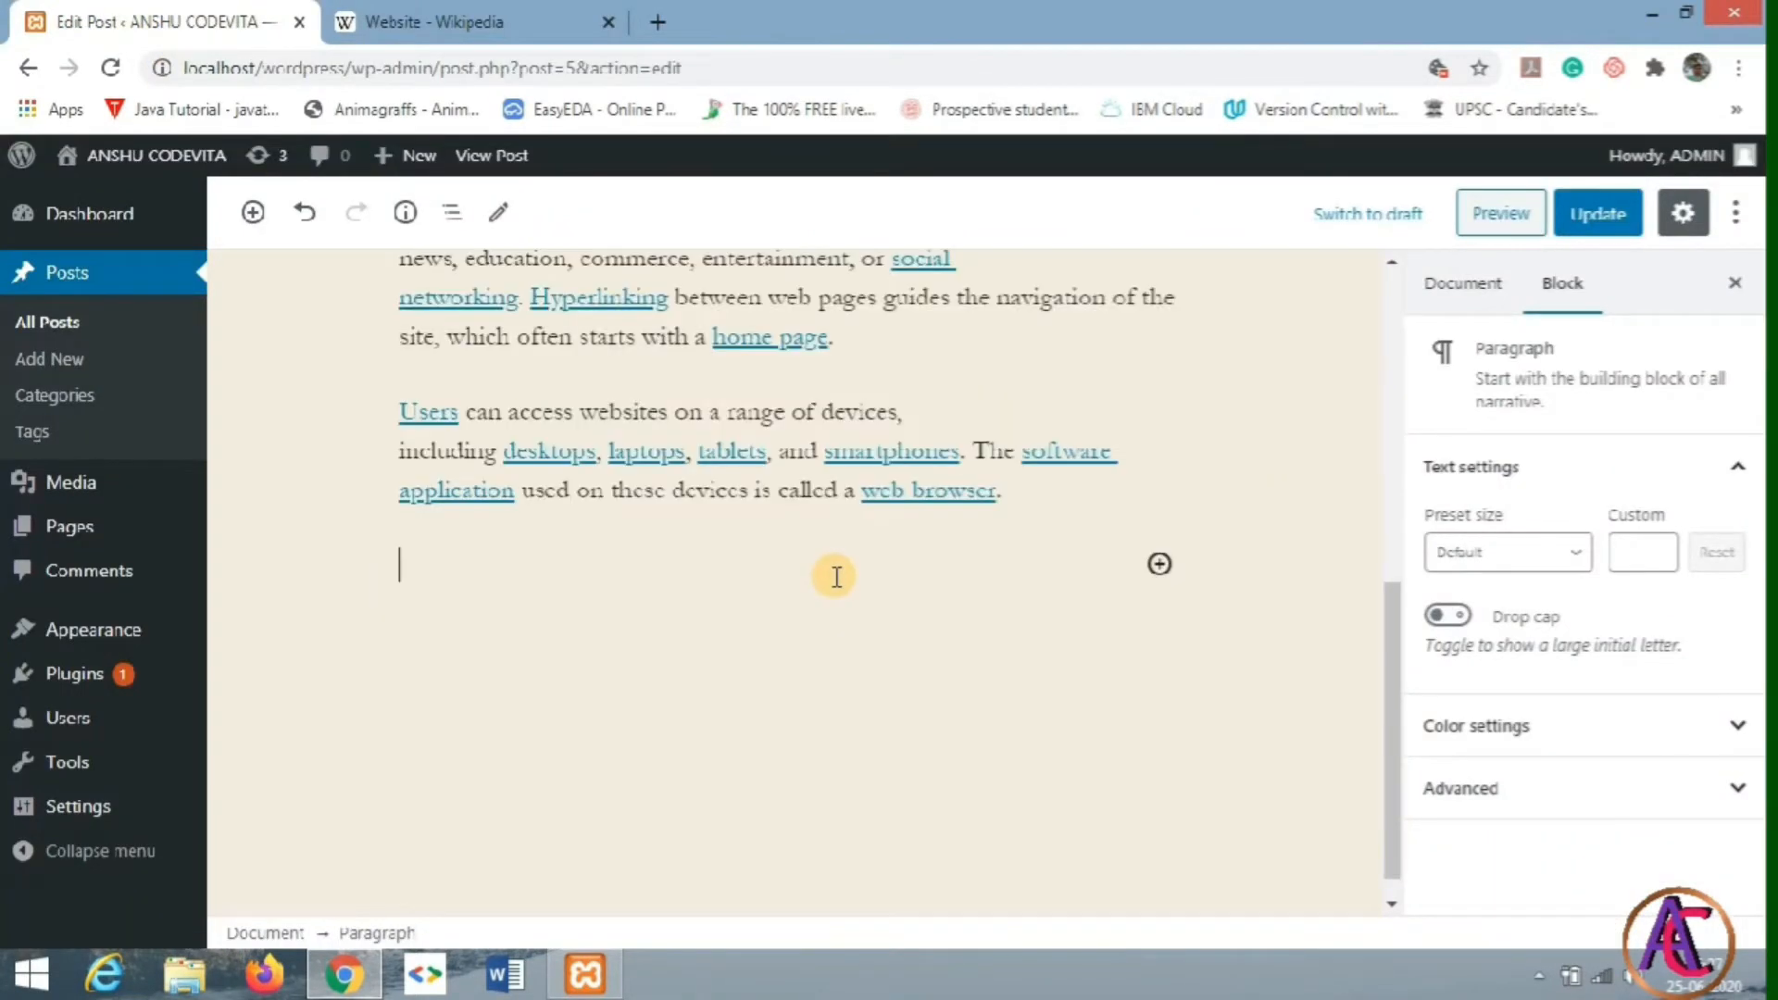
pyautogui.scroll(5, 893, 742)
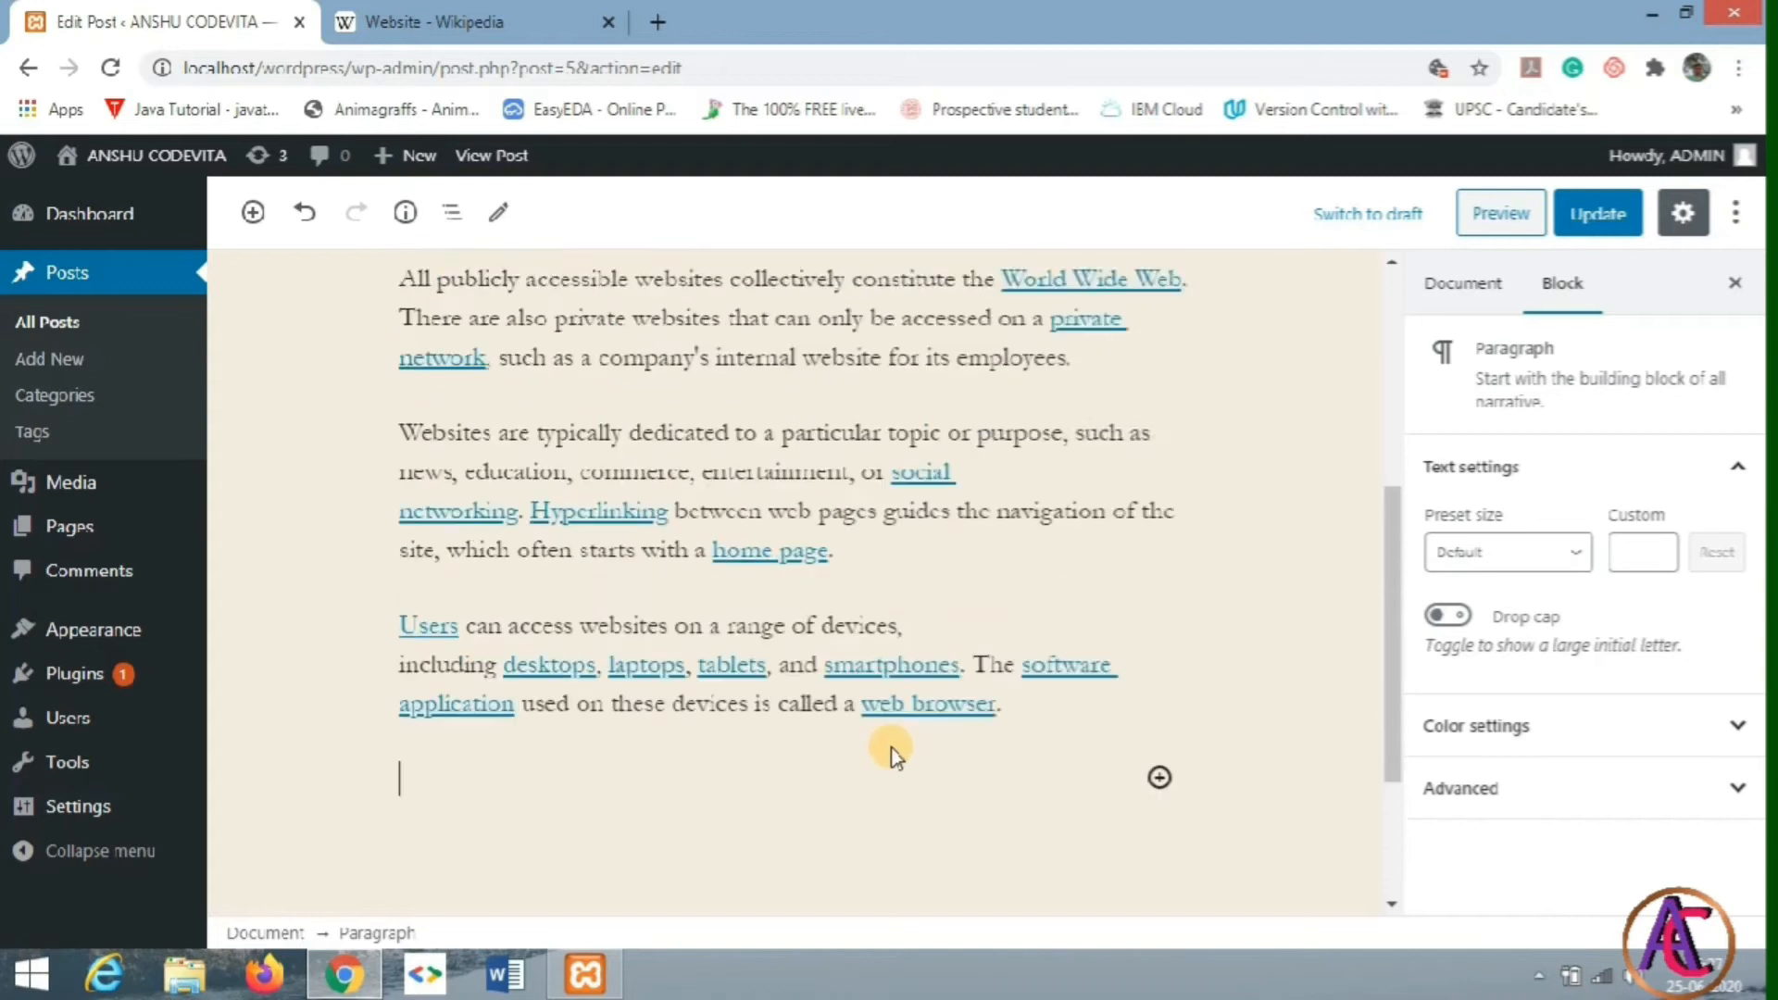
pyautogui.scroll(2, 893, 742)
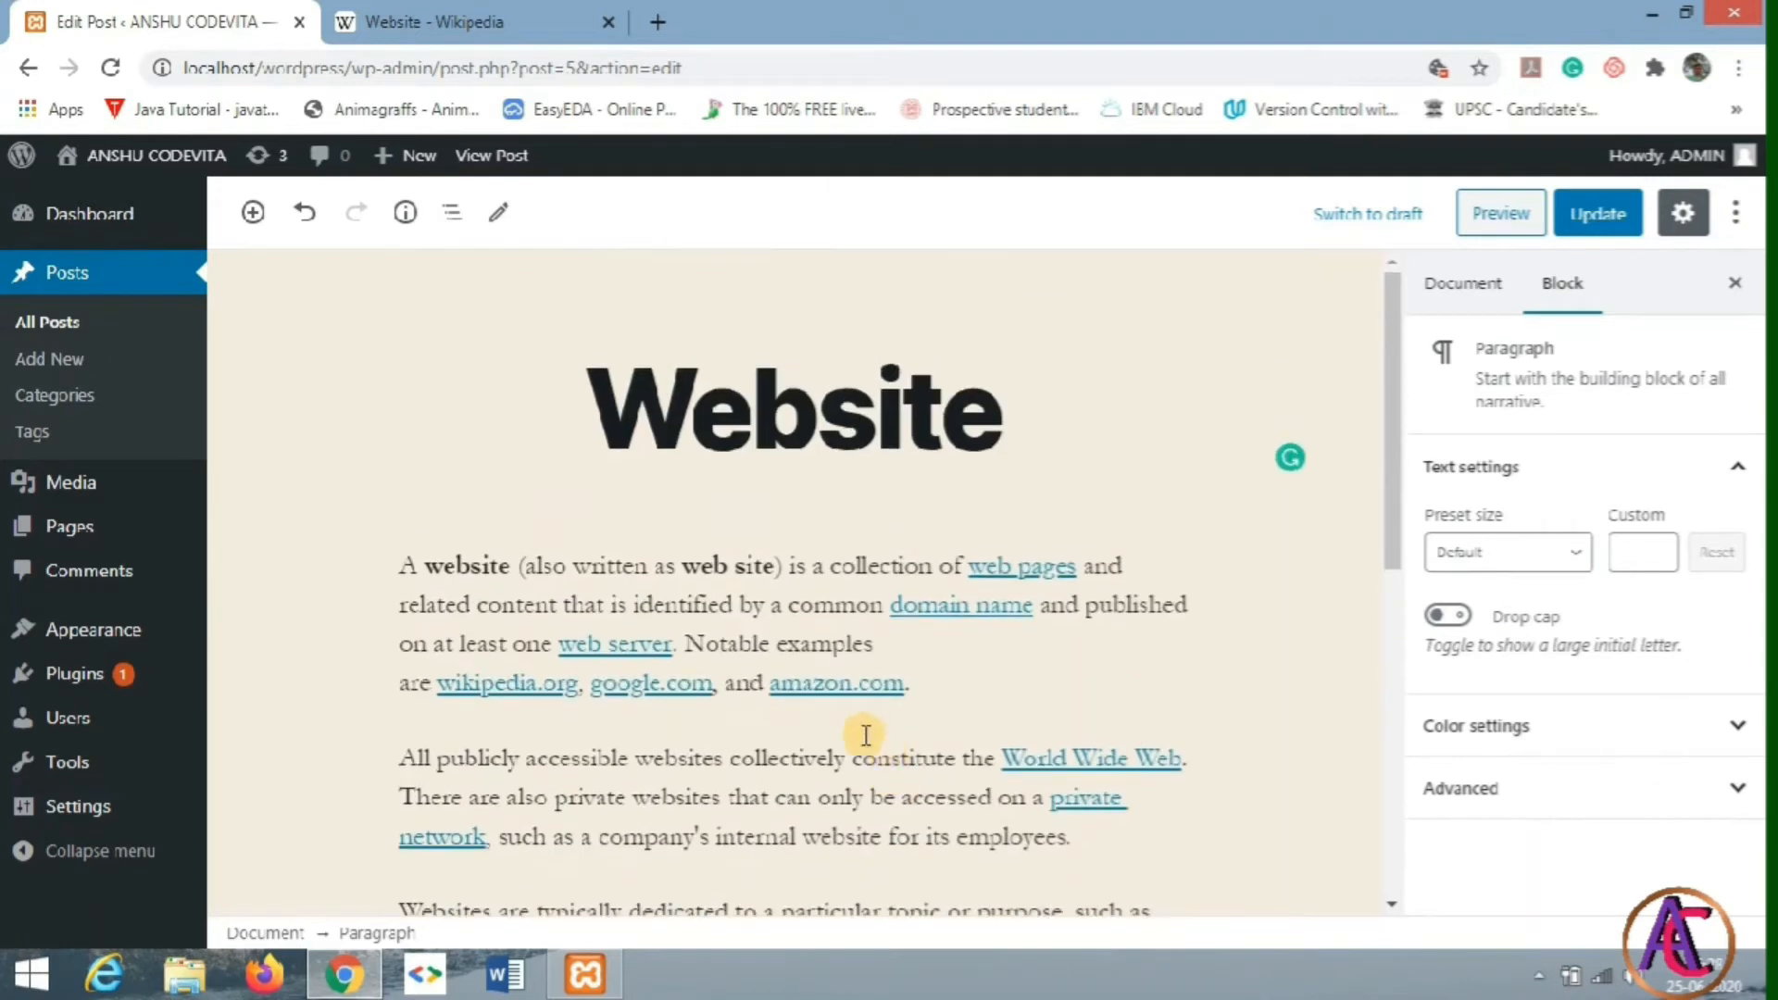
# Step: Review the pasted paragraphs in the post and update the published post
pyautogui.click(526, 602)
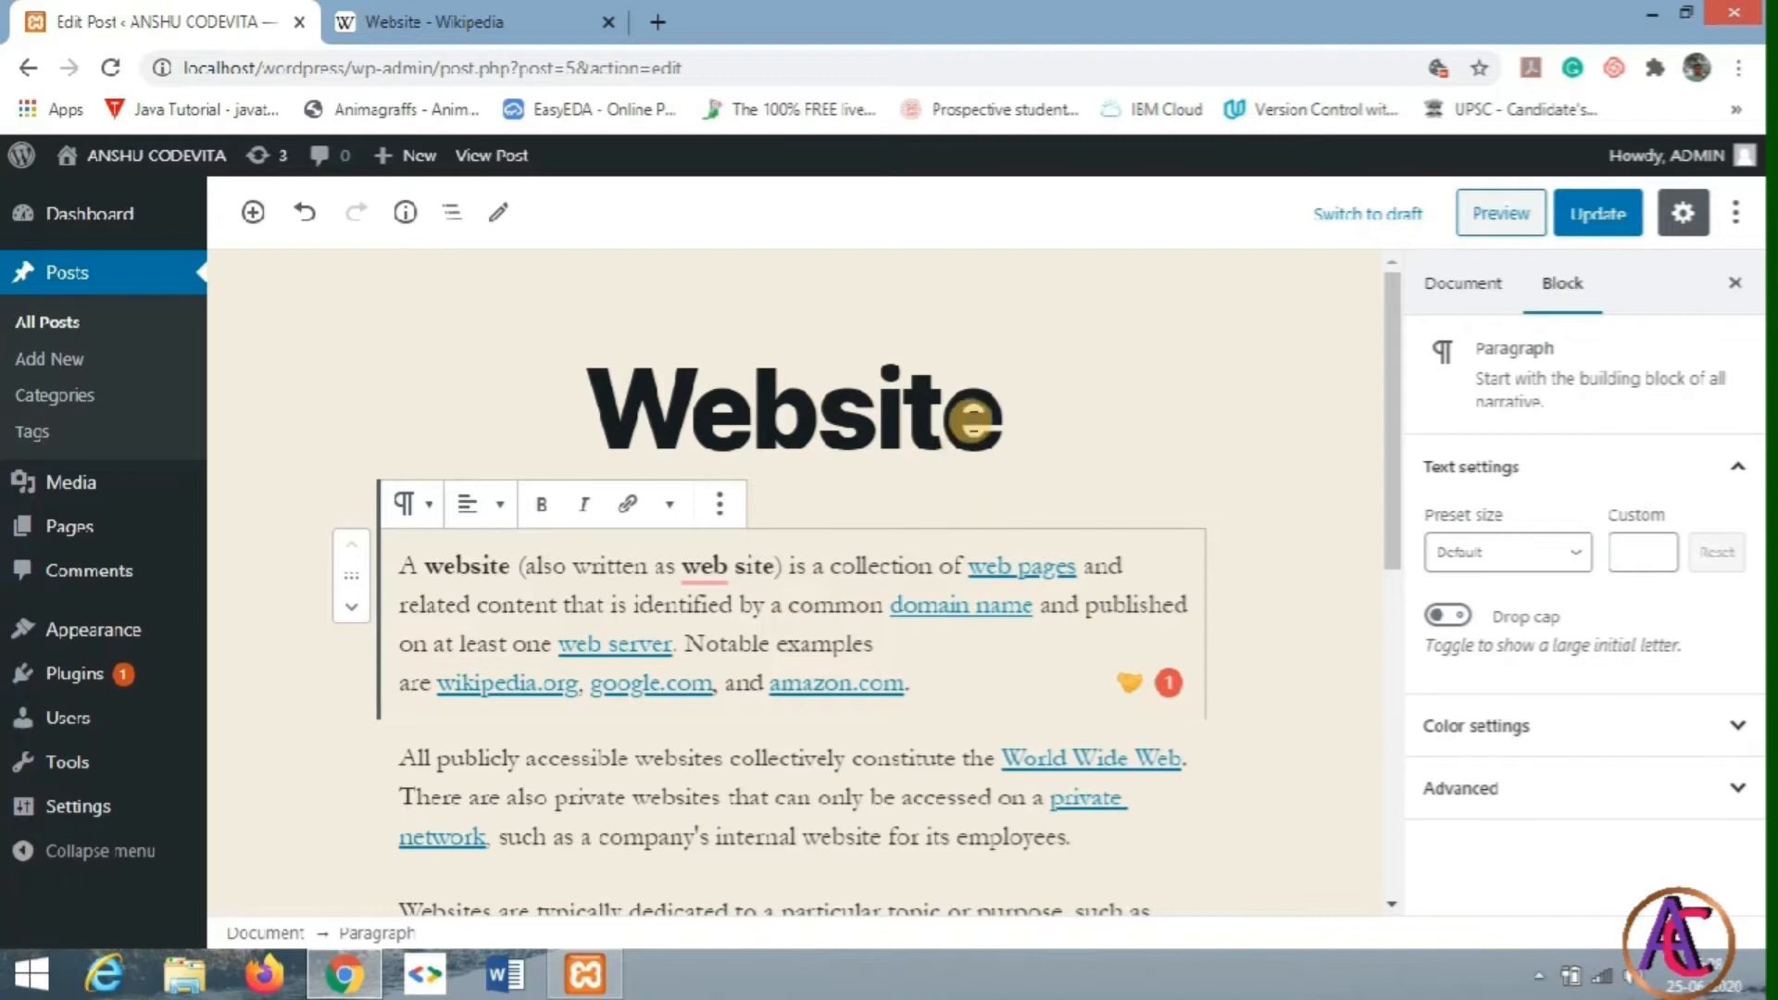
pyautogui.scroll(-4, 1072, 589)
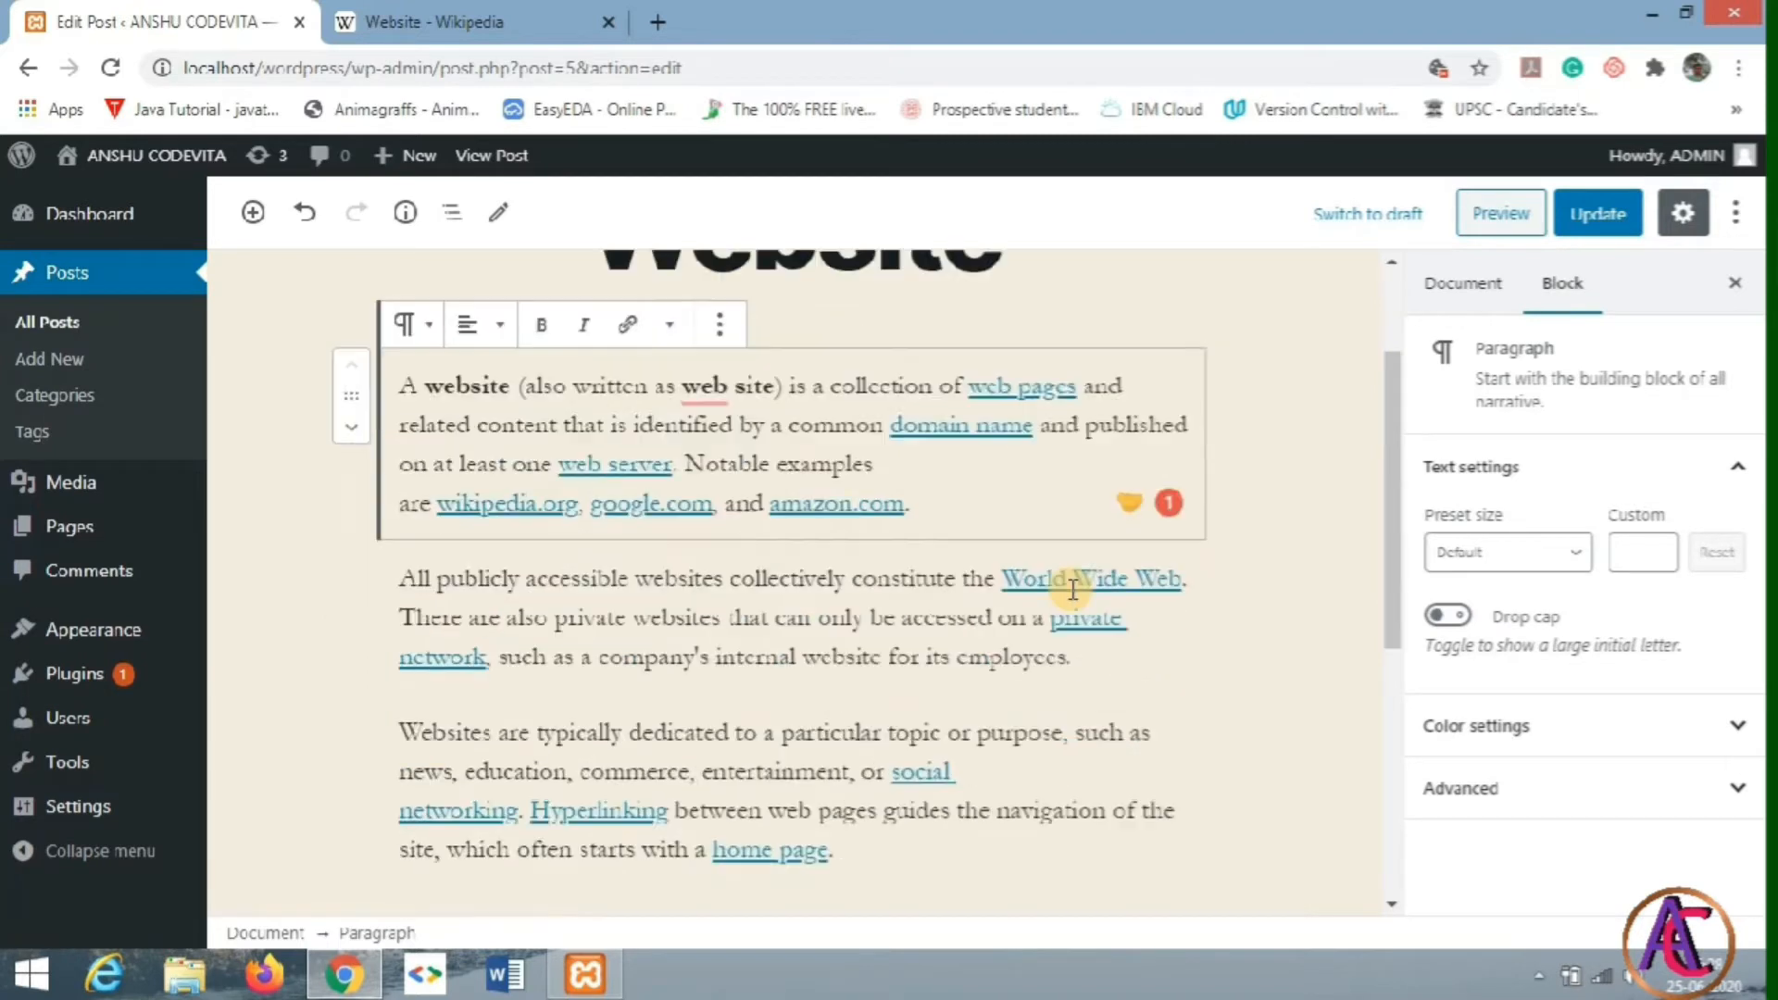
pyautogui.scroll(-3, 1072, 590)
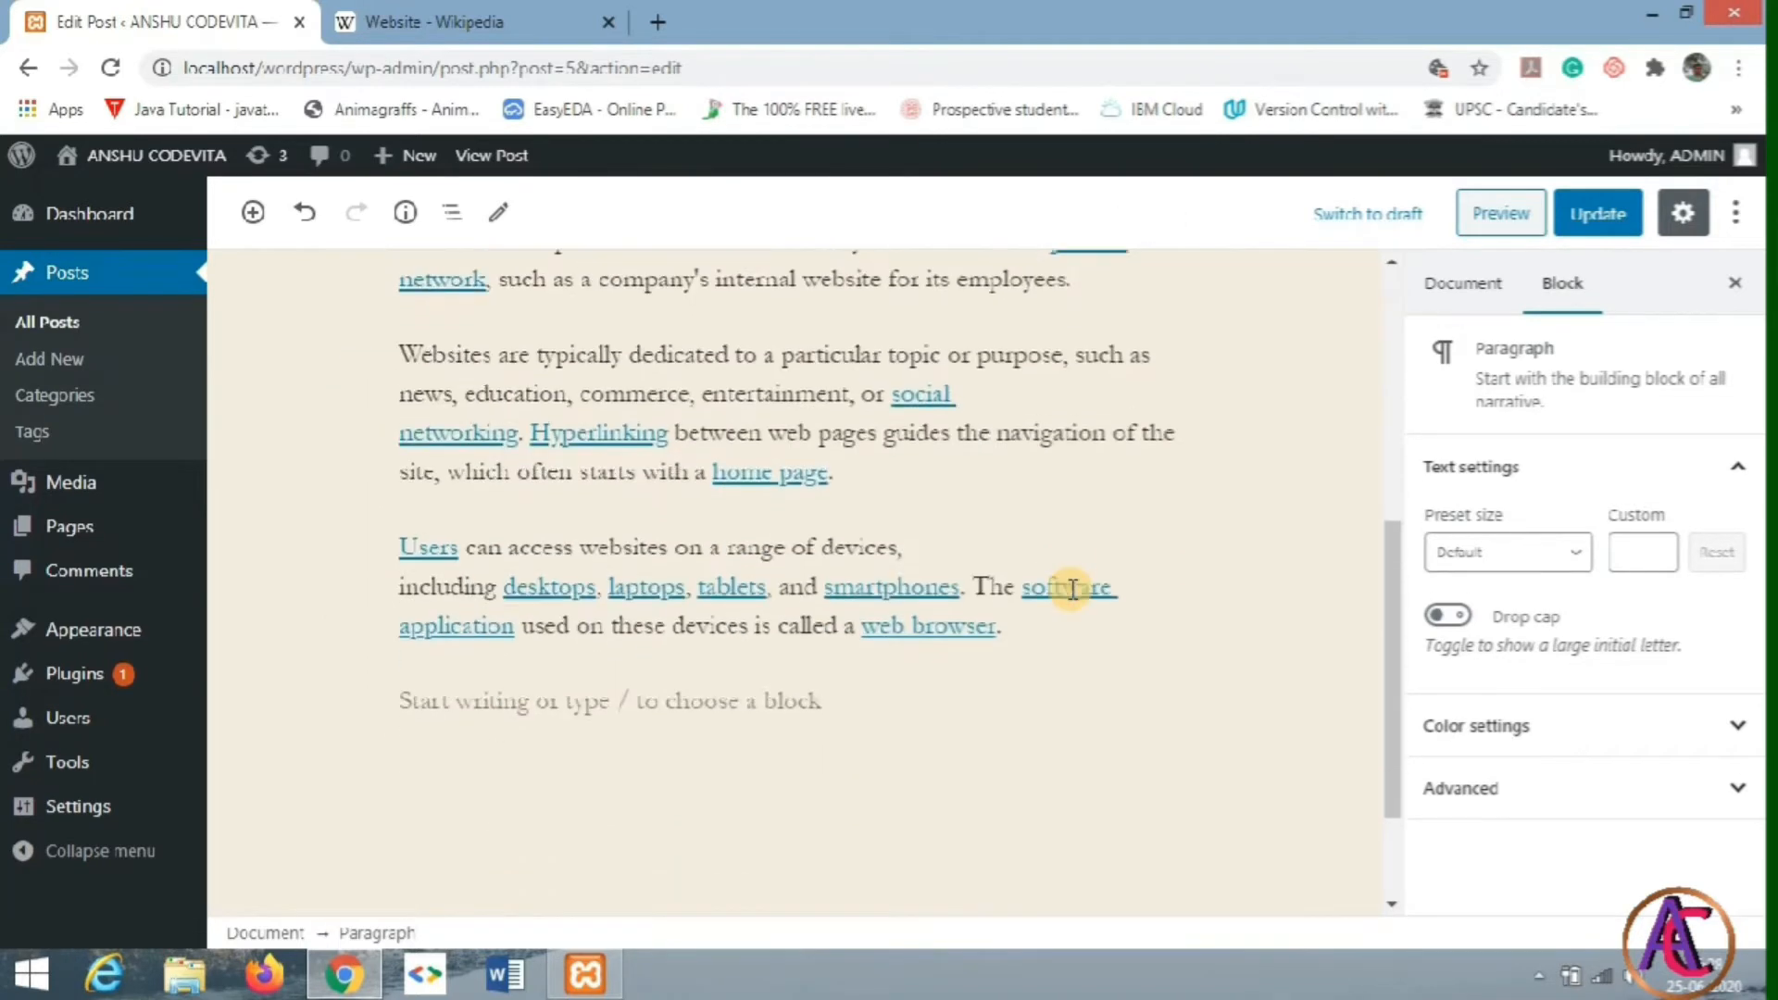
pyautogui.scroll(7, 1073, 589)
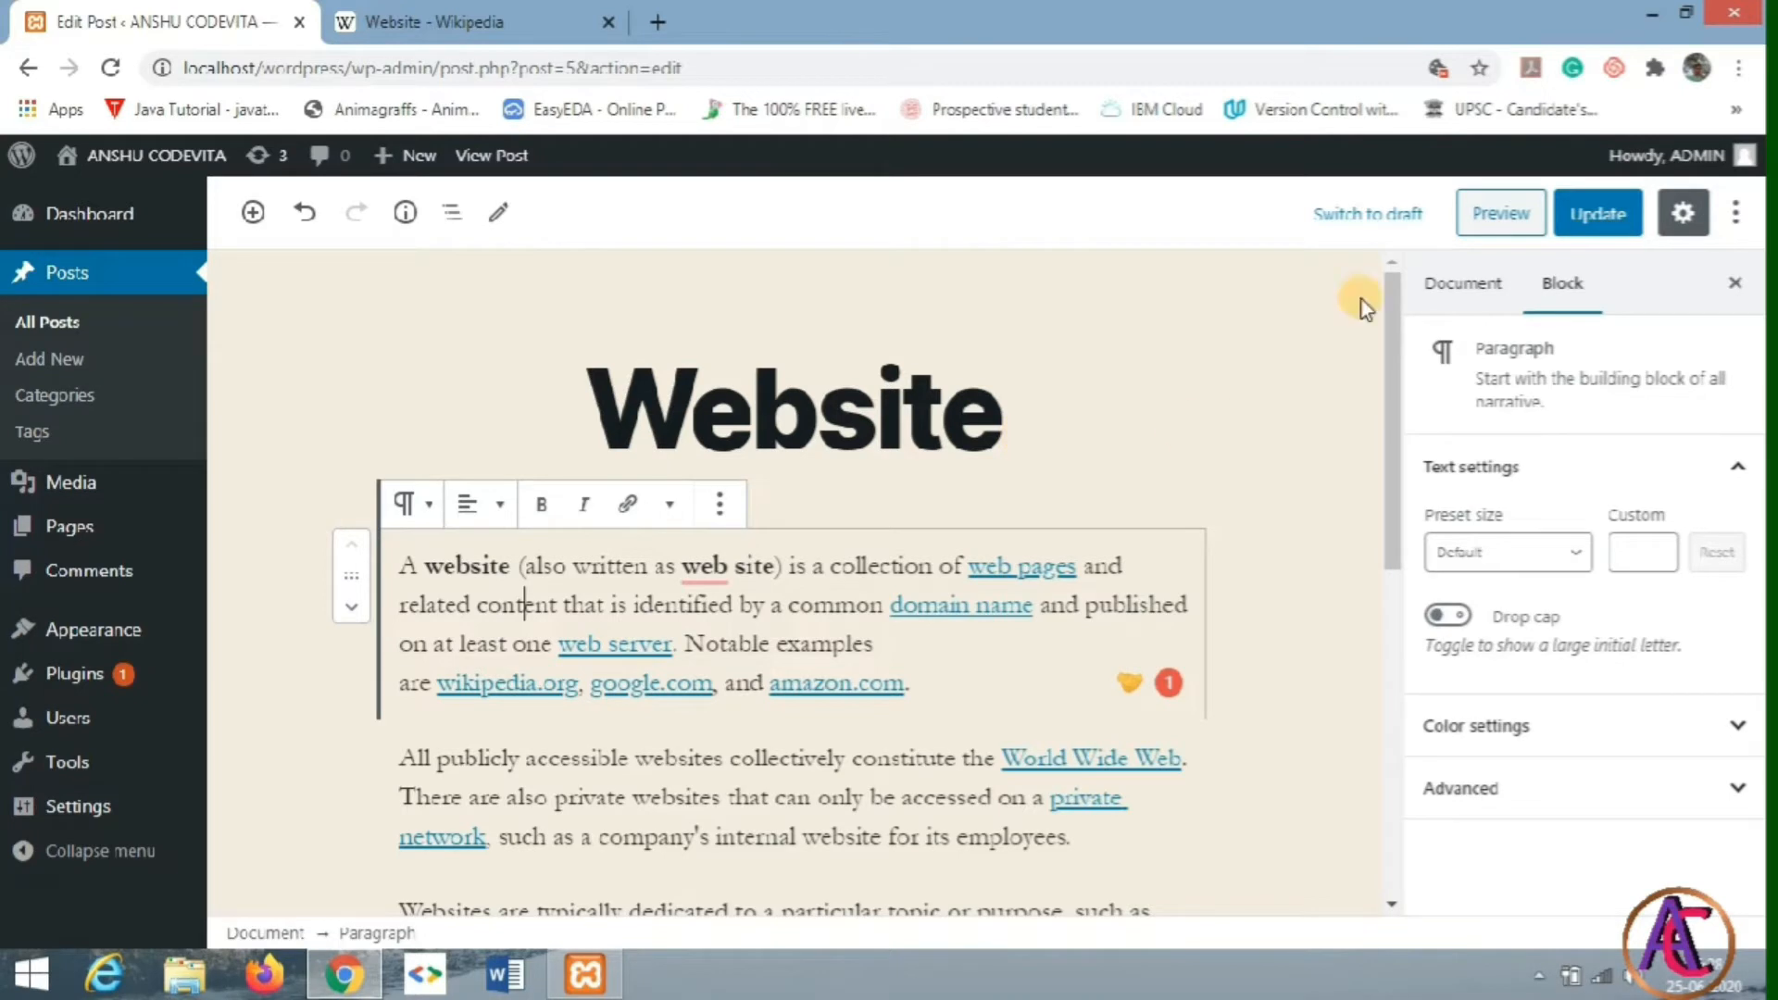
pyautogui.click(1585, 221)
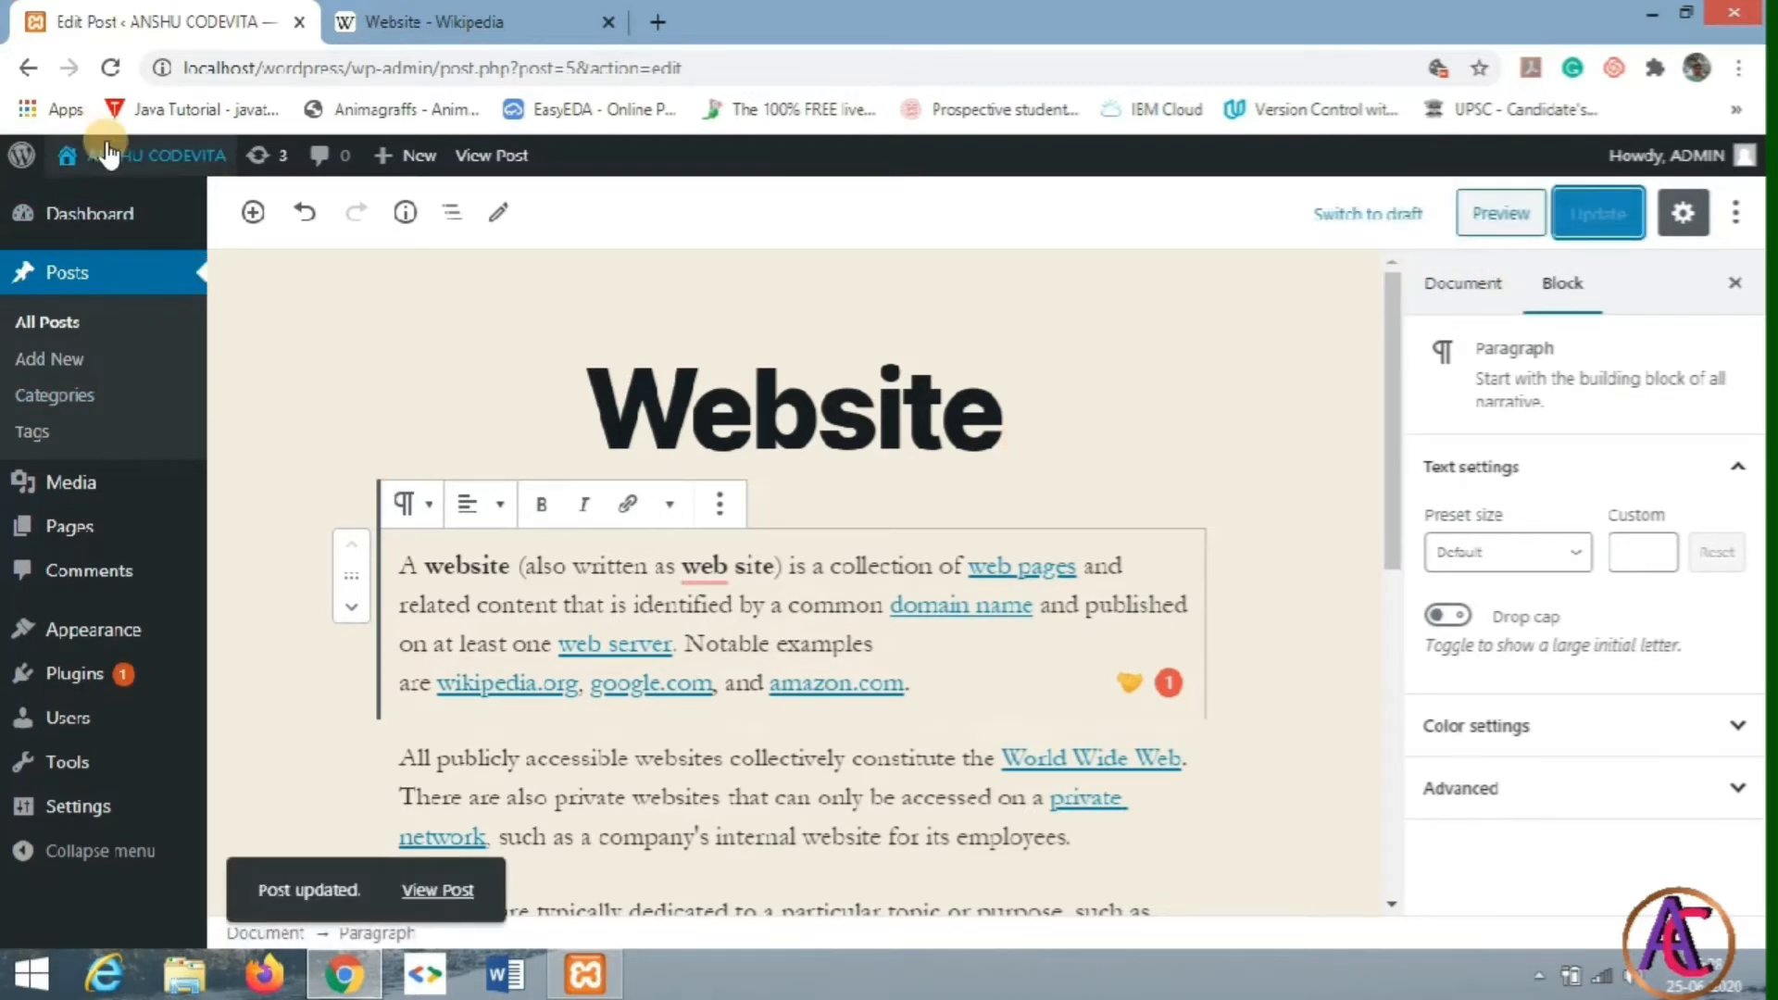
# Step: Open the live site in a separate tab and examine the updated Website post and the widgets beneath the posts
pyautogui.moveTo(116, 159)
pyautogui.rightClick(106, 198)
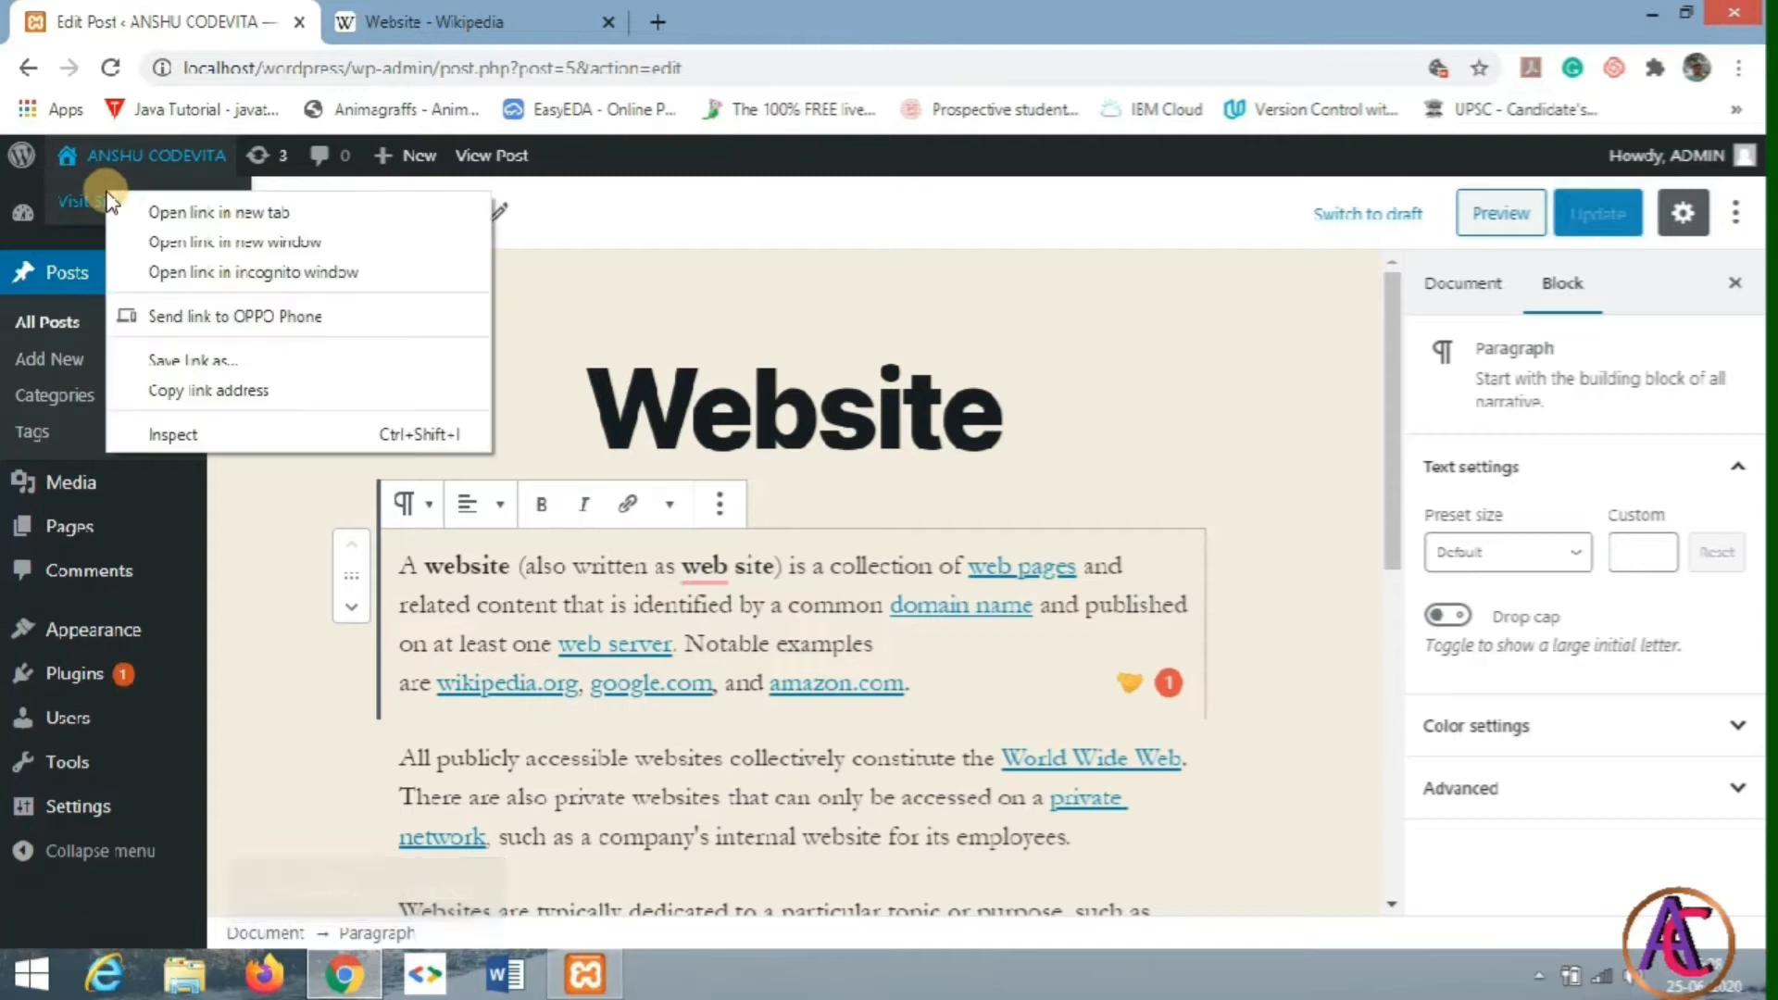
pyautogui.click(165, 213)
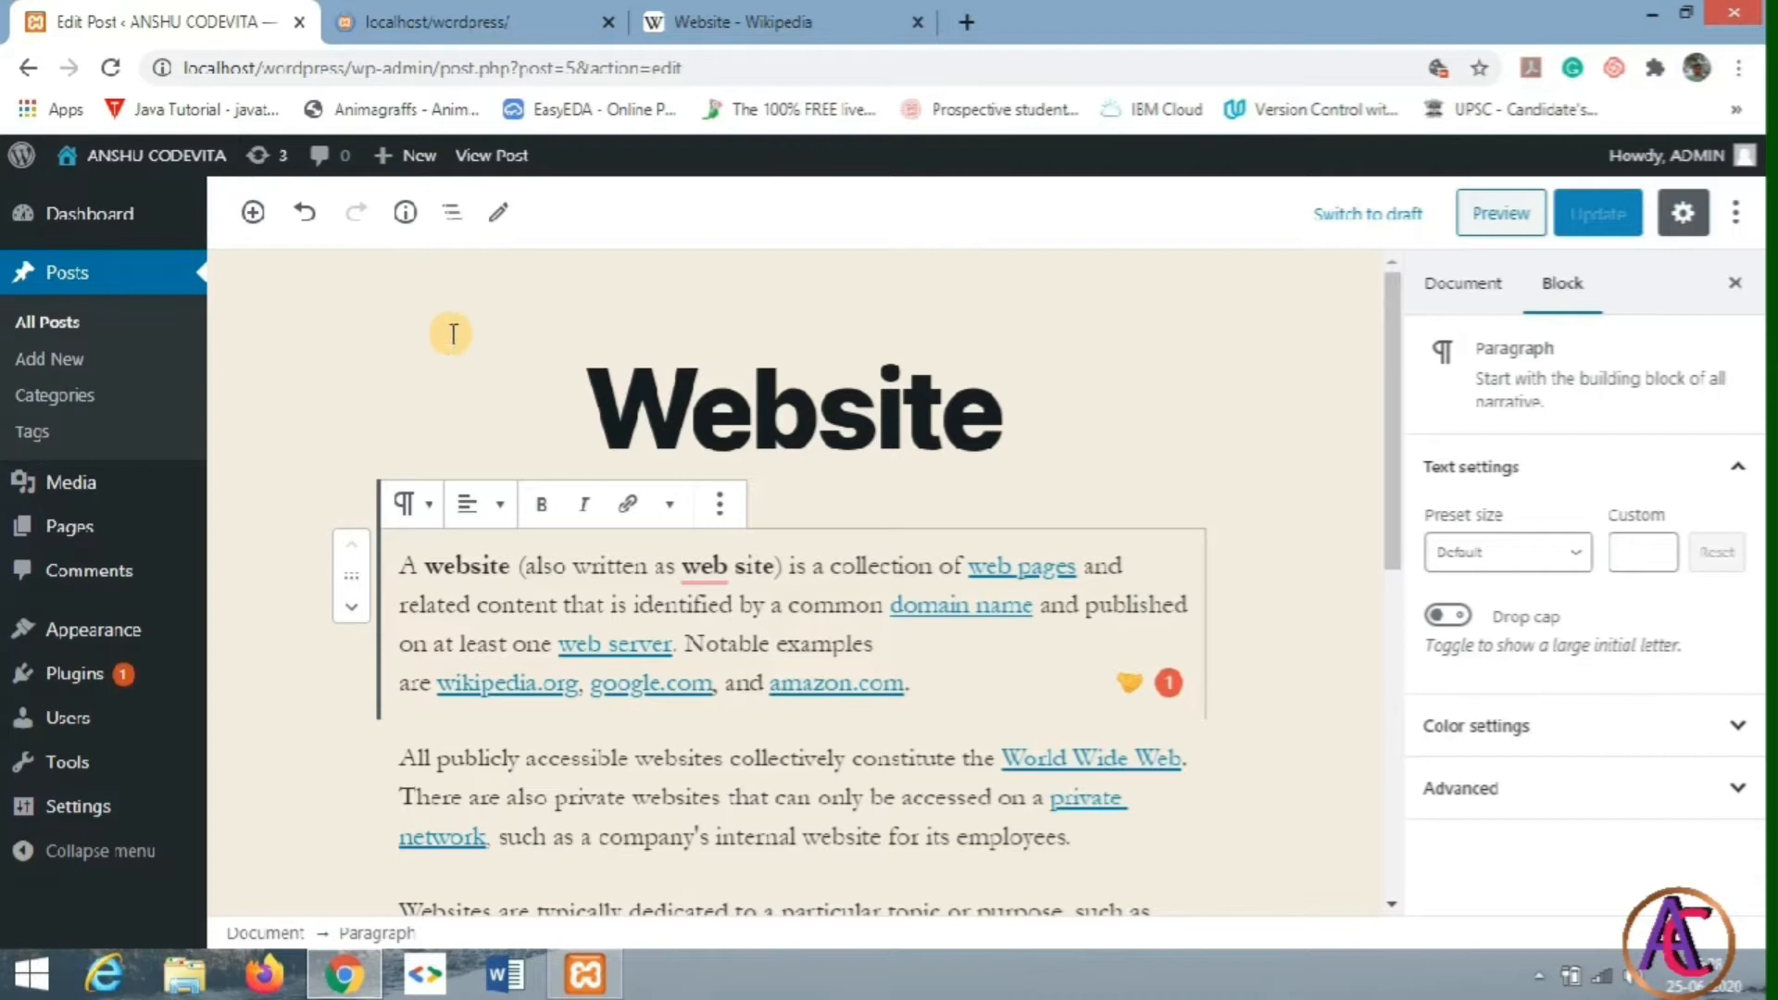
pyautogui.click(447, 24)
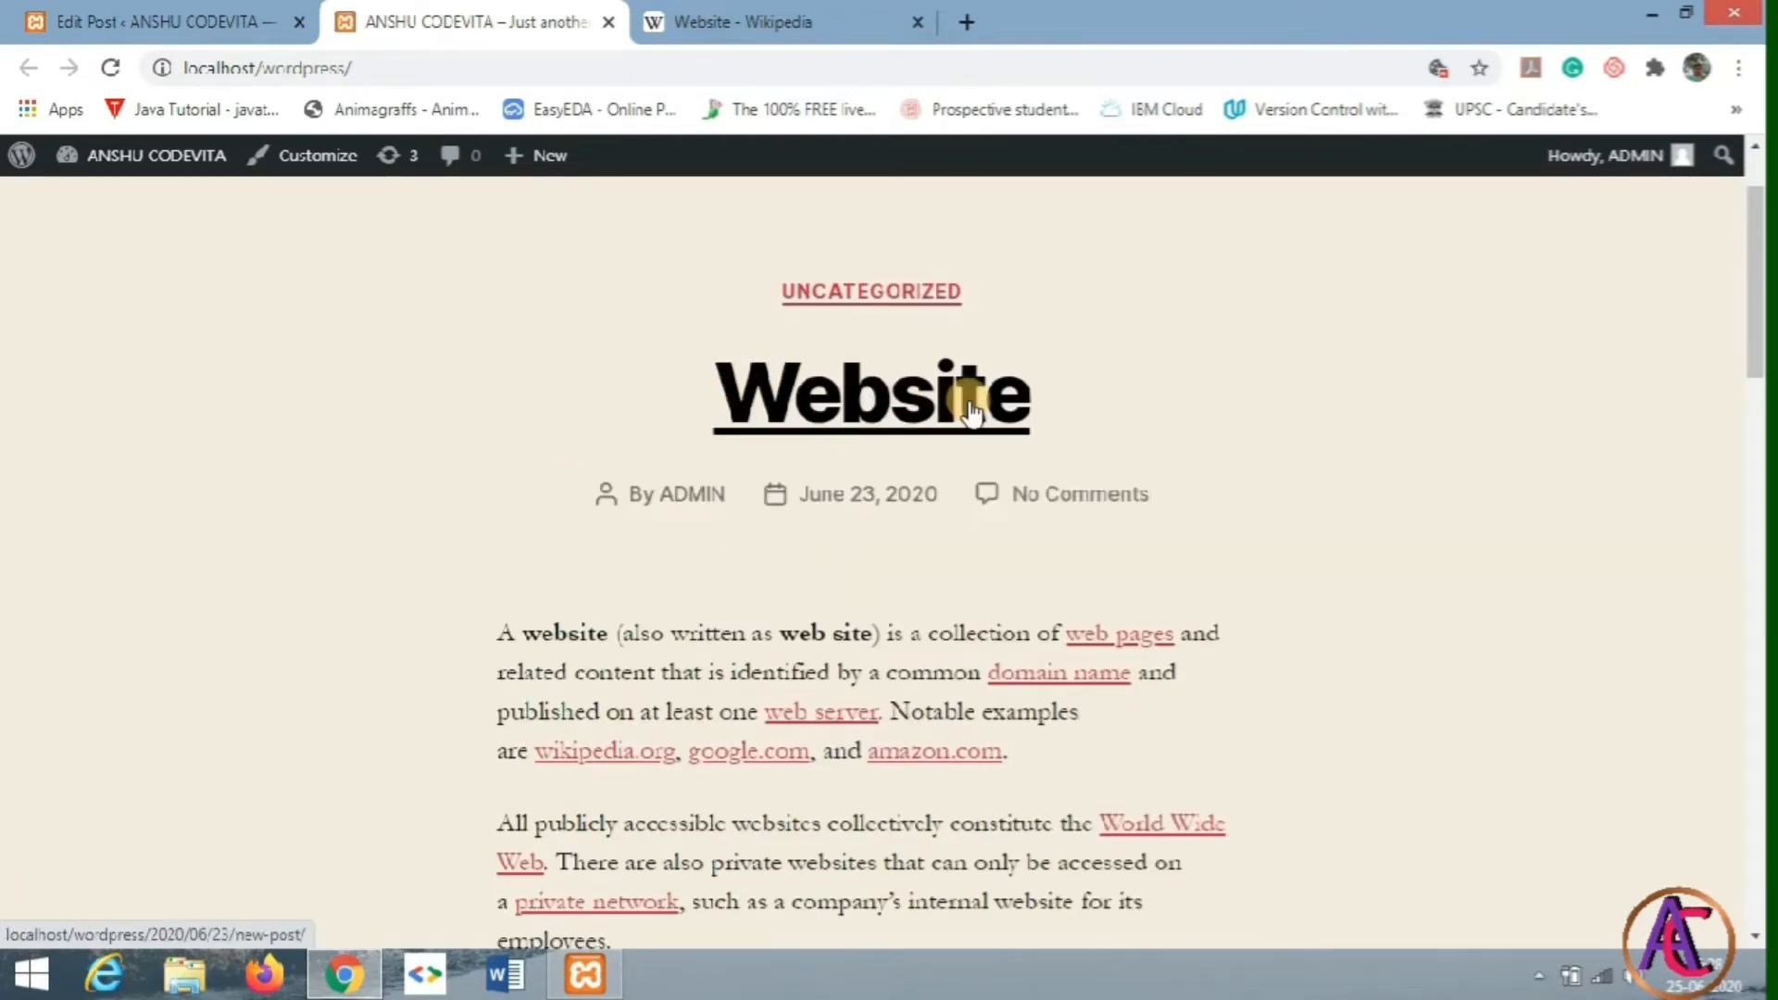
pyautogui.scroll(-5, 690, 633)
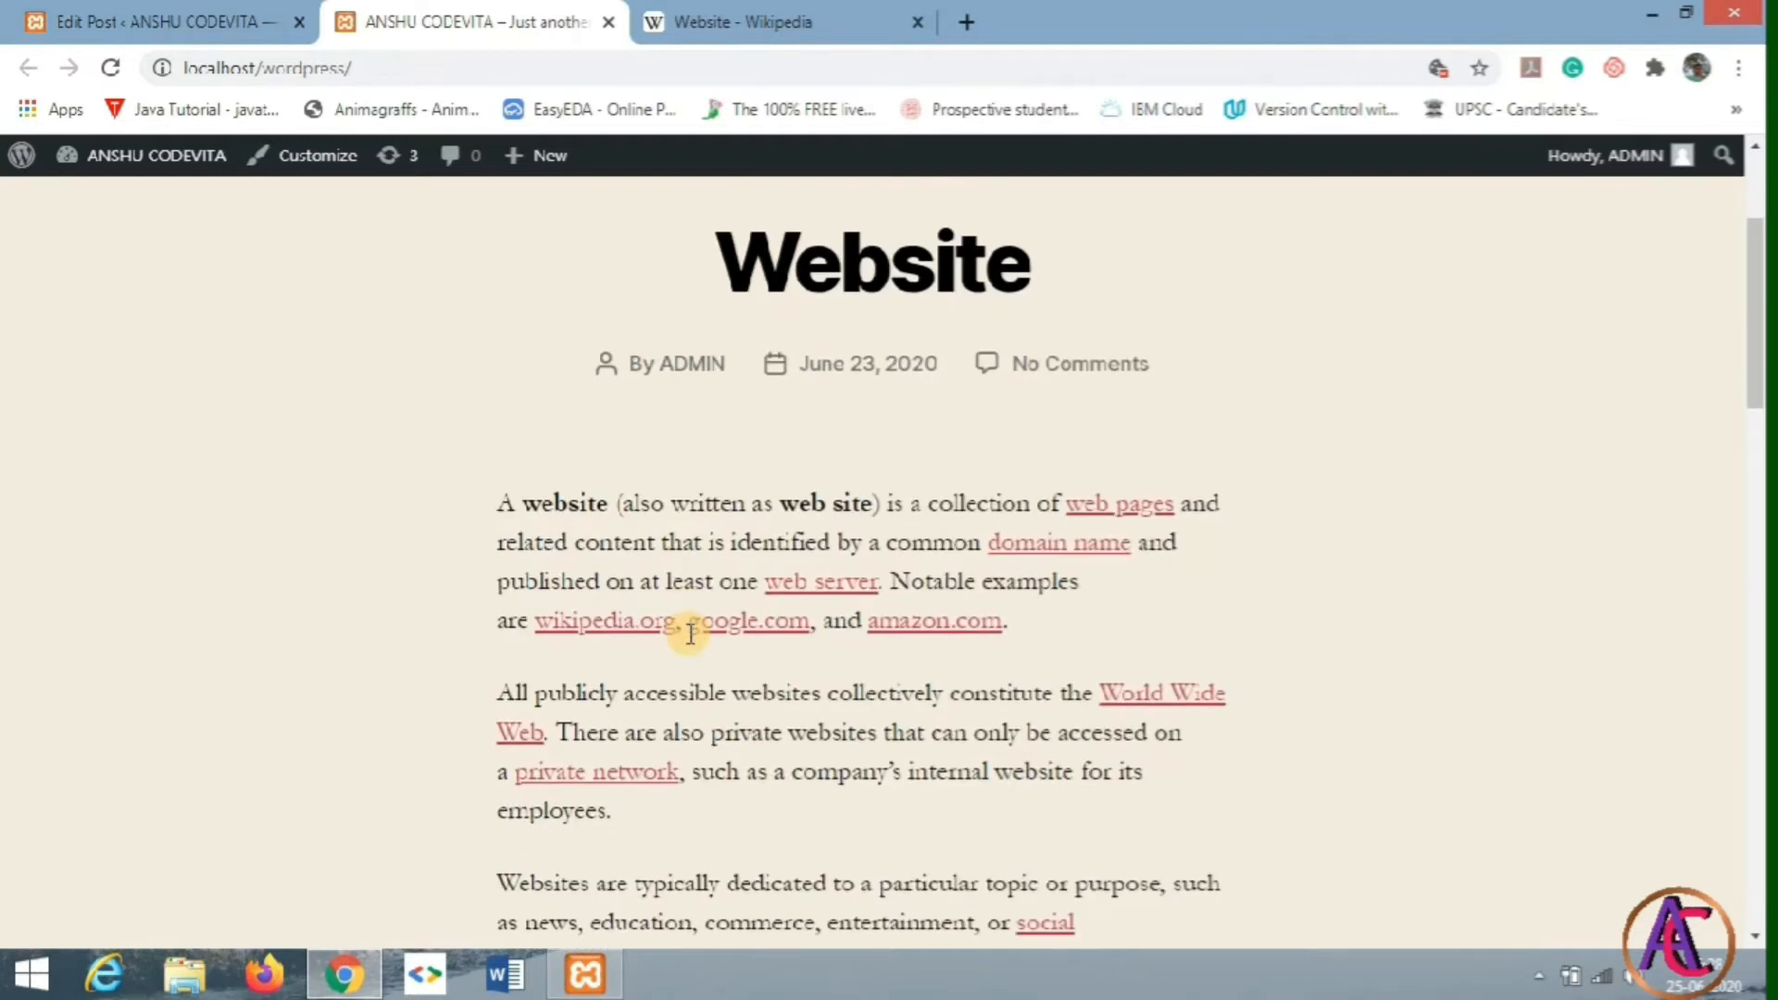
pyautogui.scroll(-11, 691, 634)
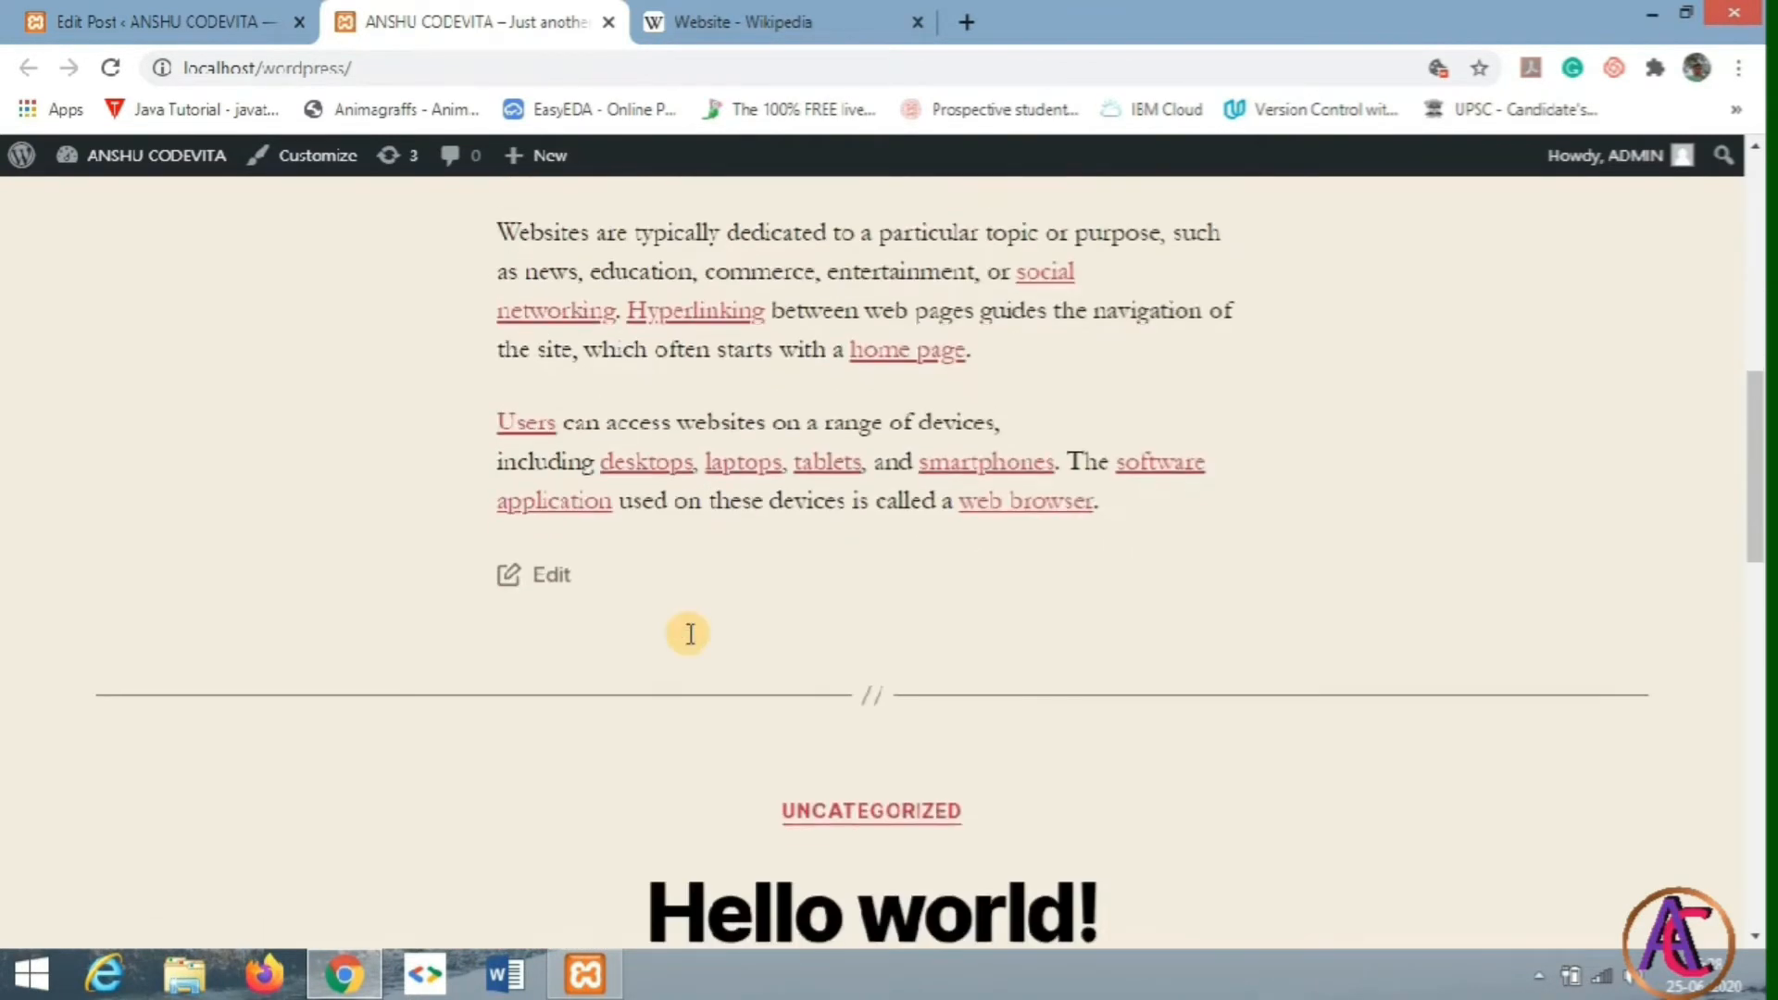
pyautogui.scroll(-6, 690, 639)
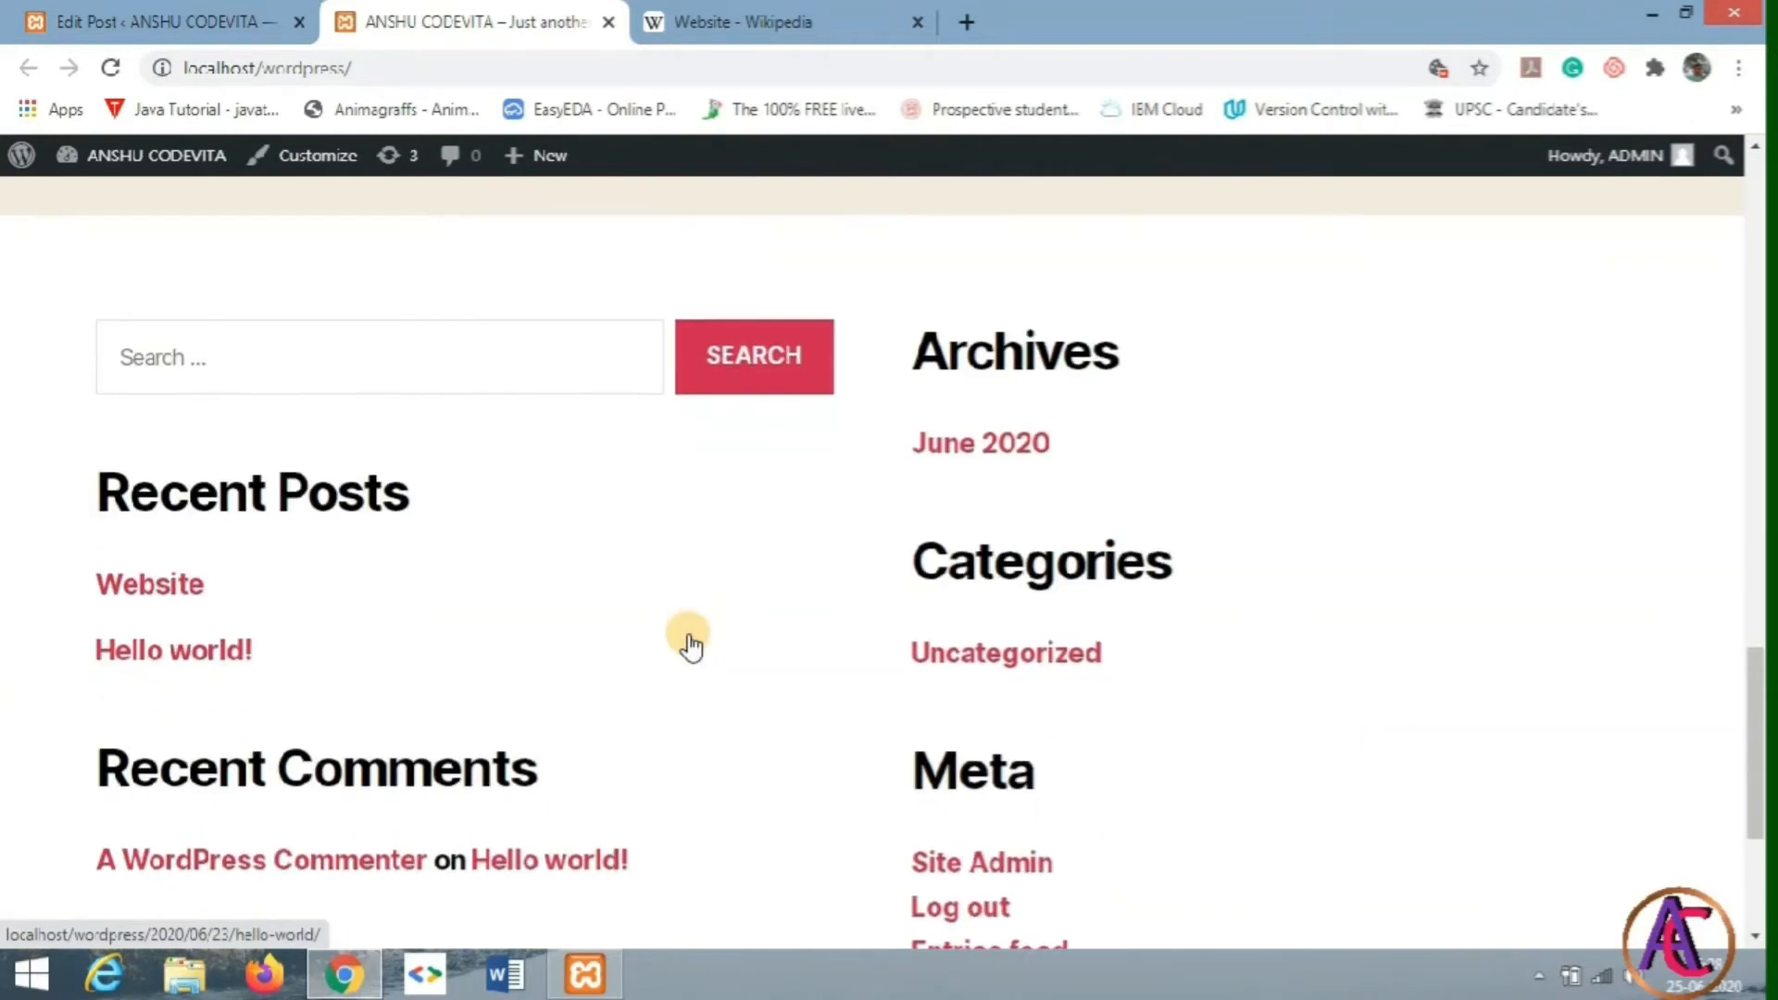
pyautogui.scroll(6, 690, 639)
pyautogui.scroll(-10, 691, 639)
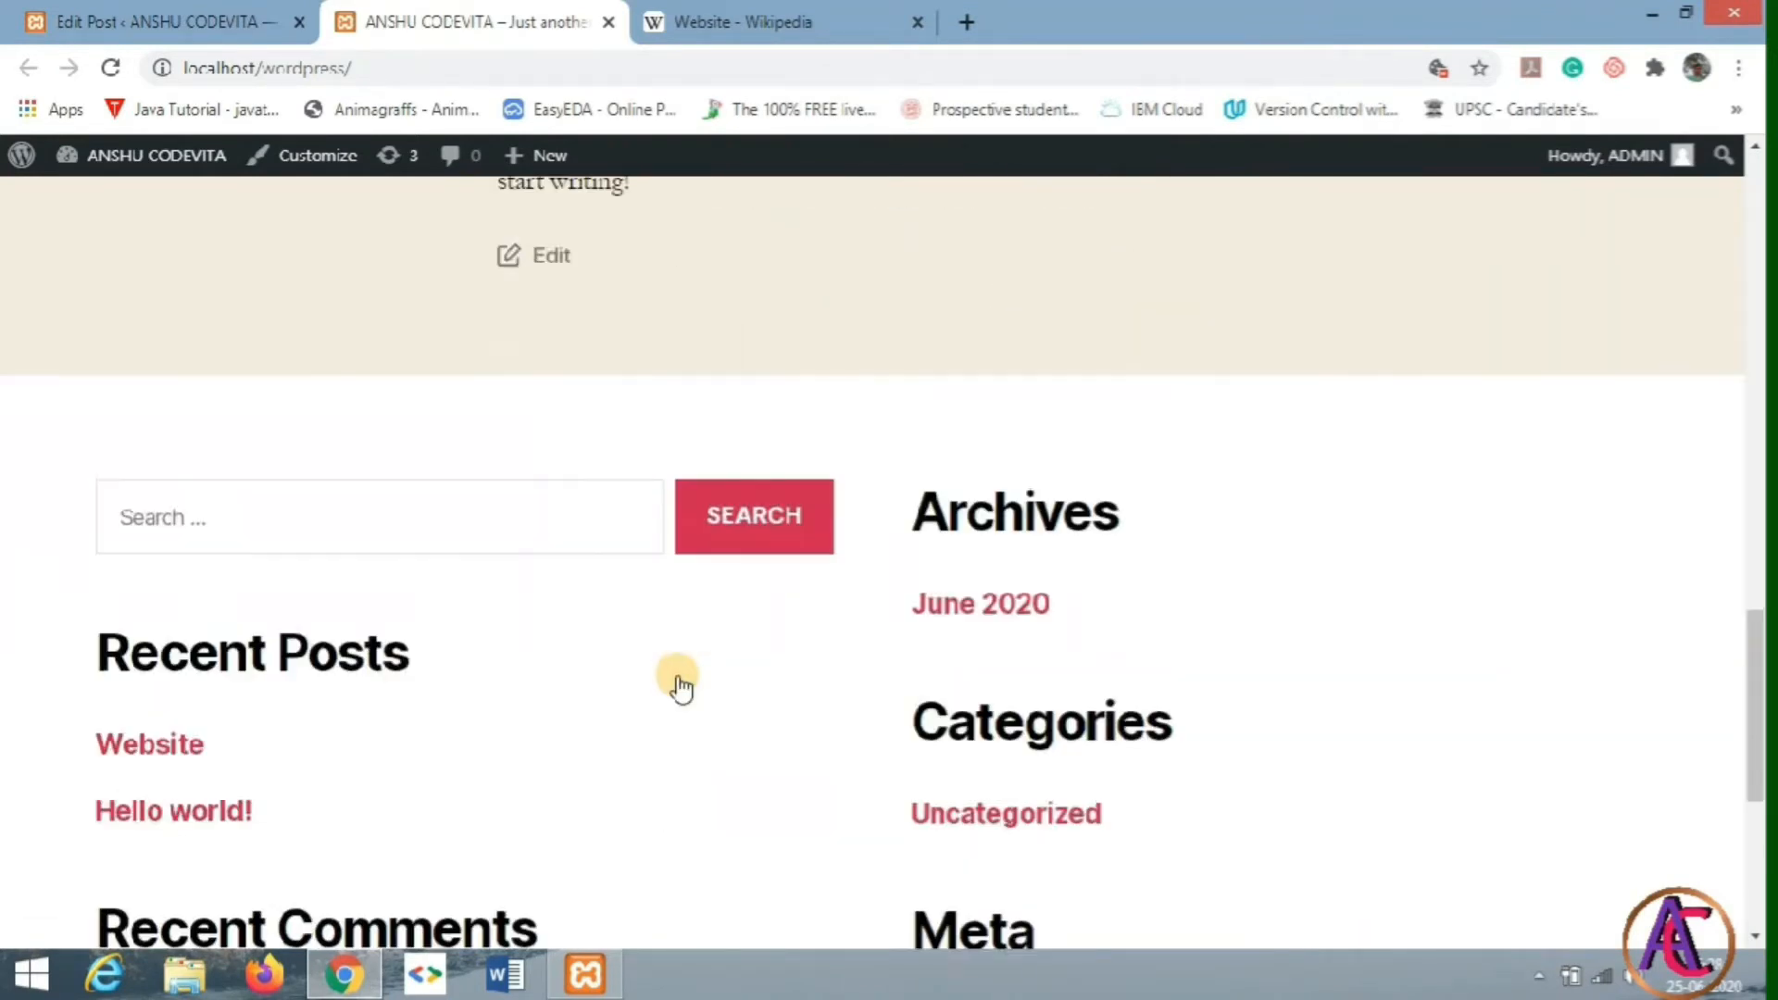
pyautogui.scroll(20, 681, 686)
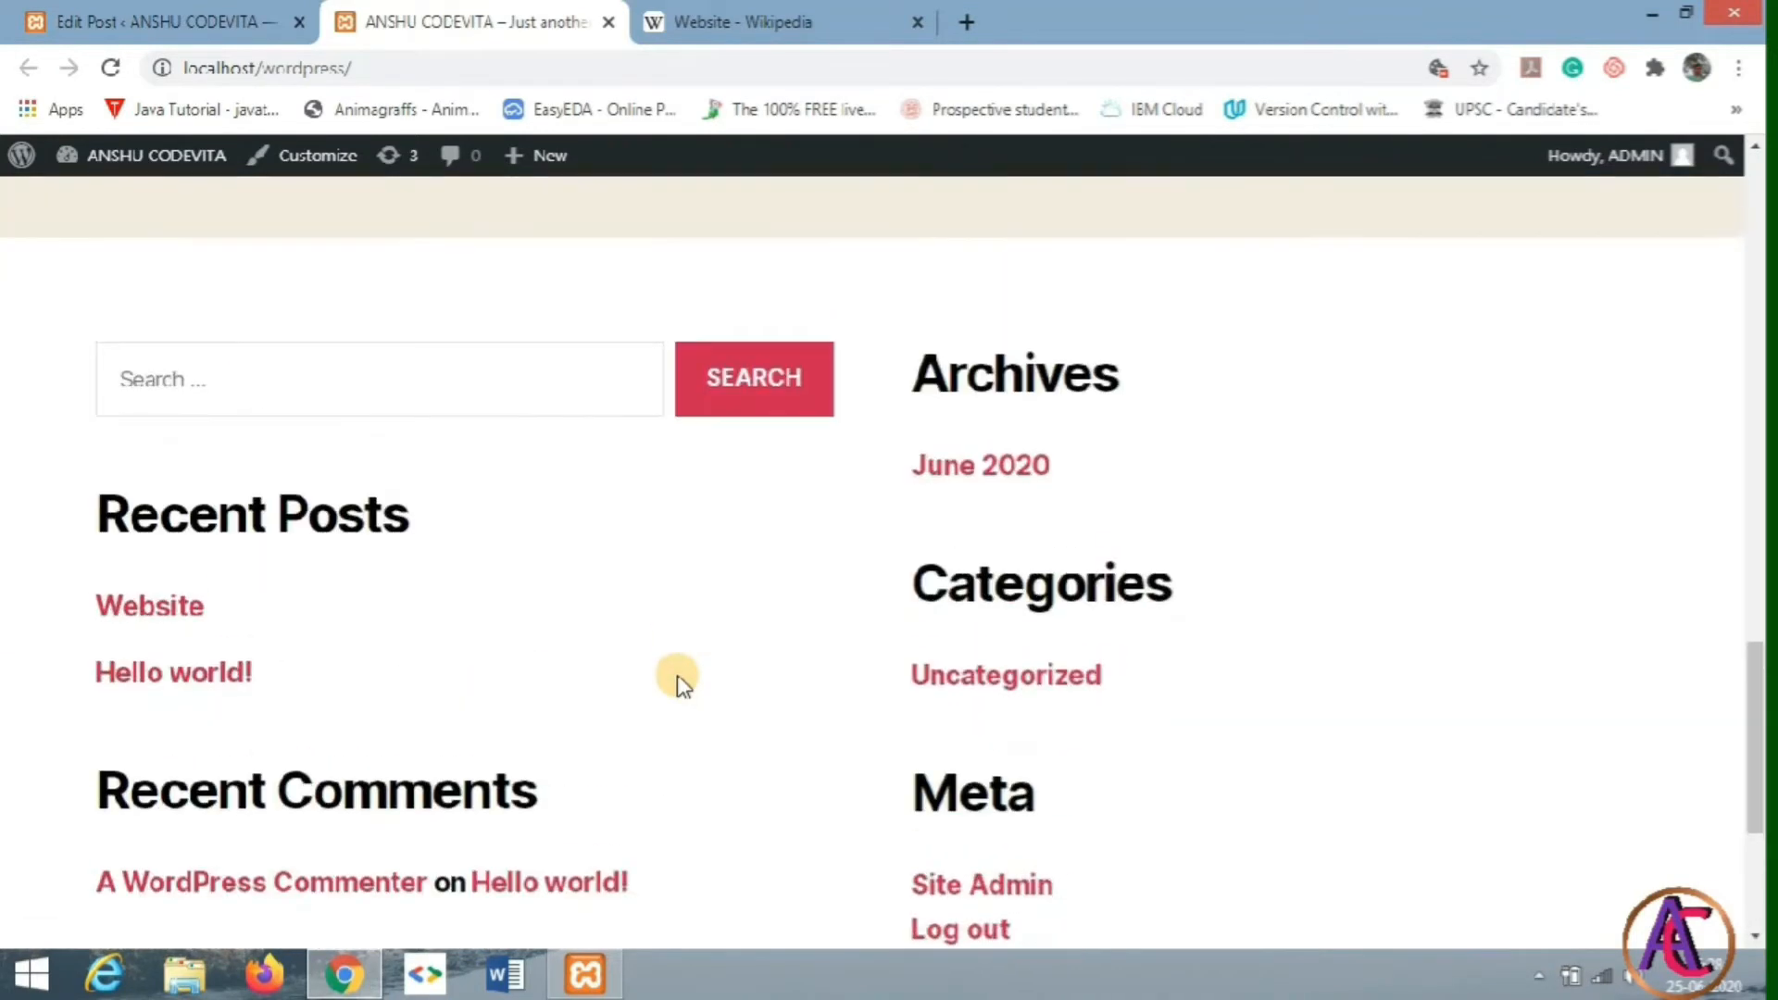
pyautogui.scroll(3, 681, 685)
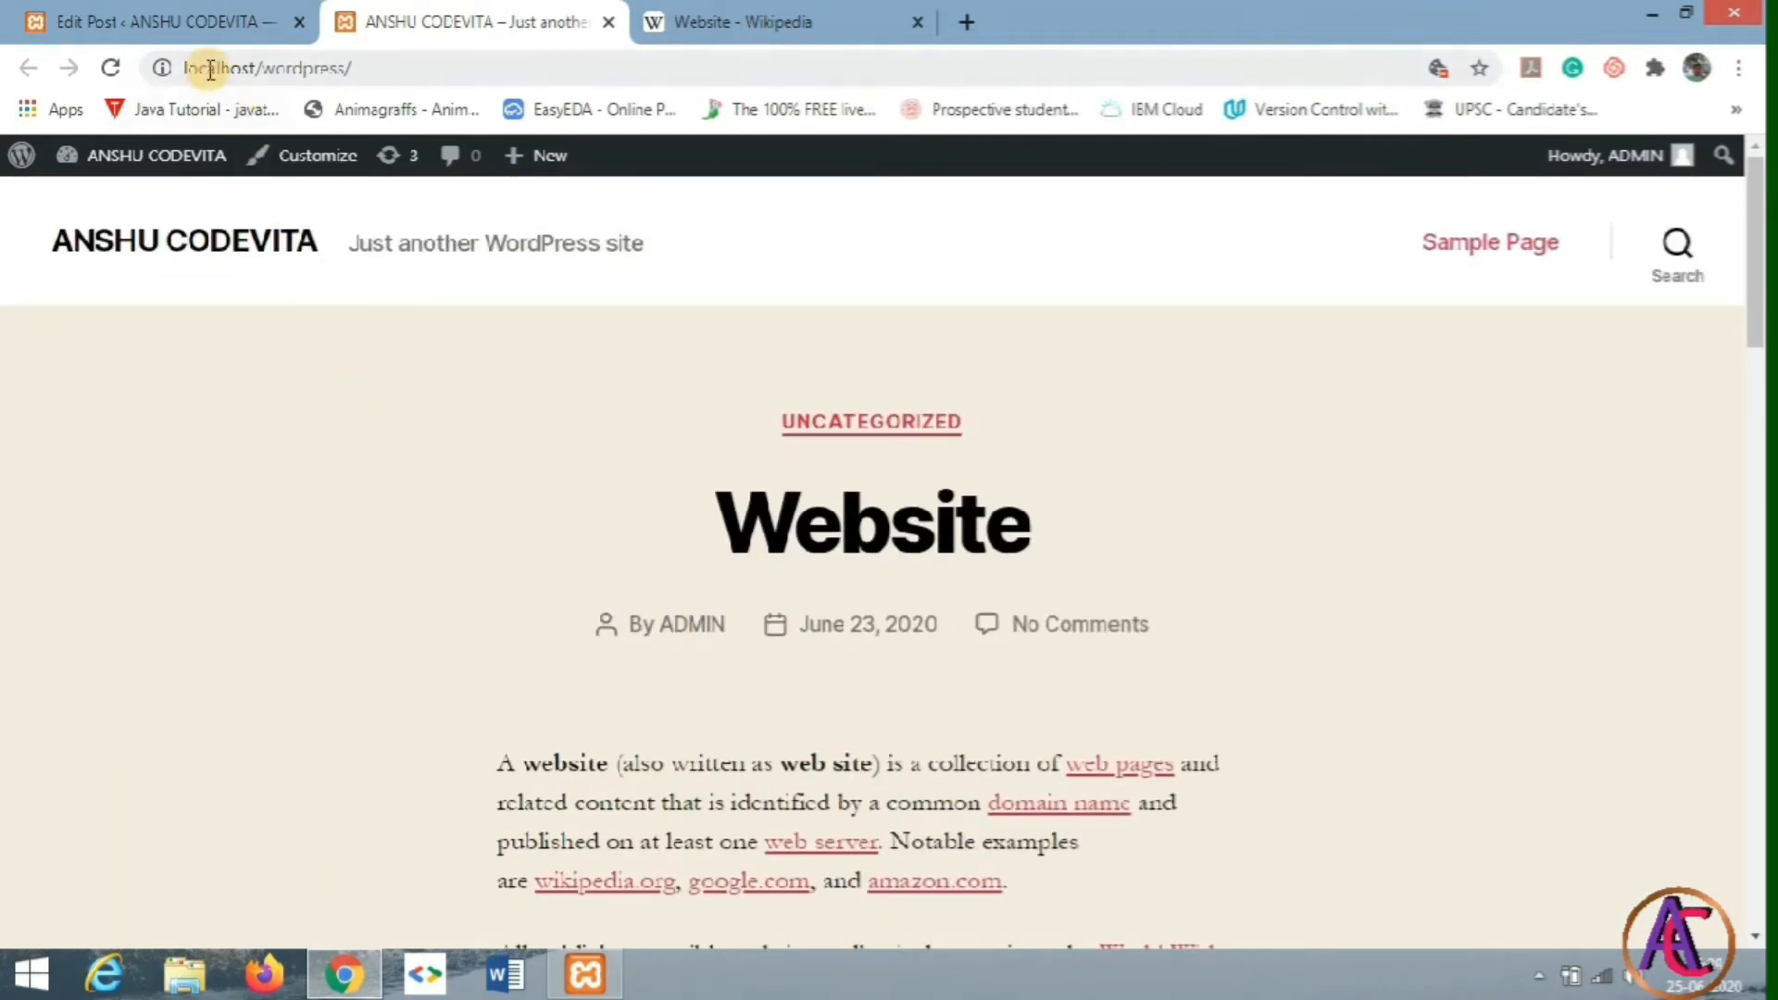
# Step: Return to the post editor and show the document-level settings of the Website post
pyautogui.click(188, 35)
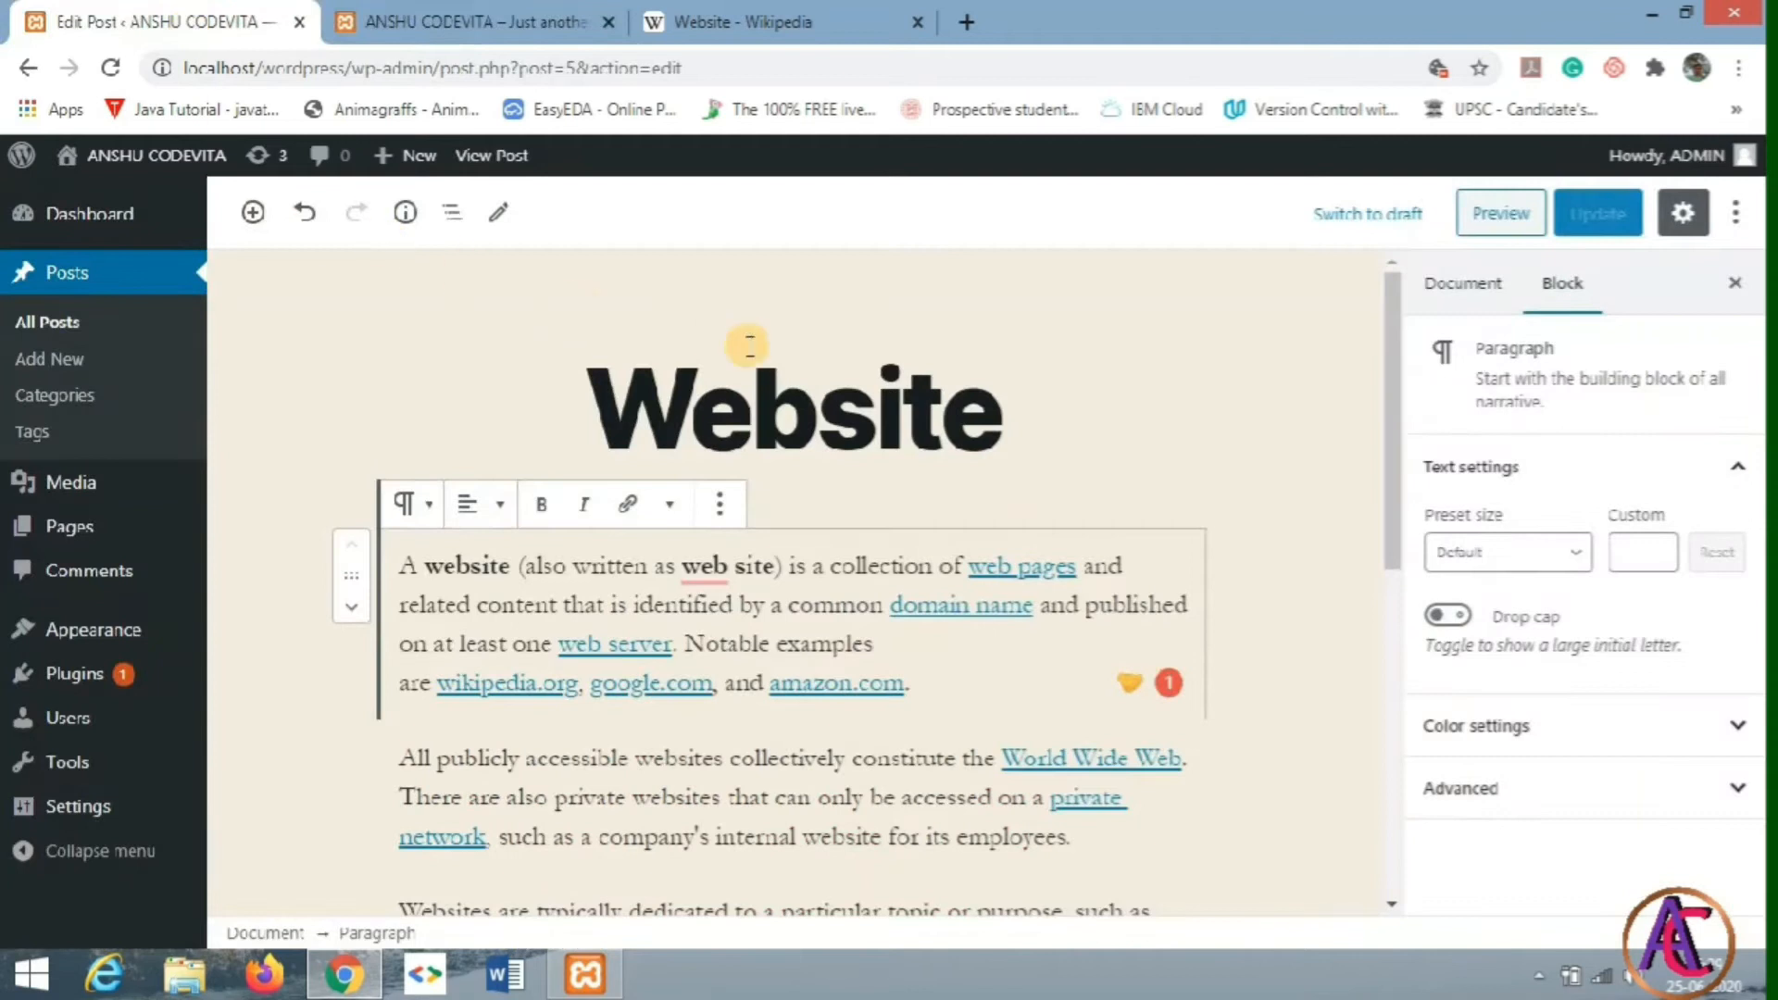
pyautogui.scroll(-1, 850, 490)
pyautogui.scroll(-3, 850, 491)
pyautogui.scroll(3, 850, 491)
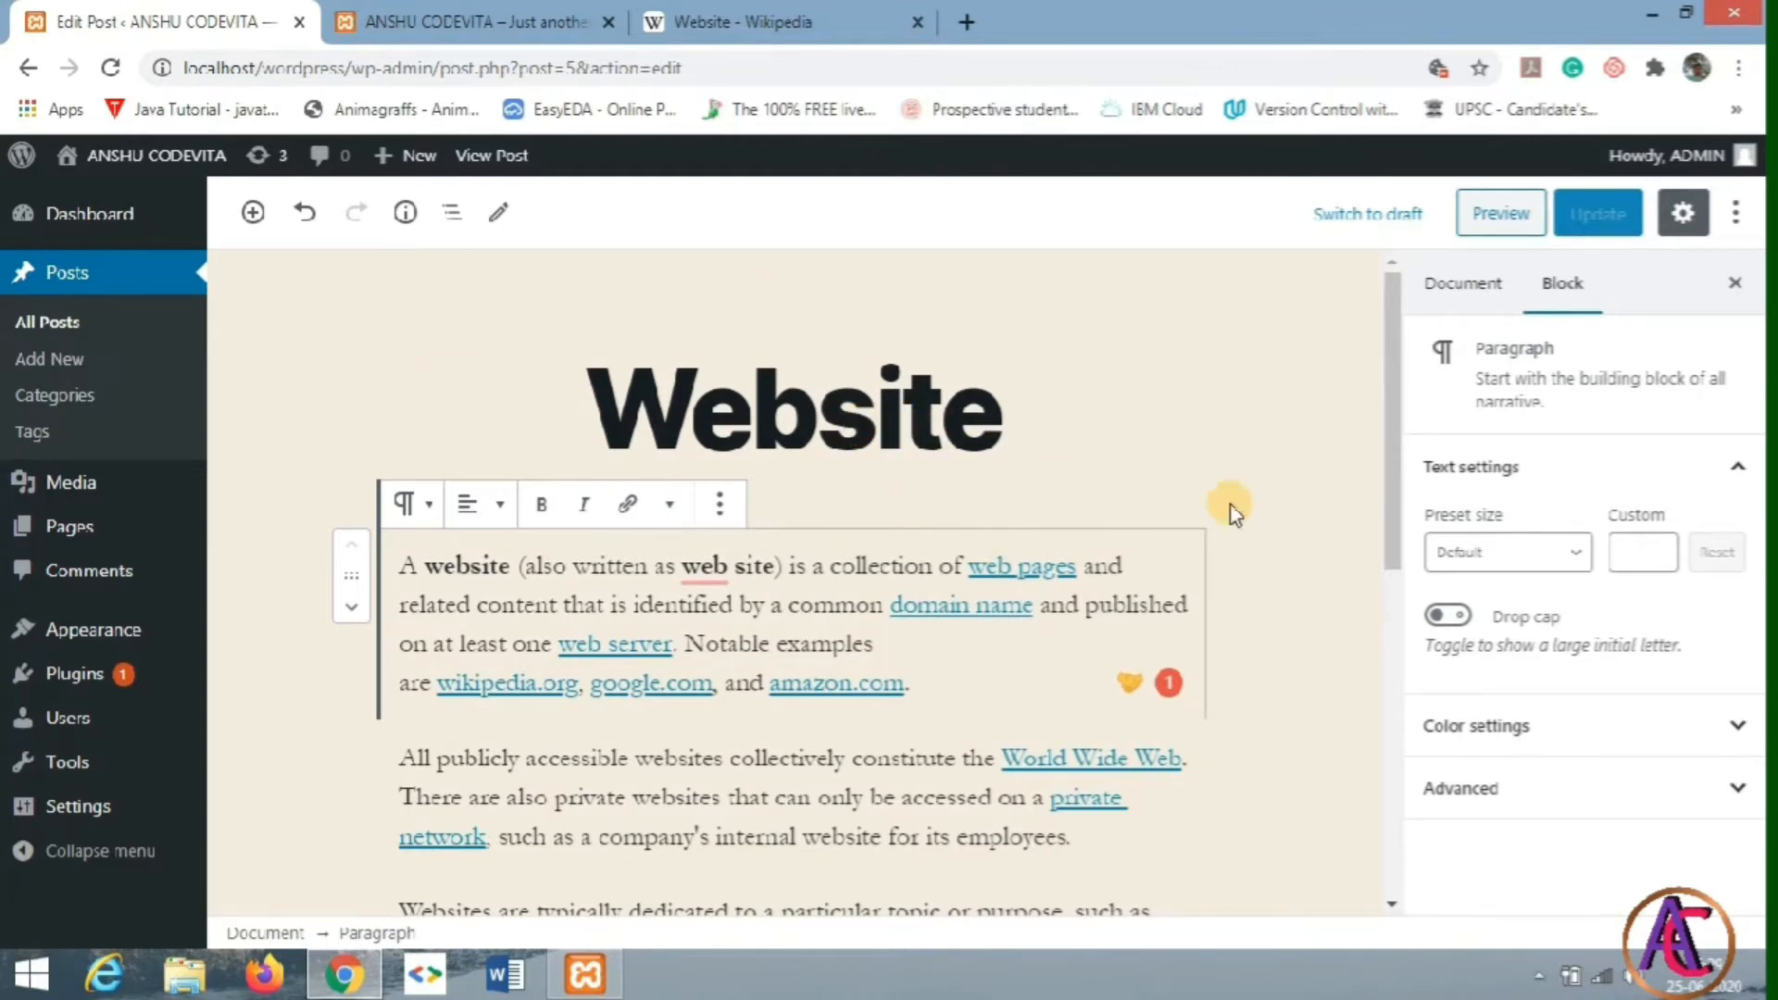
pyautogui.click(1447, 287)
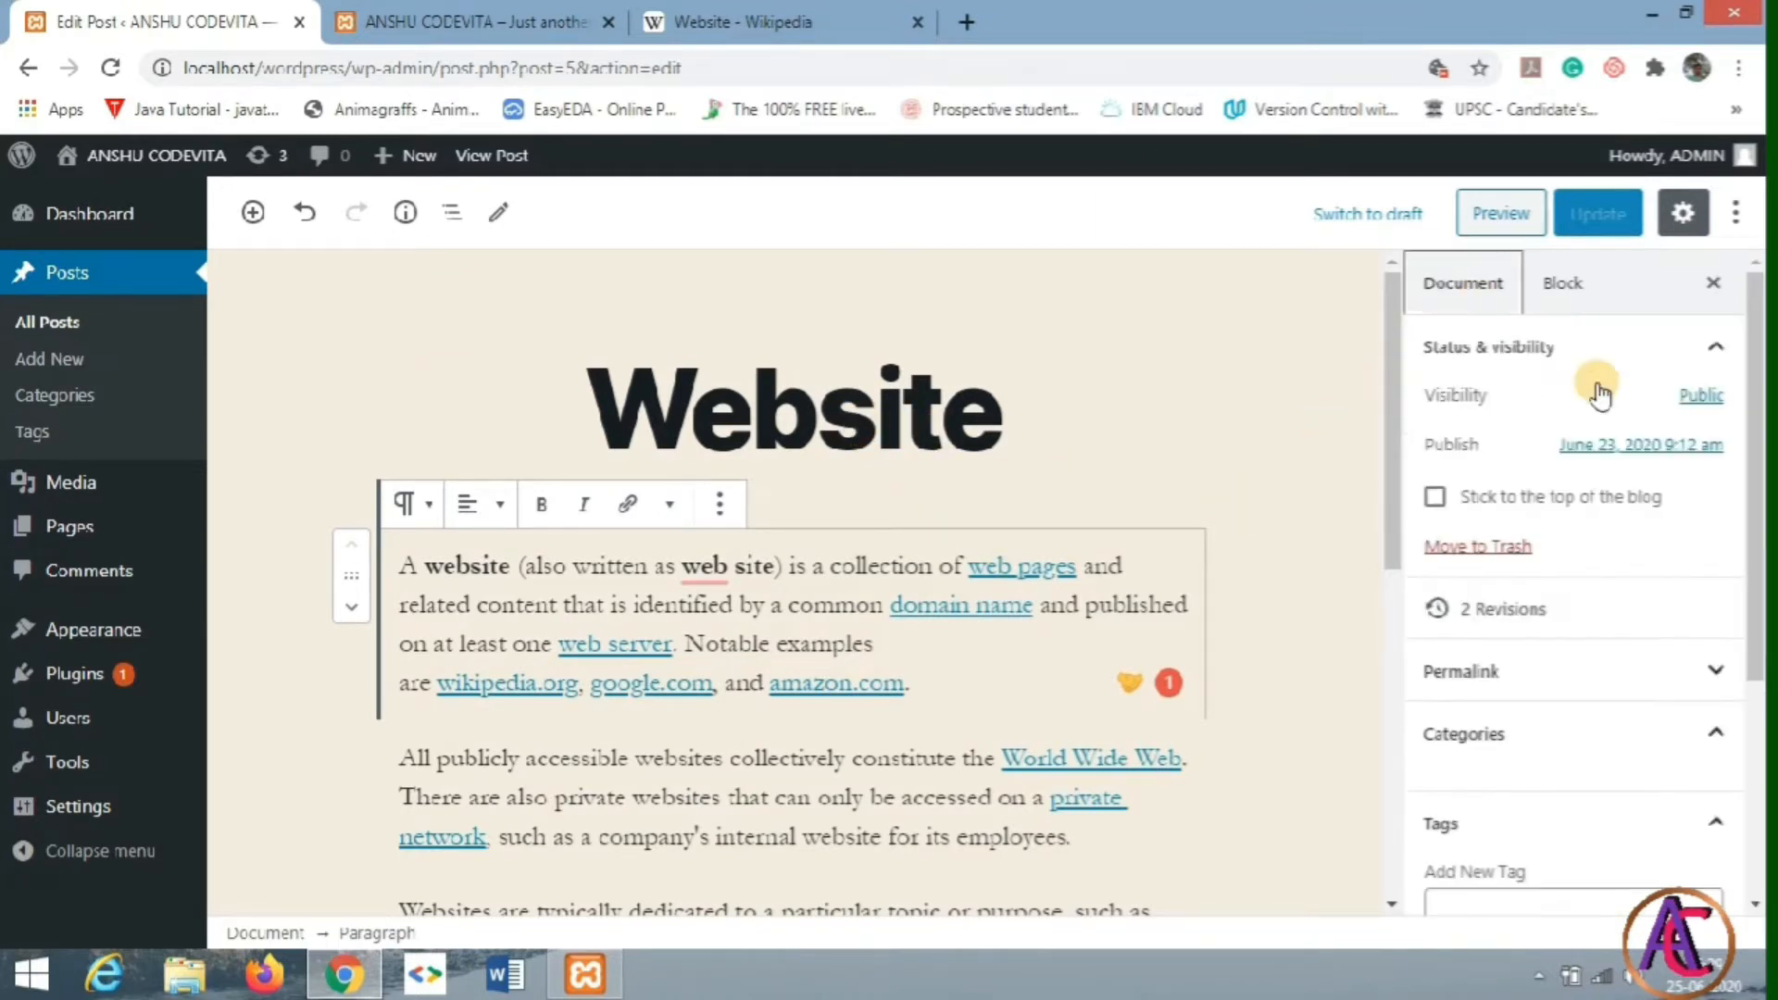
# Step: Try to switch the Website post's visibility to Private and decline the private publication
pyautogui.click(1703, 397)
pyautogui.click(1430, 554)
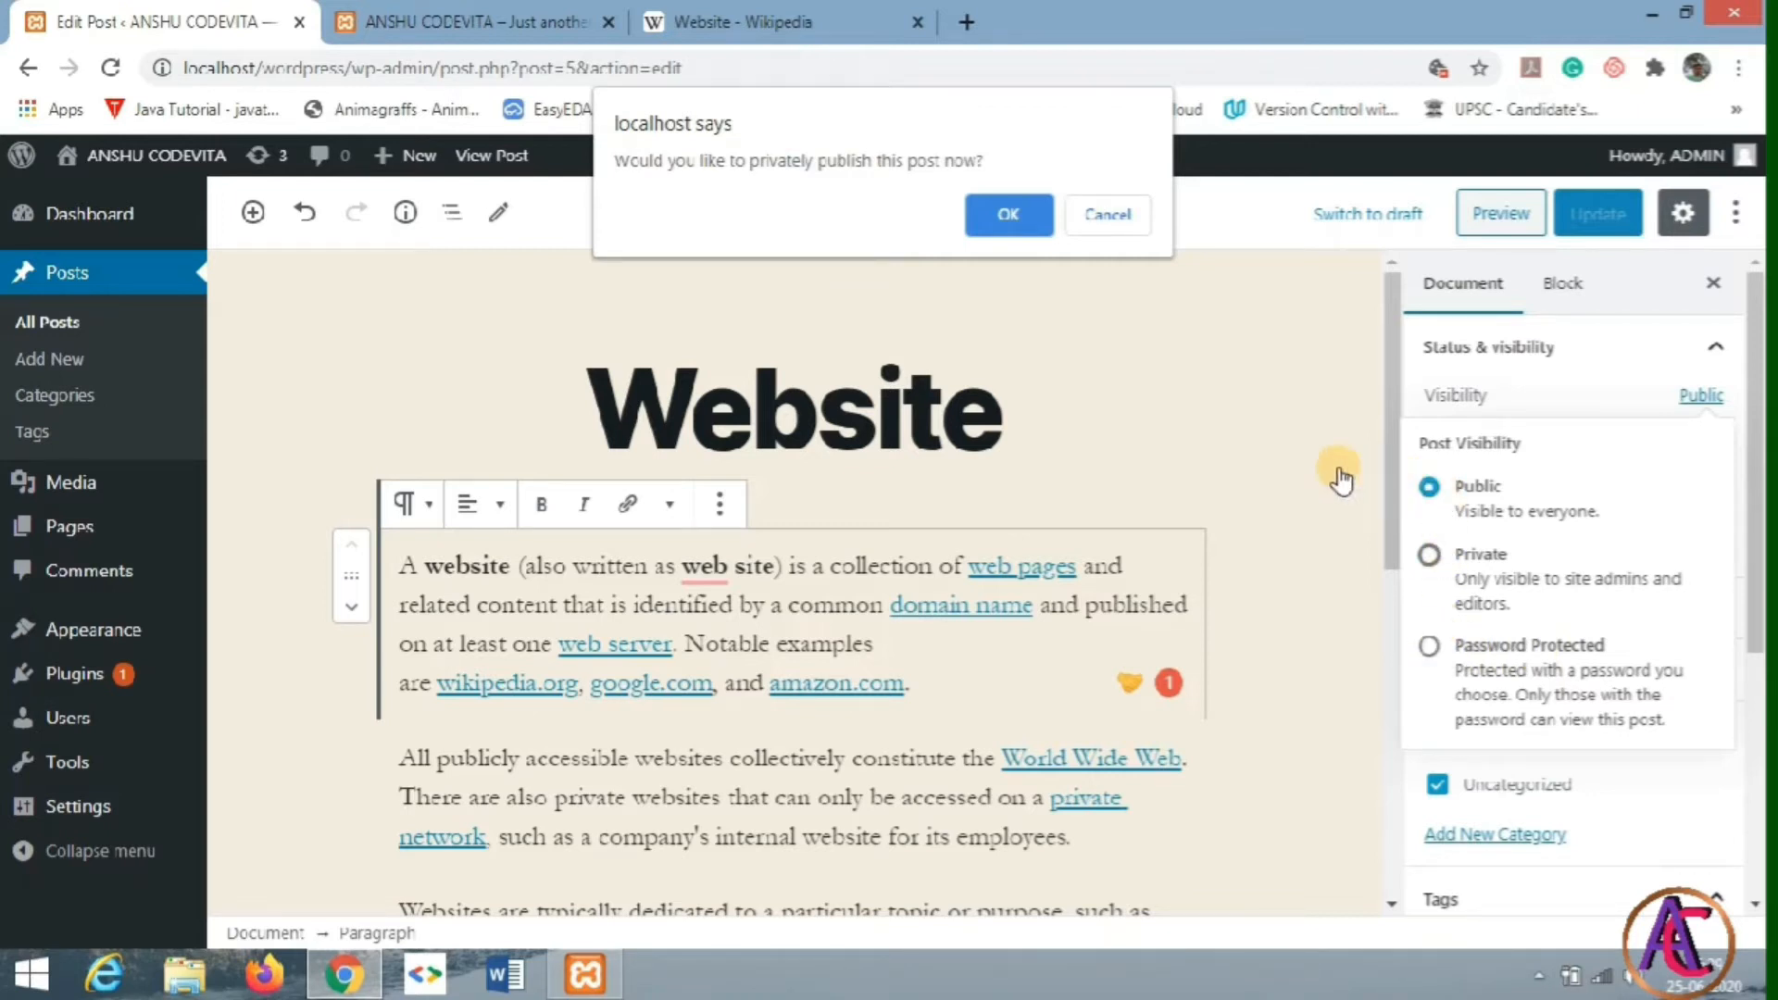
pyautogui.click(1100, 230)
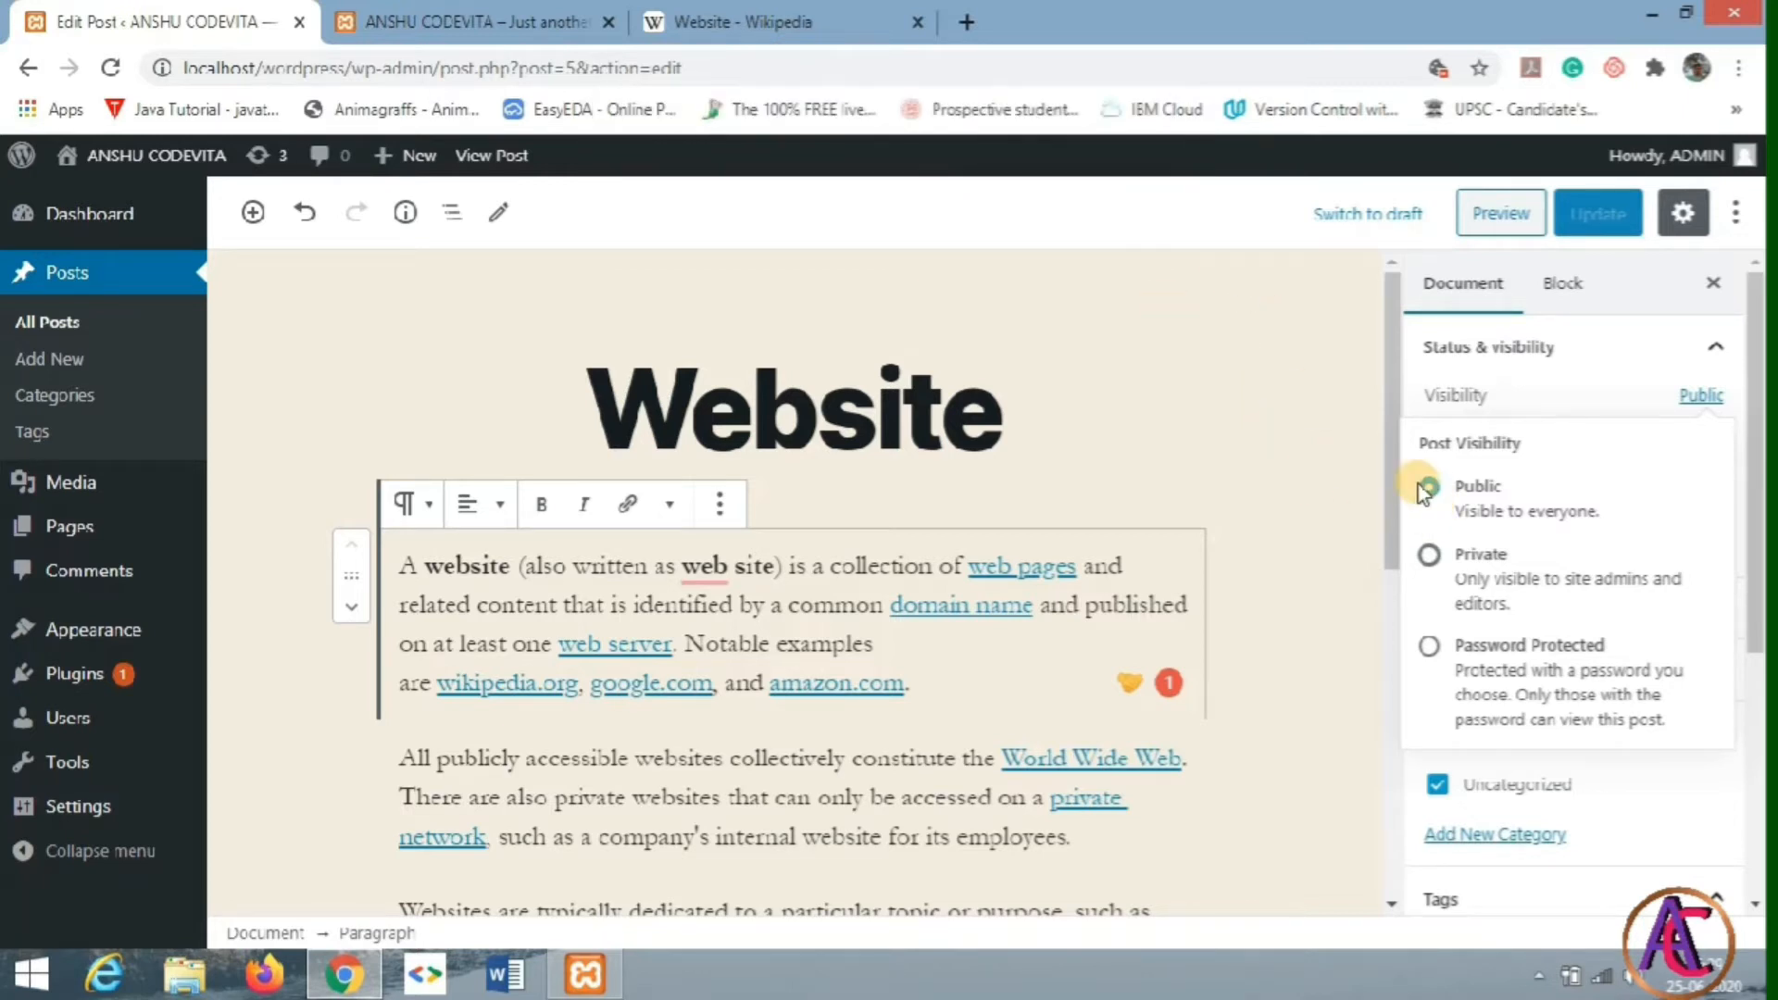
pyautogui.click(1287, 425)
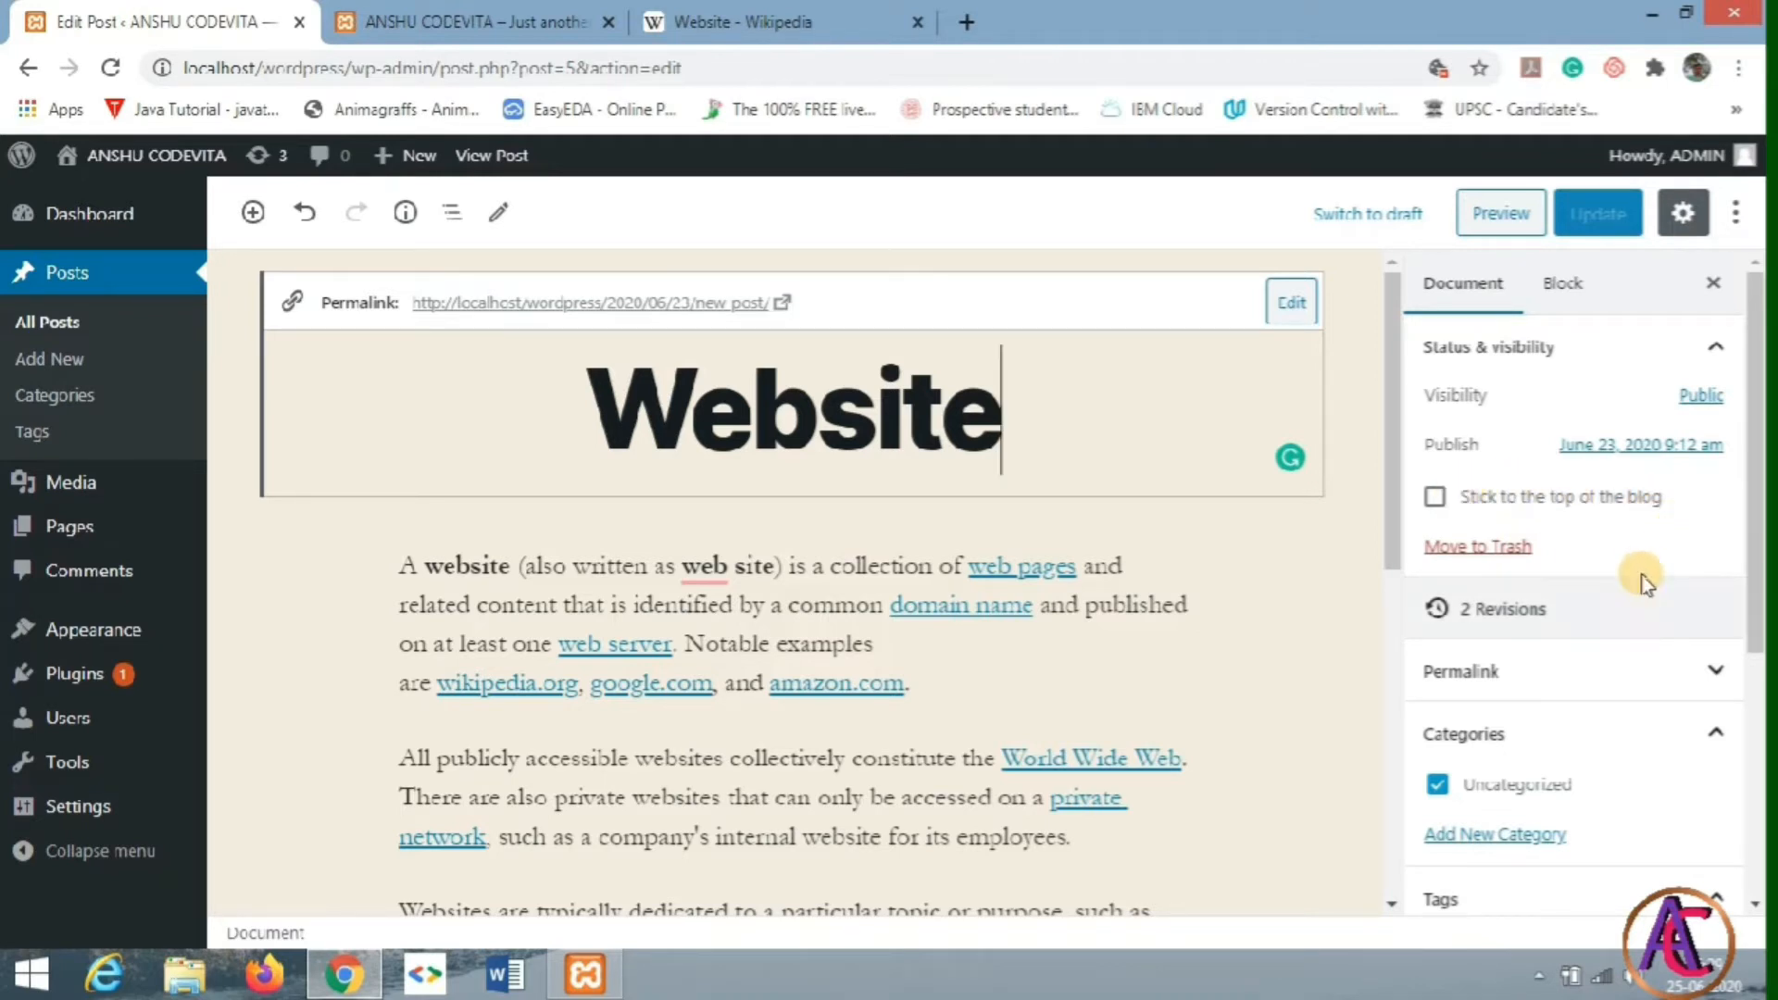
# Step: Examine the post's permalink settings, and check the category shown above the Website post on the live site
pyautogui.moveTo(1757, 581); pyautogui.dragTo(1758, 607)
pyautogui.click(1716, 596)
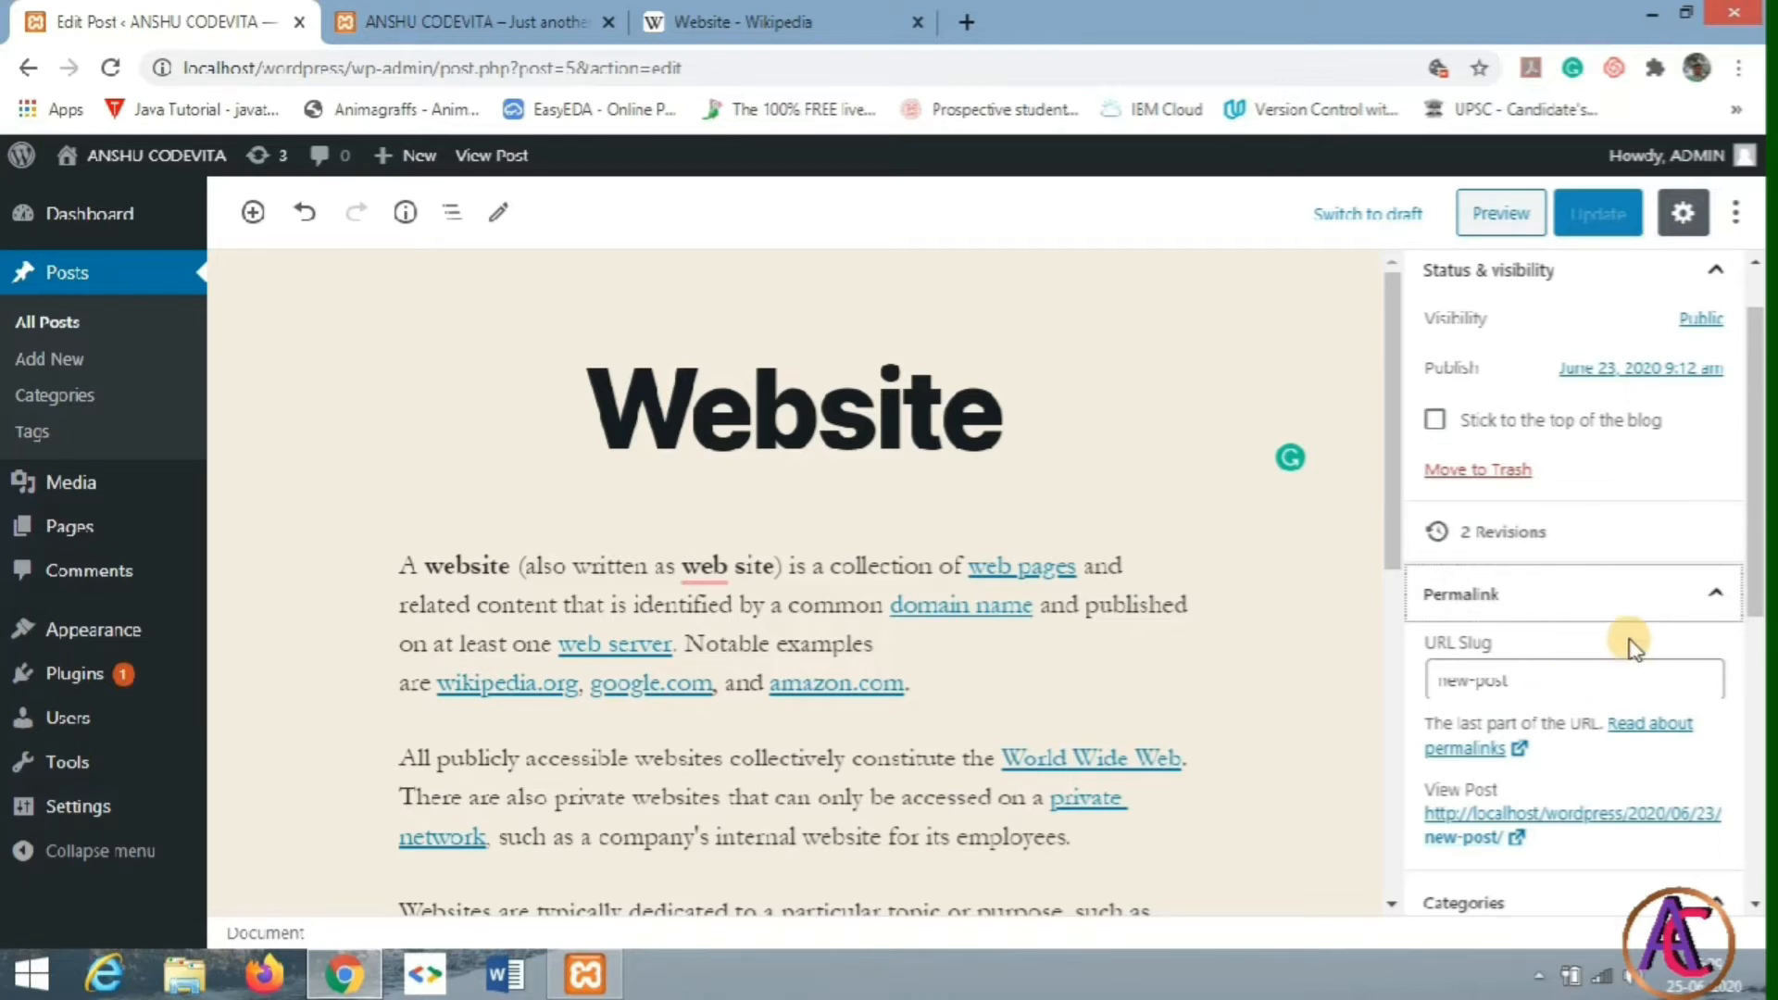
pyautogui.scroll(-4, 1630, 643)
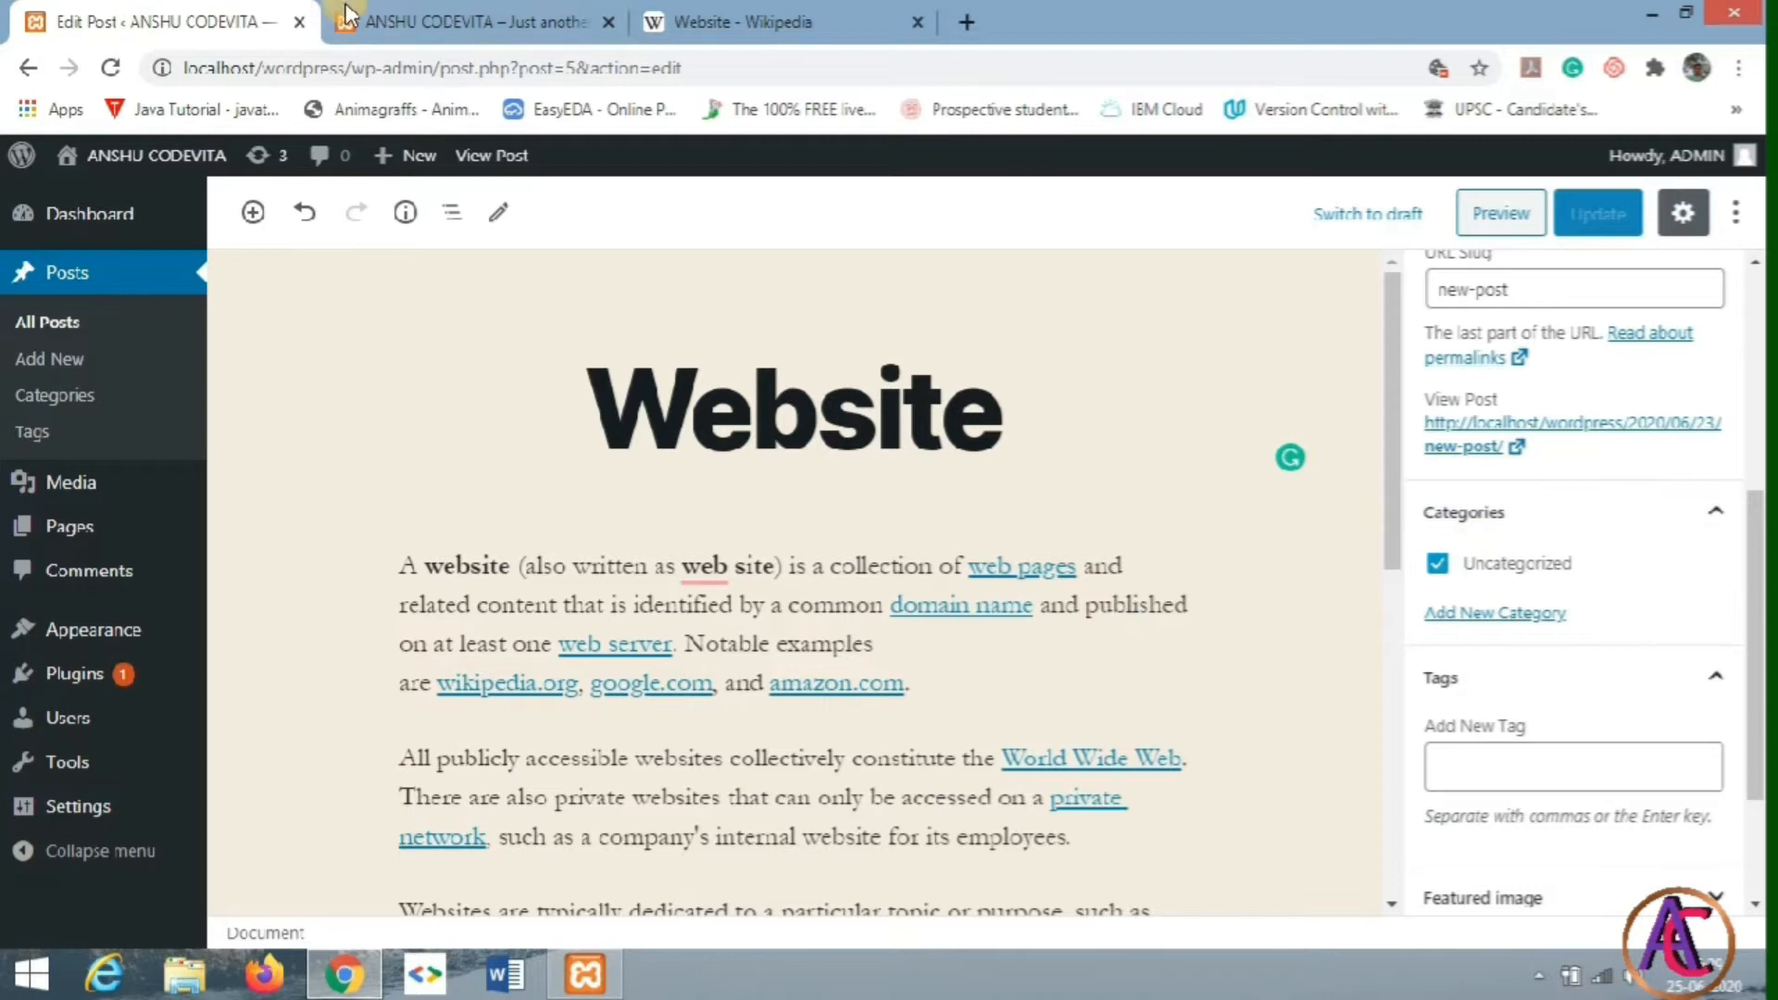
pyautogui.click(415, 11)
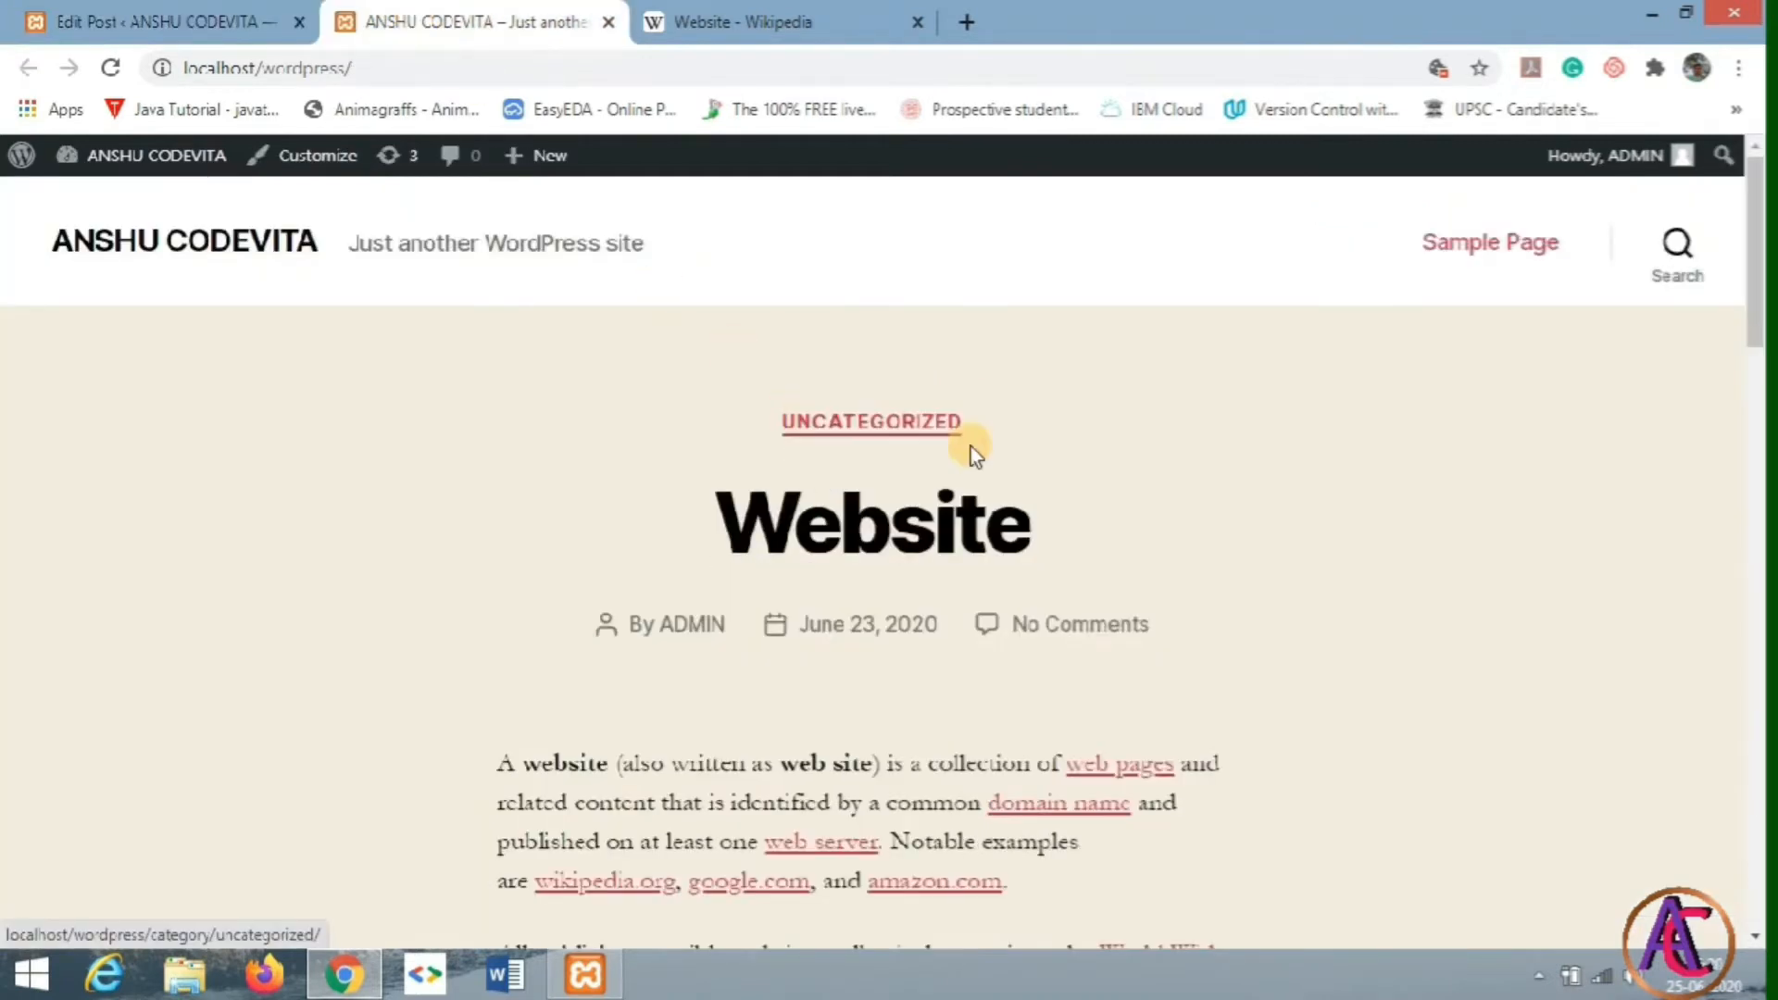
pyautogui.click(222, 28)
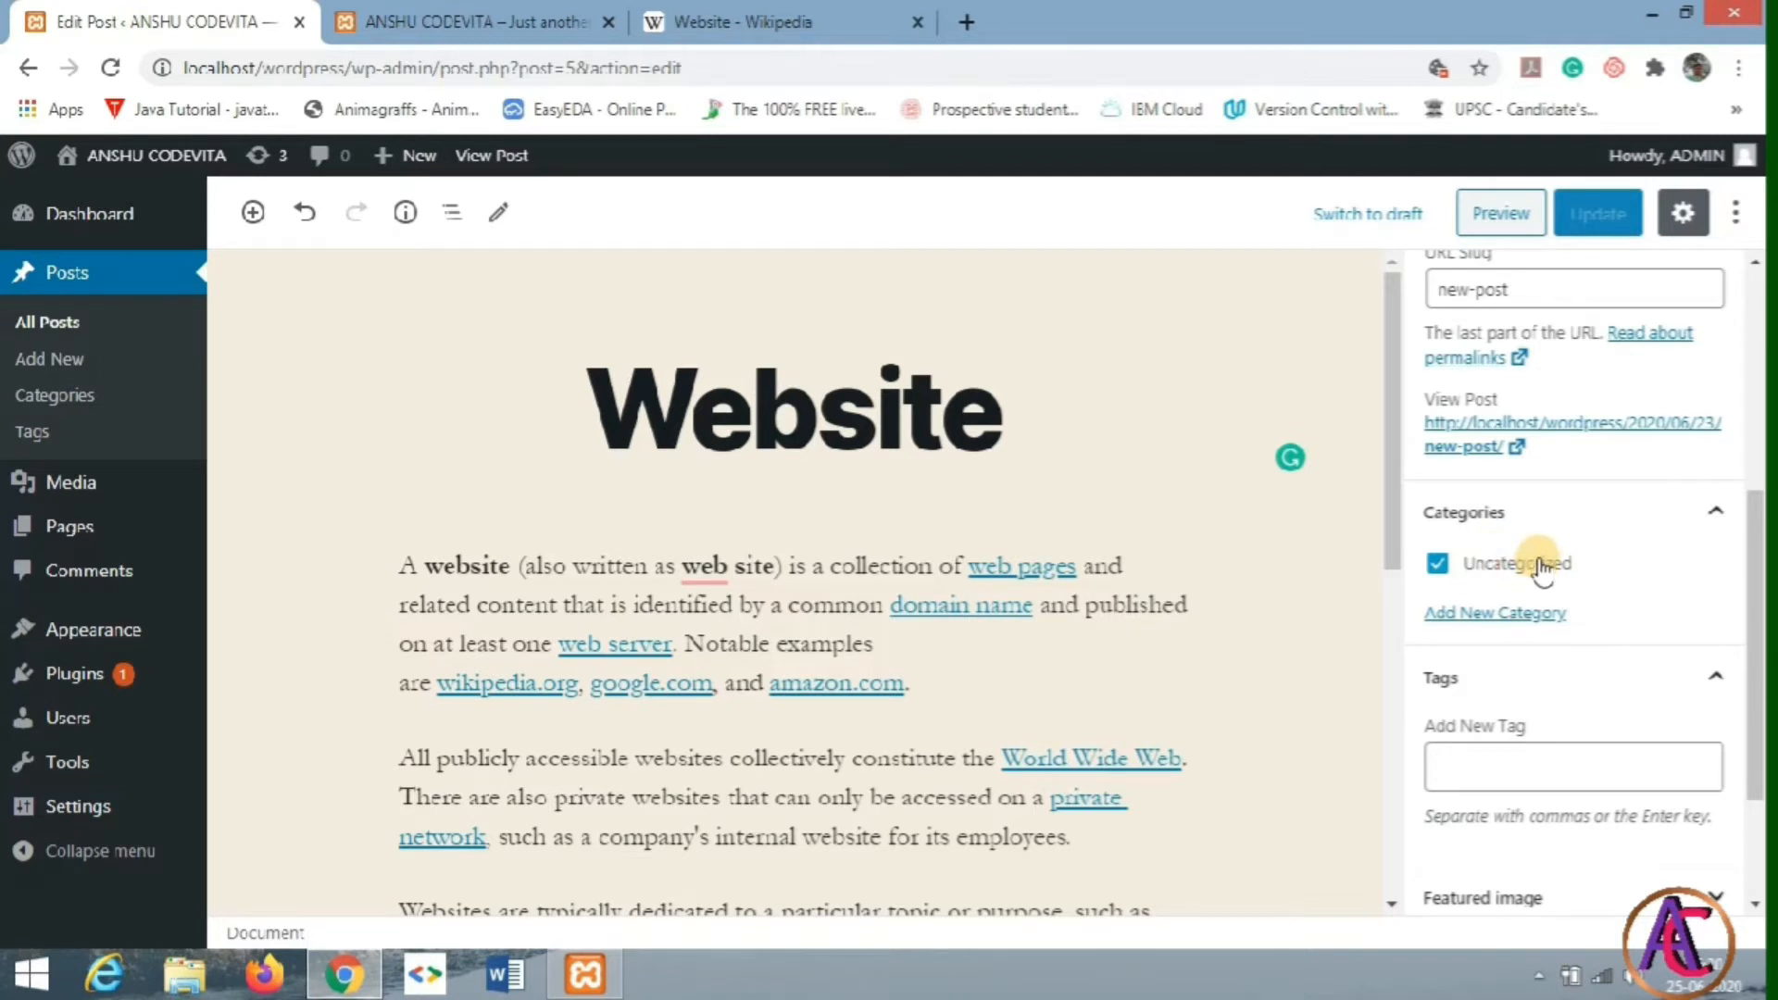
# Step: Add a new category named "web development" to the post and remove the post from Uncategorized
pyautogui.click(1512, 614)
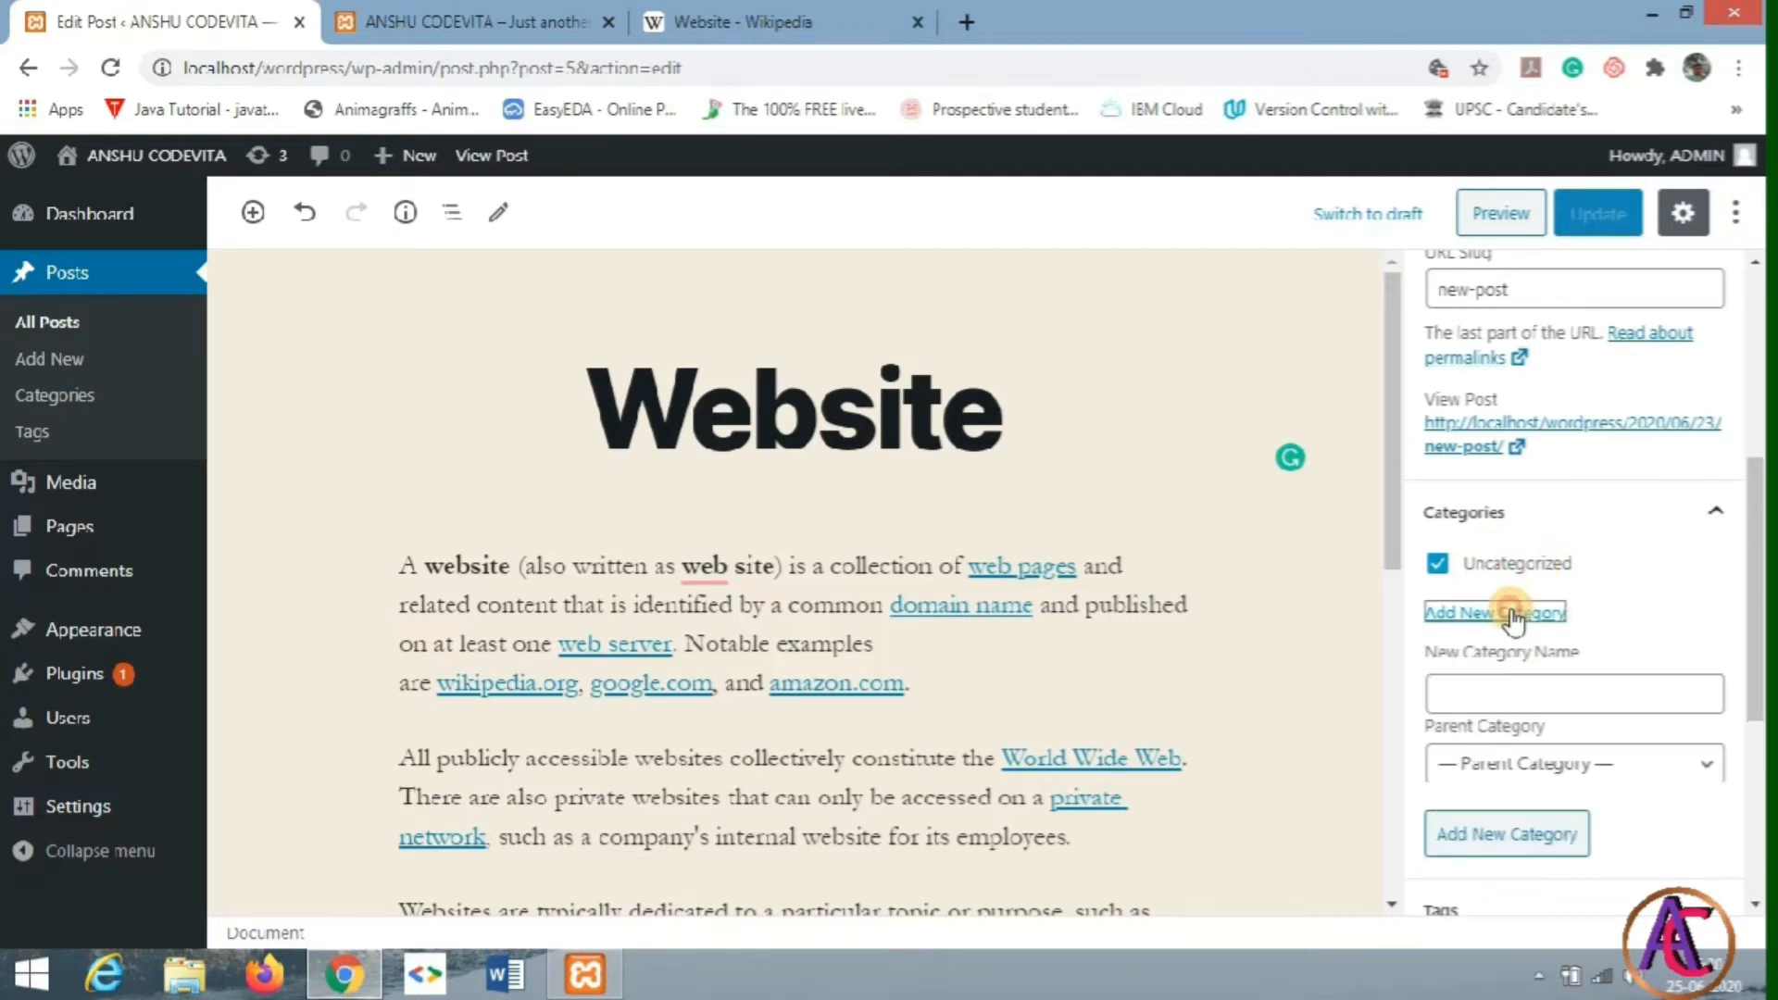
pyautogui.click(1479, 692)
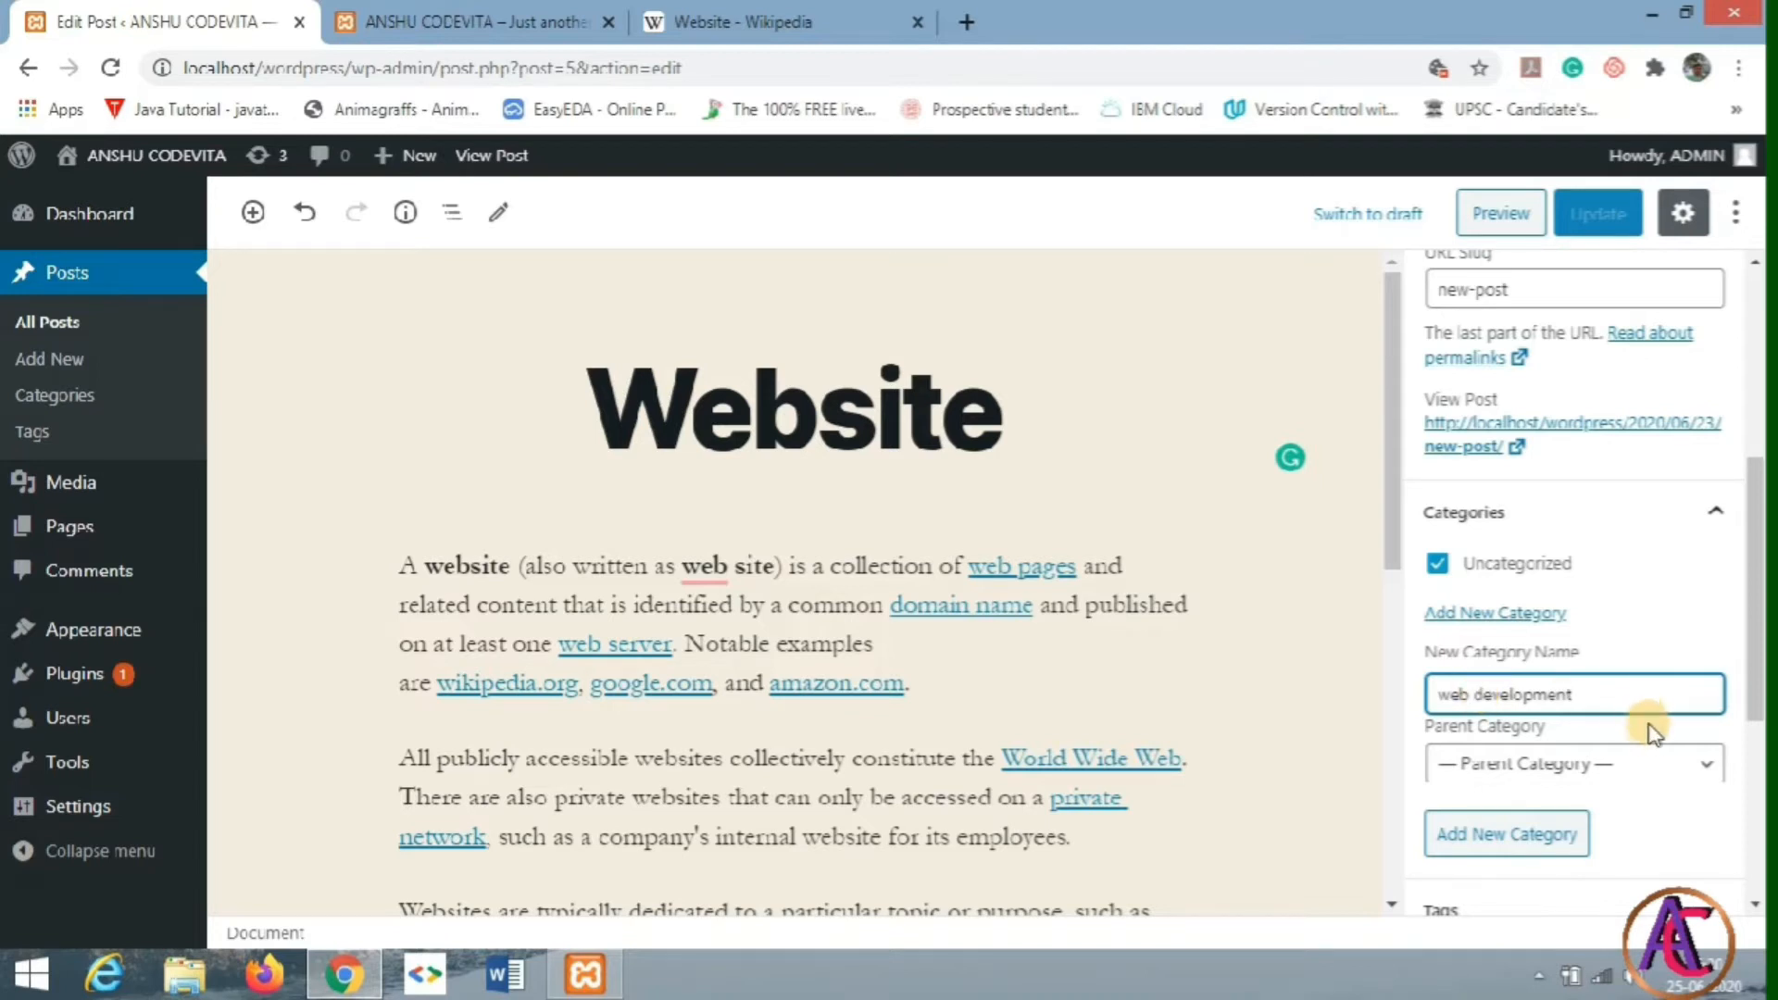
pyautogui.scroll(-1, 1648, 747)
pyautogui.click(1554, 731)
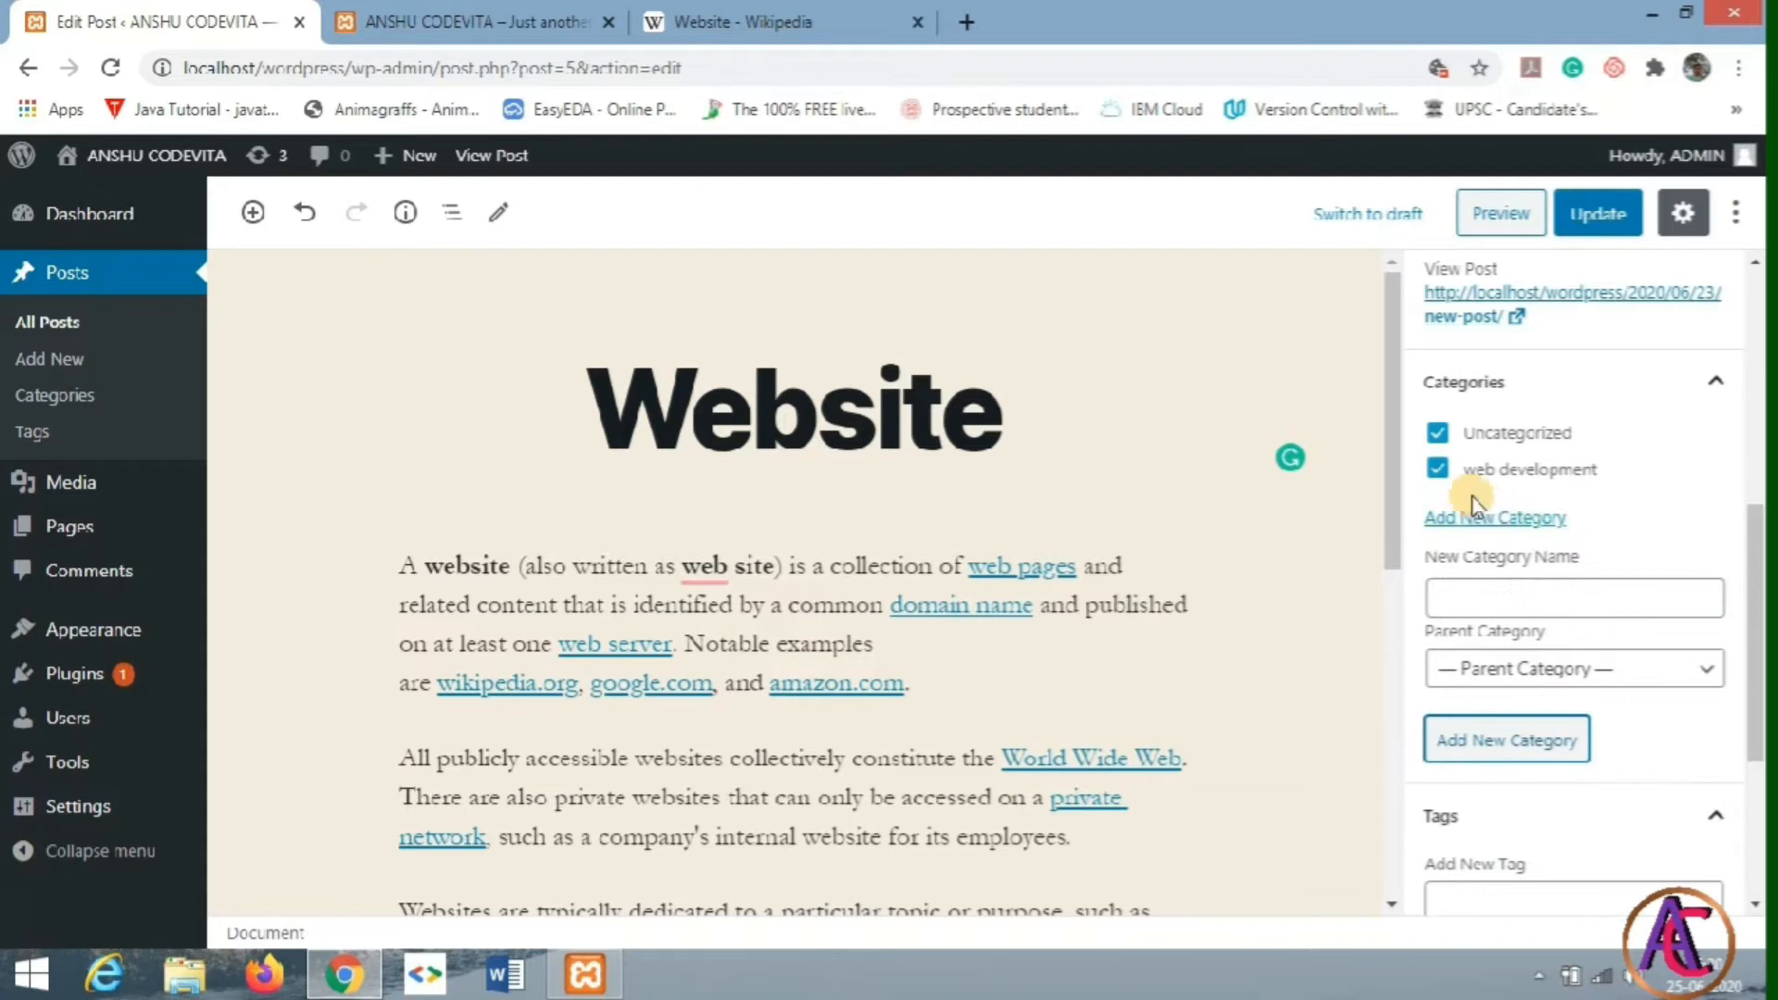
pyautogui.click(1438, 435)
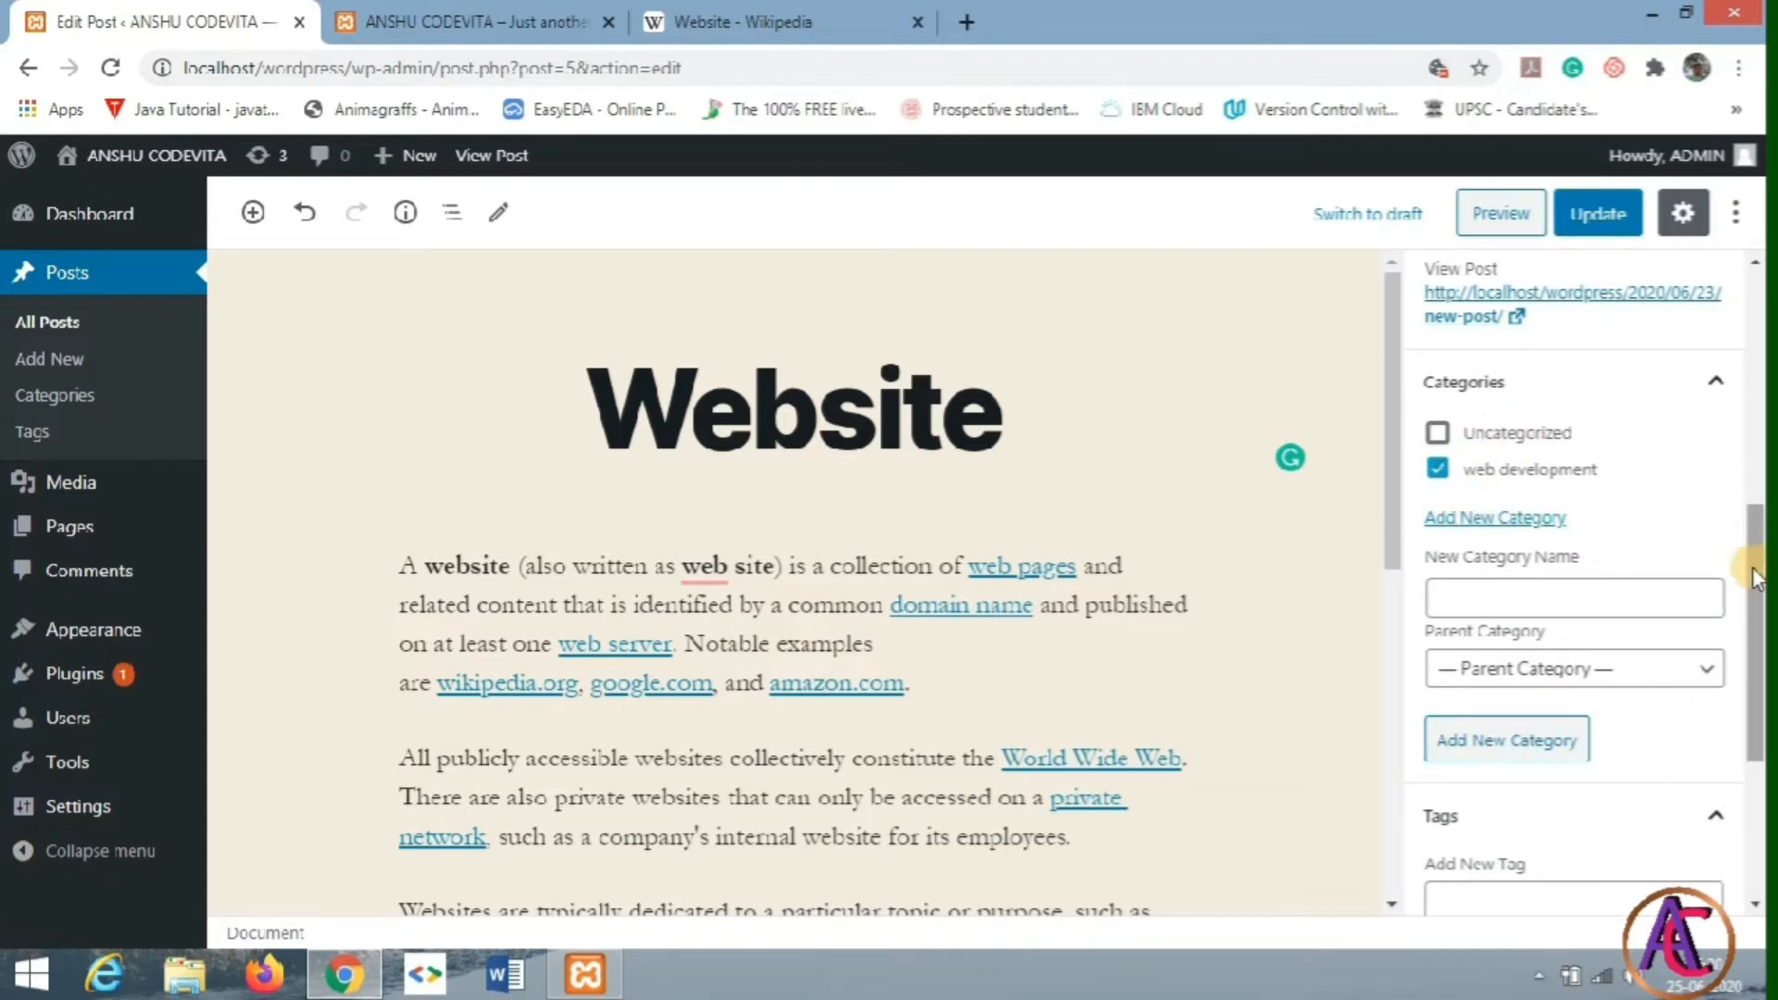
pyautogui.click(1712, 380)
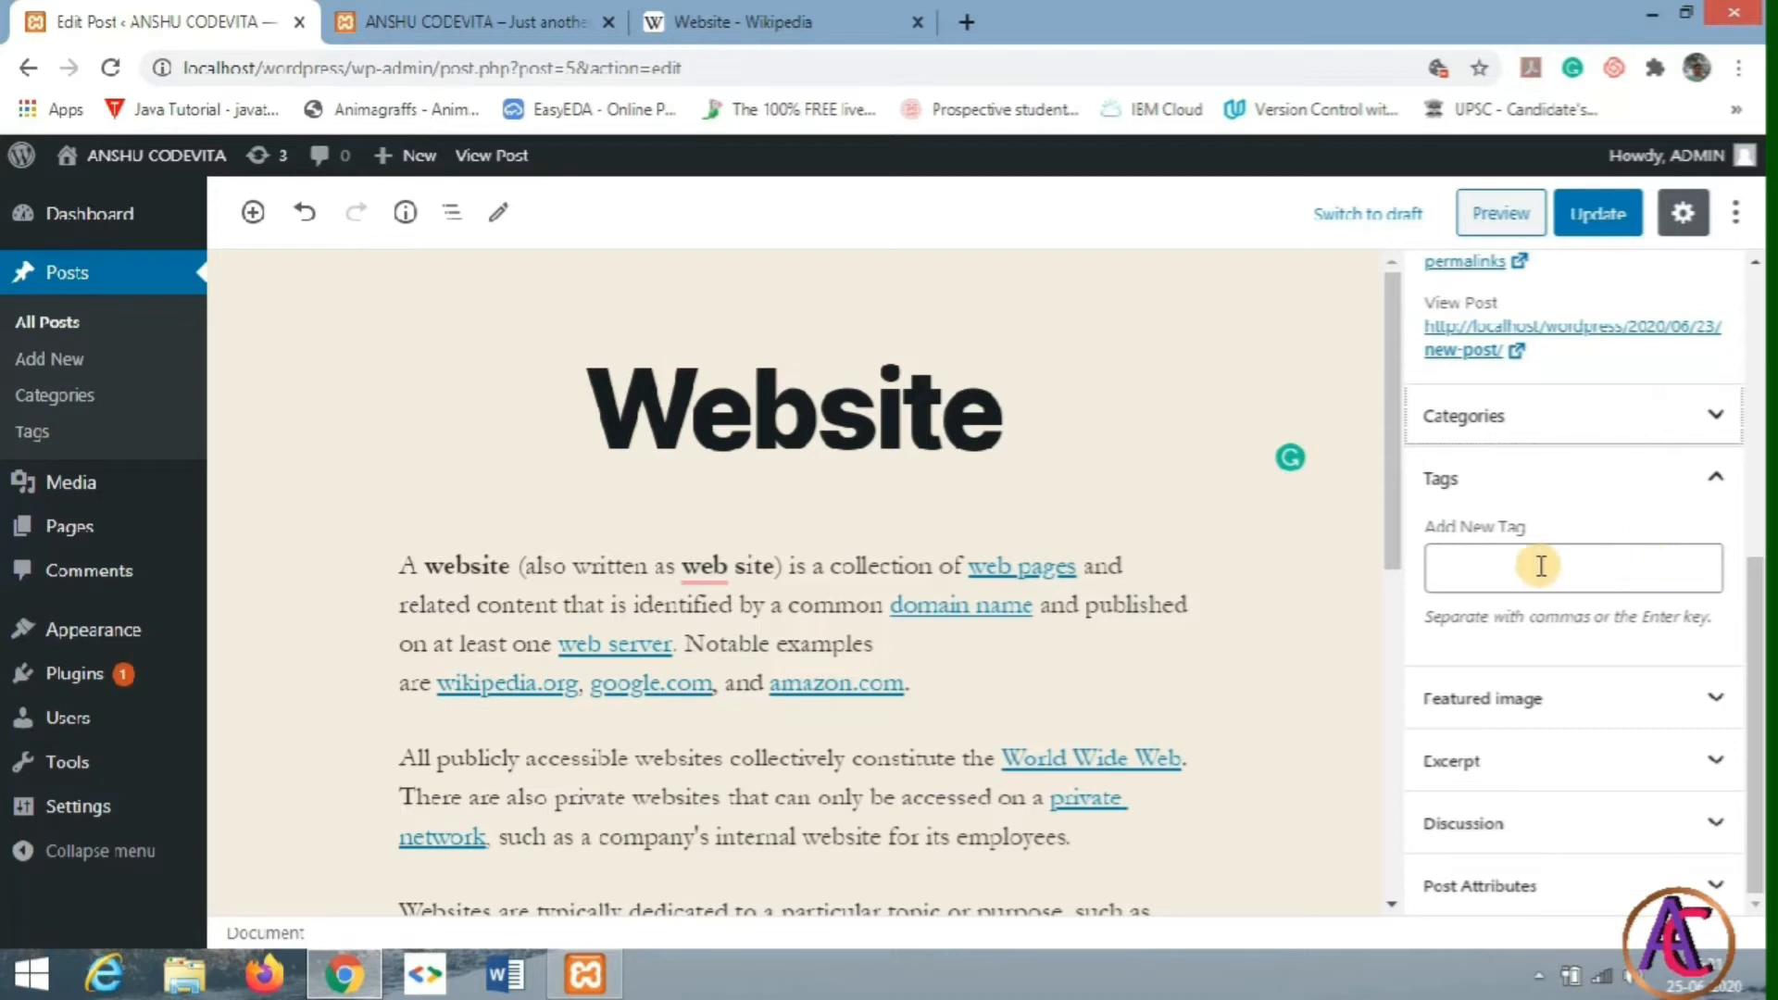
# Step: Add the tags "web" and "website" to the post
pyautogui.click(1464, 564)
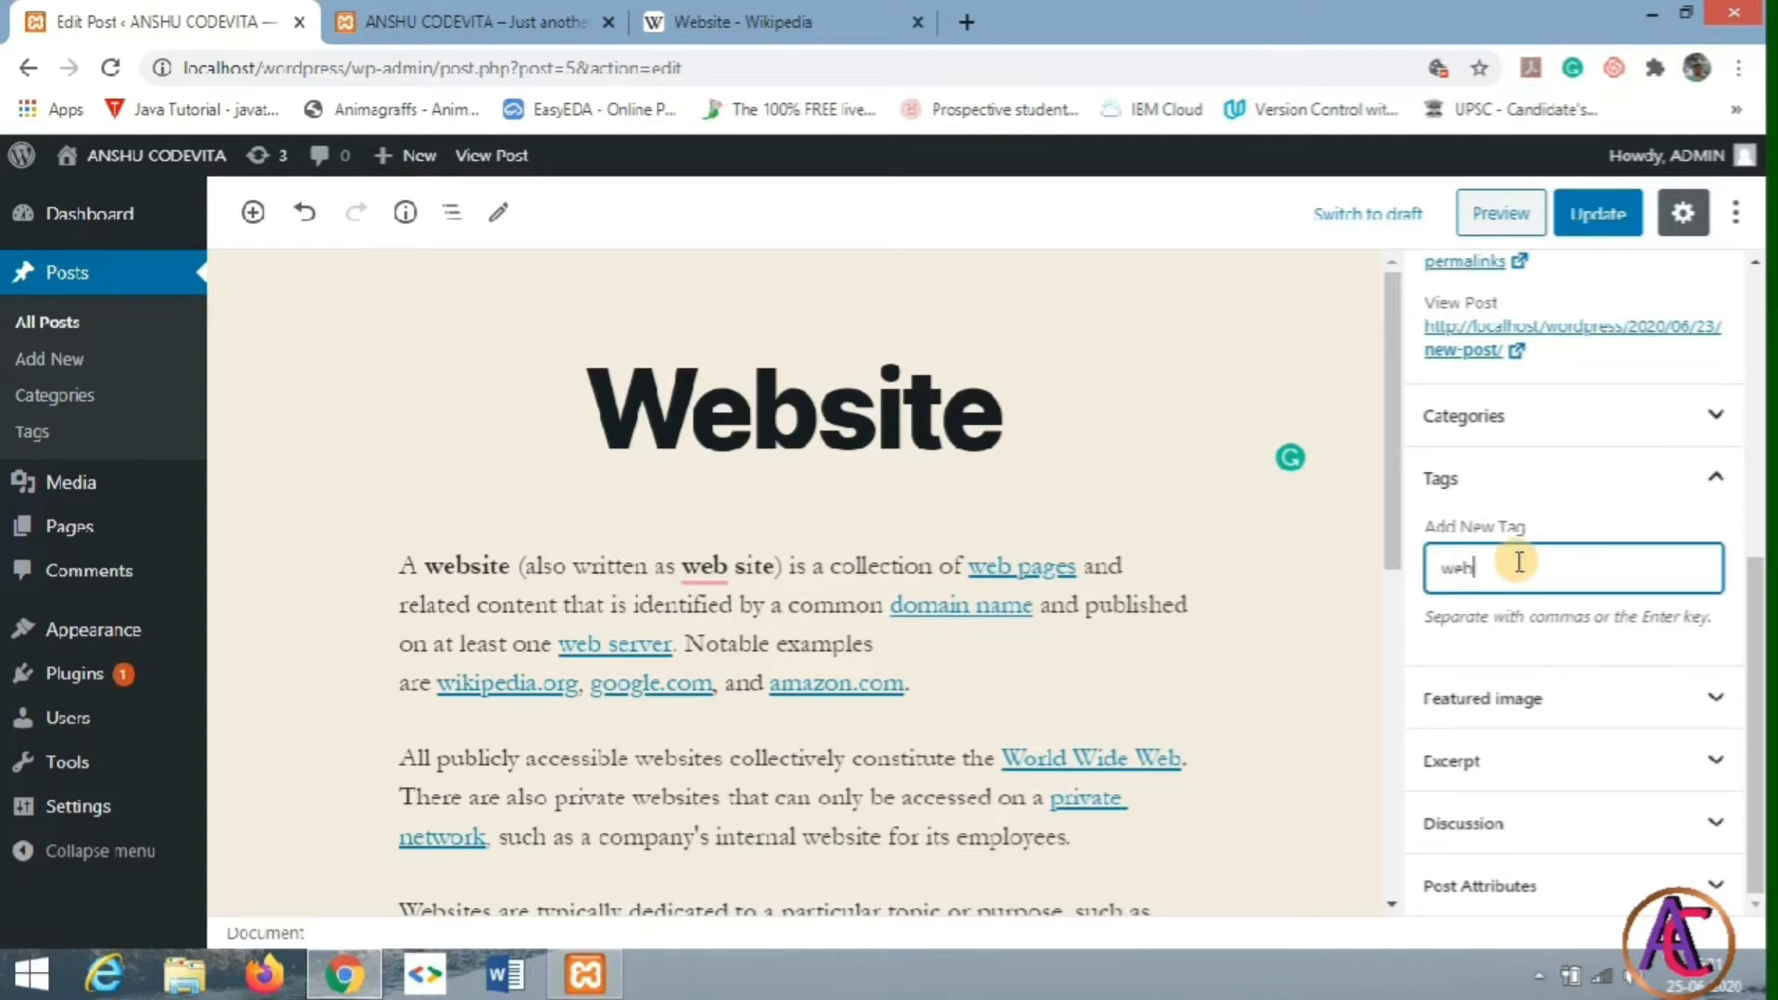
pyautogui.write('web')
pyautogui.press('Return')
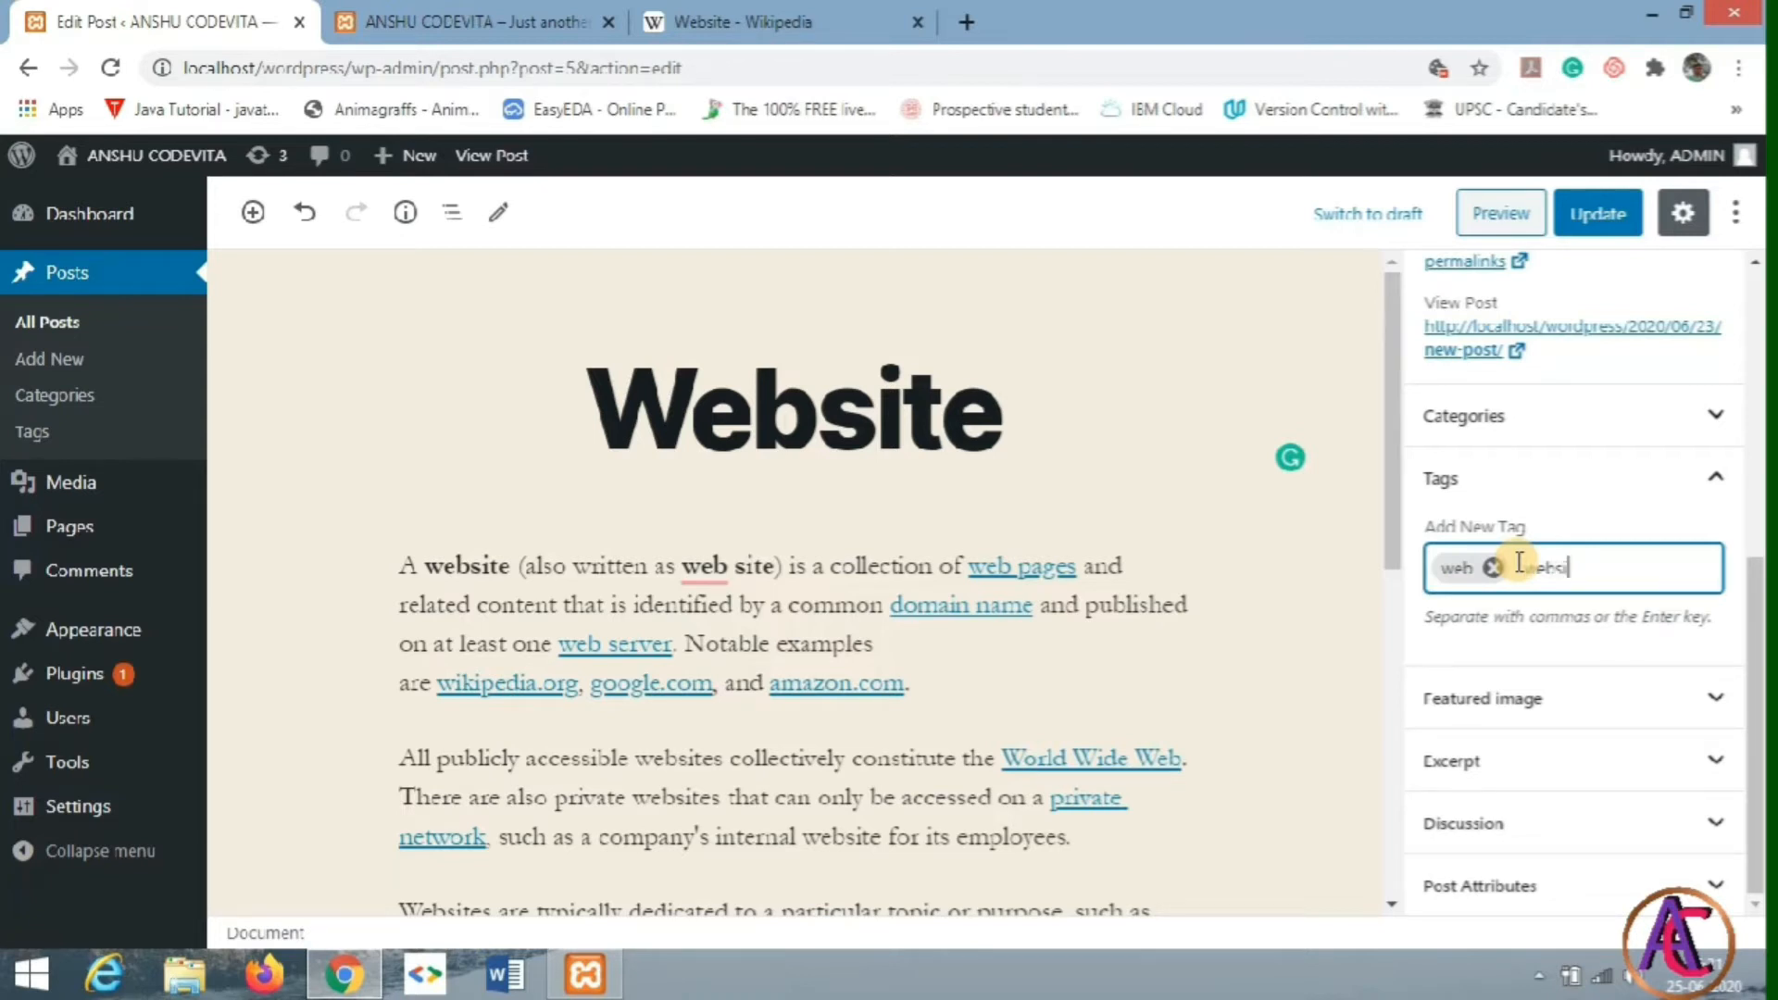
pyautogui.press('Return')
# Step: Open the post's featured image chooser and examine its media library and file upload options
pyautogui.click(1688, 704)
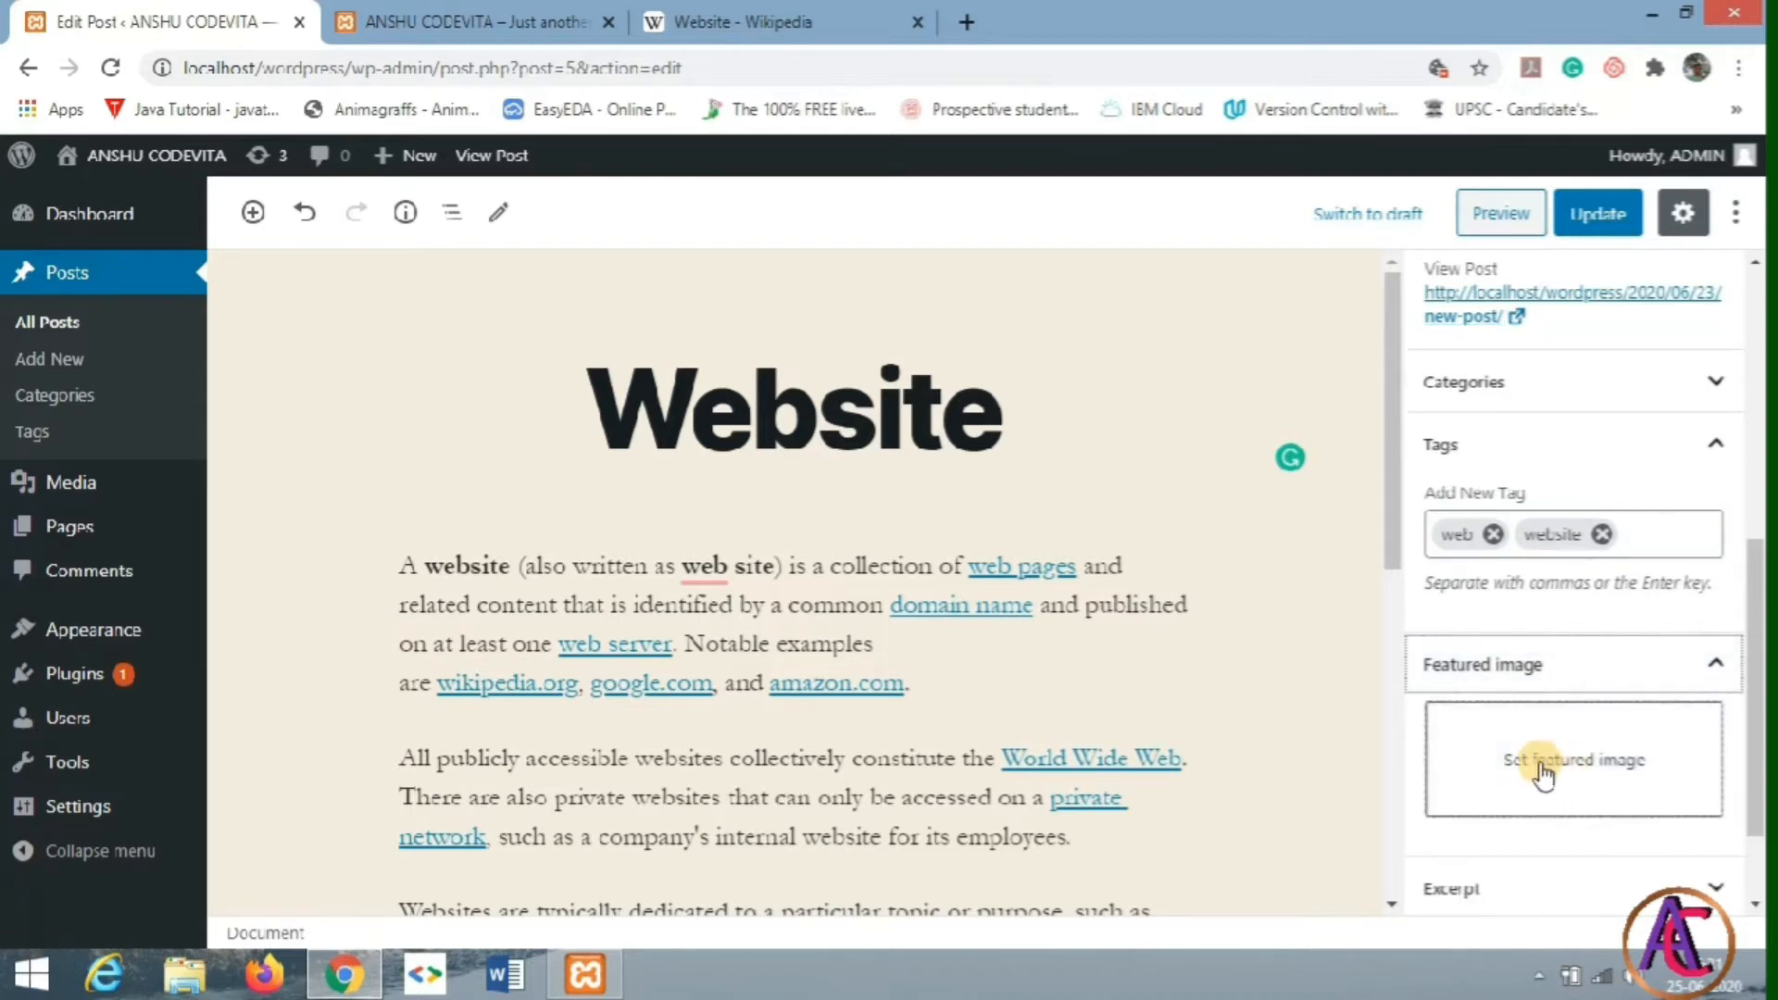
pyautogui.scroll(-2, 1645, 760)
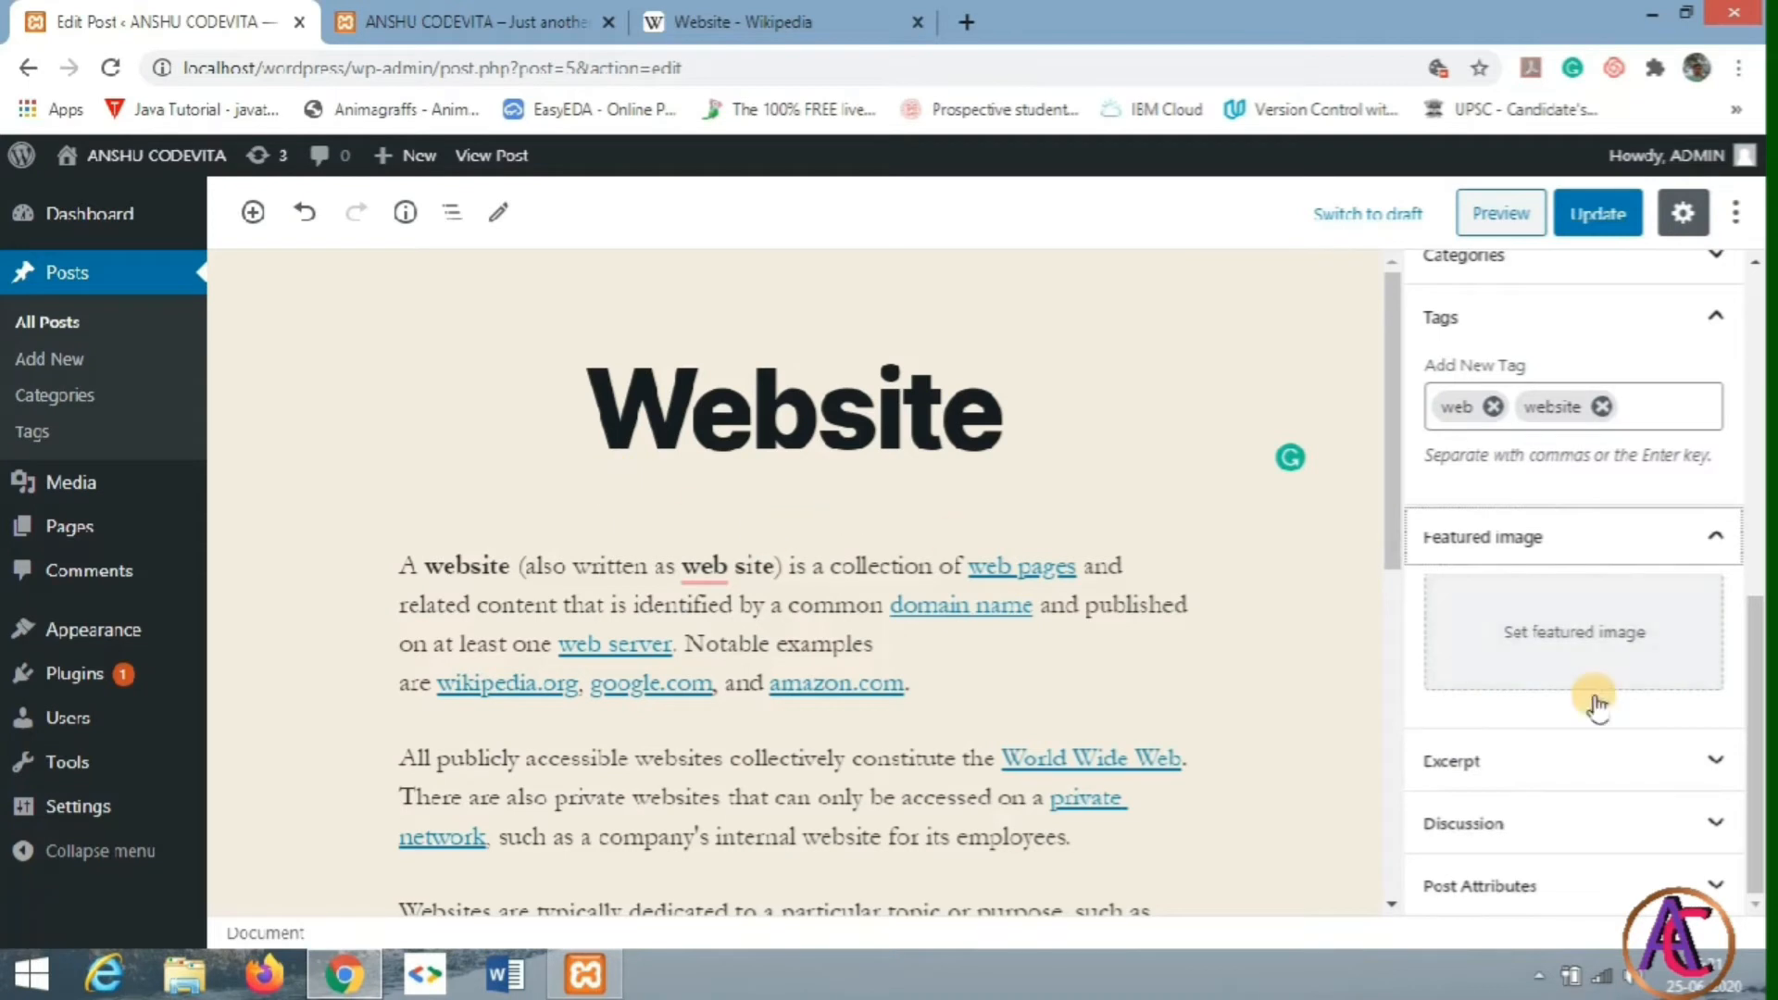
pyautogui.click(1667, 645)
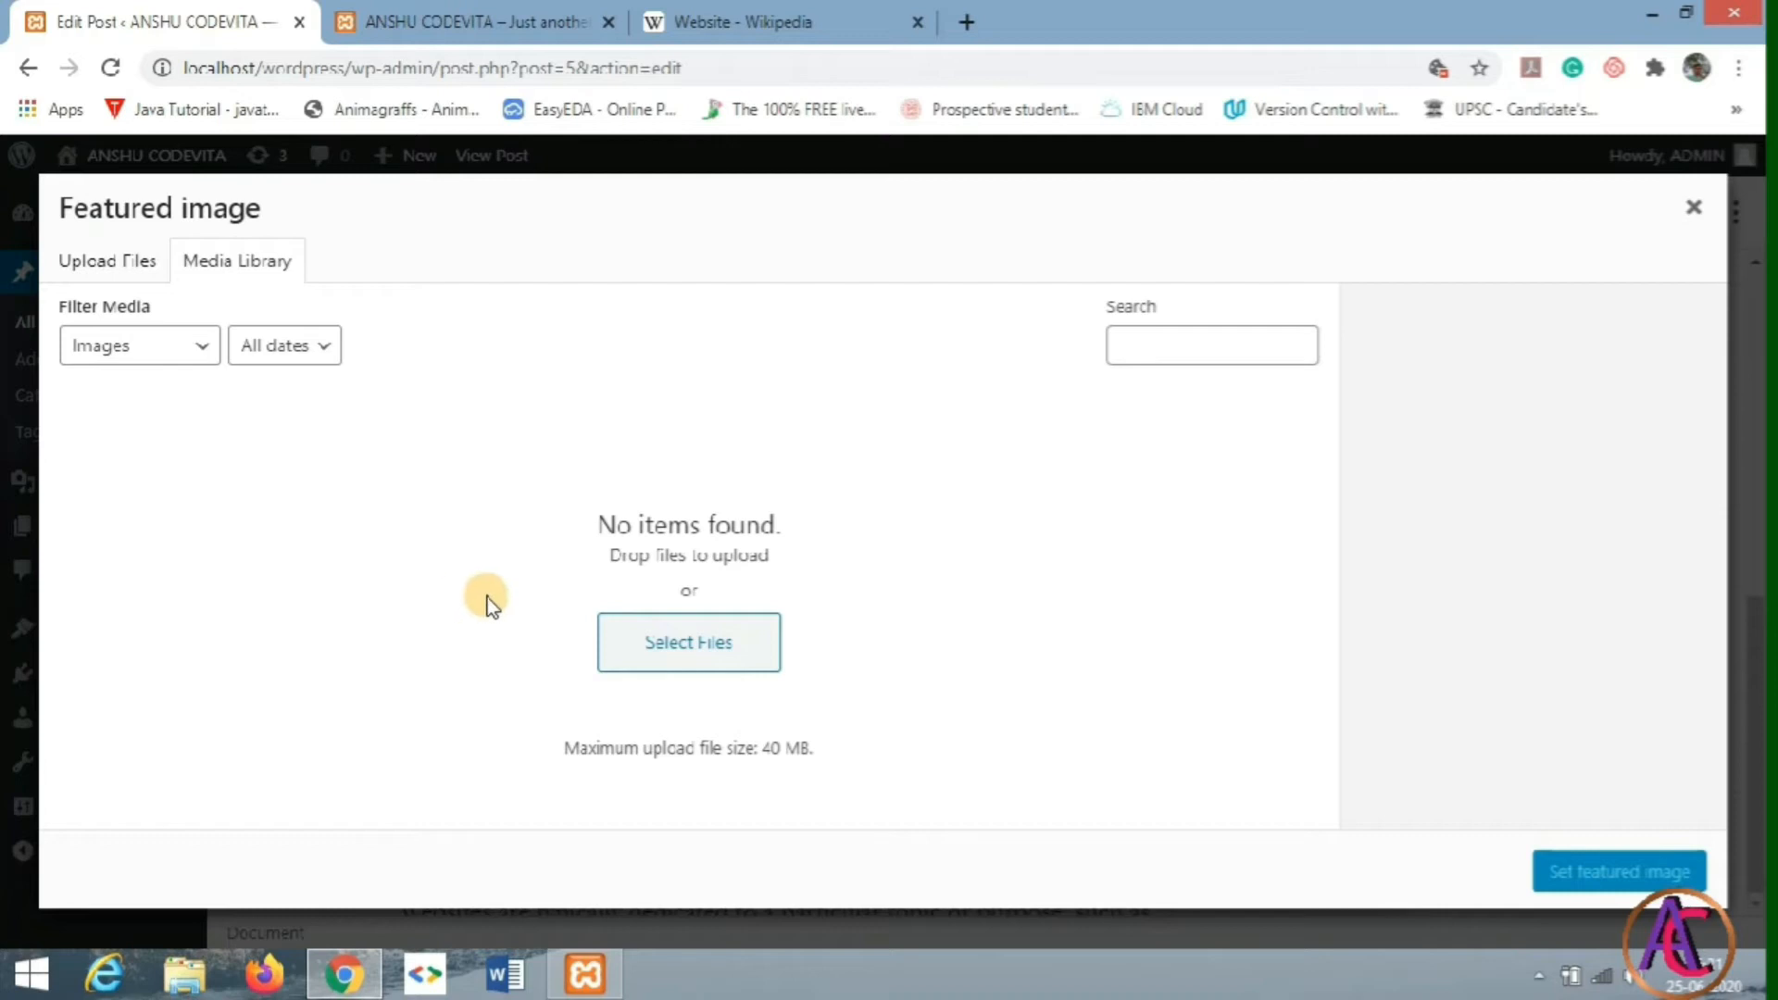
pyautogui.click(102, 278)
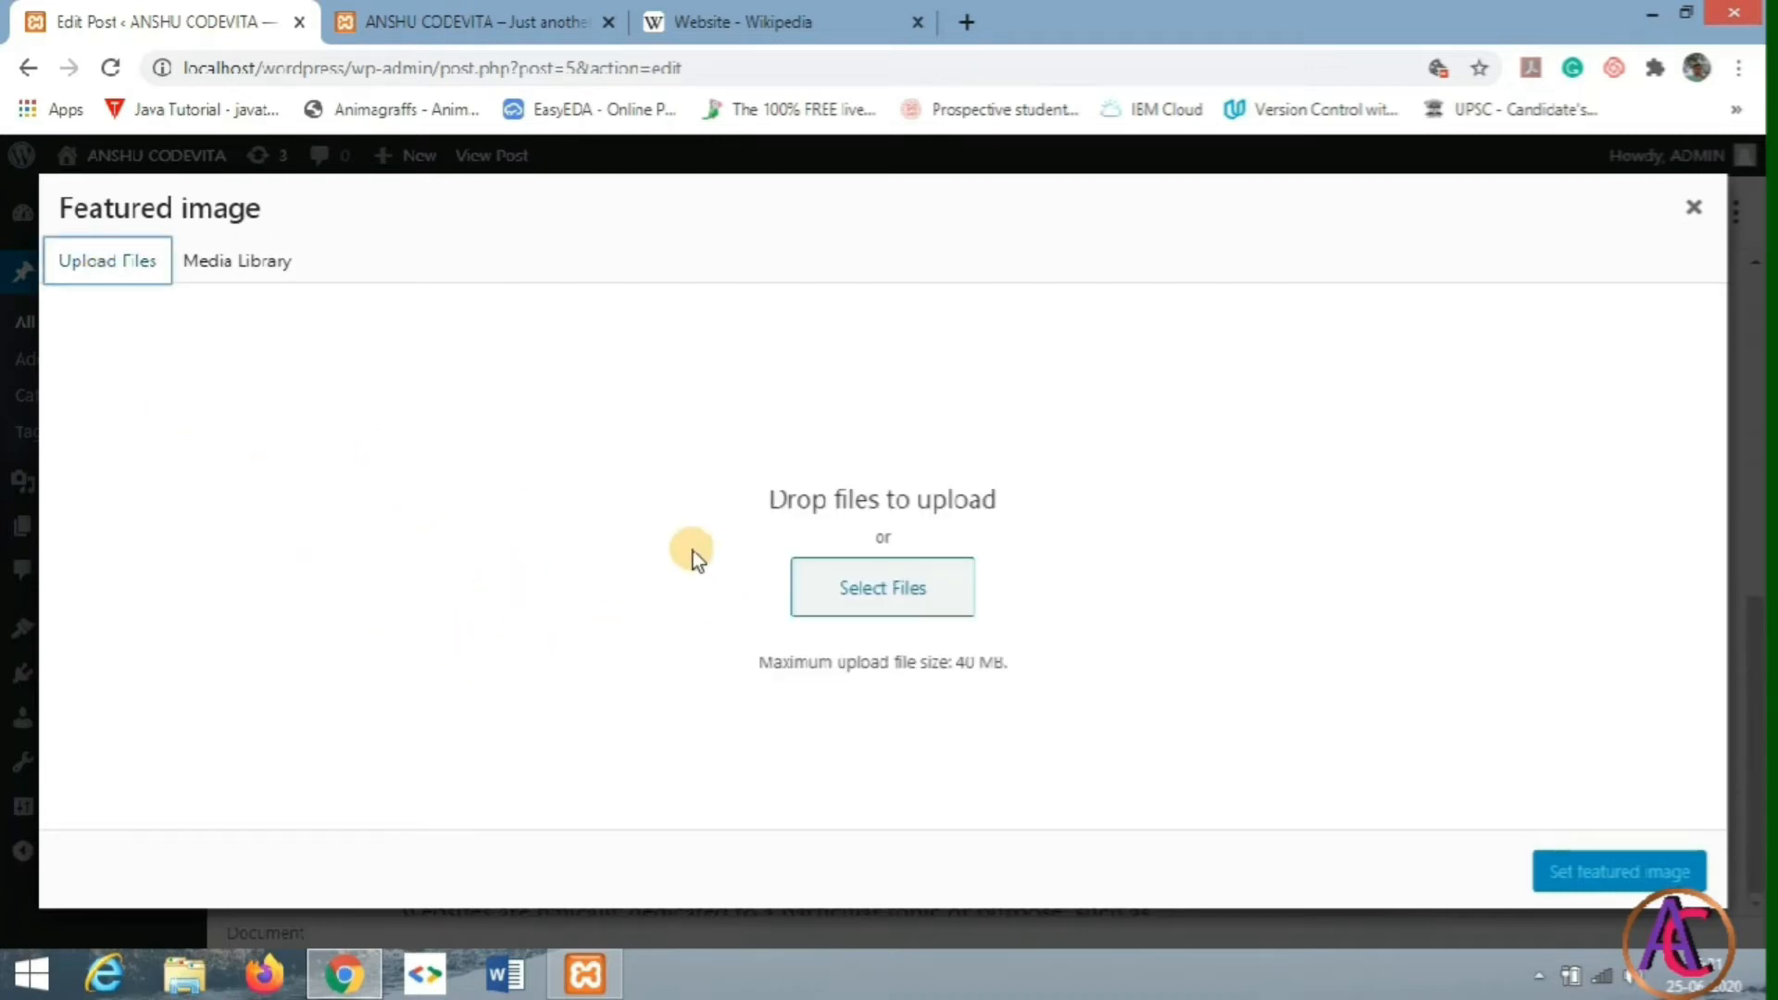
pyautogui.click(243, 269)
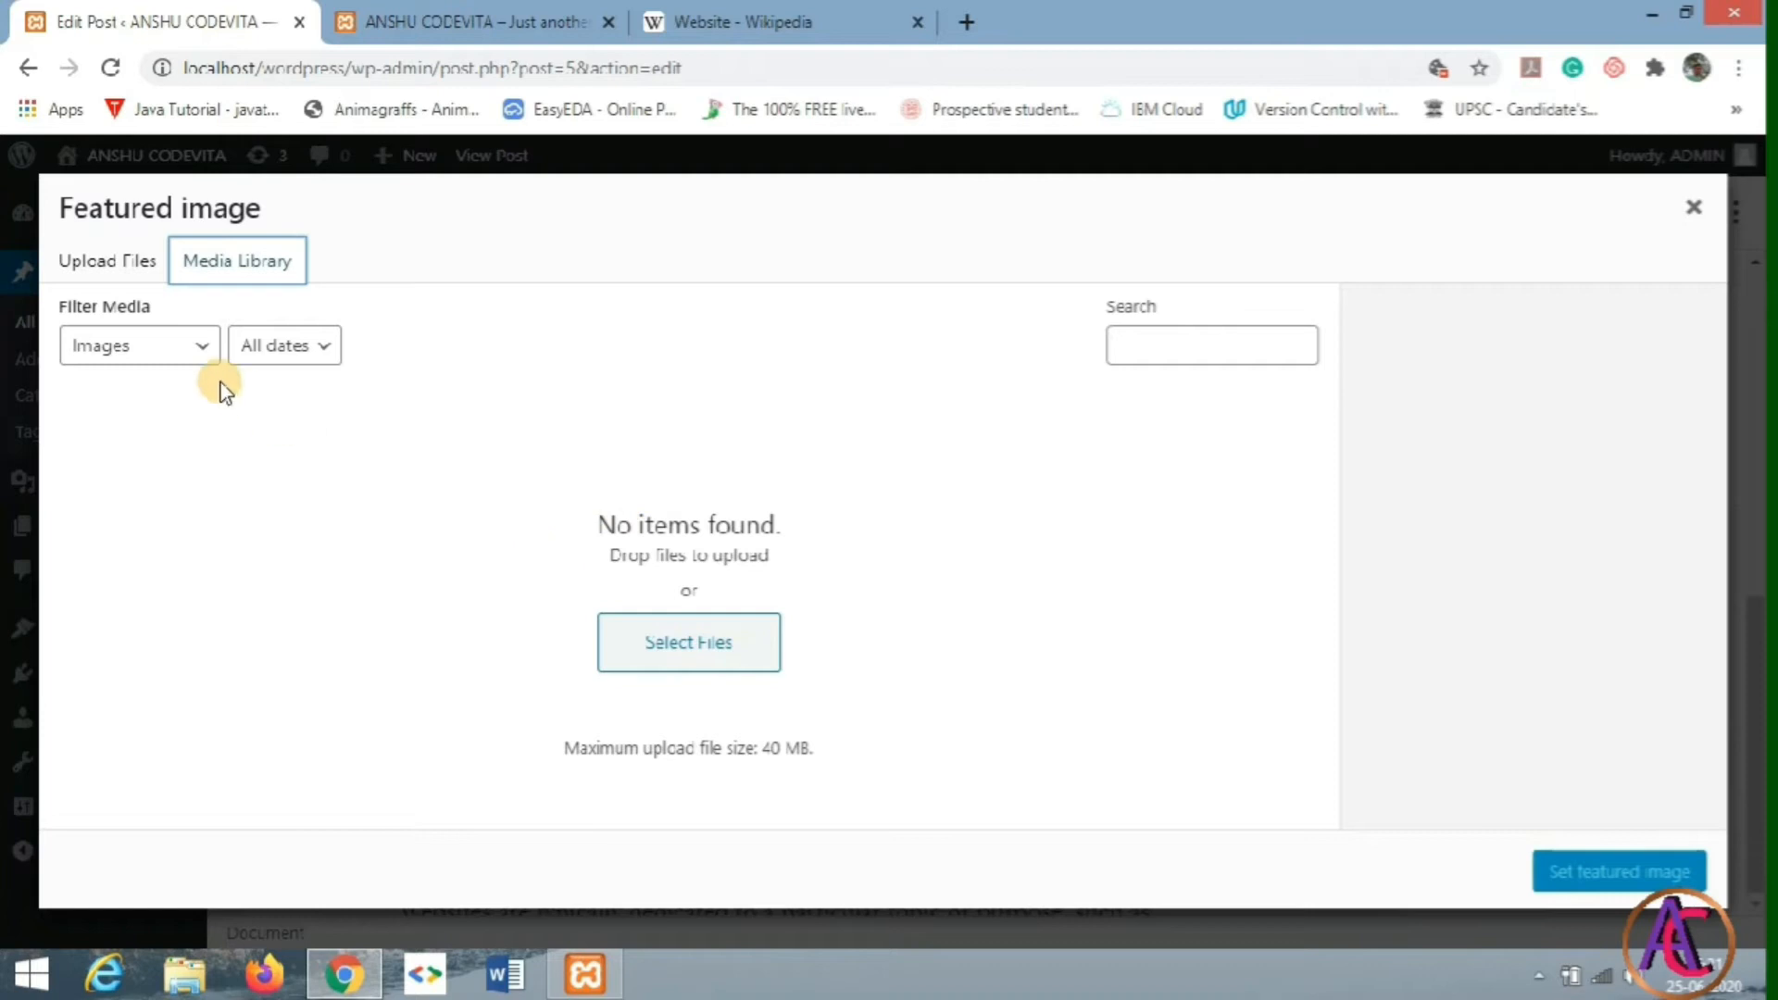
pyautogui.click(113, 266)
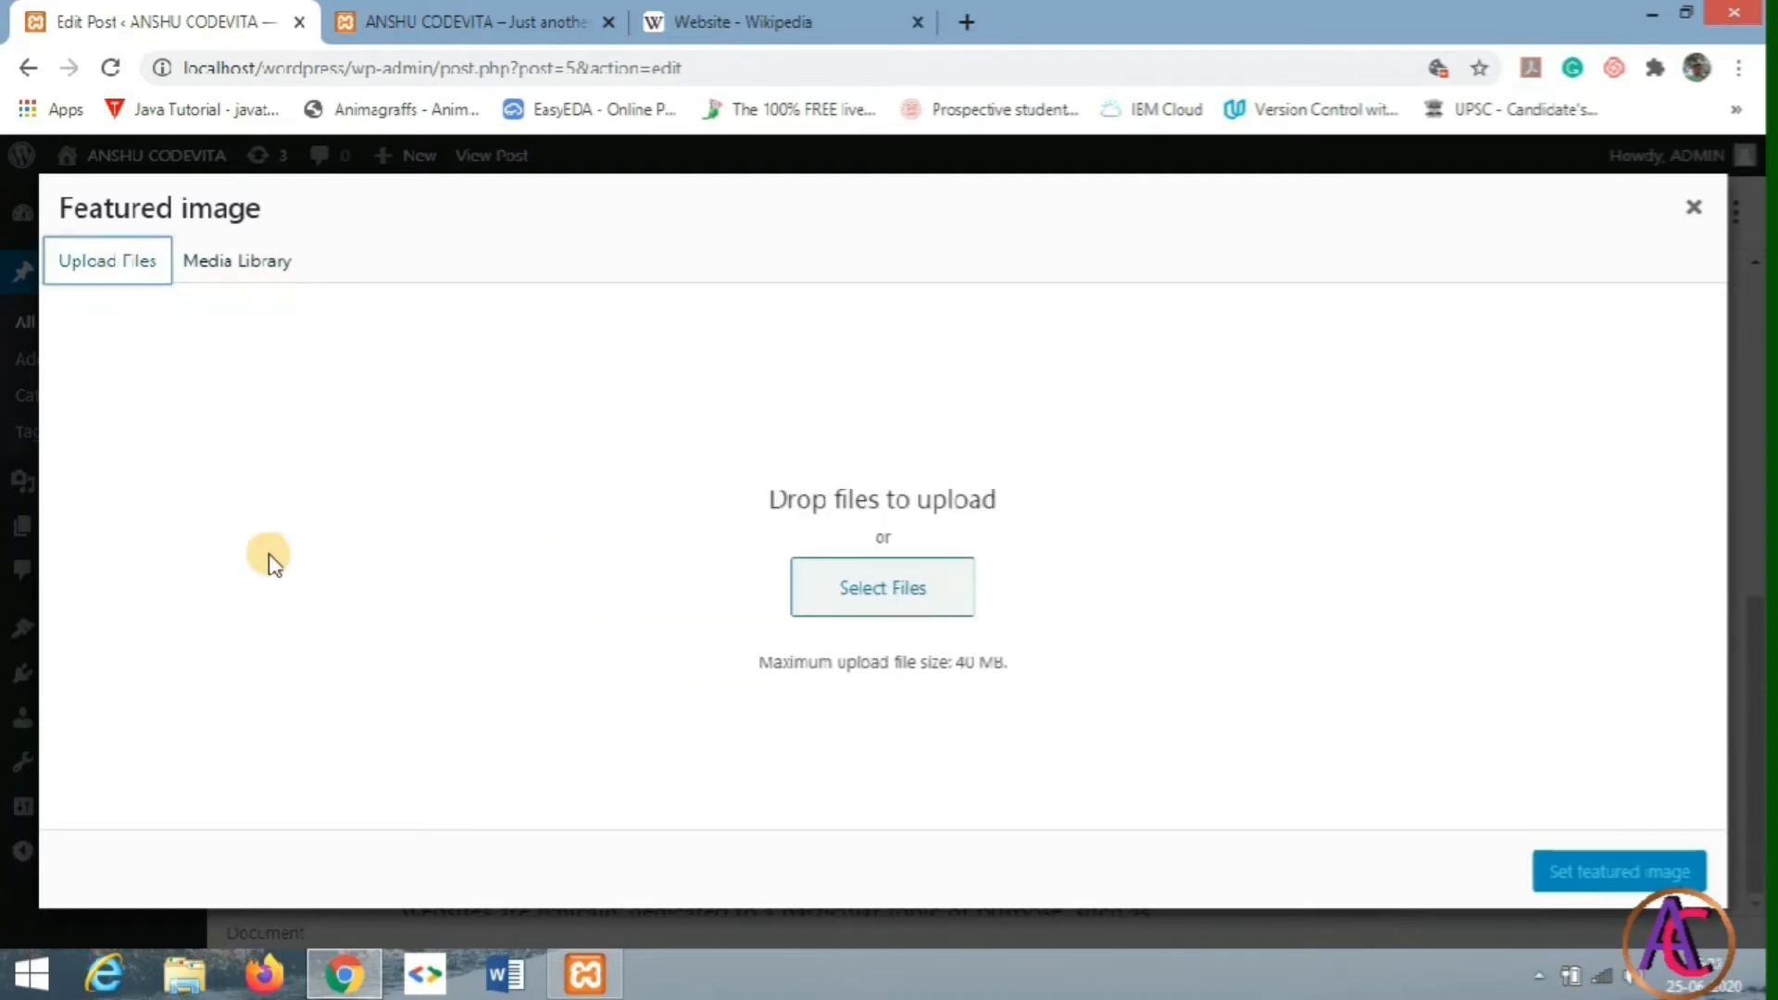
pyautogui.click(939, 617)
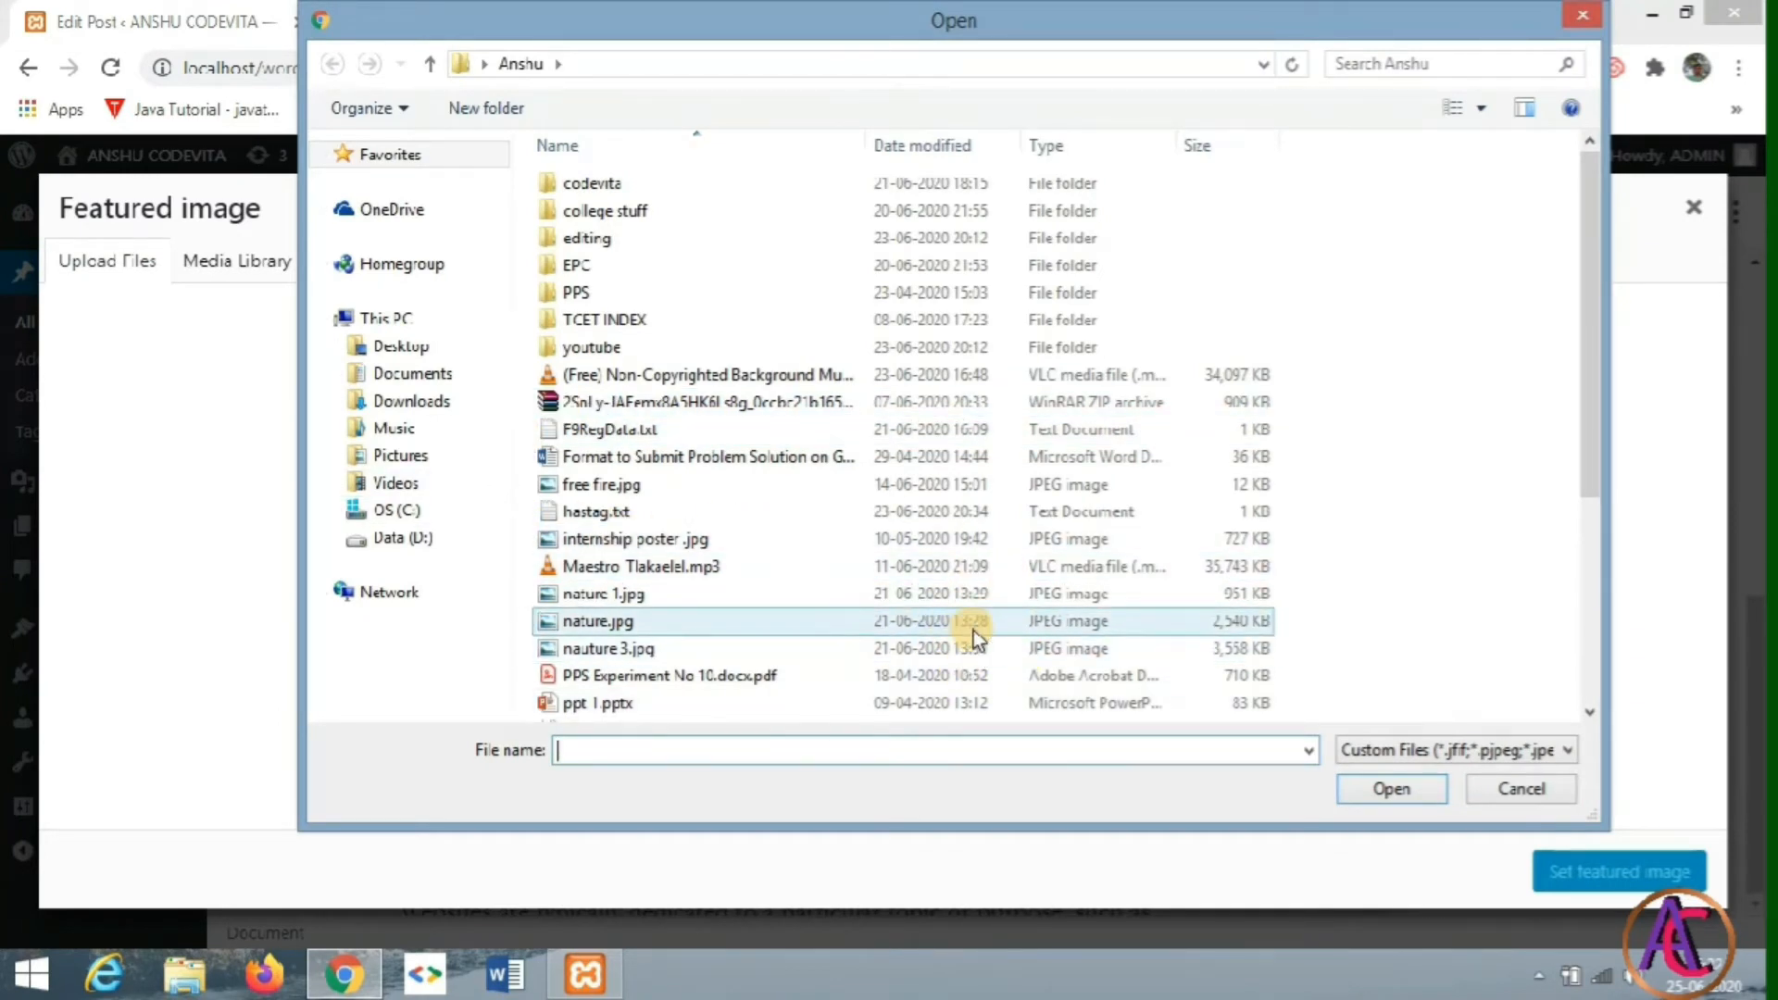
pyautogui.click(1582, 21)
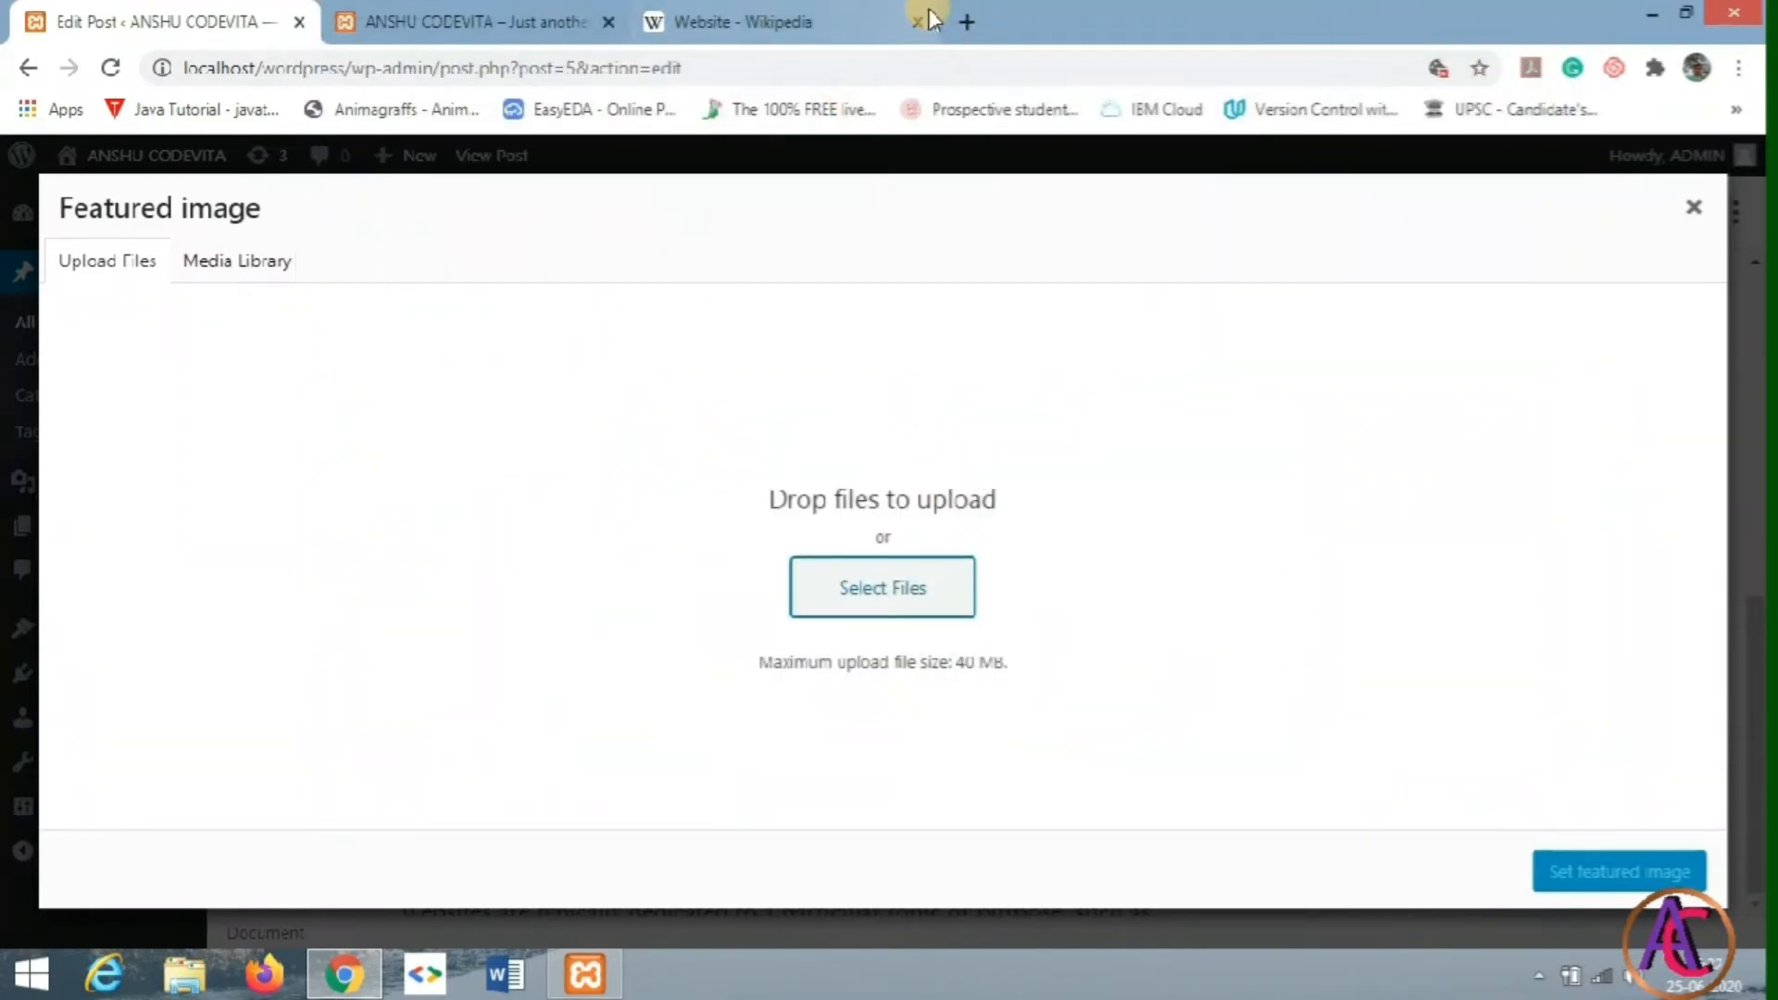
# Step: Search Google for "website images" in a new browser tab and show the image results
pyautogui.click(966, 21)
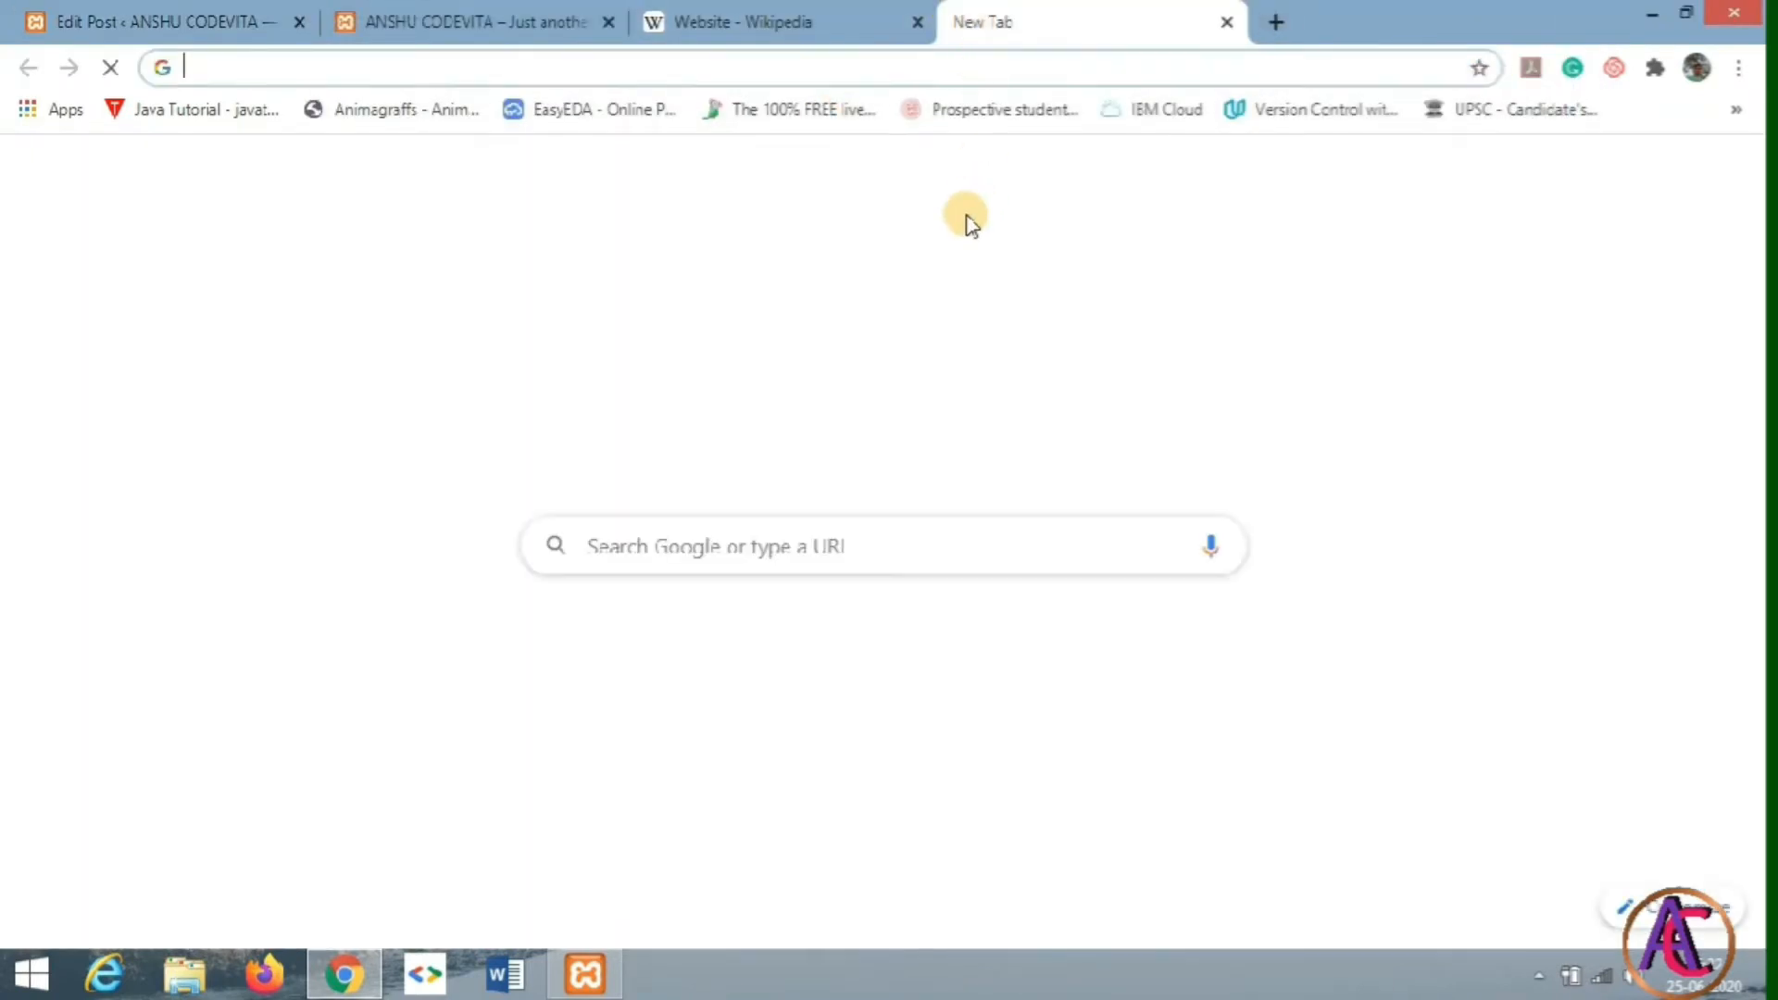
pyautogui.write('website')
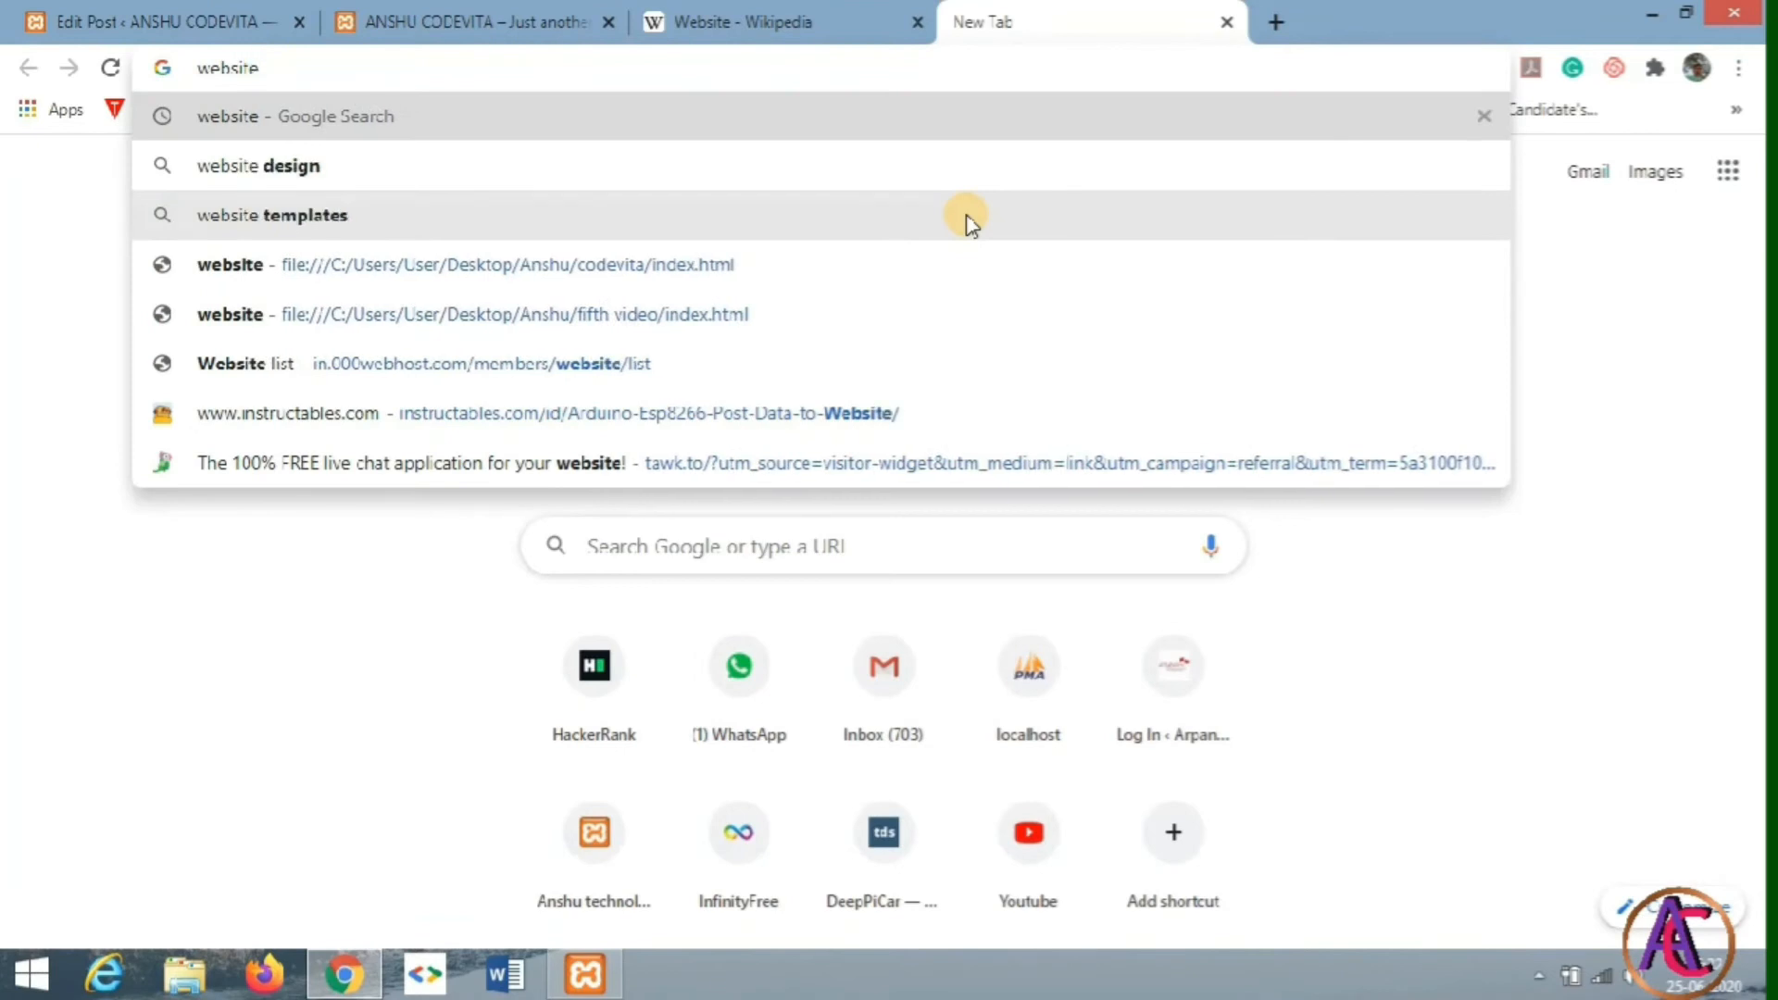
pyautogui.write(' images')
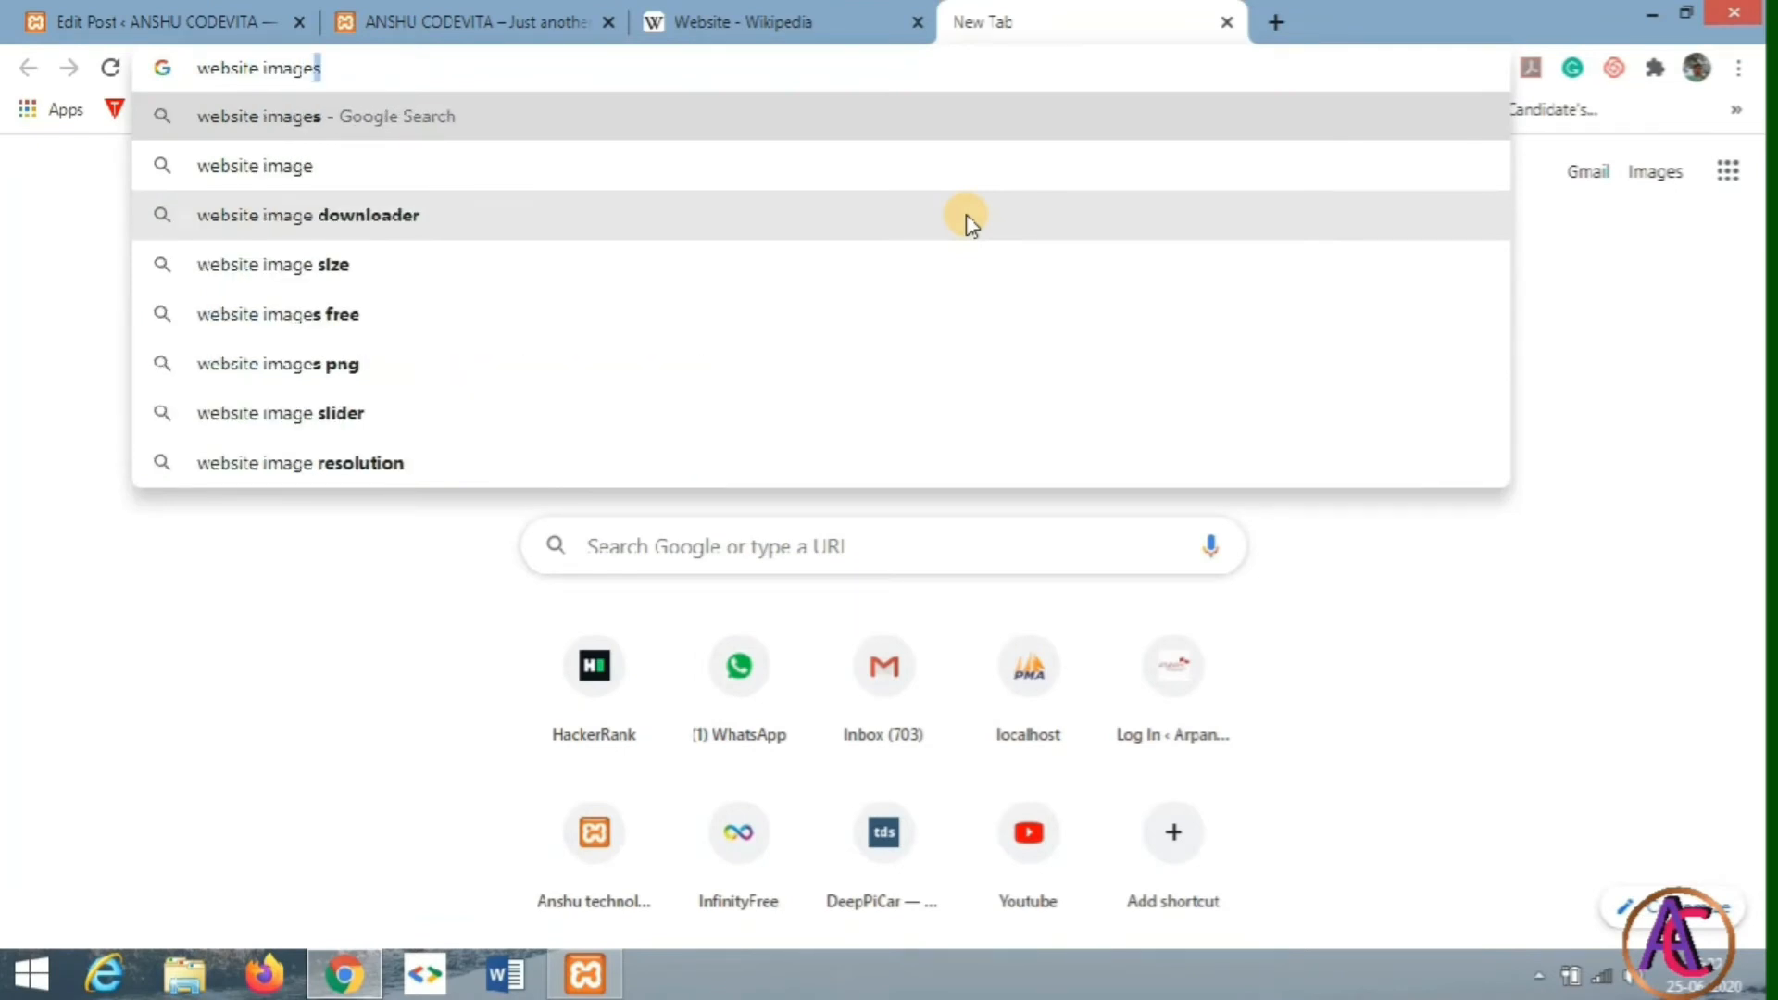
pyautogui.press('Return')
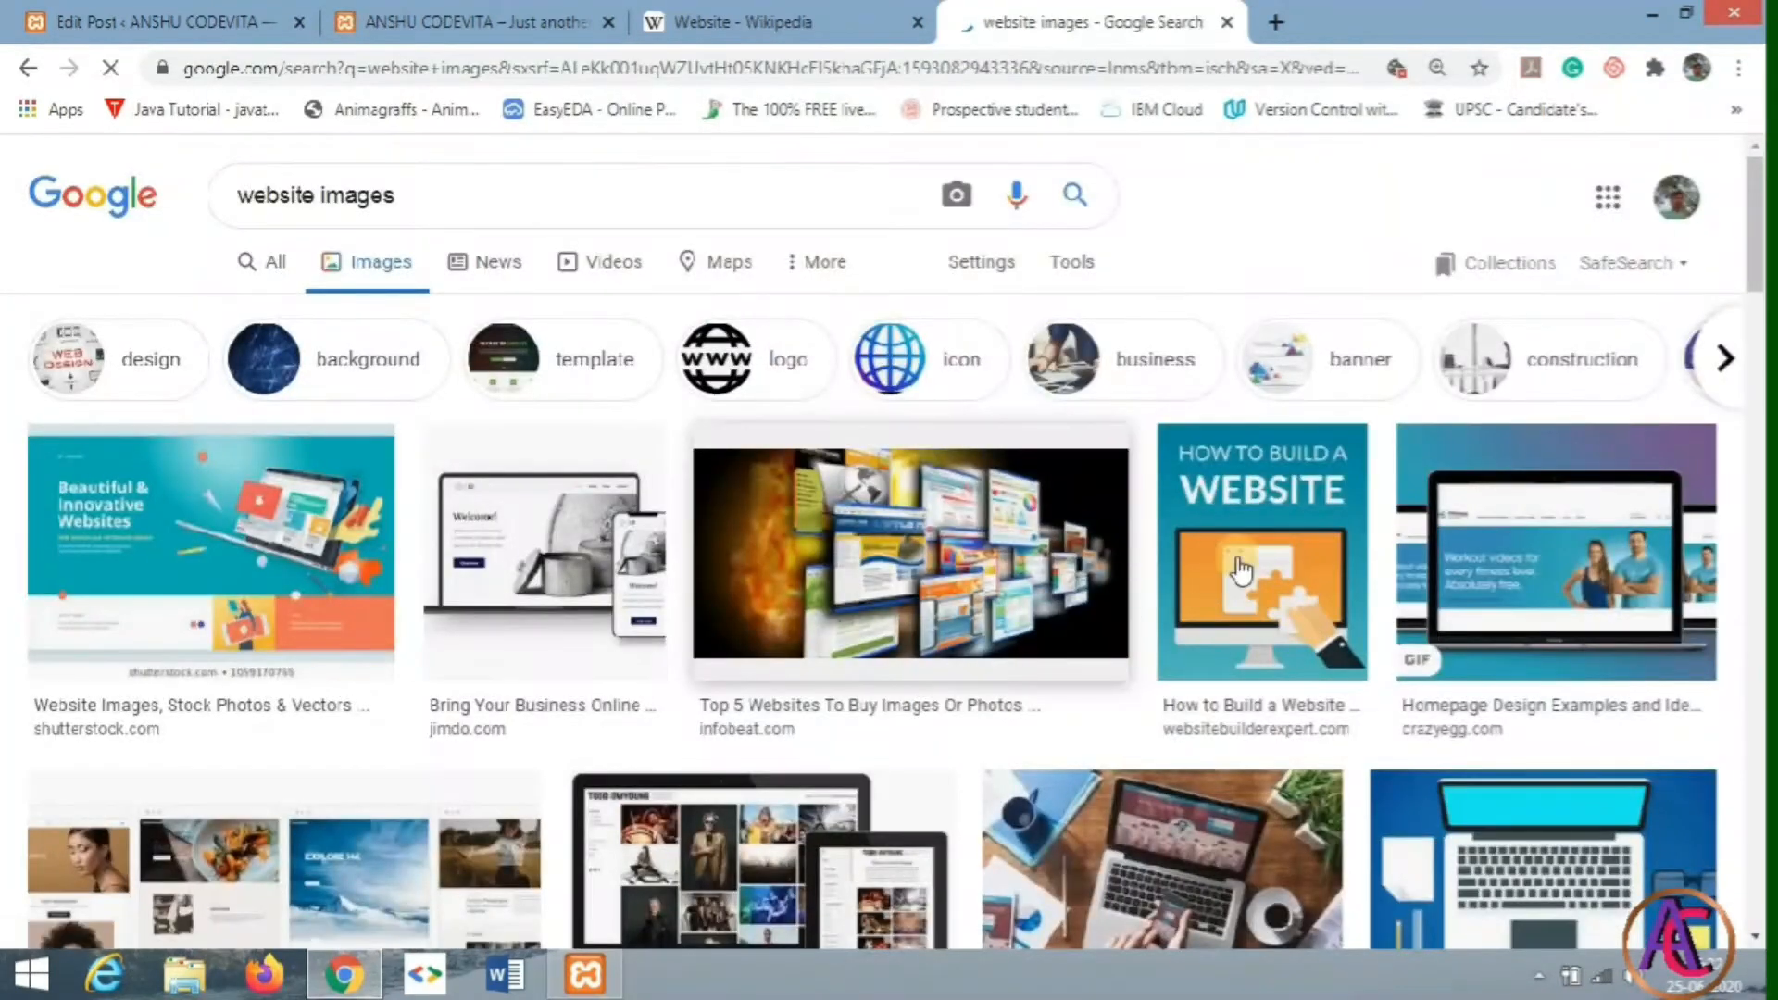
# Step: Save the "How to Build a Website" image from the results to the Desktop as download.jpg
pyautogui.scroll(-1, 1027, 559)
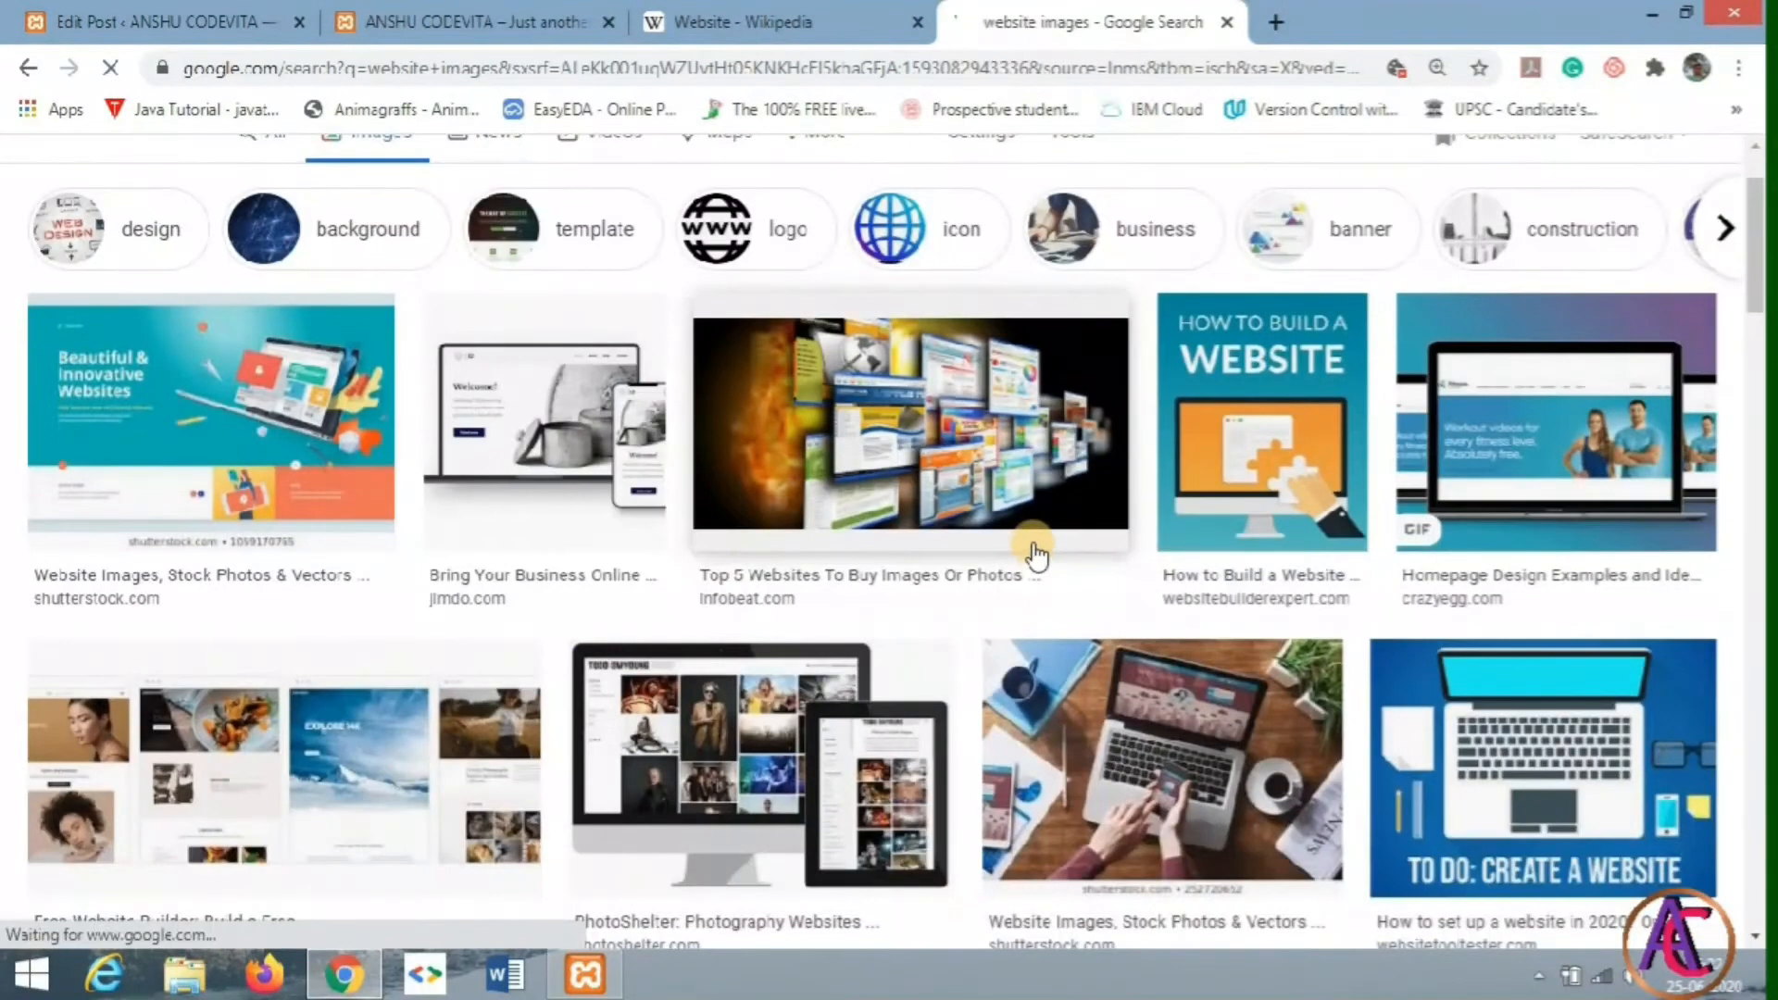
pyautogui.rightClick(1276, 447)
pyautogui.click(1356, 742)
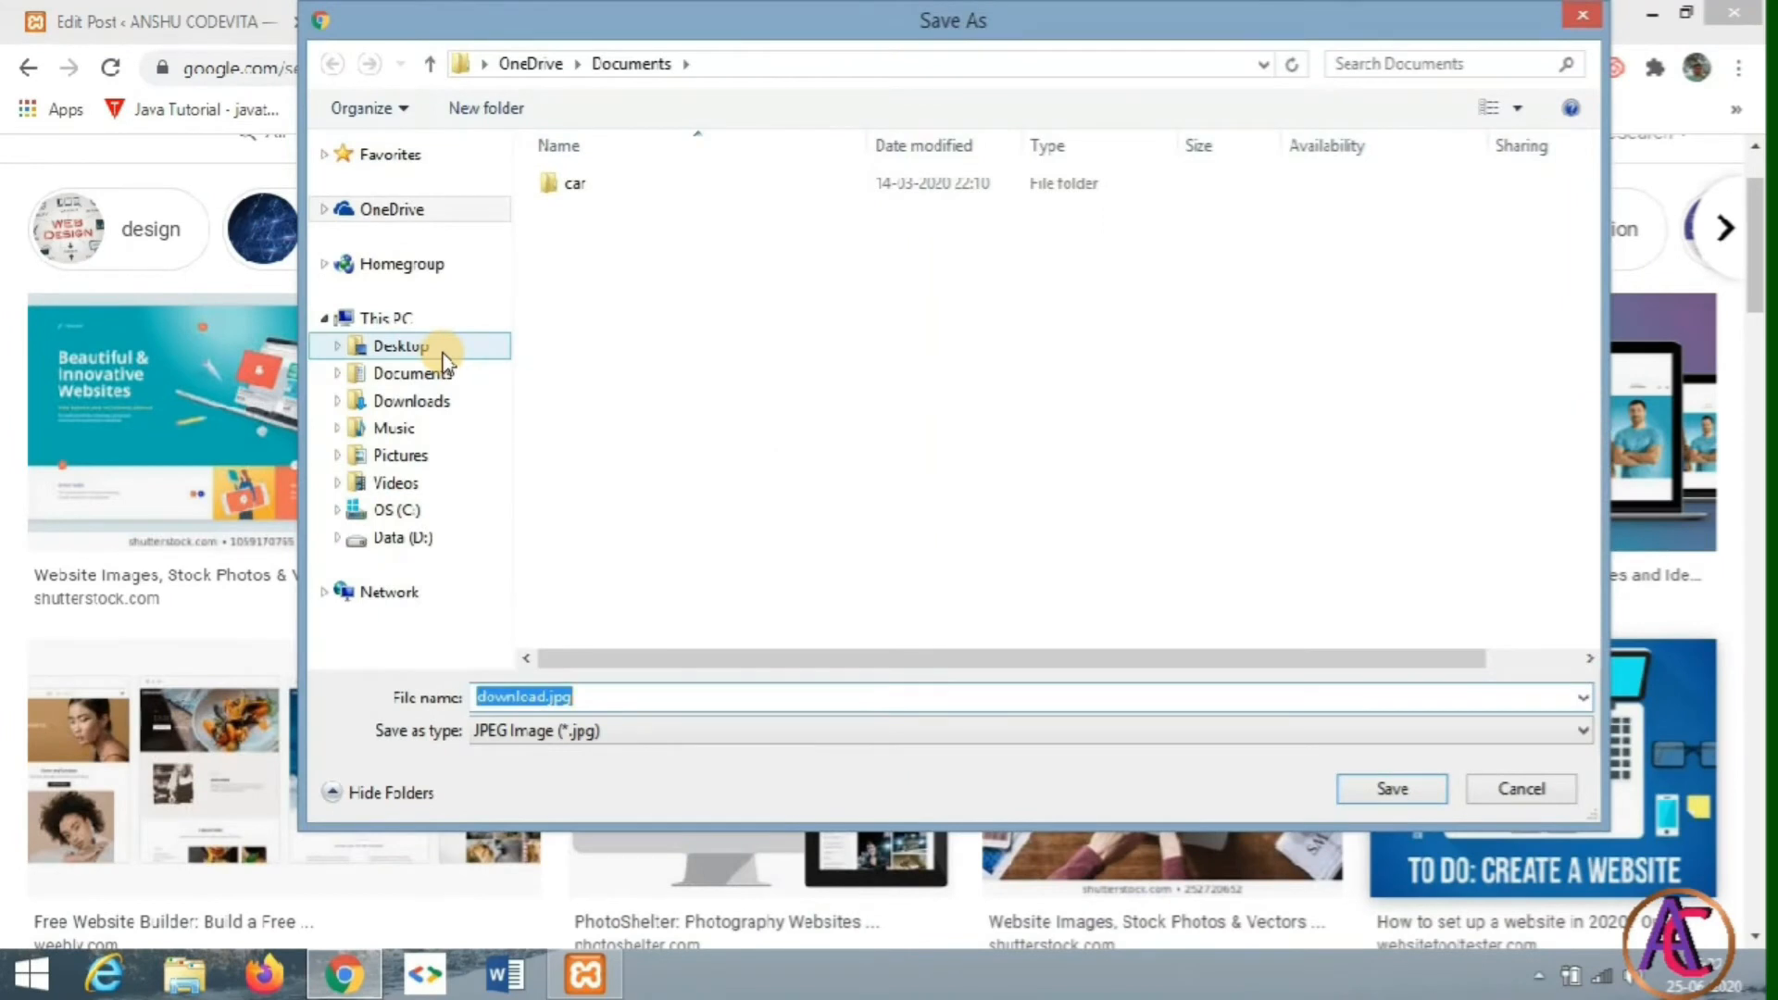
pyautogui.click(443, 358)
pyautogui.click(1380, 786)
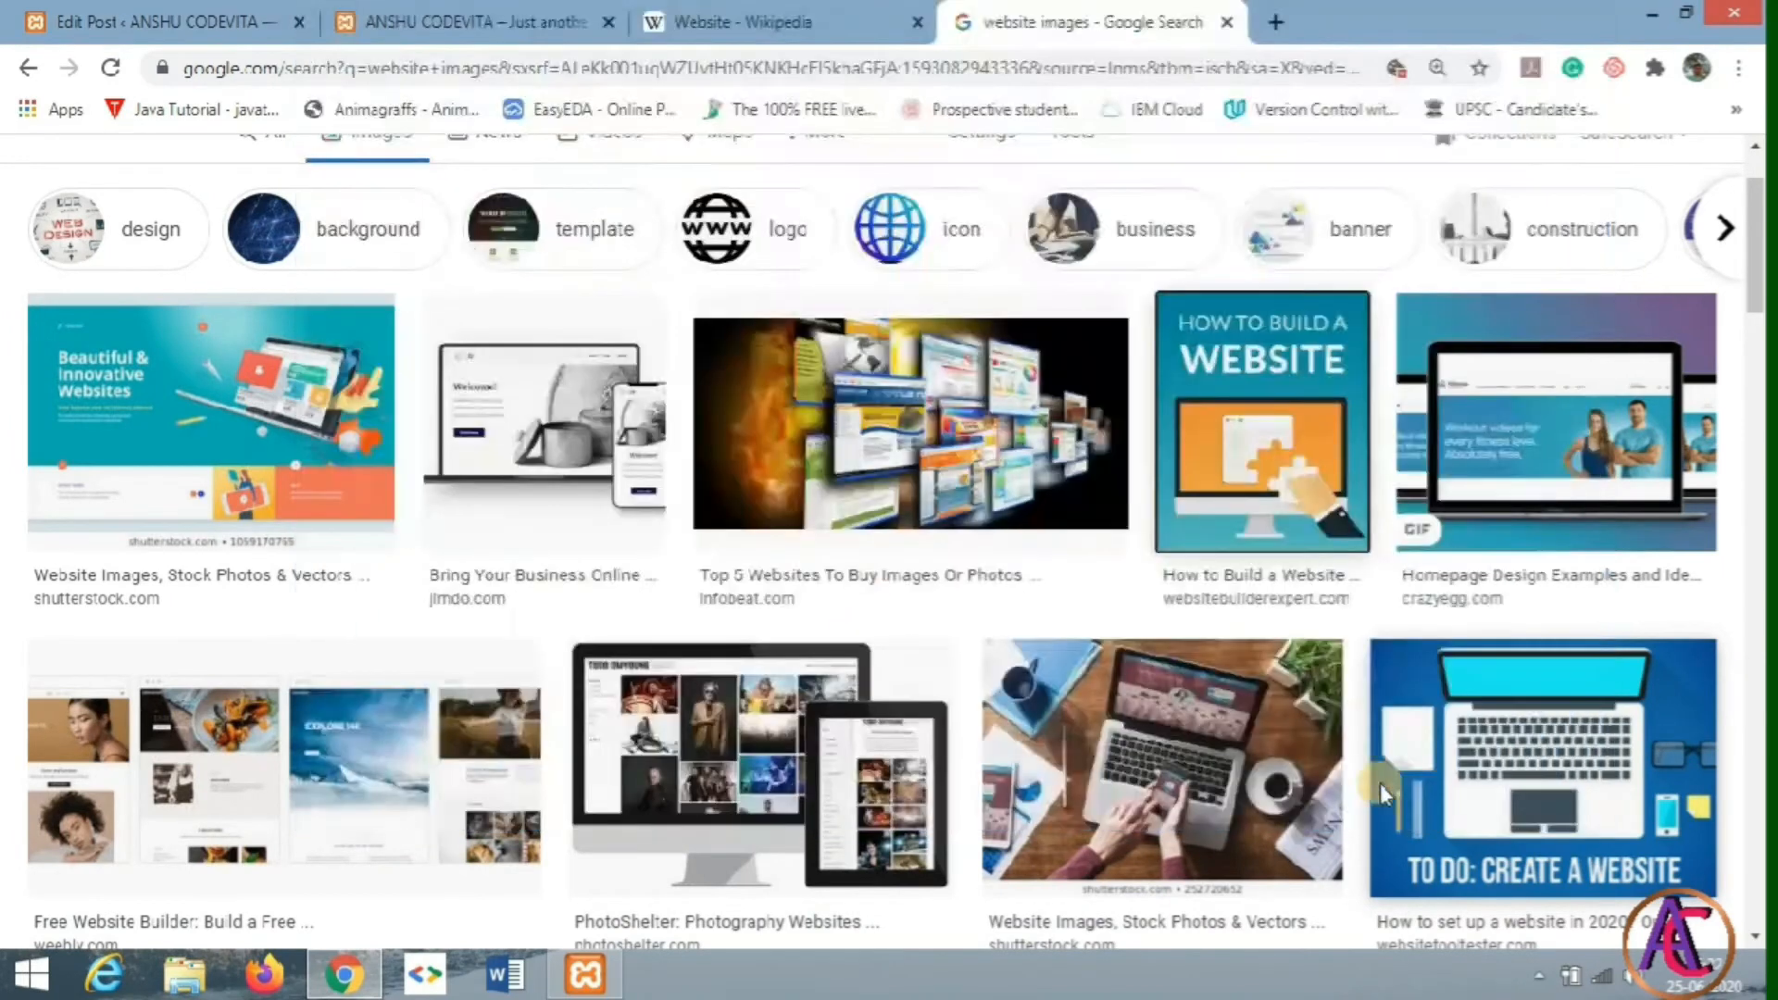
# Step: Return to the post editor, upload download.jpg from the Desktop and set it as the post's featured image
pyautogui.click(445, 22)
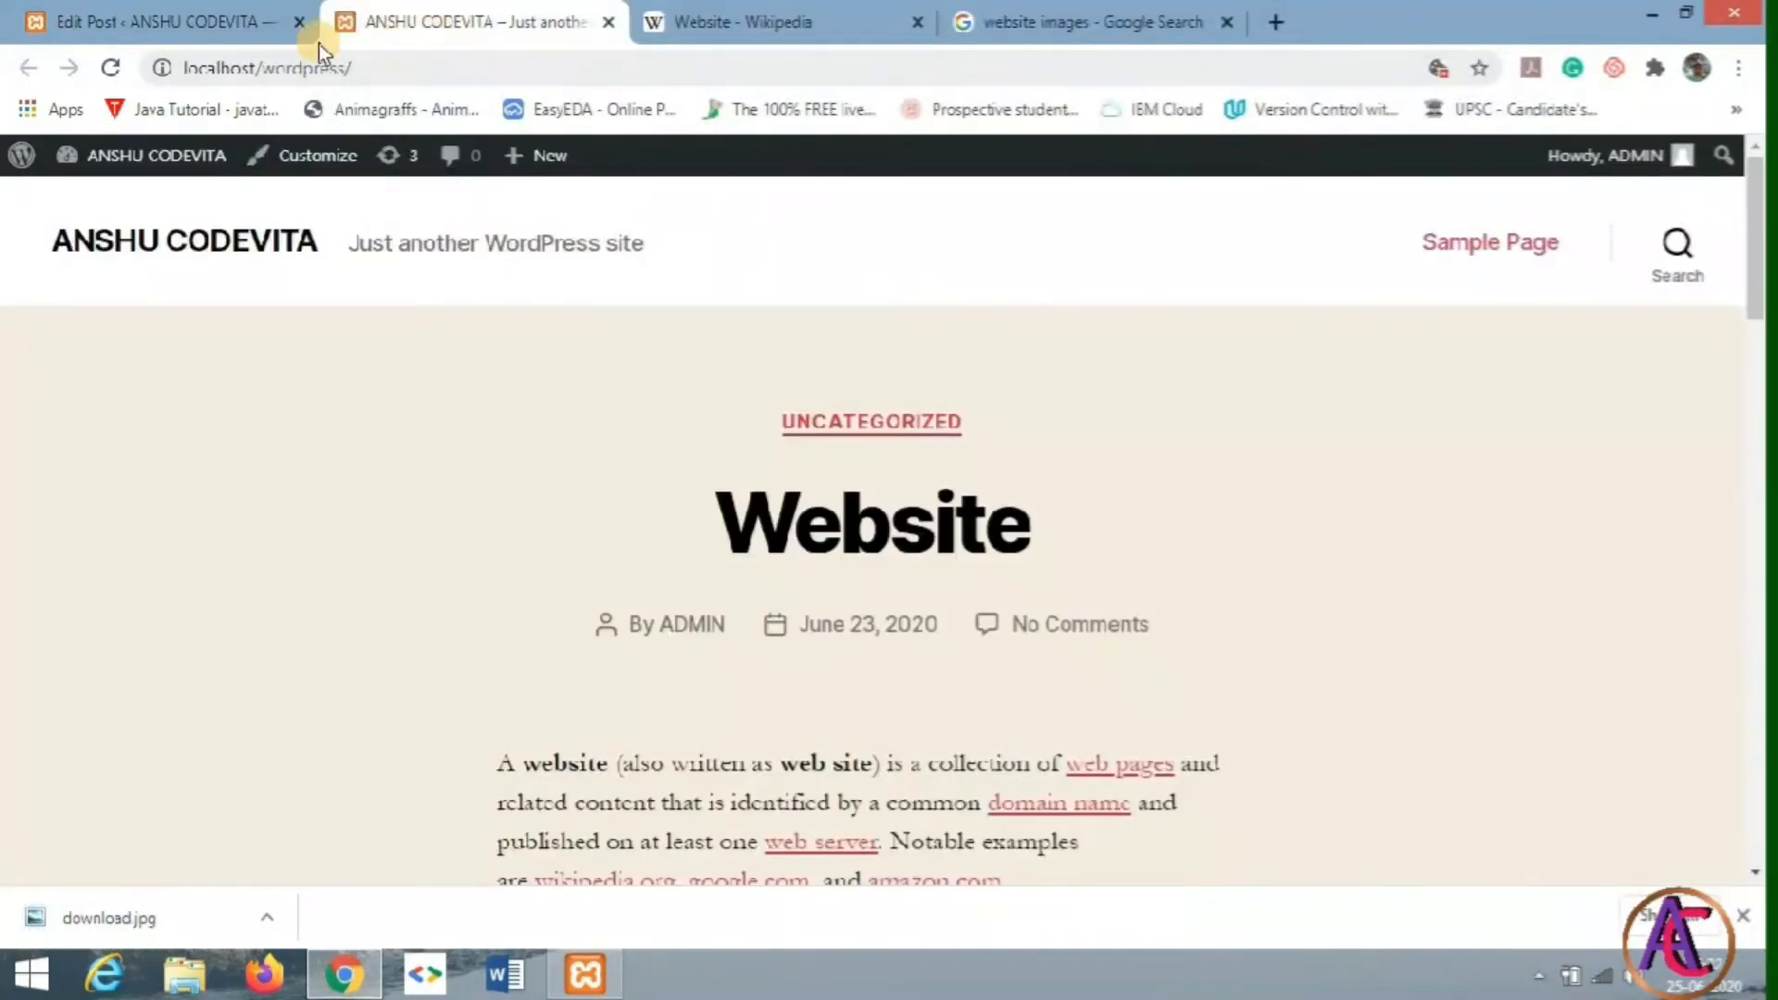
pyautogui.click(198, 23)
pyautogui.click(839, 588)
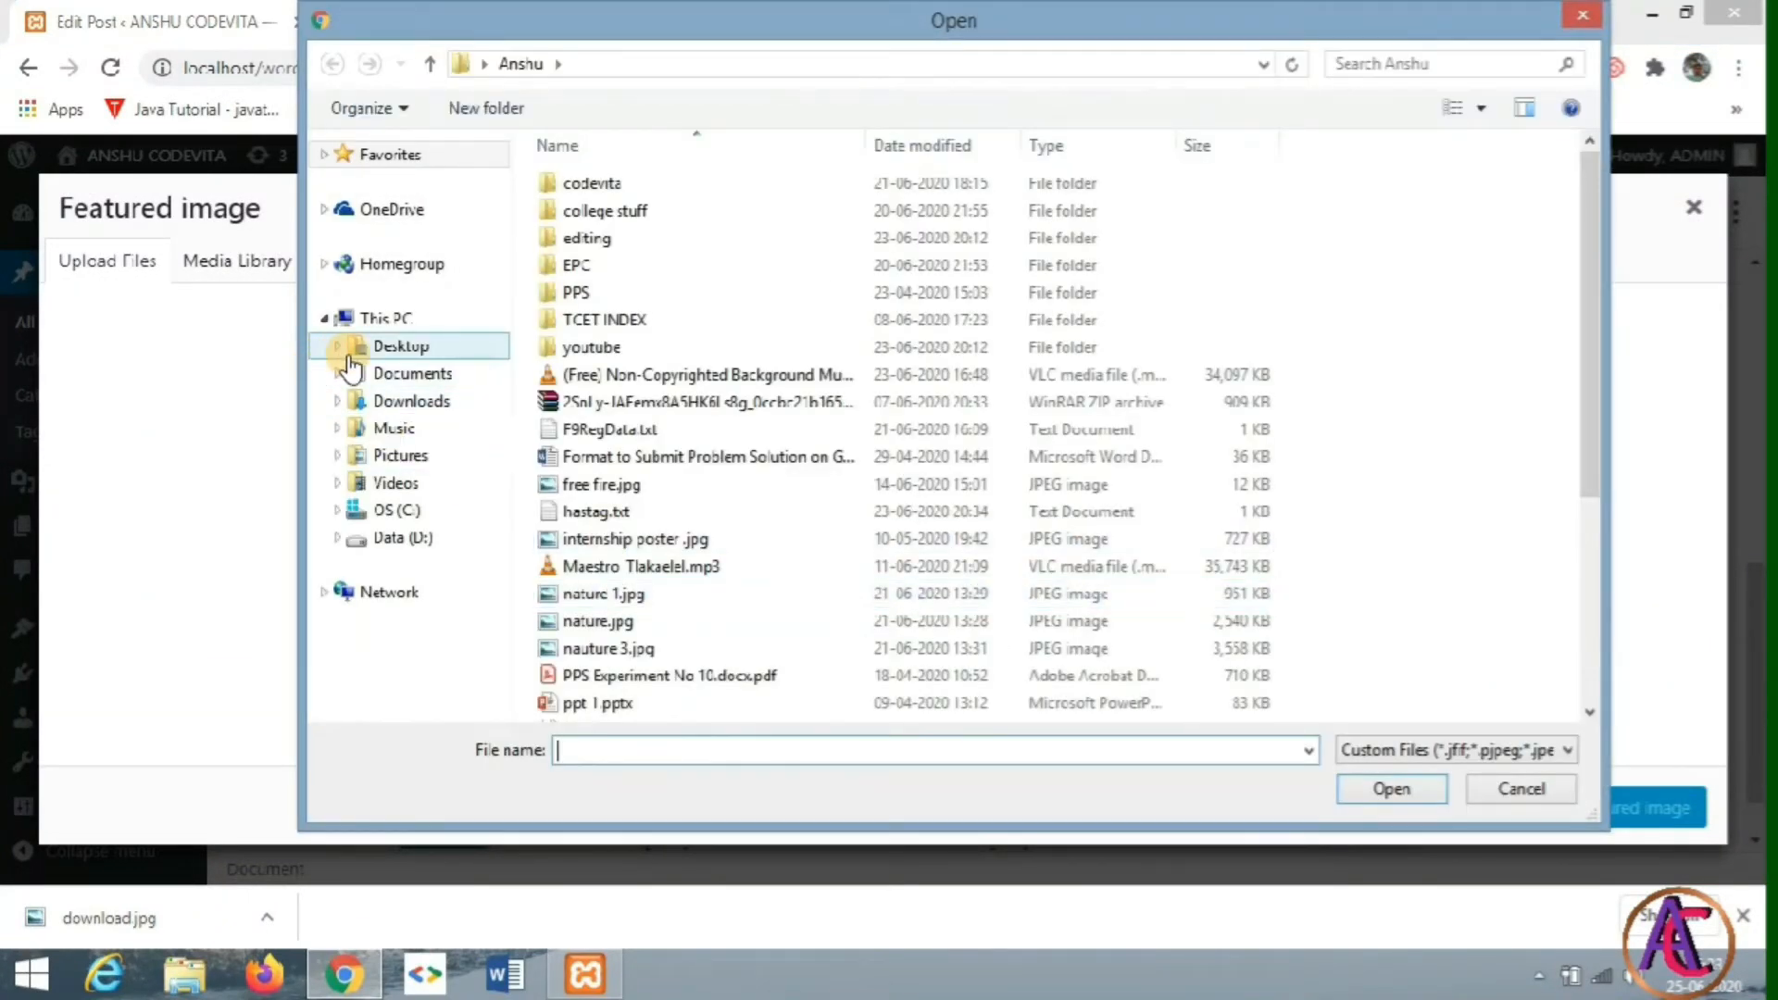
pyautogui.click(352, 352)
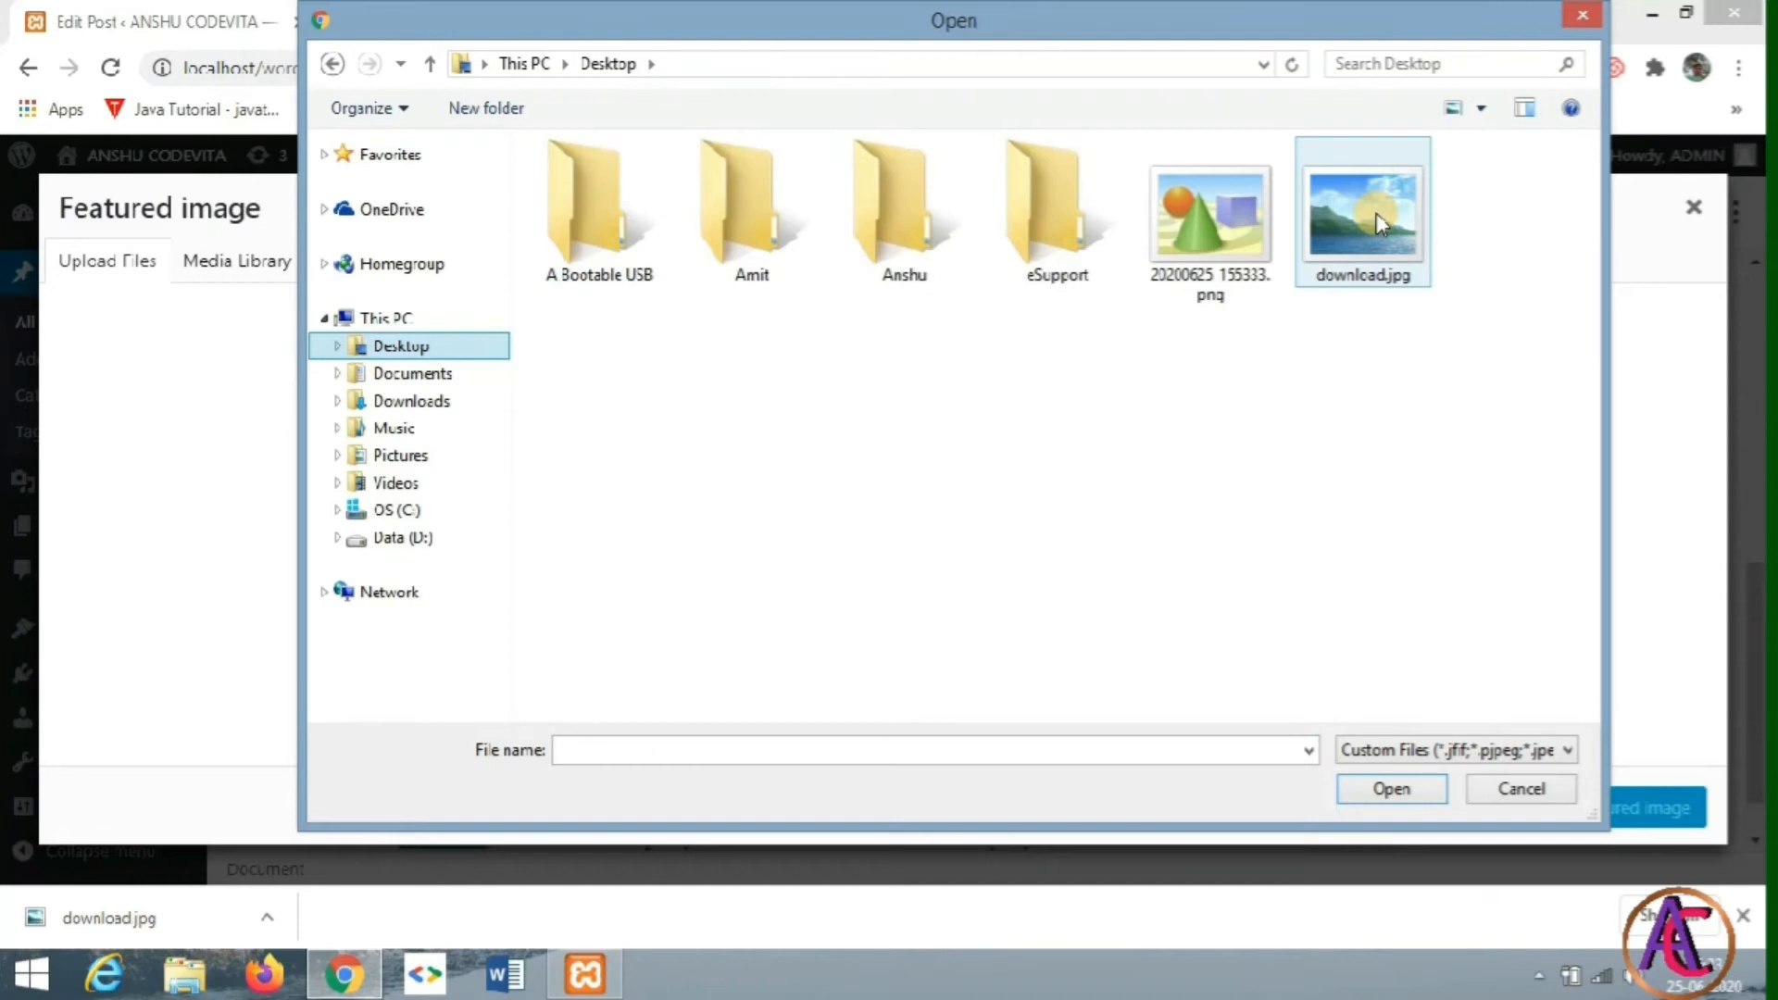
pyautogui.doubleClick(1380, 222)
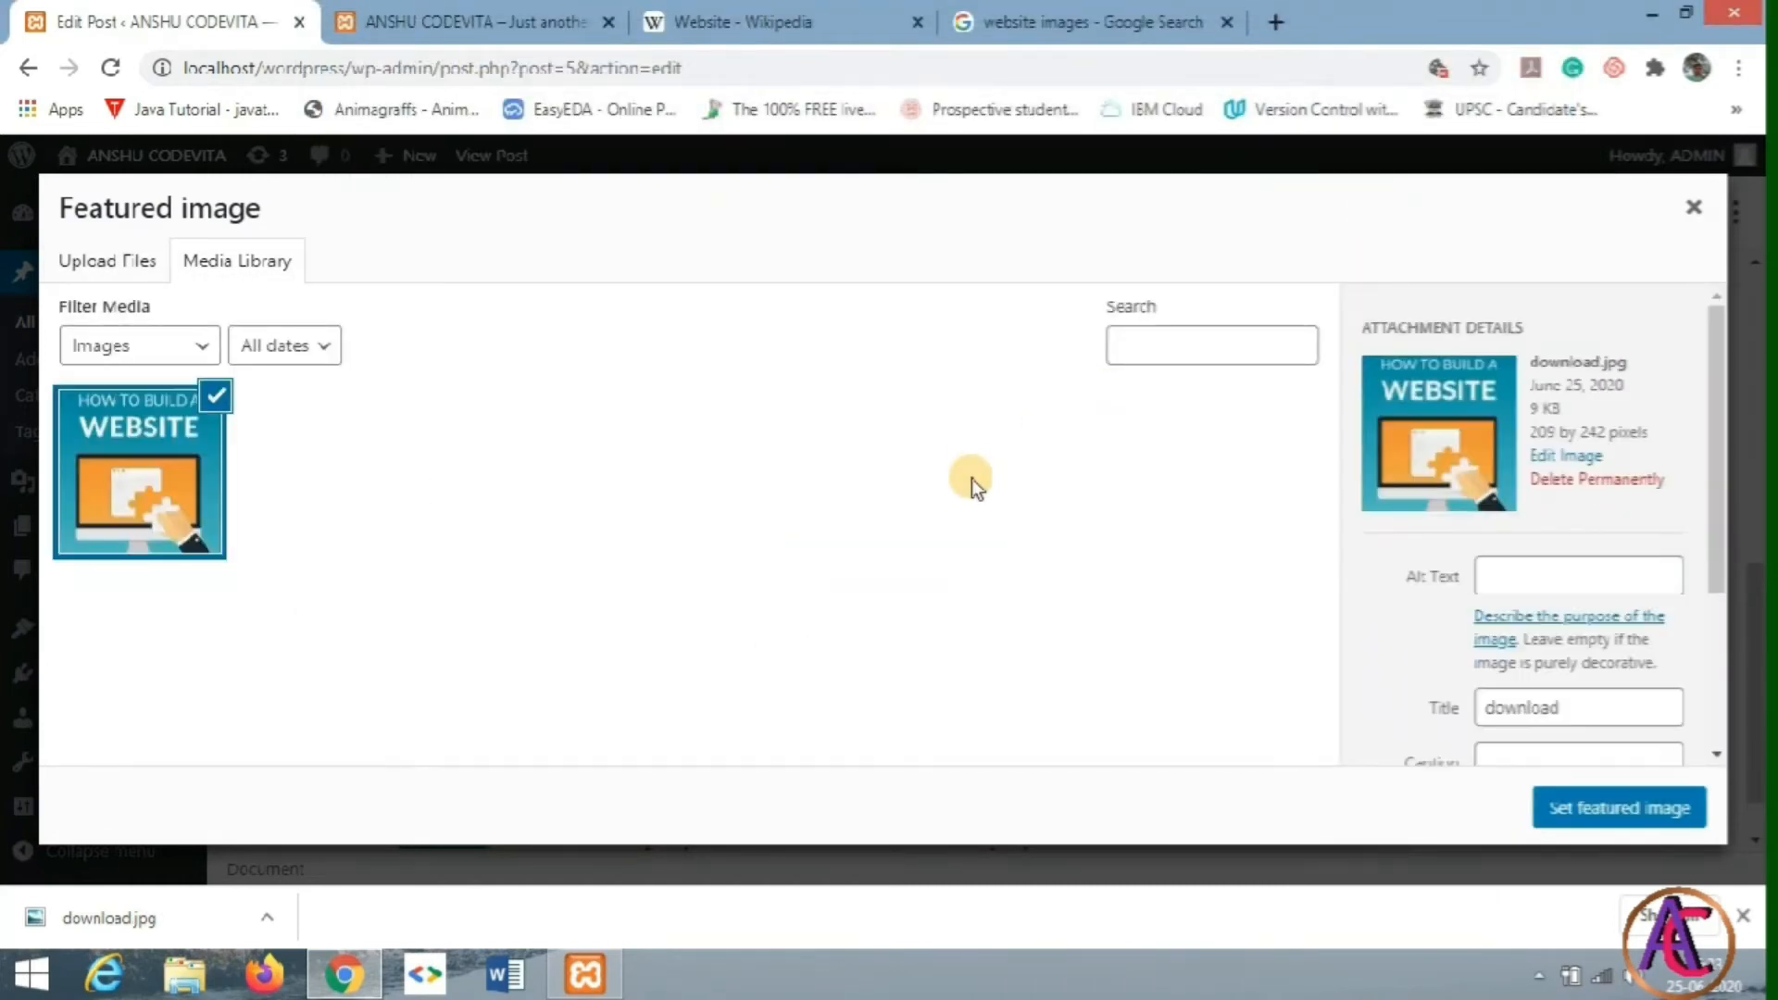
pyautogui.click(1619, 809)
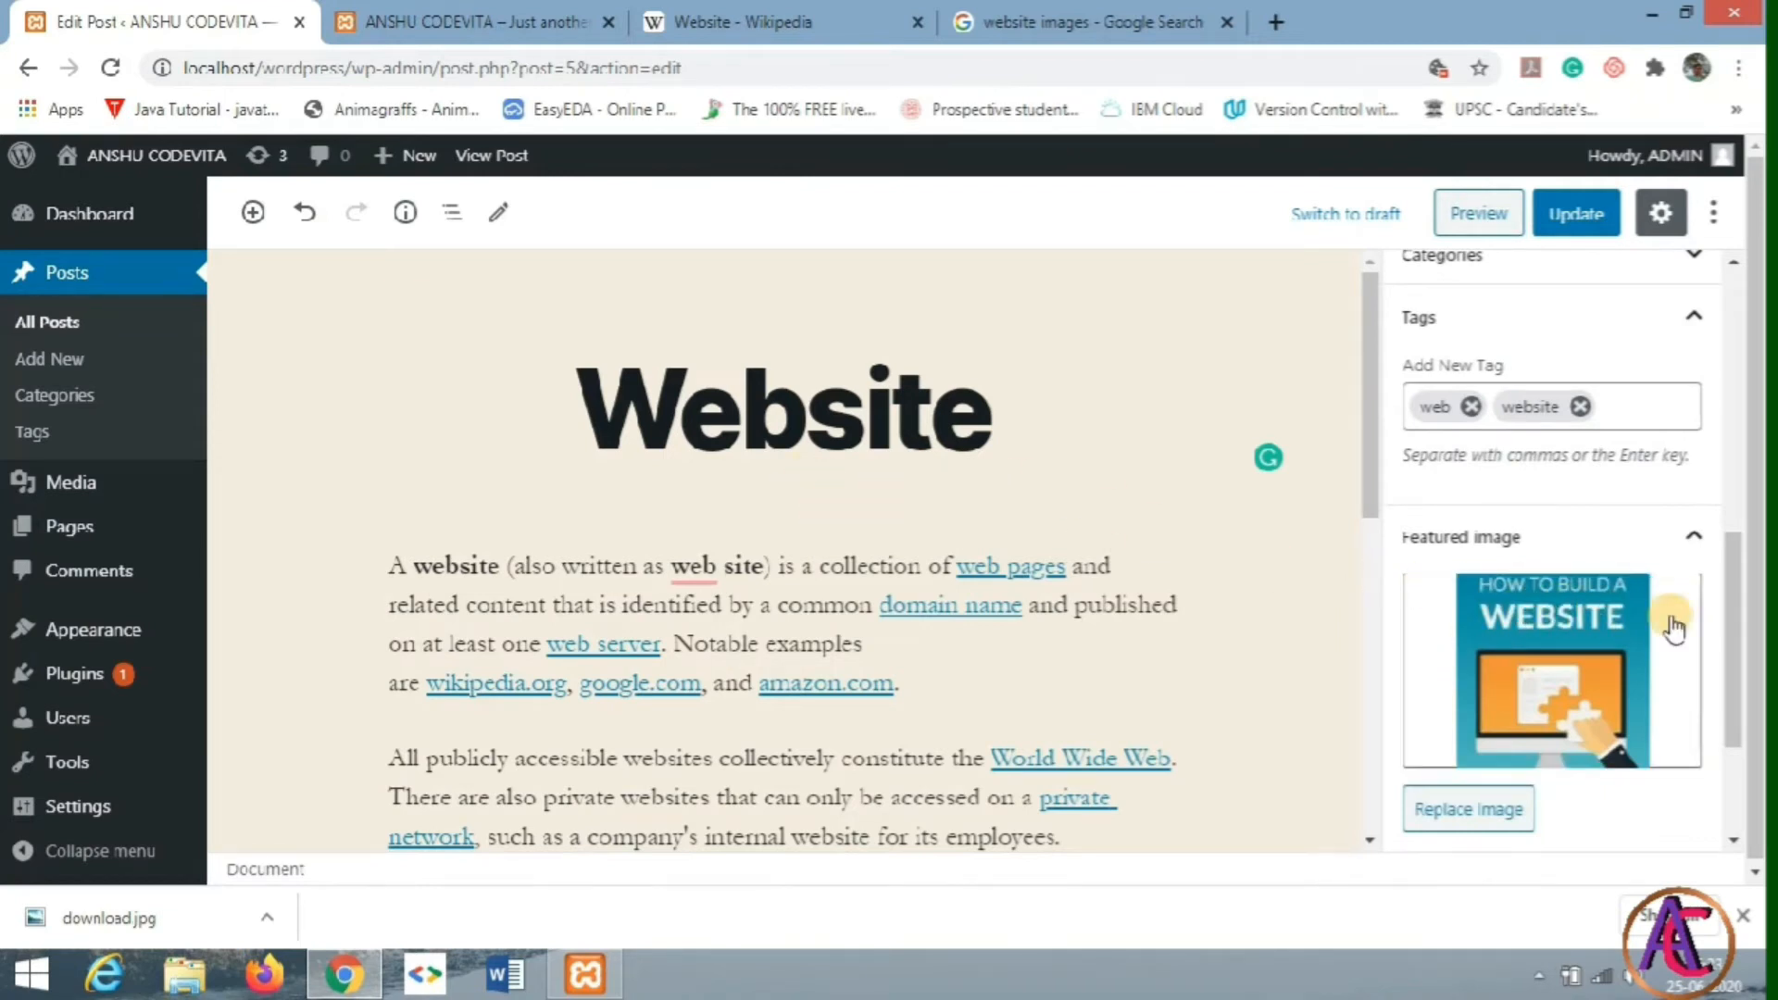
pyautogui.moveTo(1737, 619); pyautogui.dragTo(1737, 712)
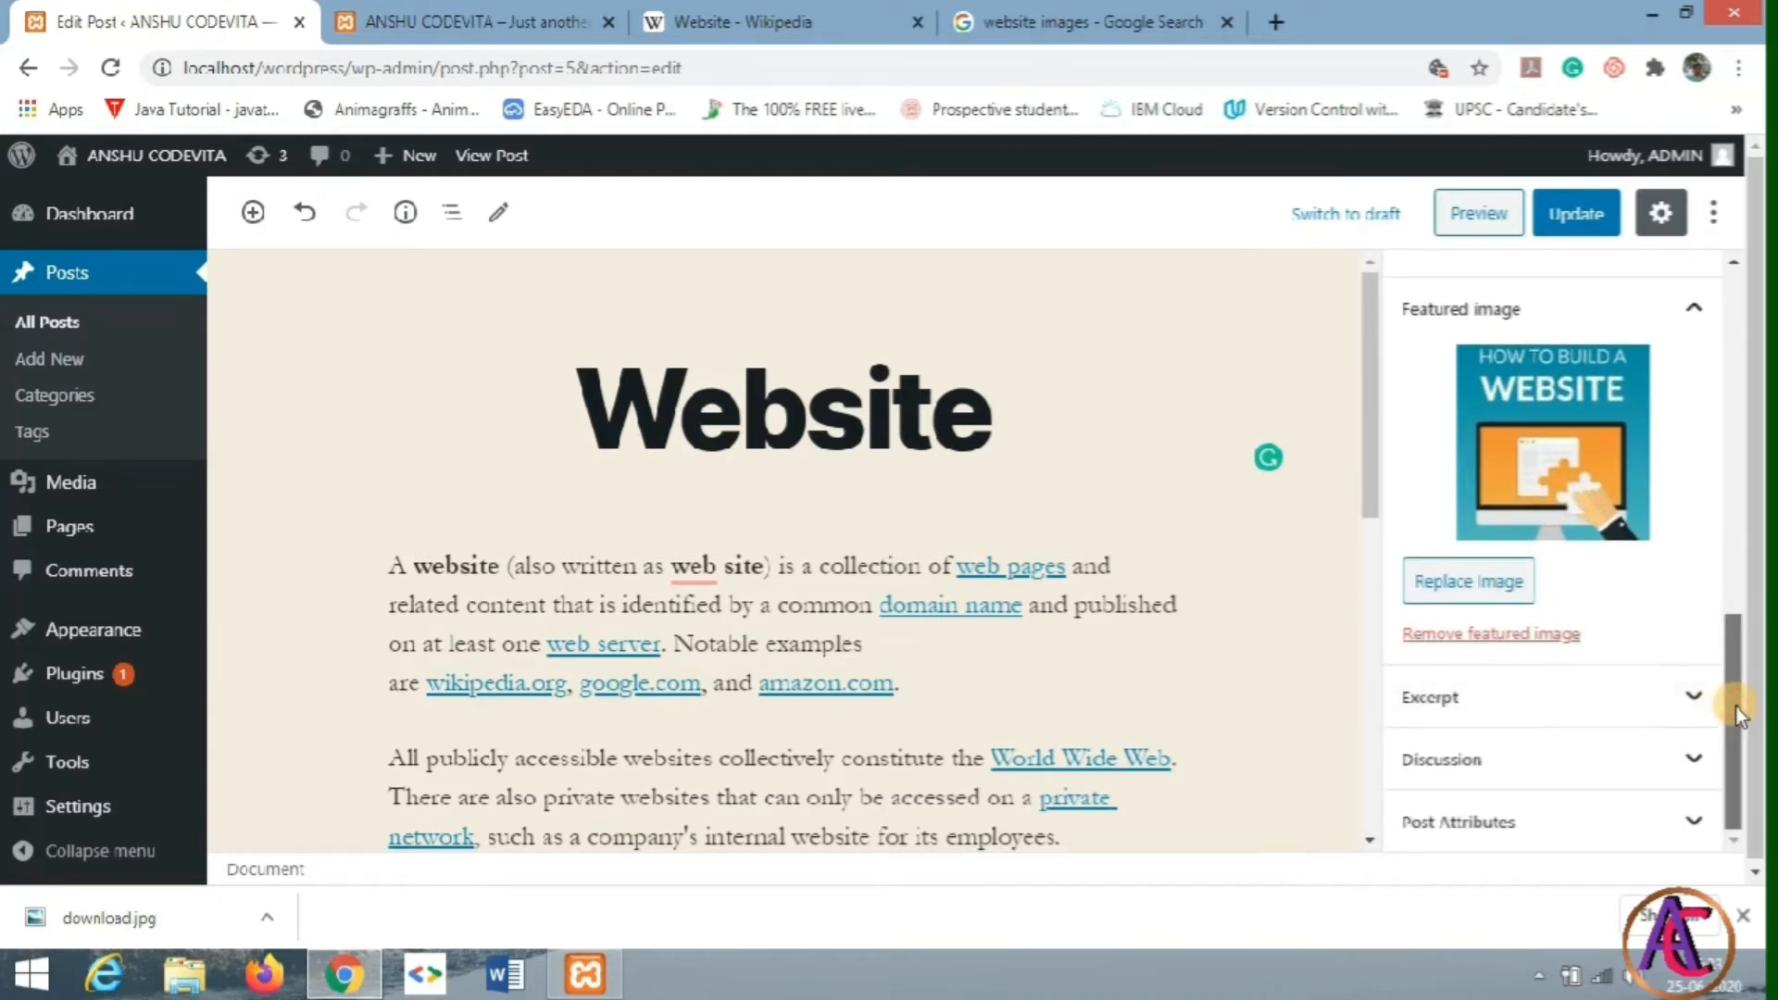
# Step: Copy the first sentence of the opening paragraph into the post's excerpt and update the post
pyautogui.click(1688, 703)
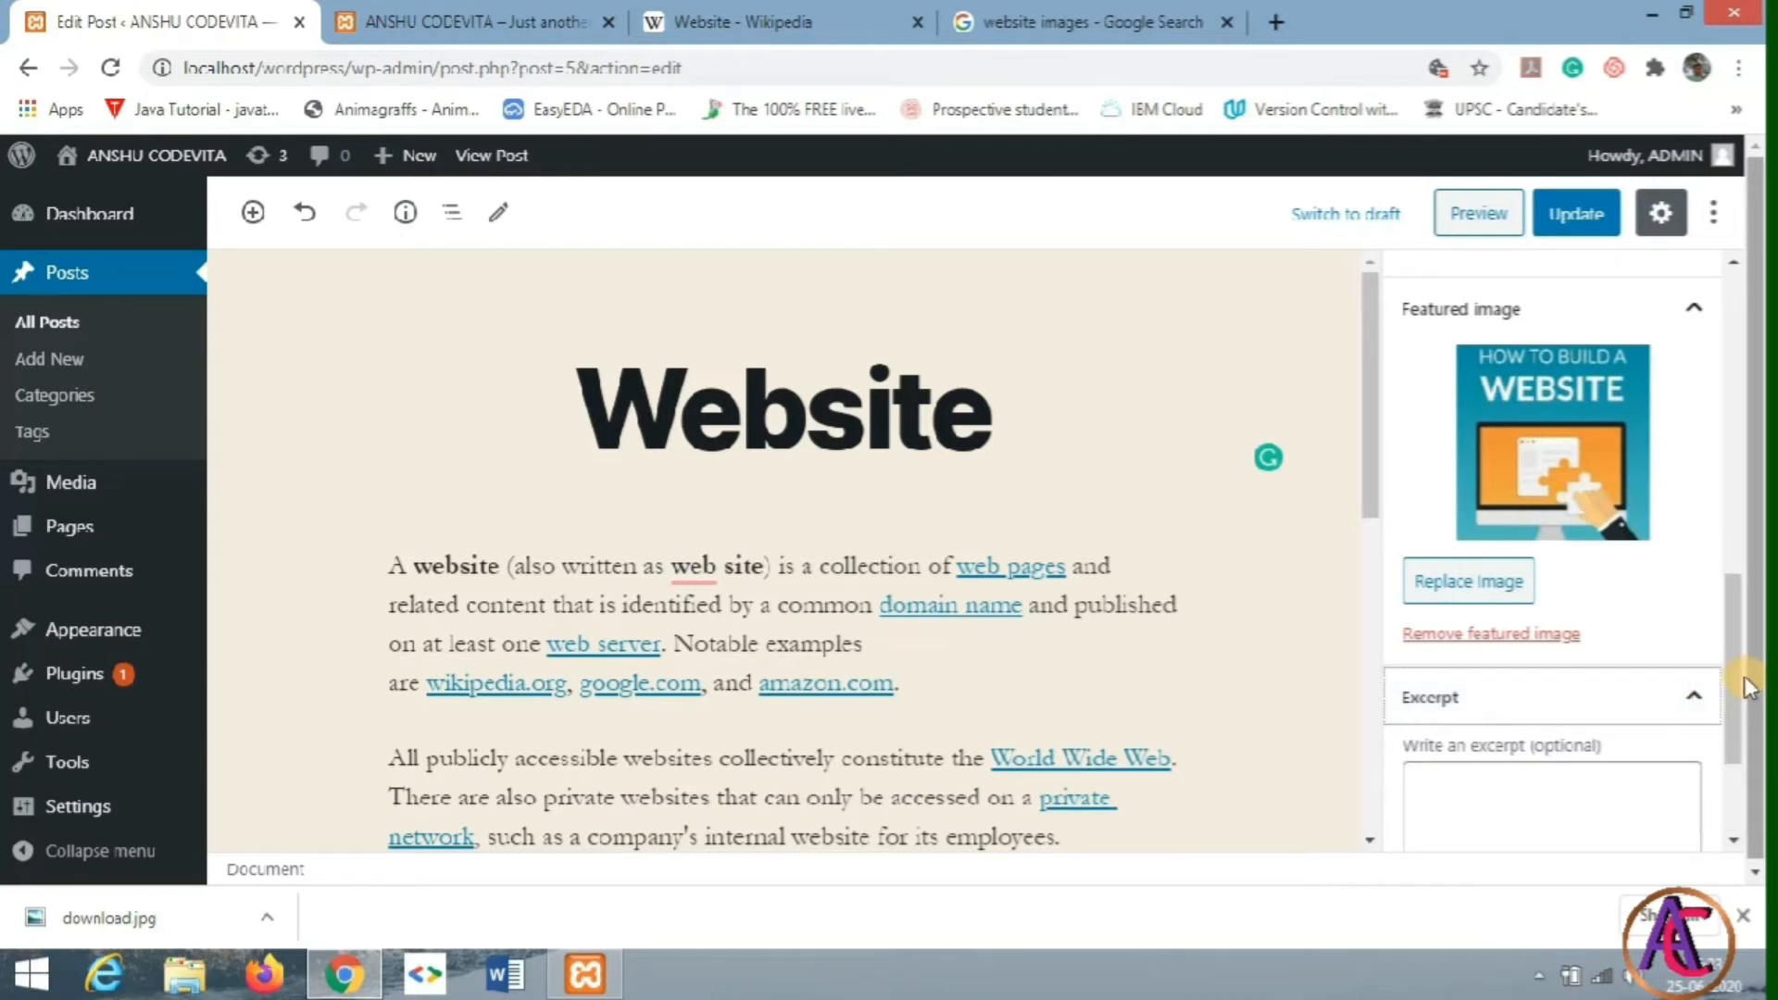
pyautogui.moveTo(1738, 665); pyautogui.dragTo(1740, 708)
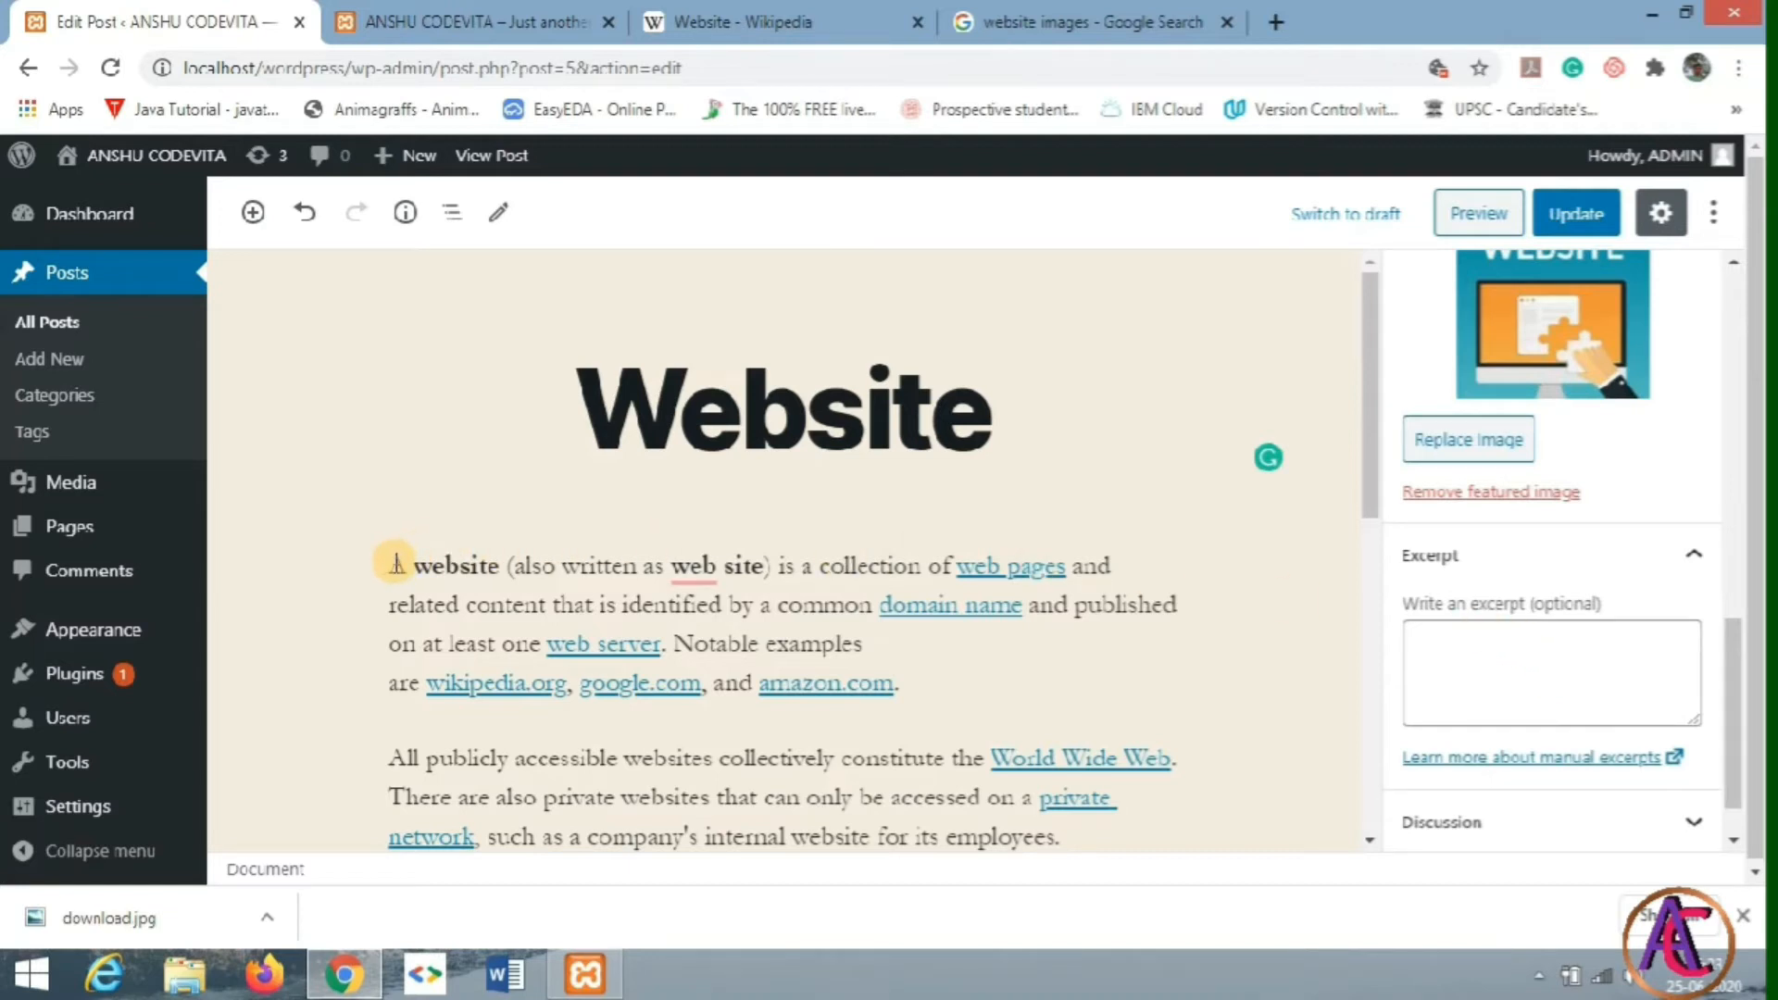
pyautogui.moveTo(396, 562); pyautogui.dragTo(672, 649)
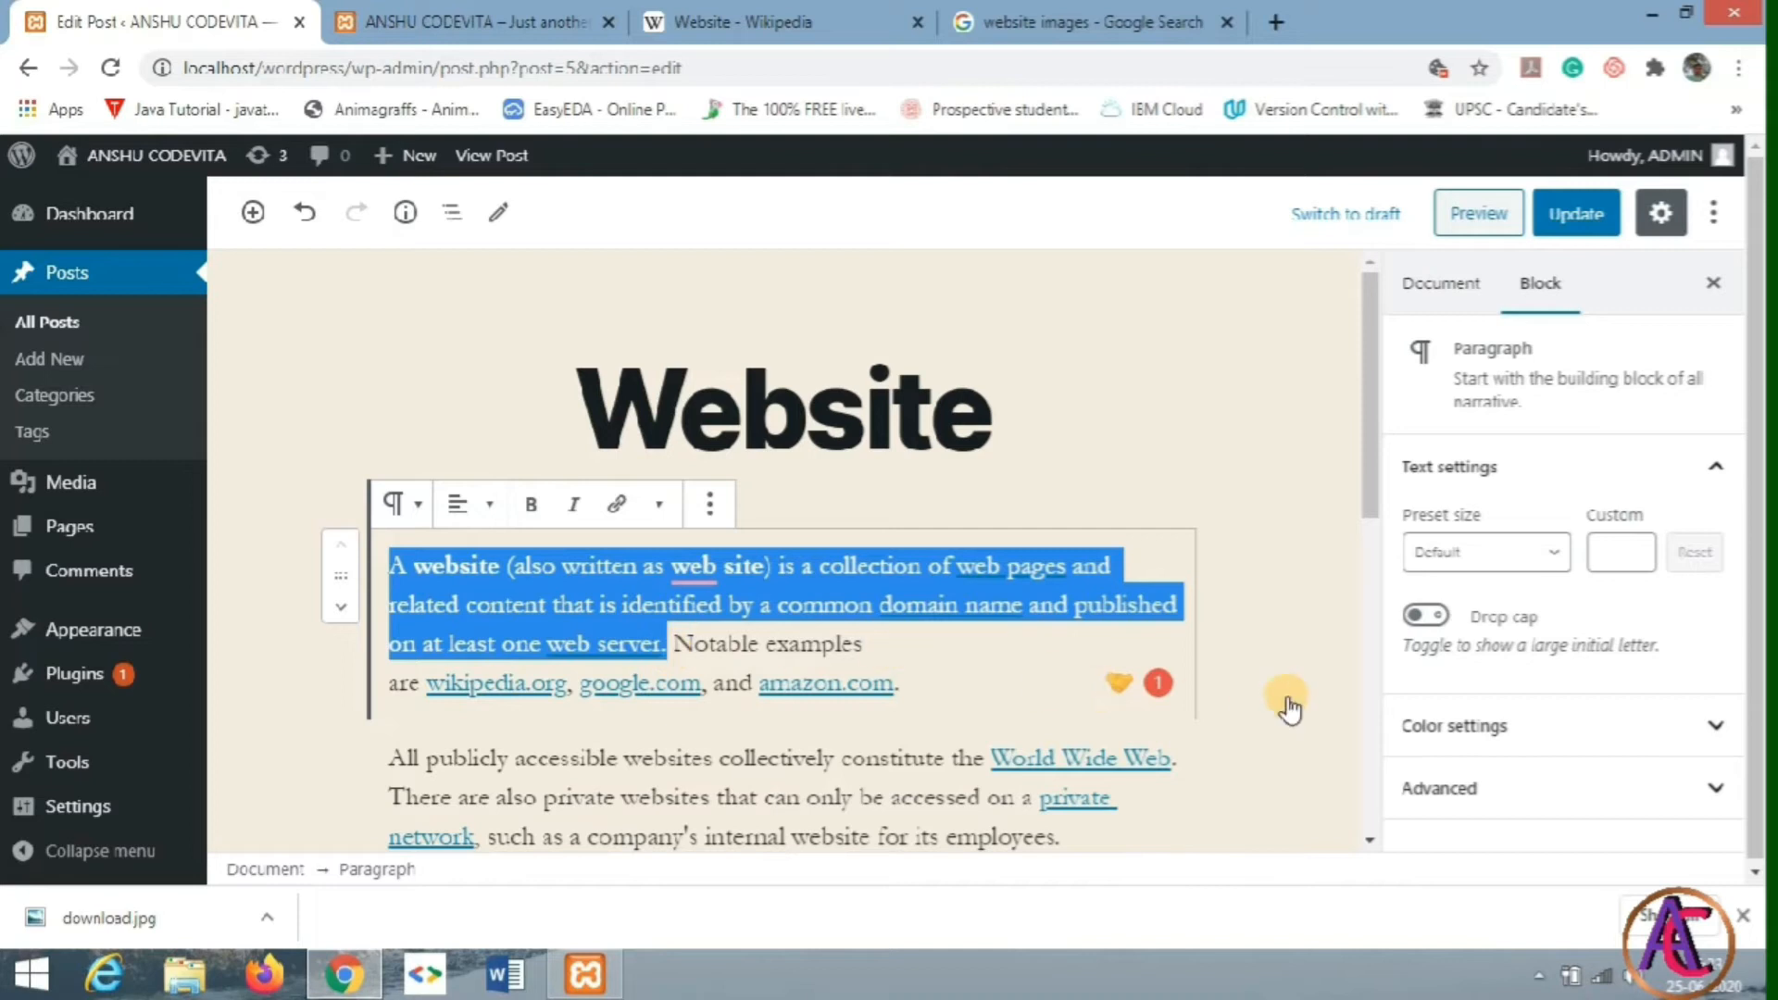
pyautogui.click(1438, 630)
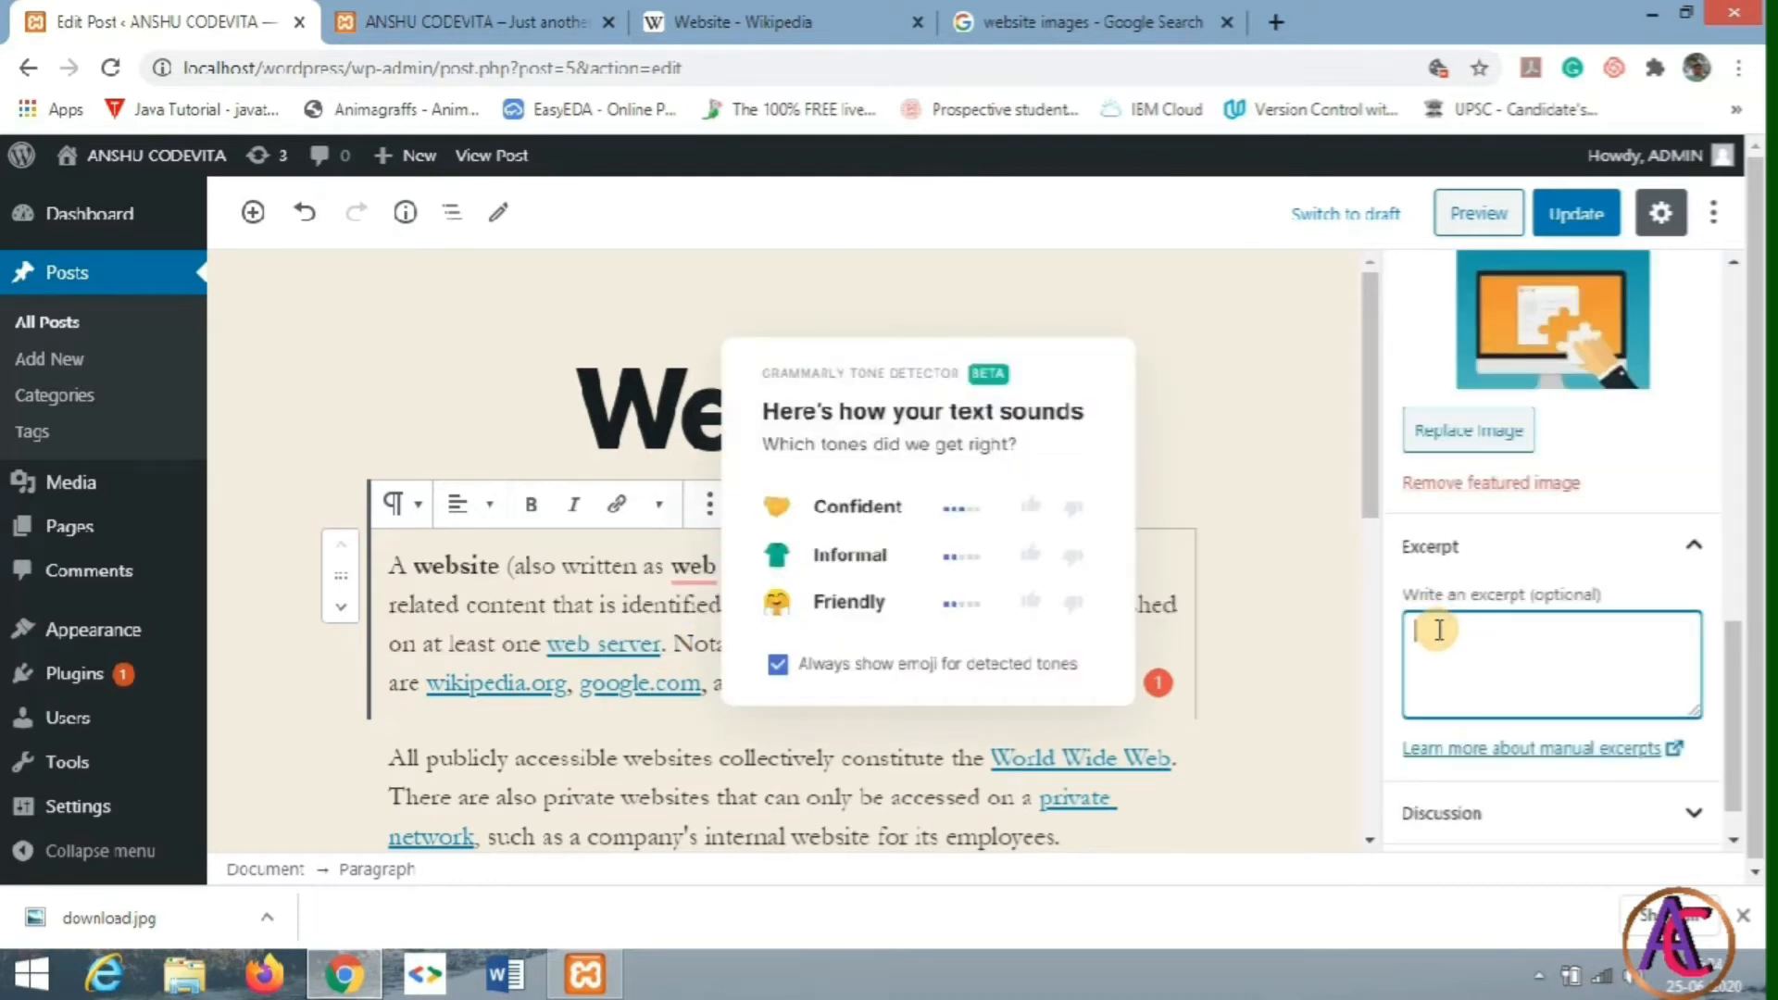
pyautogui.hotkey('ctrl', 'v')
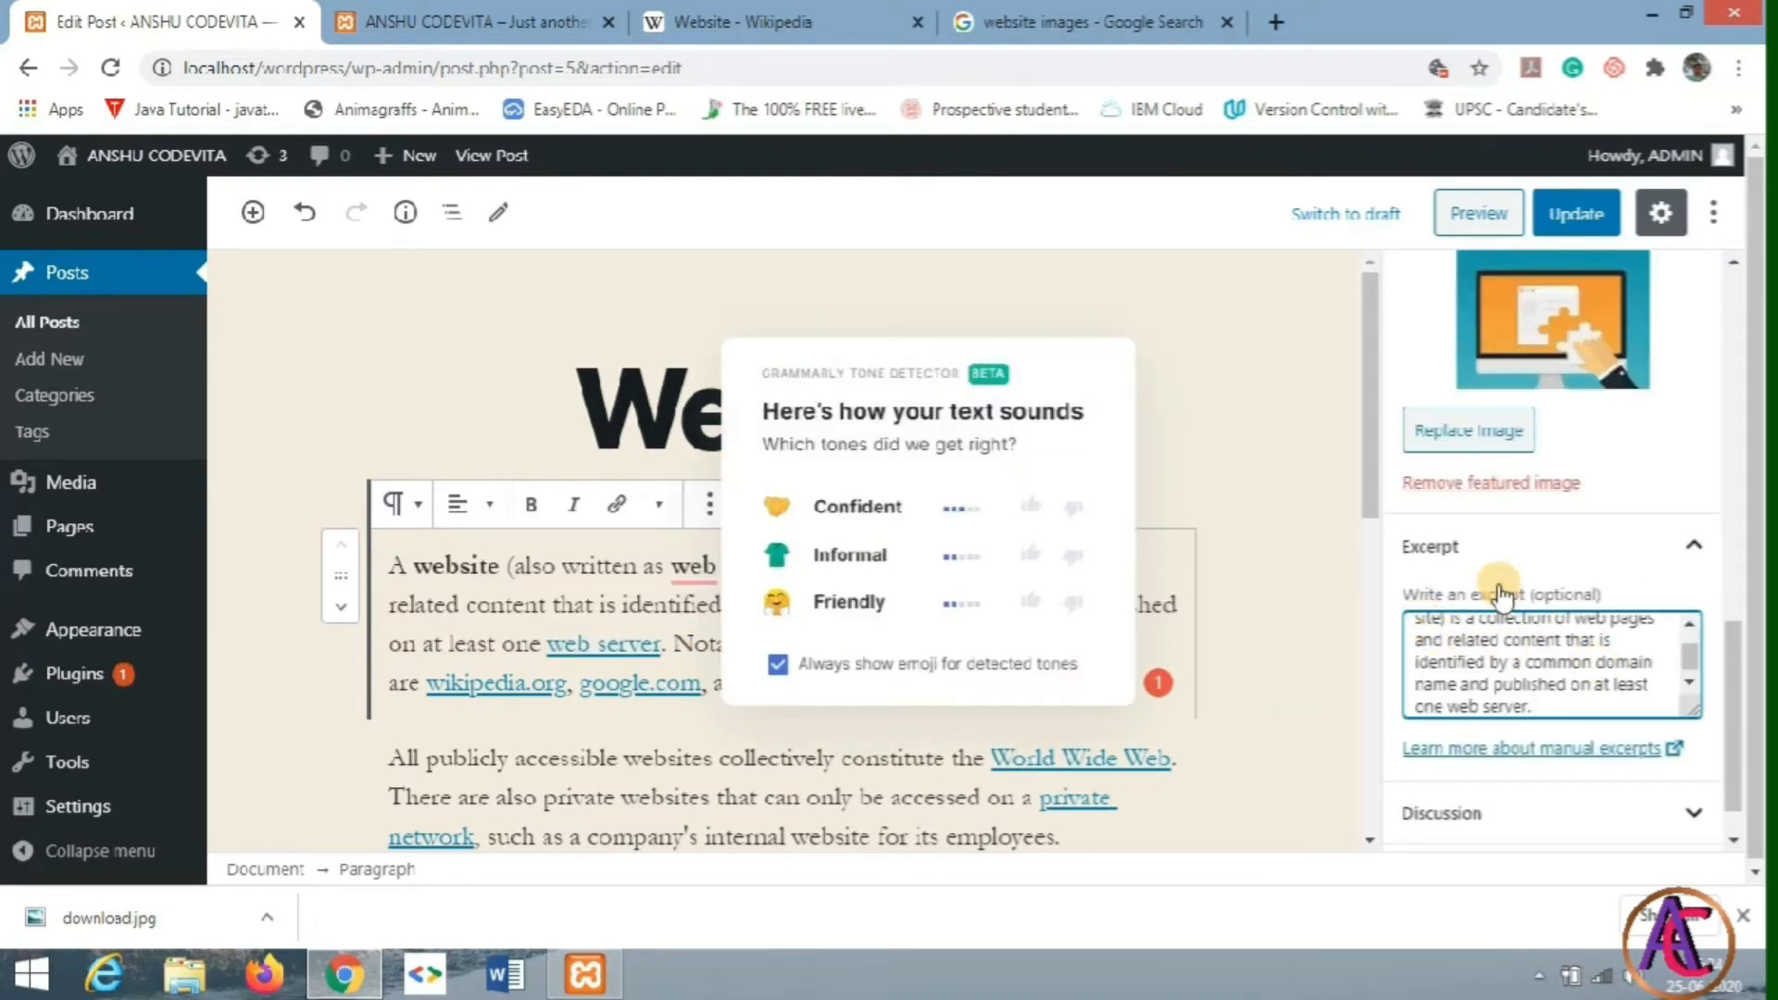
pyautogui.scroll(-1, 1684, 654)
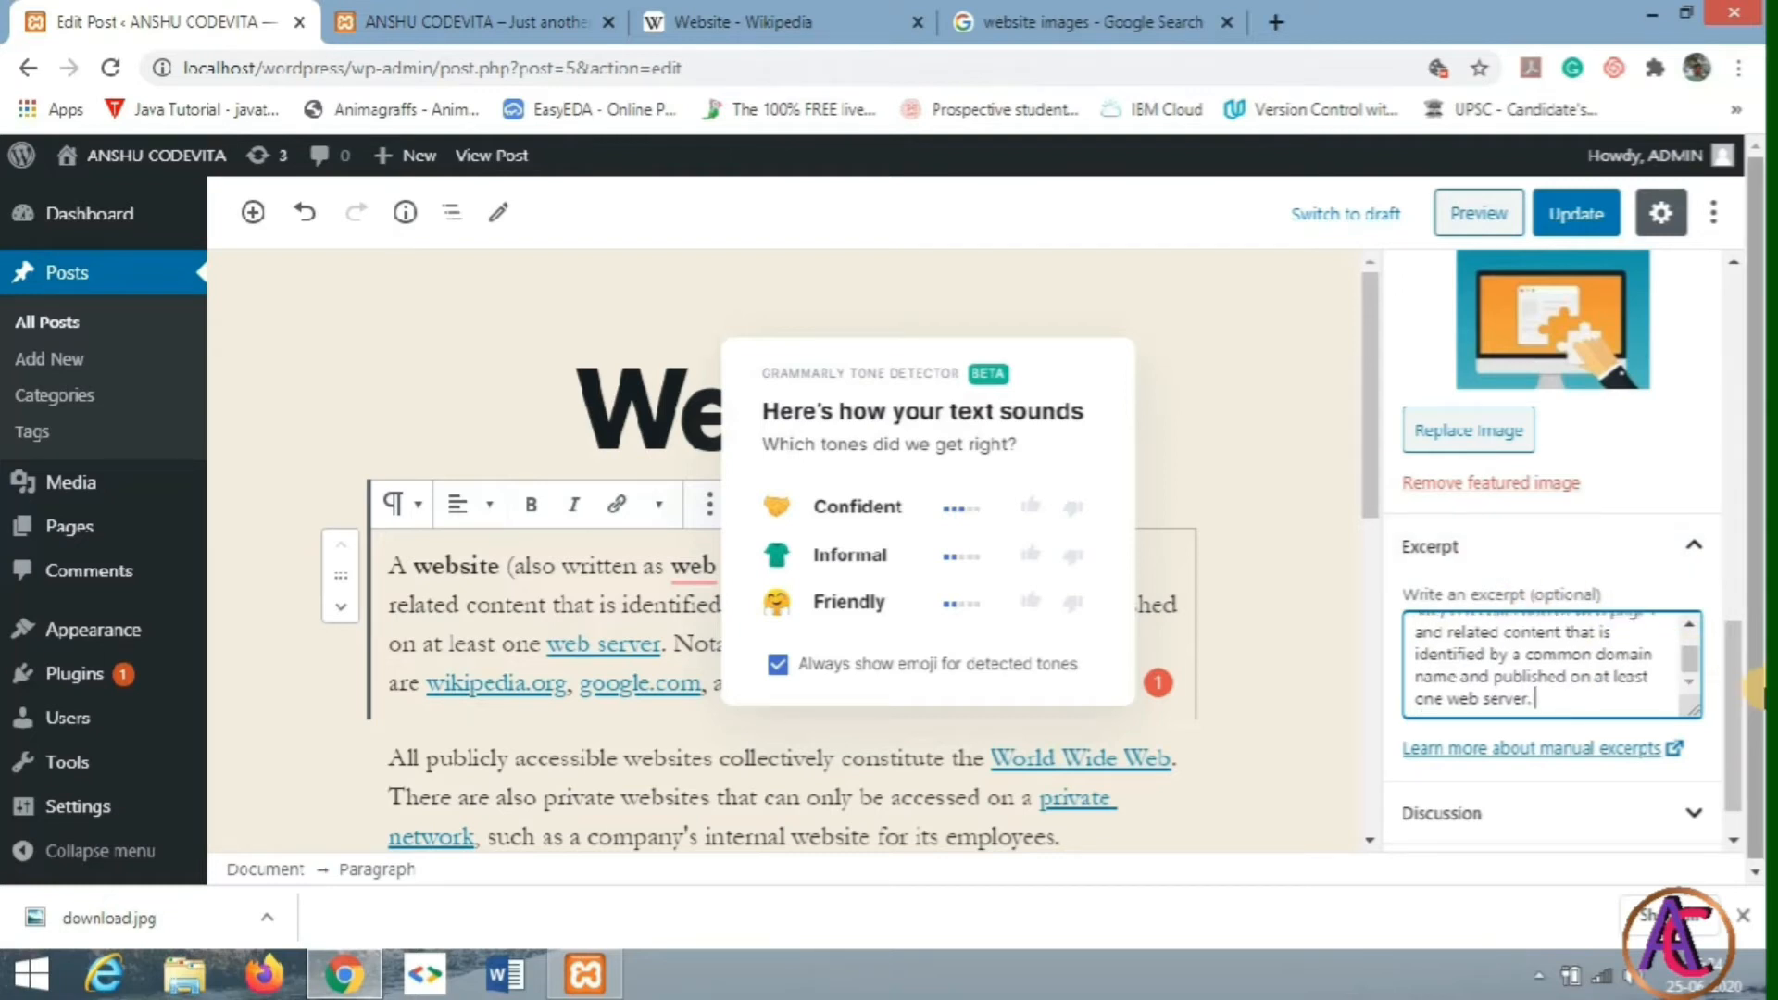
pyautogui.click(1573, 212)
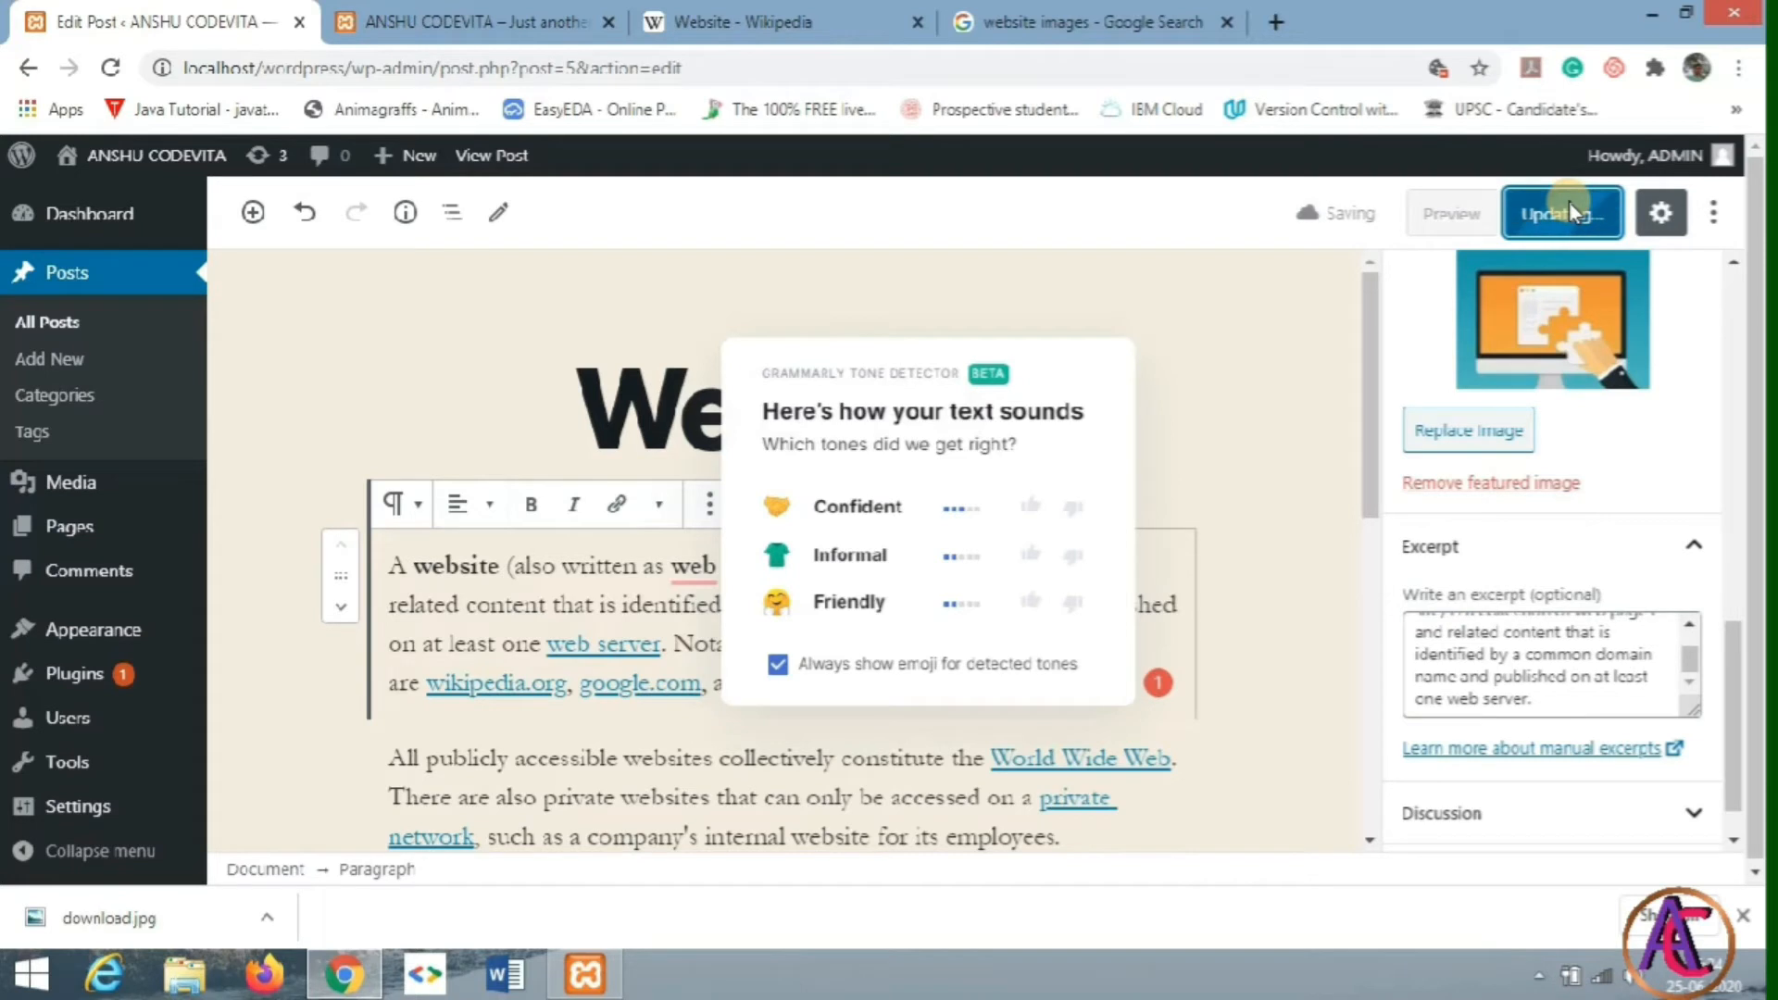
pyautogui.click(1201, 415)
pyautogui.click(1174, 604)
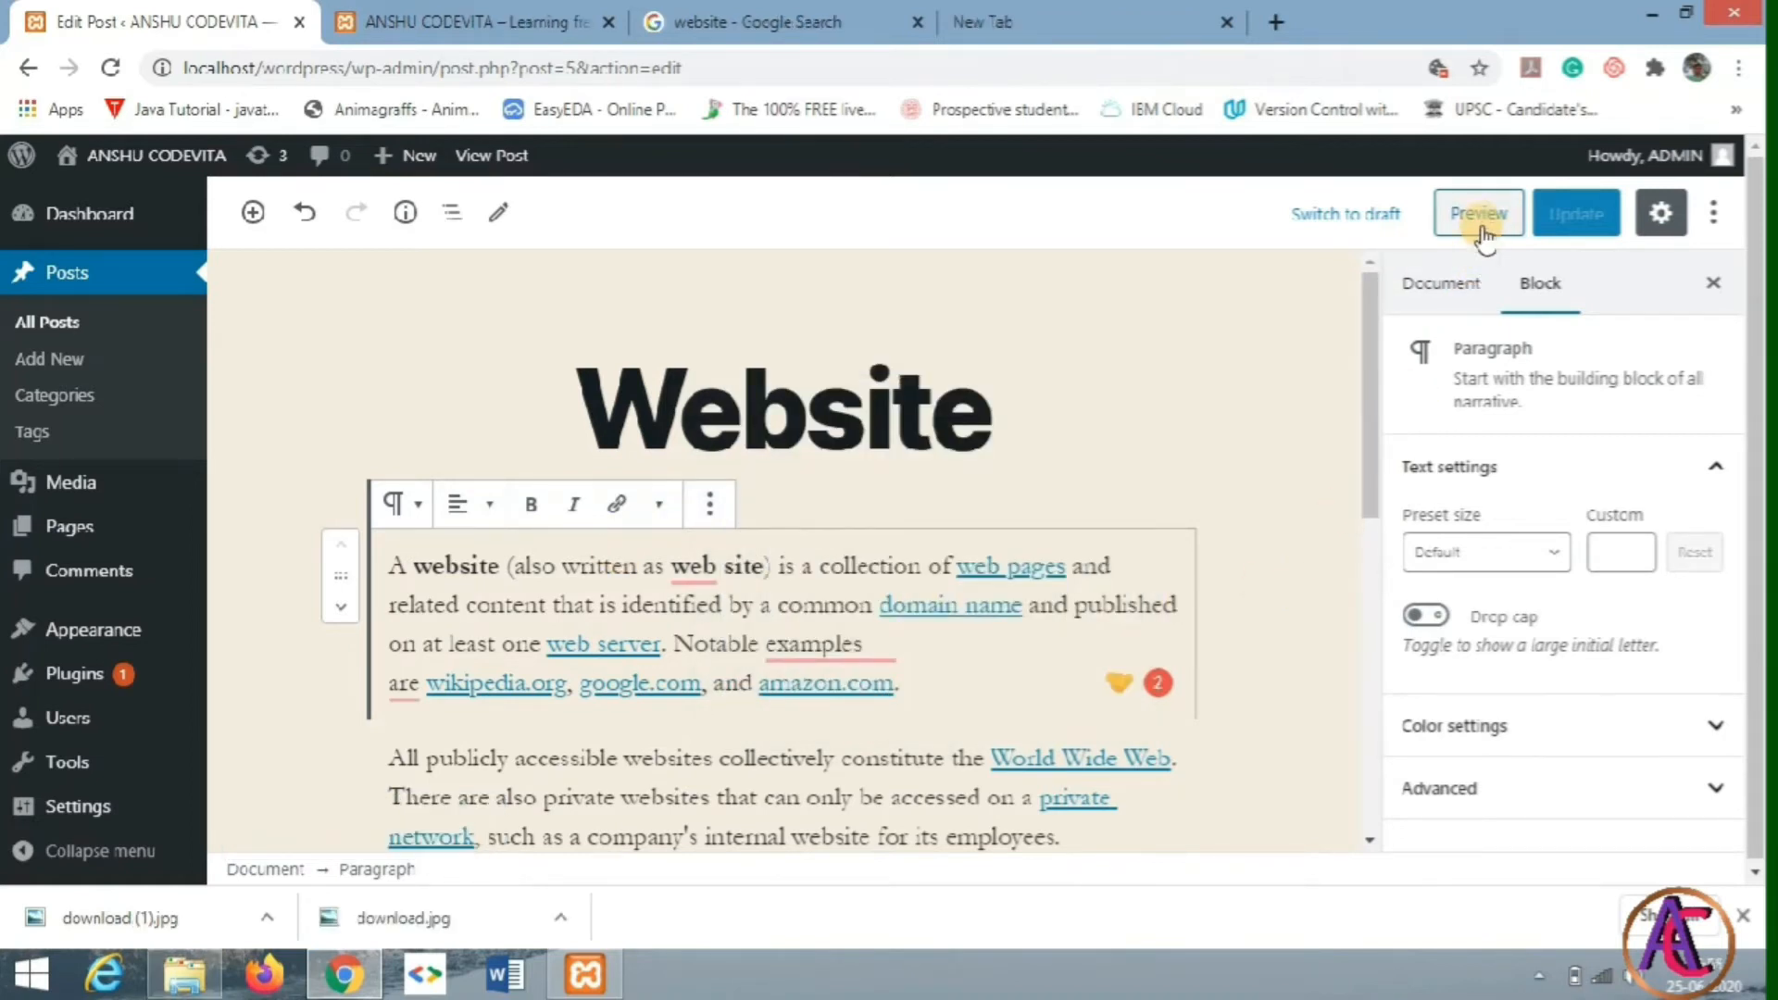
# Step: Preview the post and examine its category, excerpt, featured image and body text down to the comment form
pyautogui.click(1479, 223)
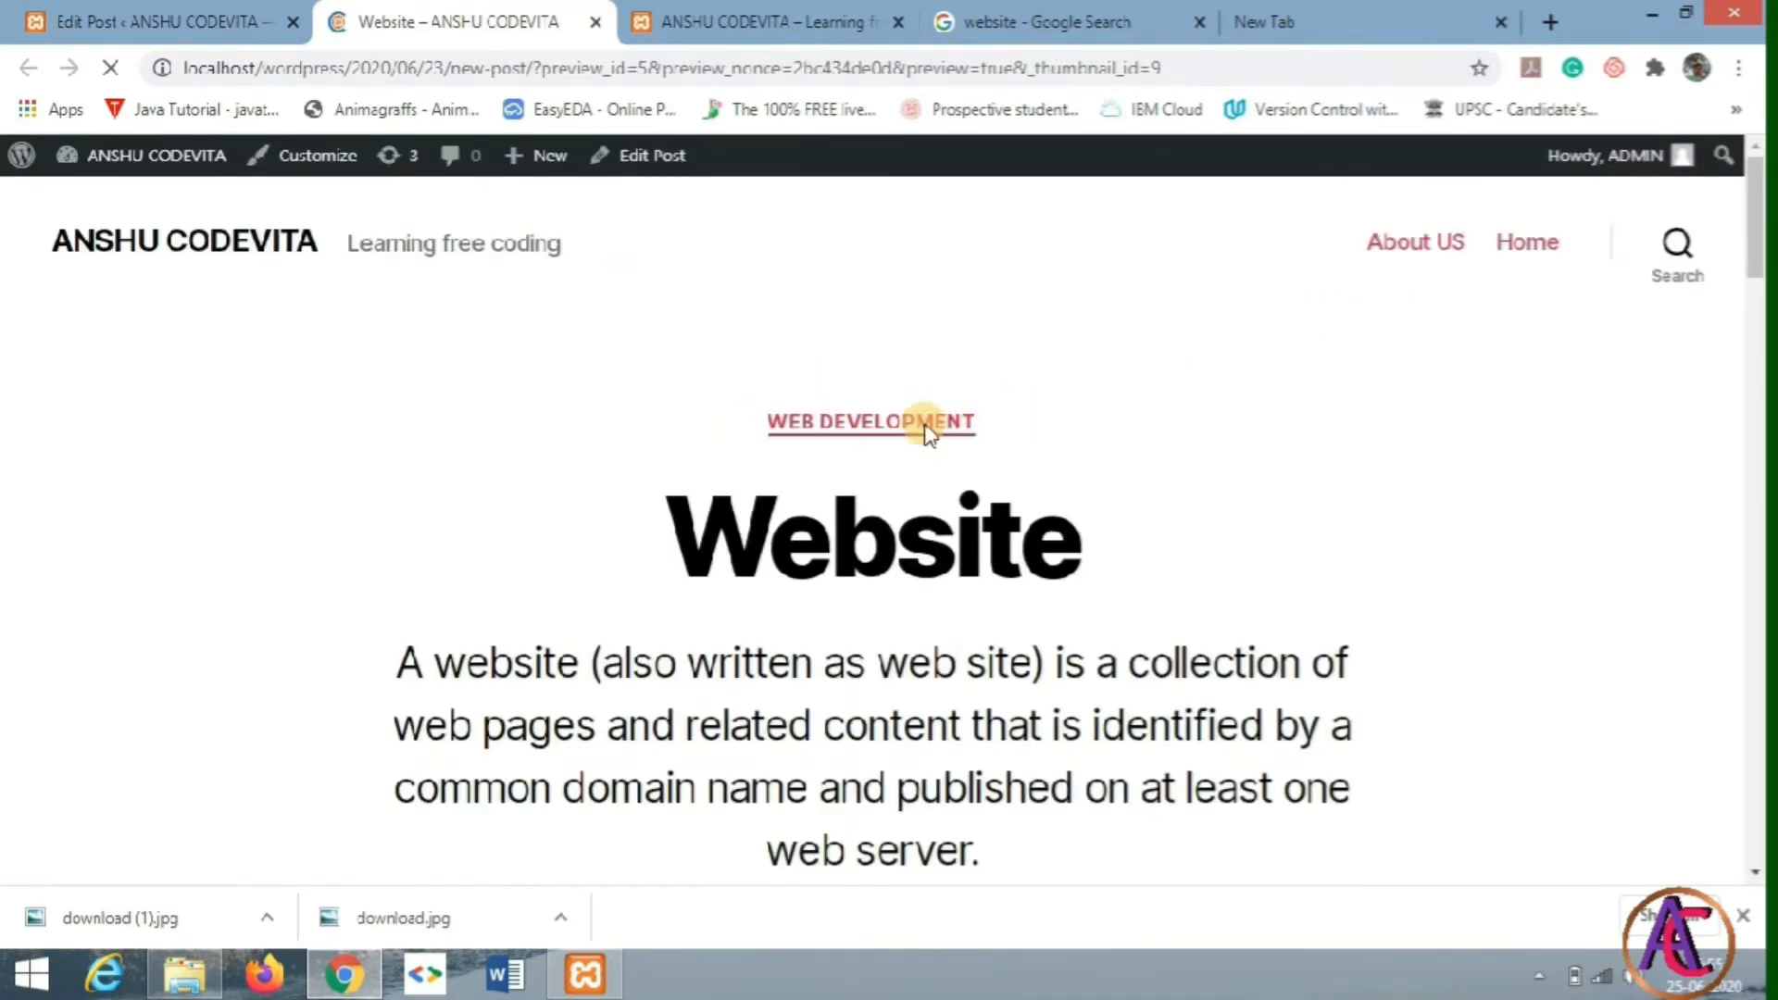
pyautogui.scroll(-1, 899, 520)
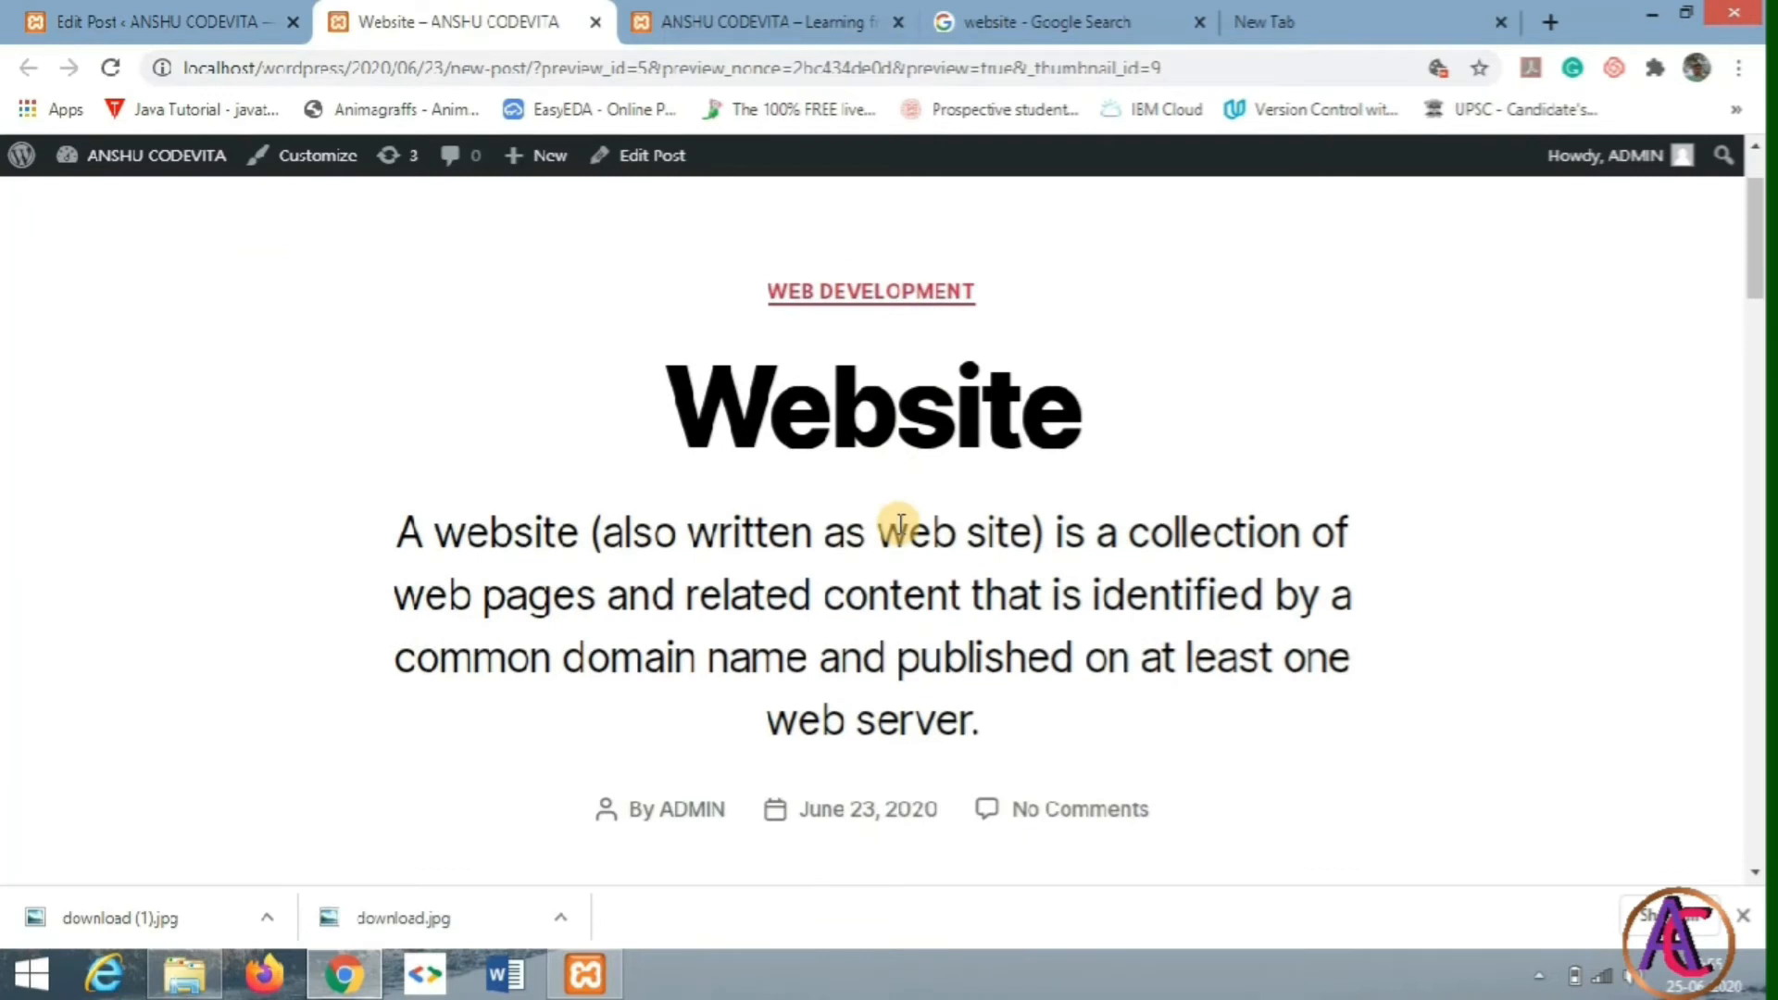
pyautogui.scroll(-1, 837, 496)
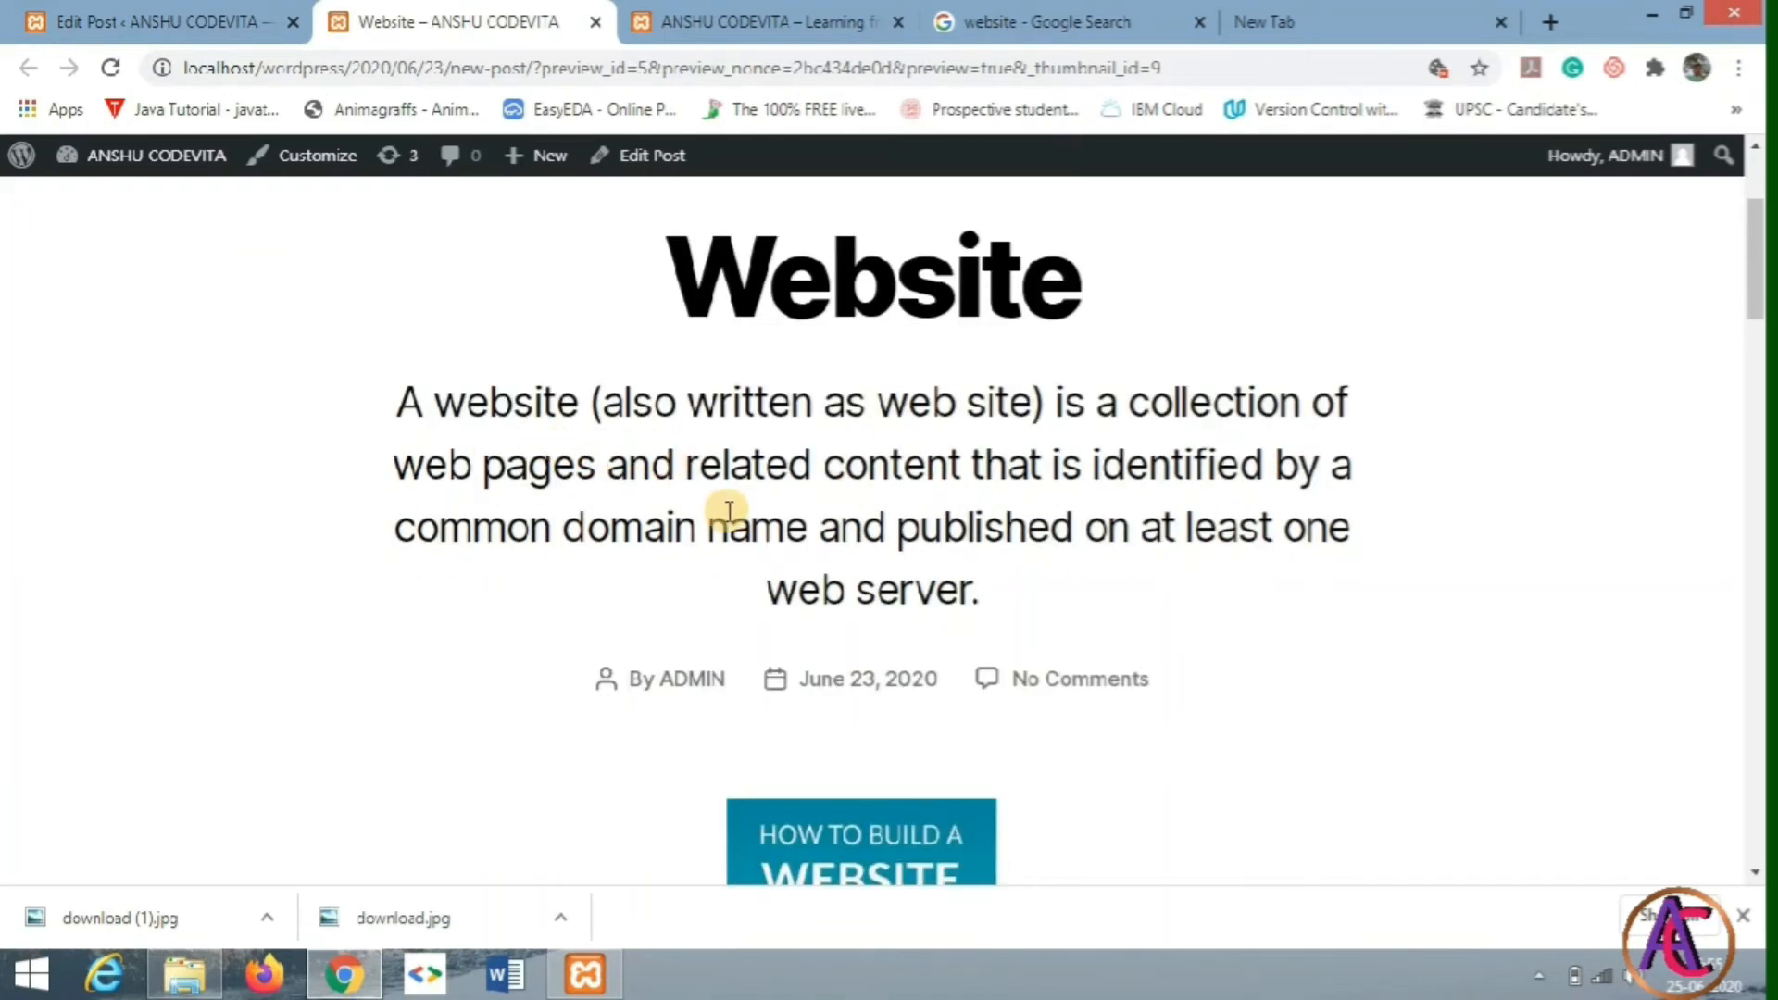
pyautogui.scroll(-7, 794, 544)
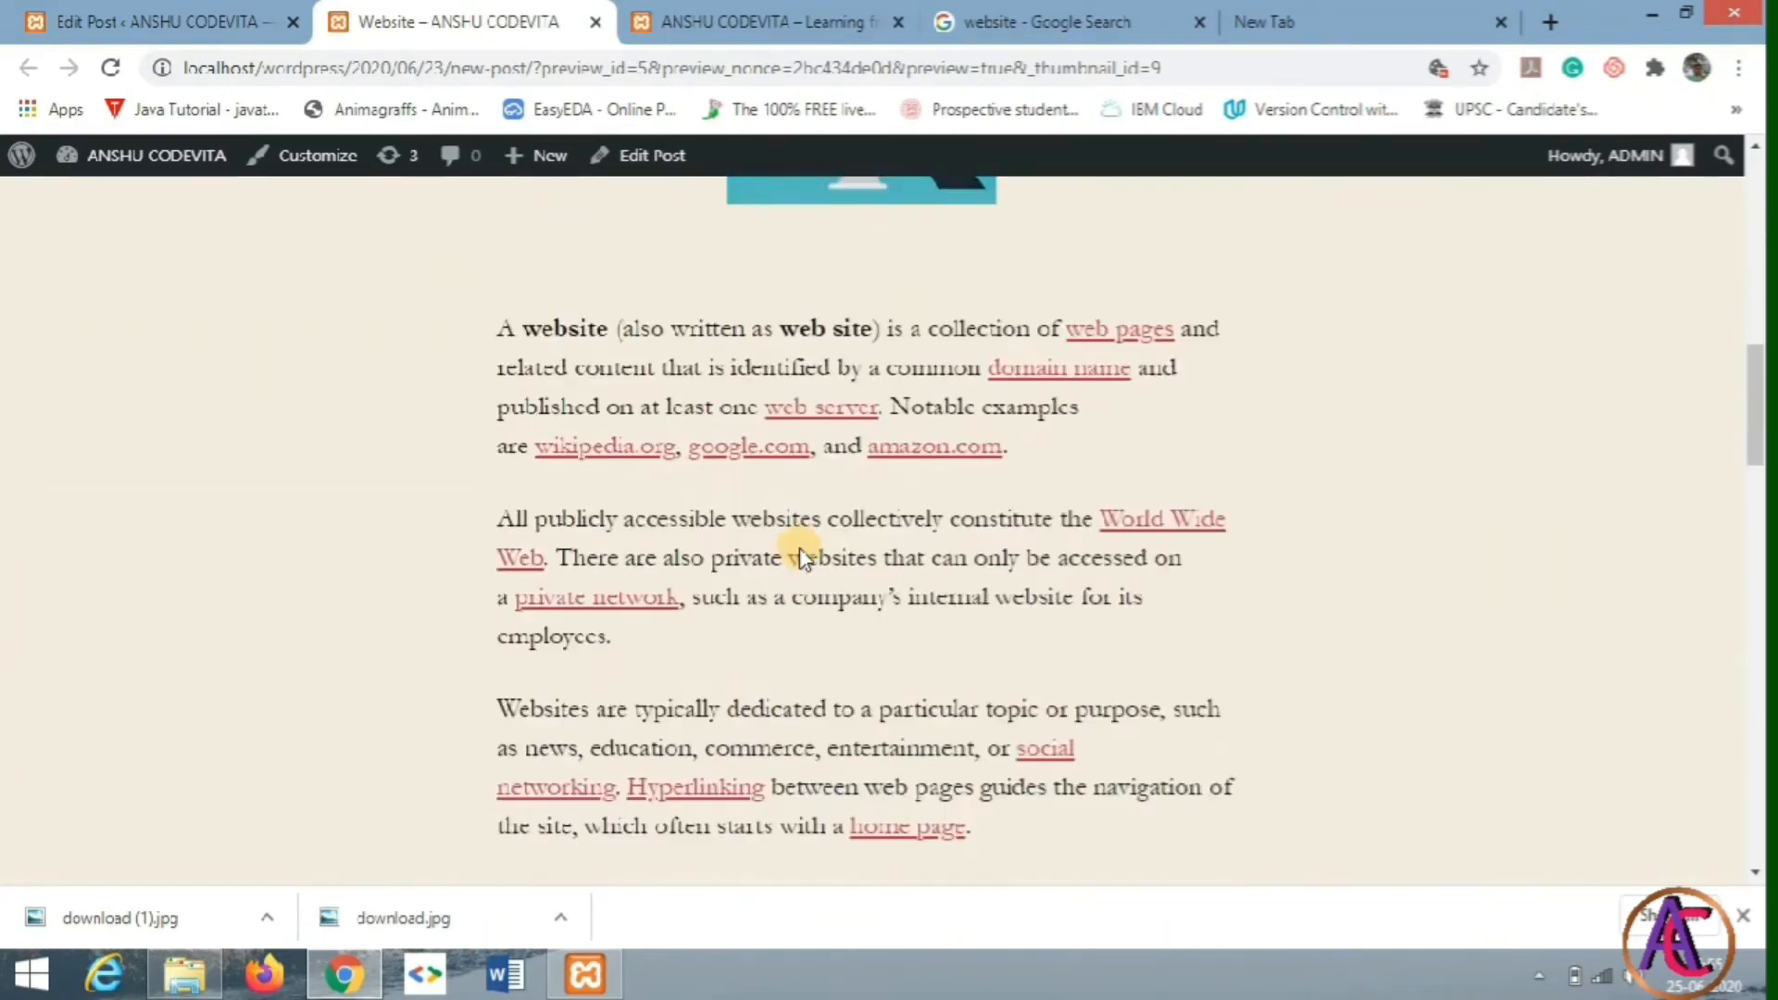
pyautogui.scroll(-11, 798, 555)
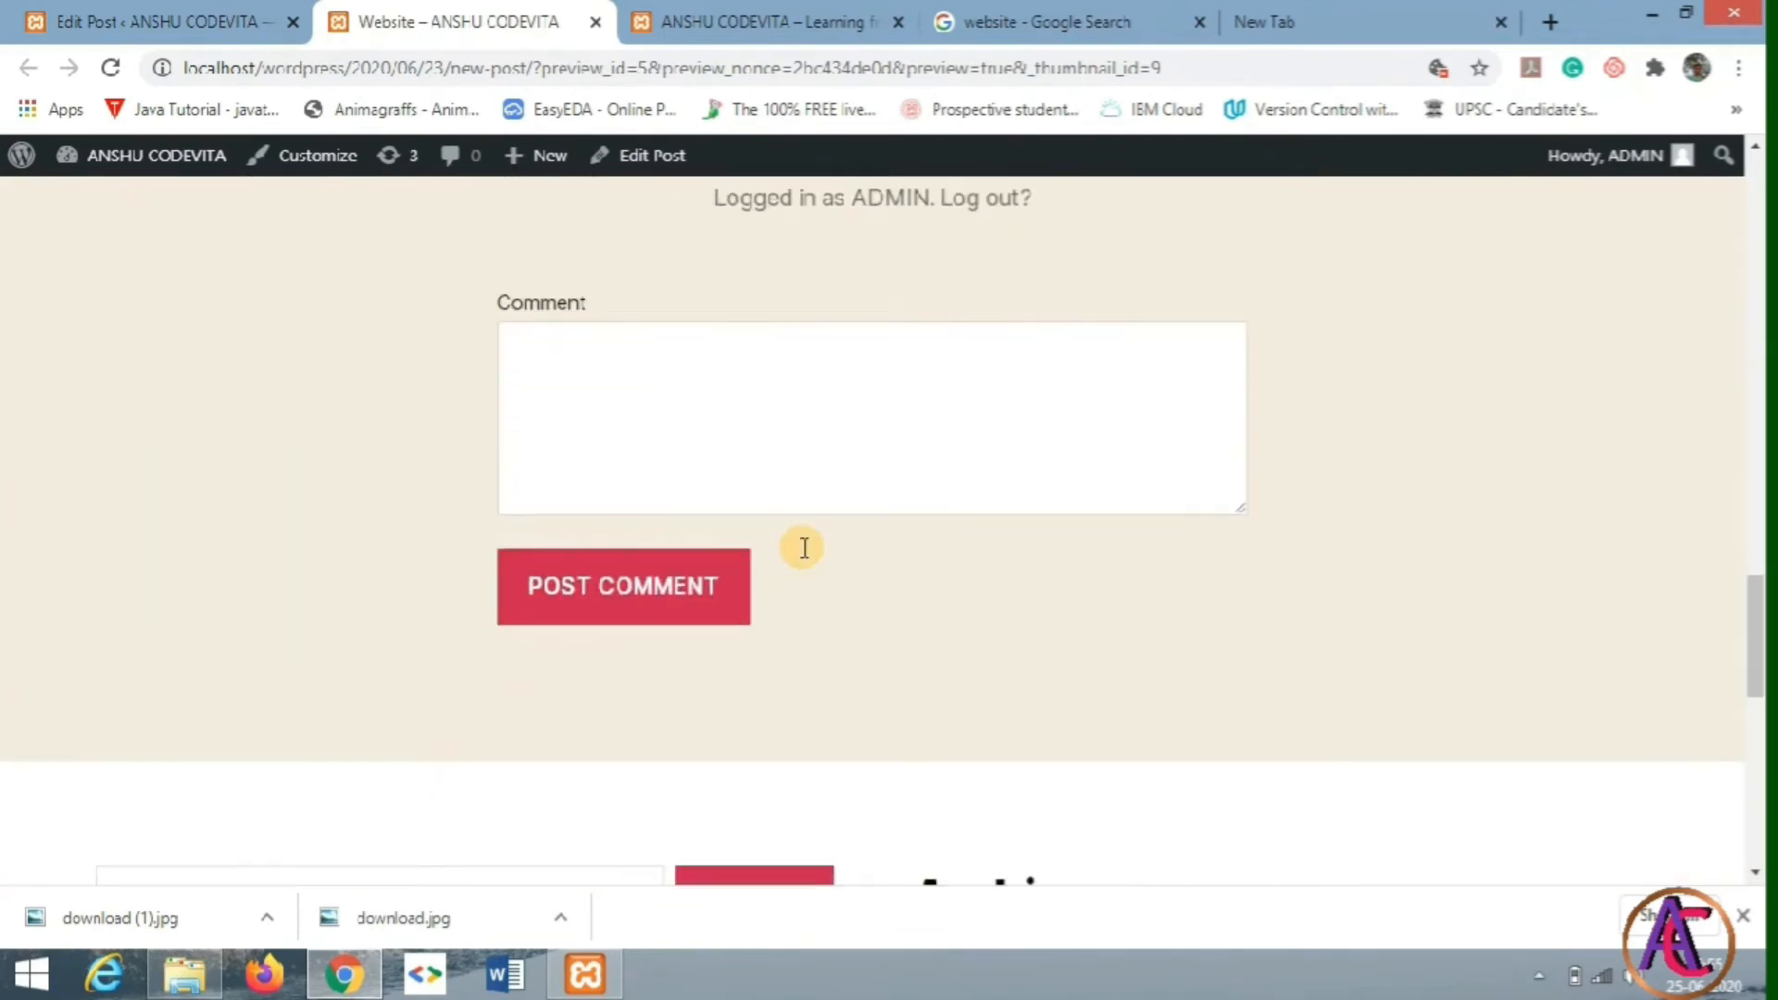
# Step: Post the comment "nice one" on the Website post
pyautogui.click(580, 353)
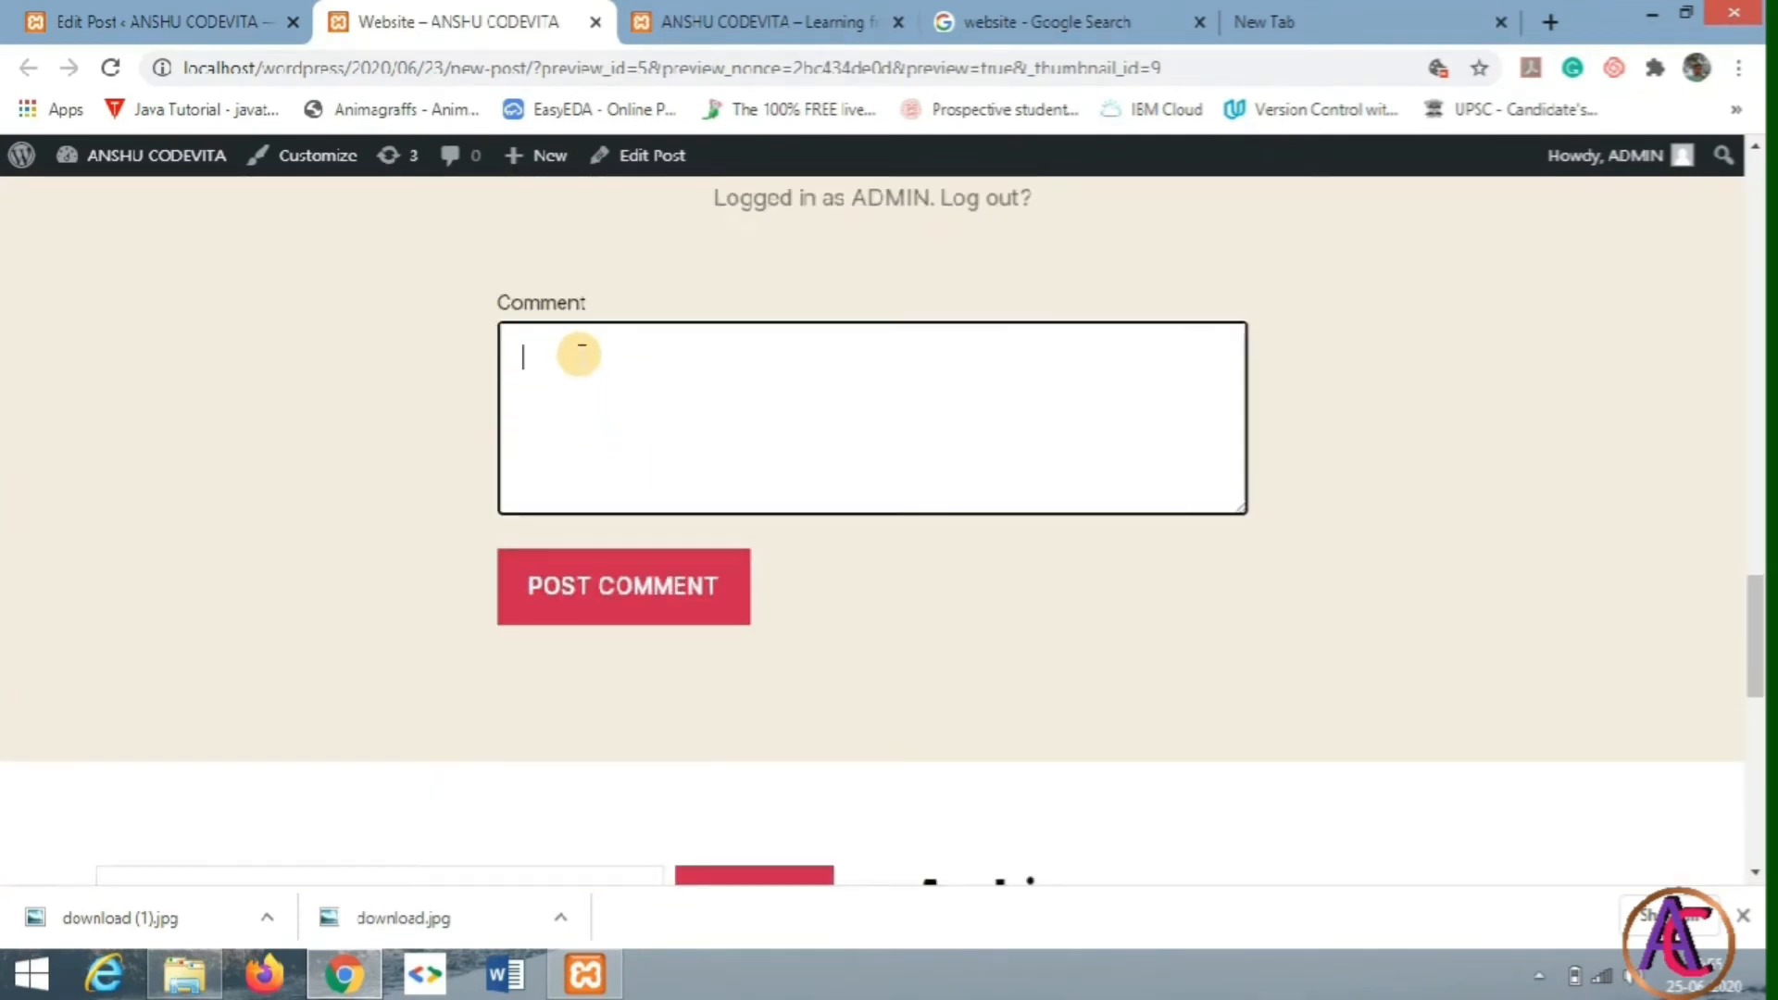
pyautogui.write('nice one')
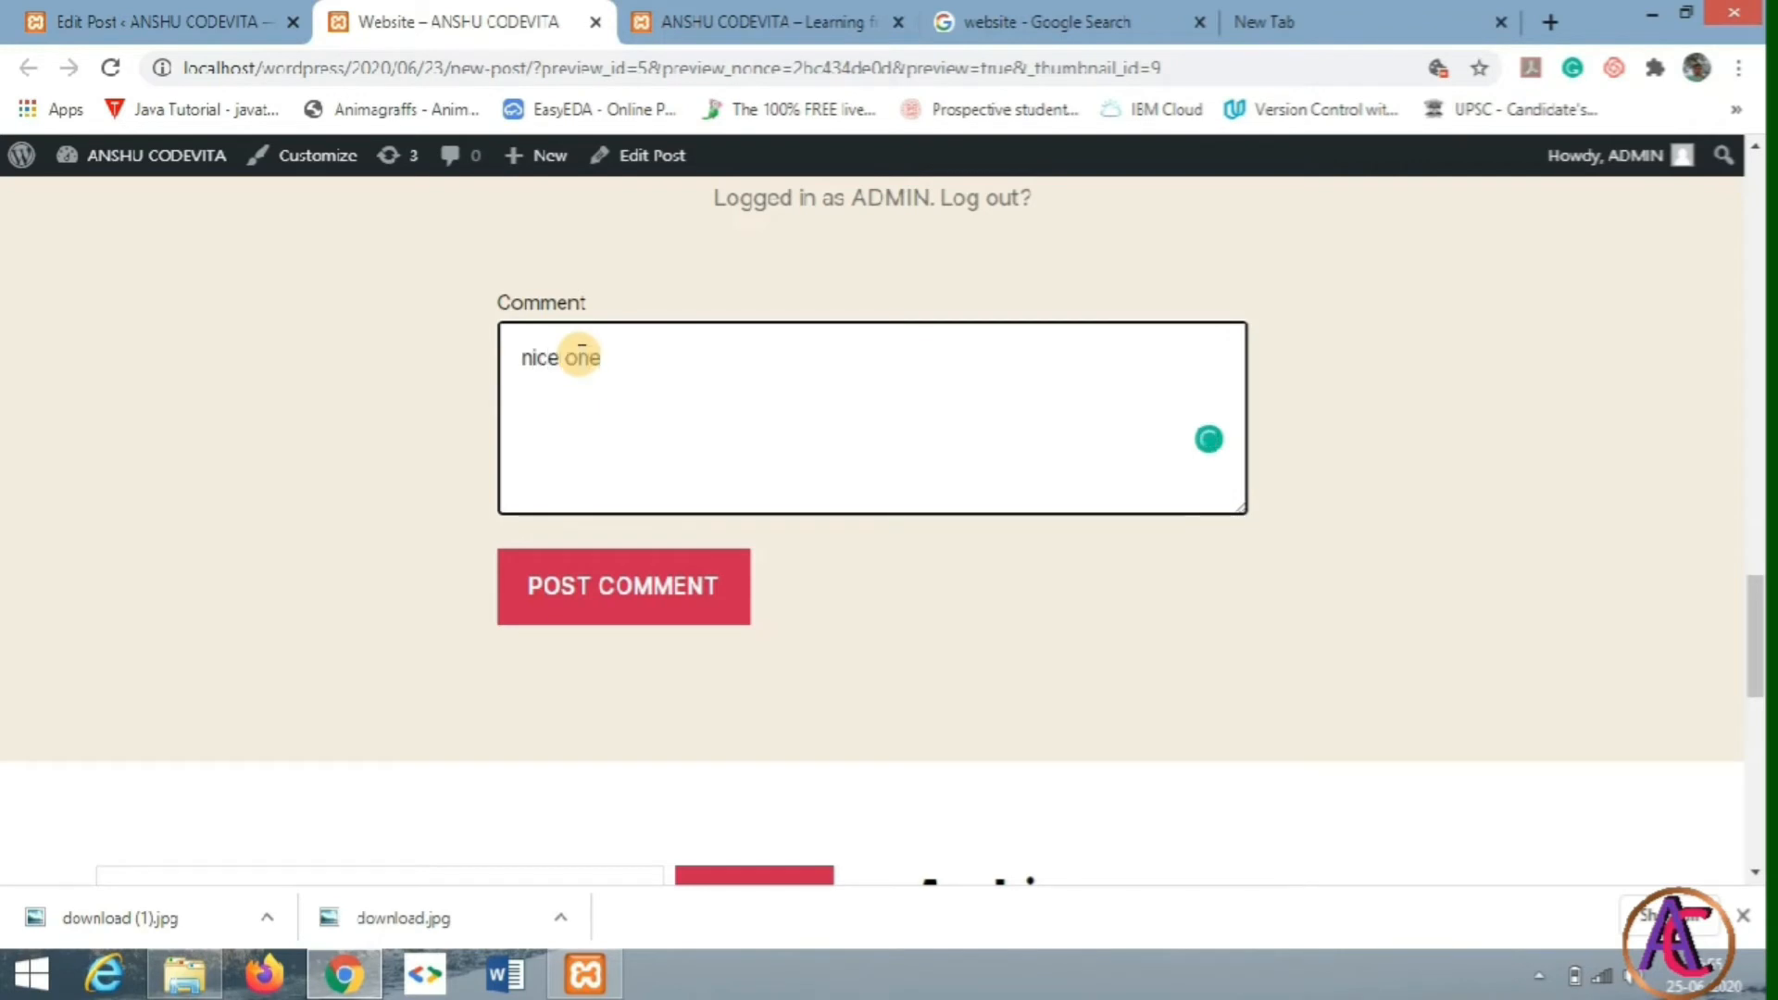
pyautogui.click(631, 607)
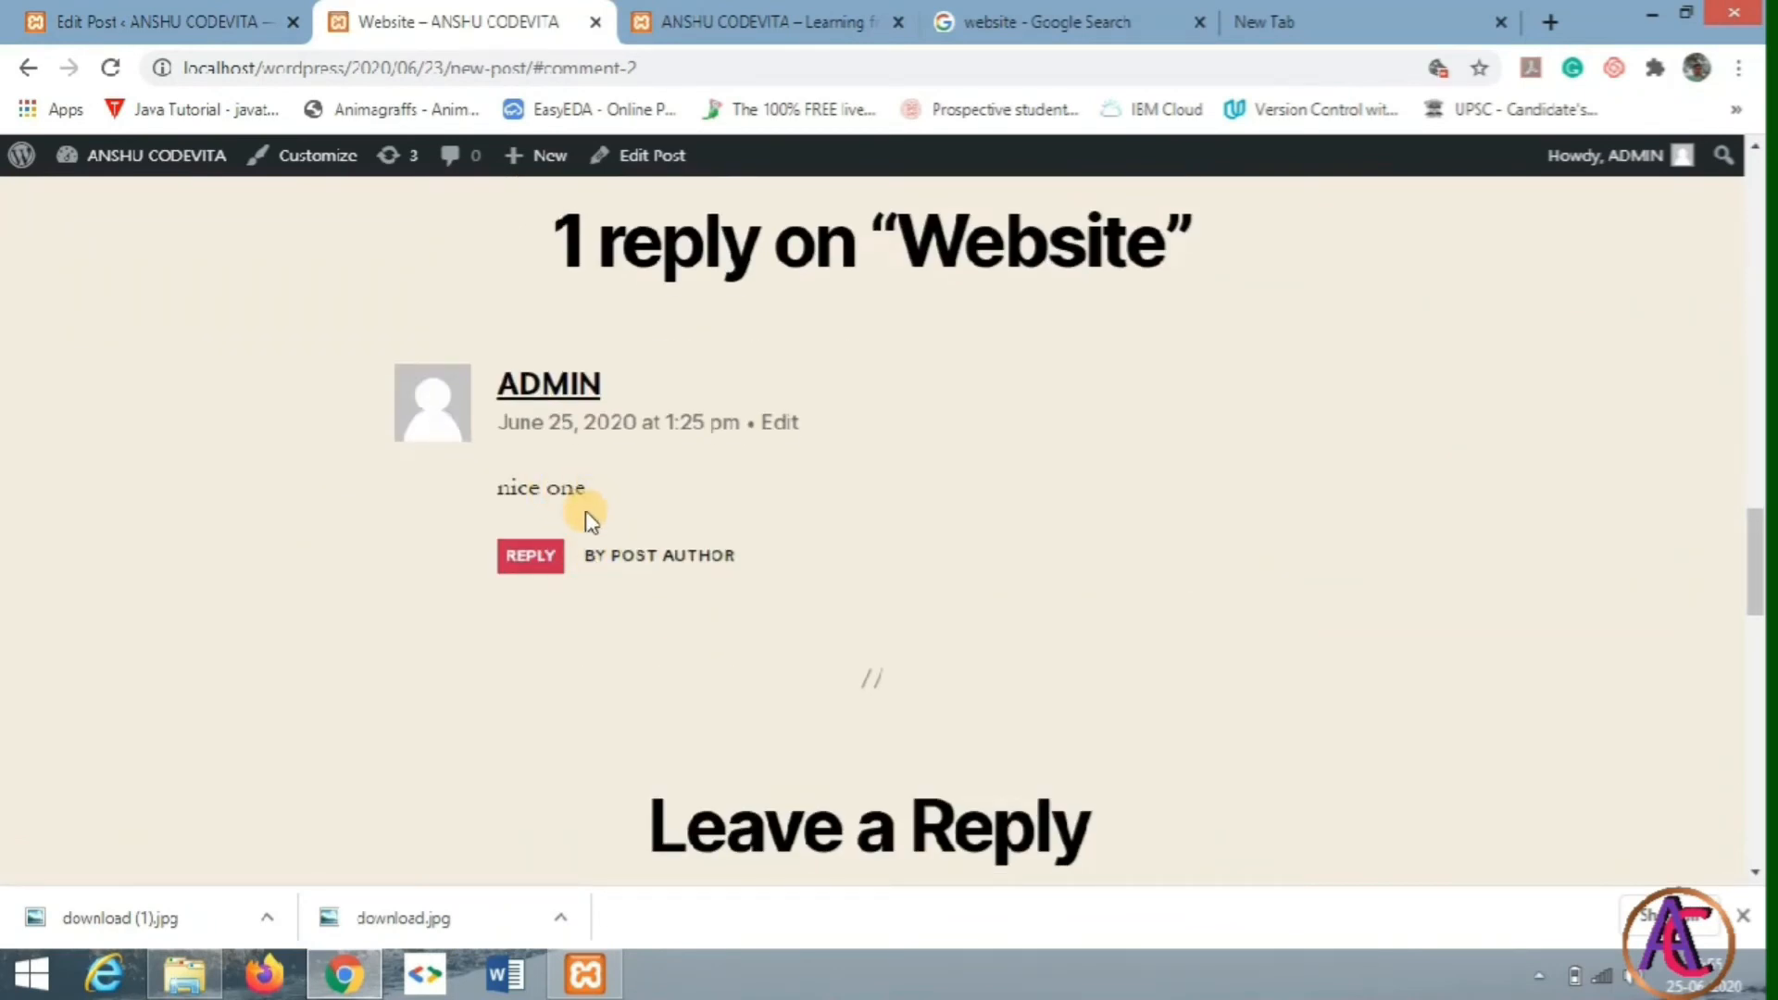
pyautogui.scroll(1, 736, 559)
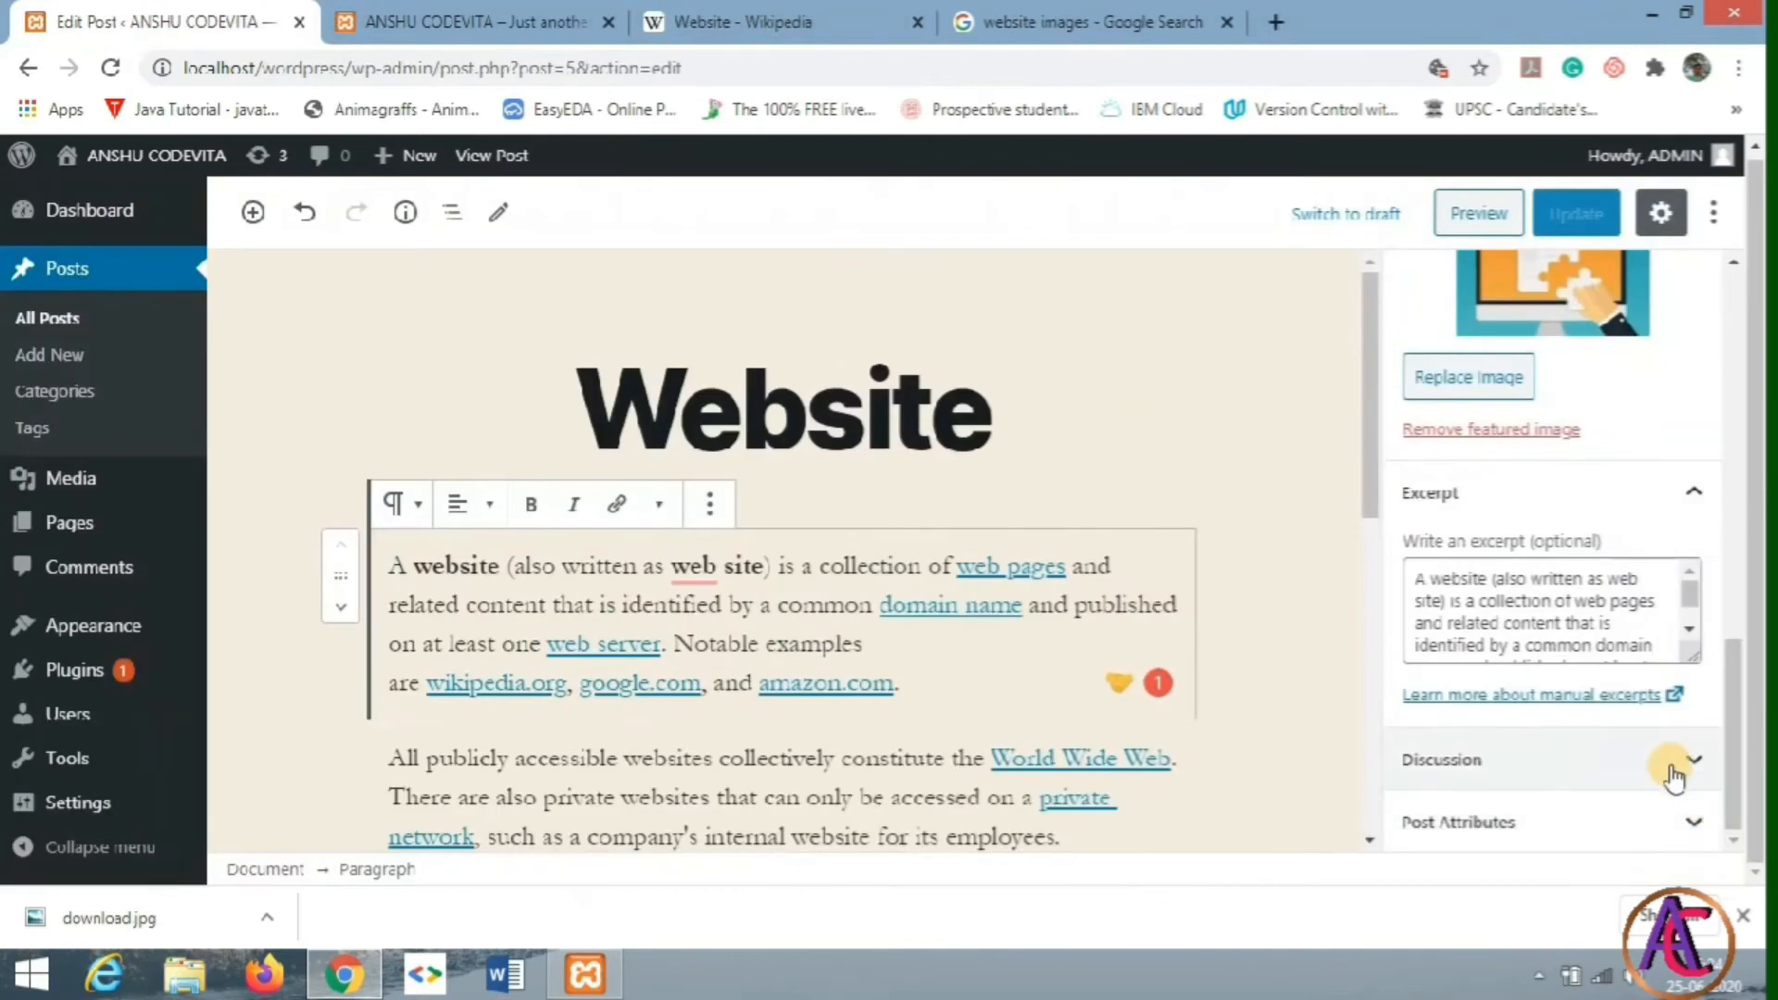
# Step: Expand the post's Discussion and Post Attributes settings and examine the comment, pingback and template options
pyautogui.click(1688, 764)
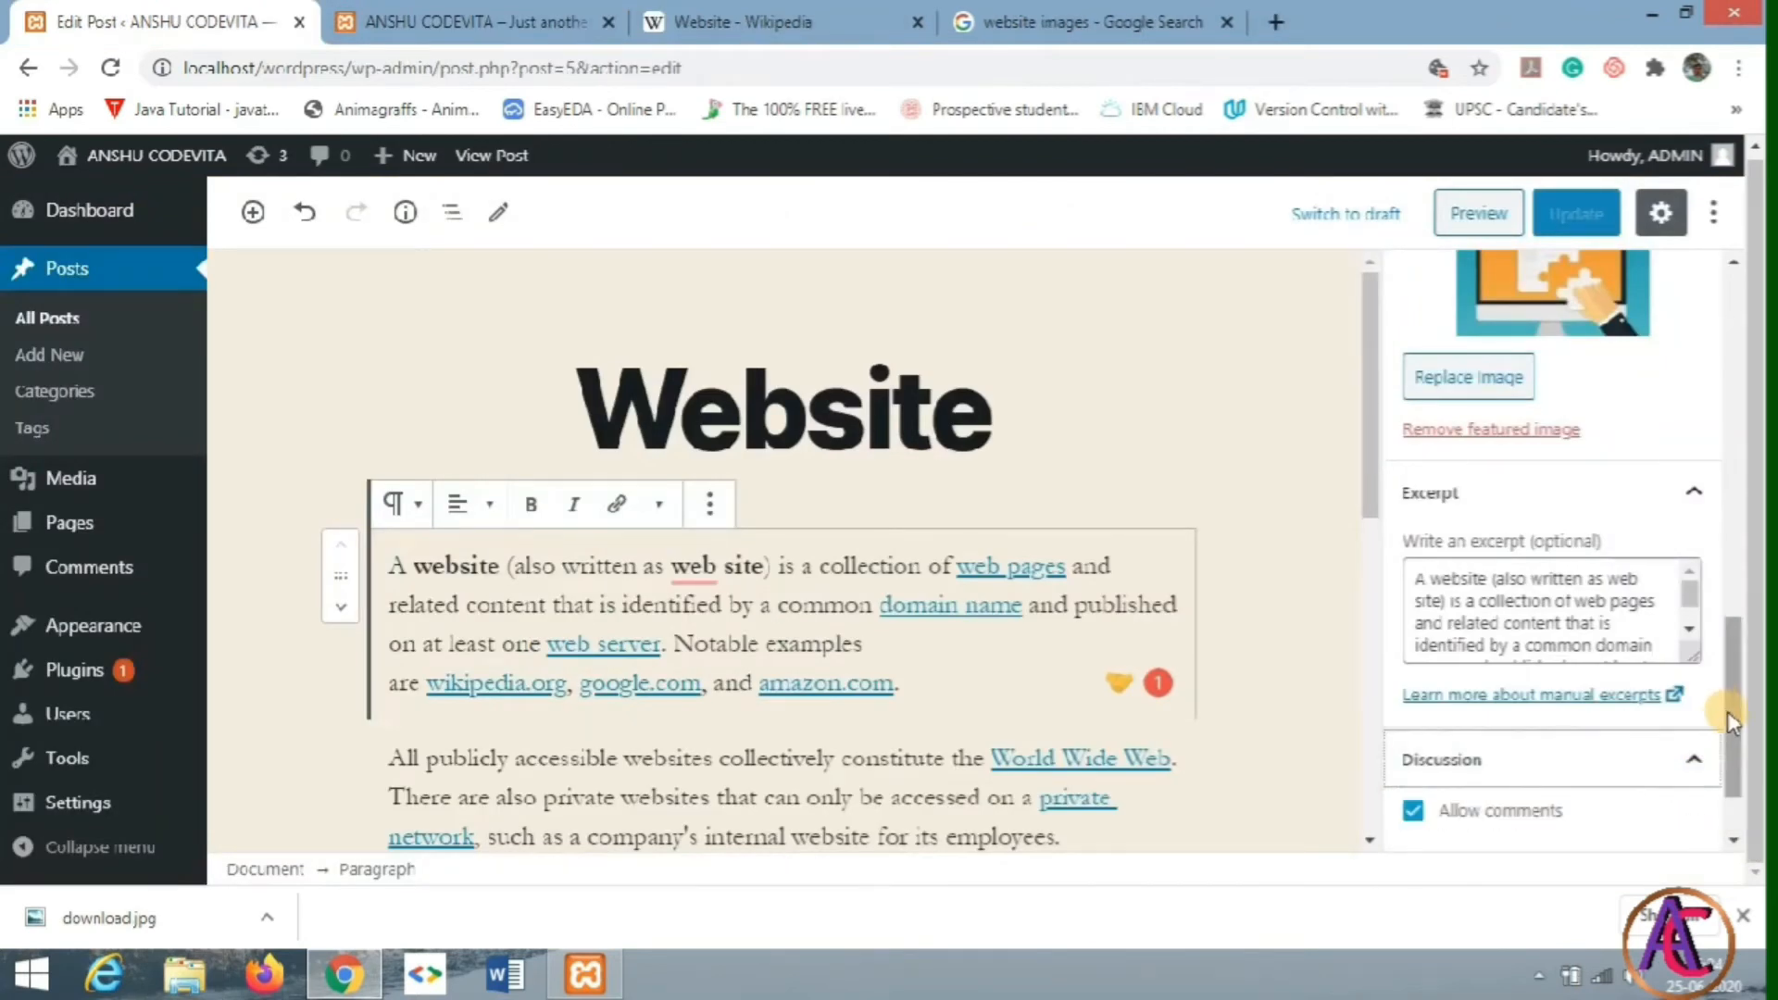
pyautogui.scroll(-1, 1728, 746)
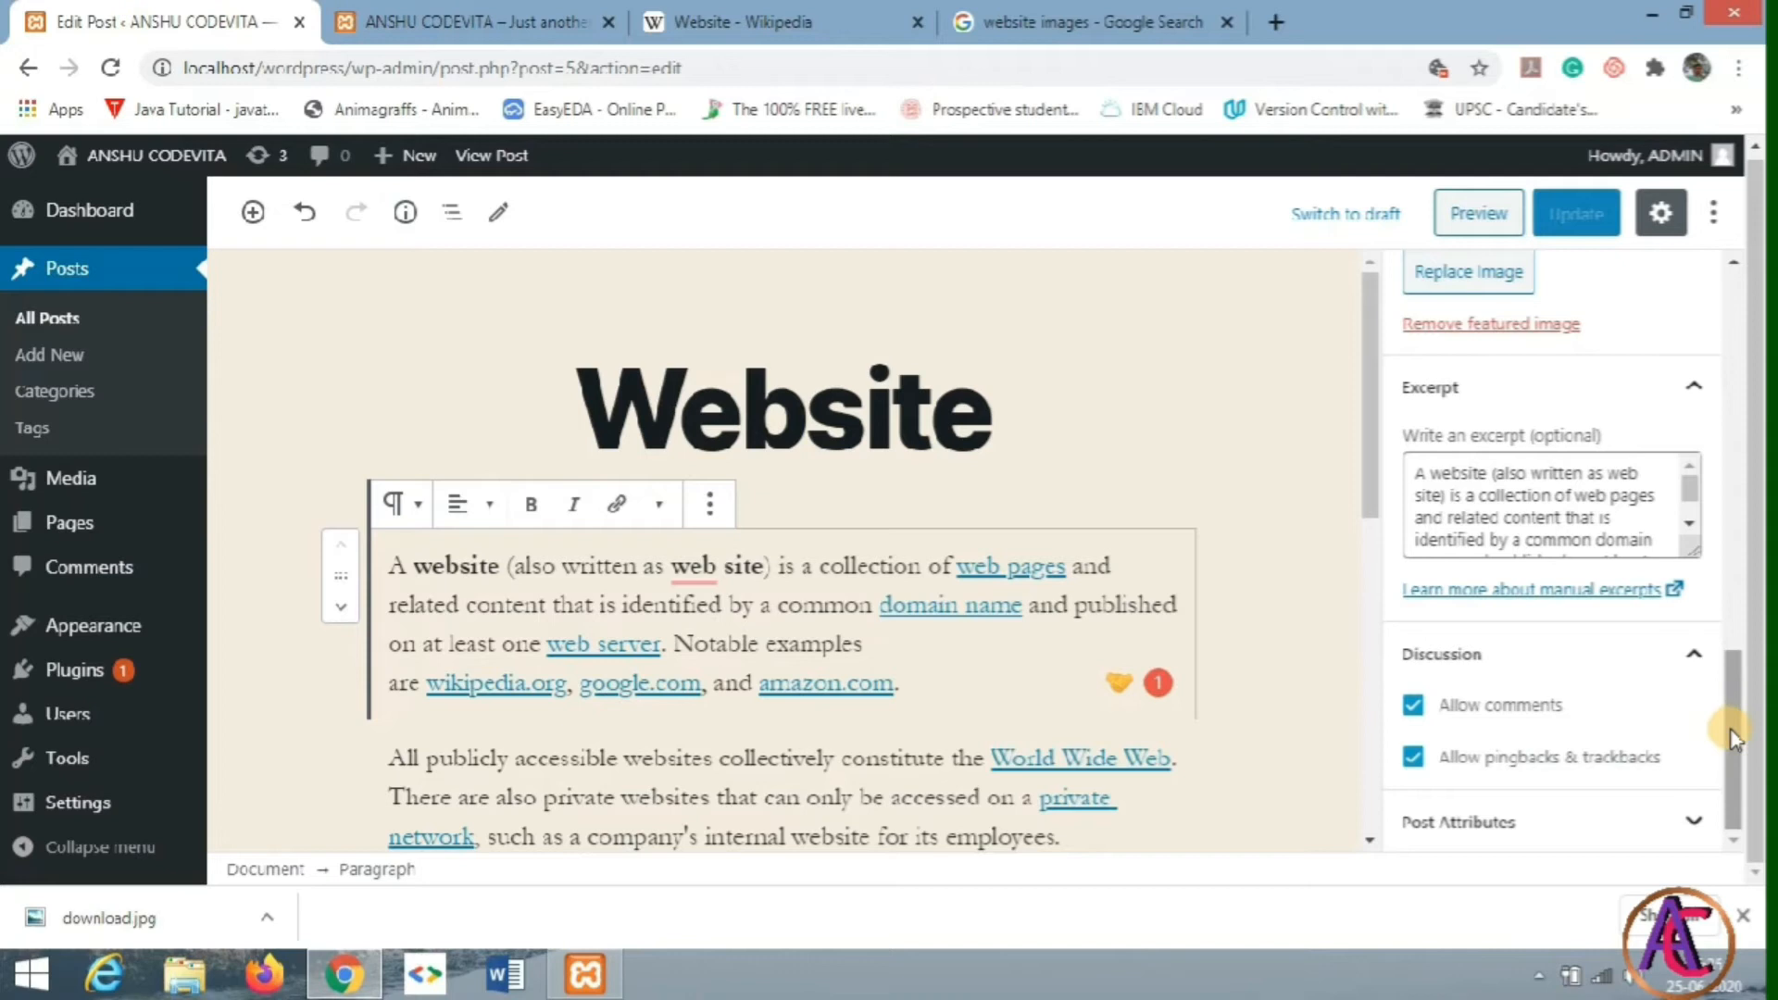
pyautogui.click(1694, 831)
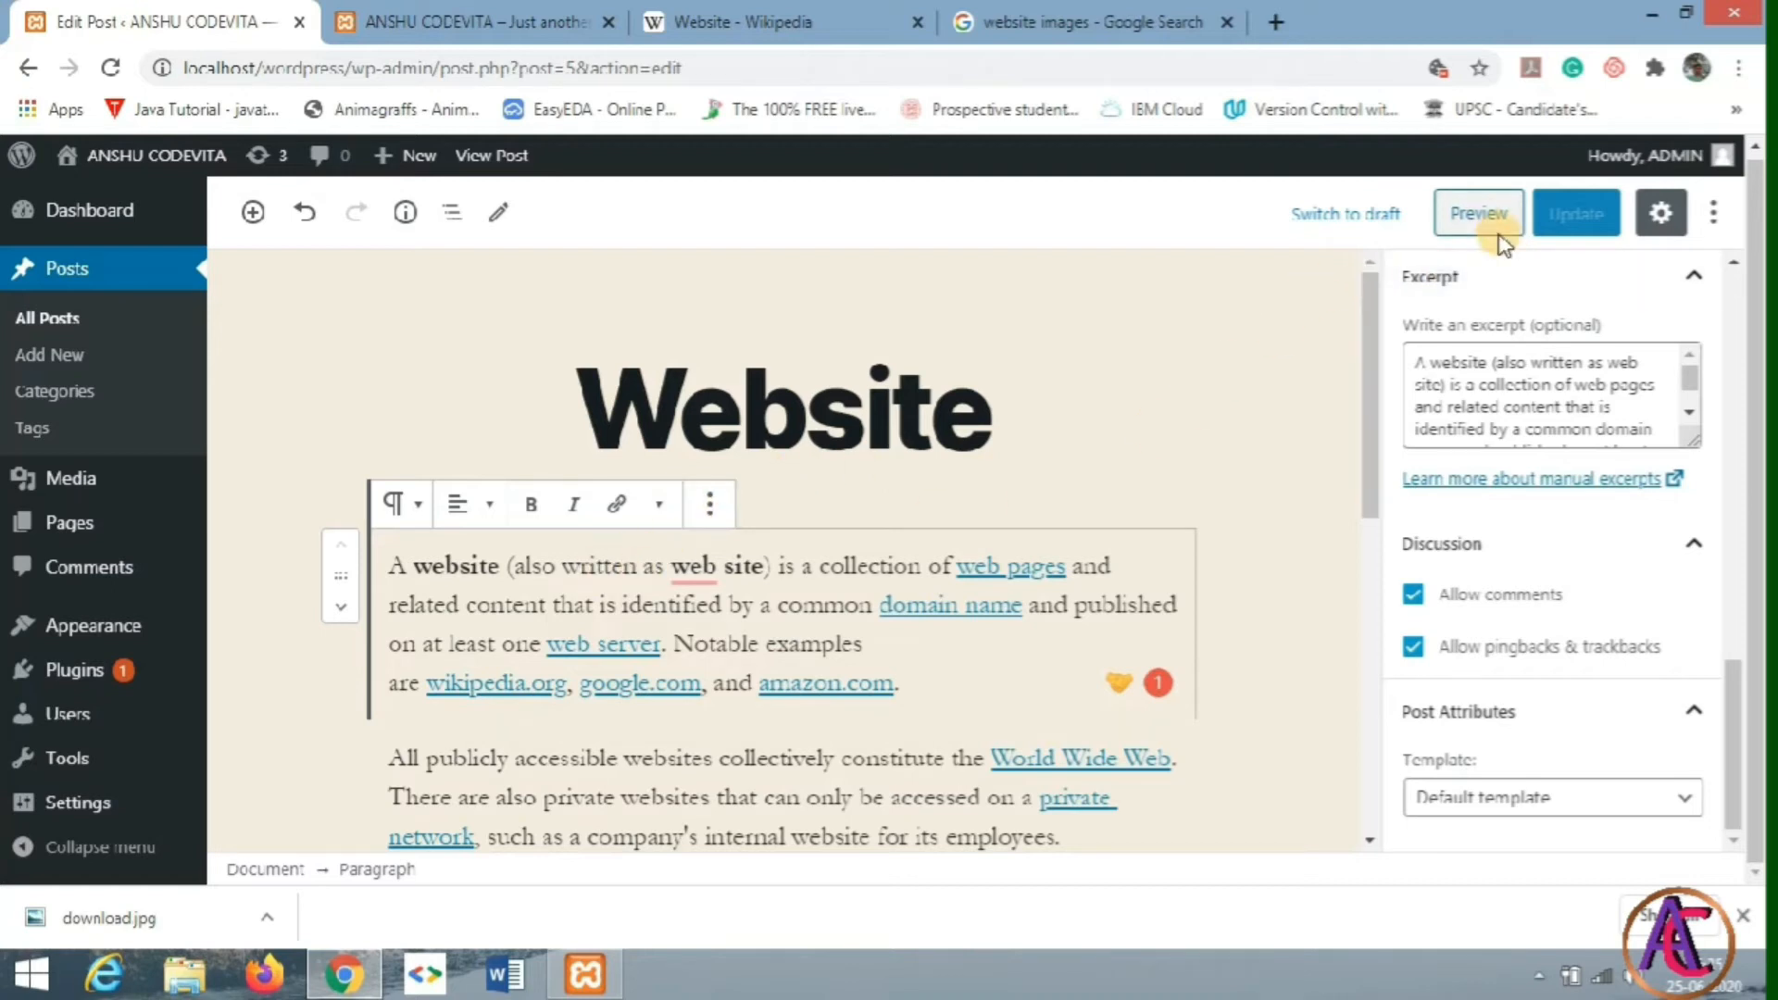
# Step: Examine the opening paragraph's block settings, including preset text sizes, color and advanced options, and close the settings
pyautogui.scroll(10, 1737, 357)
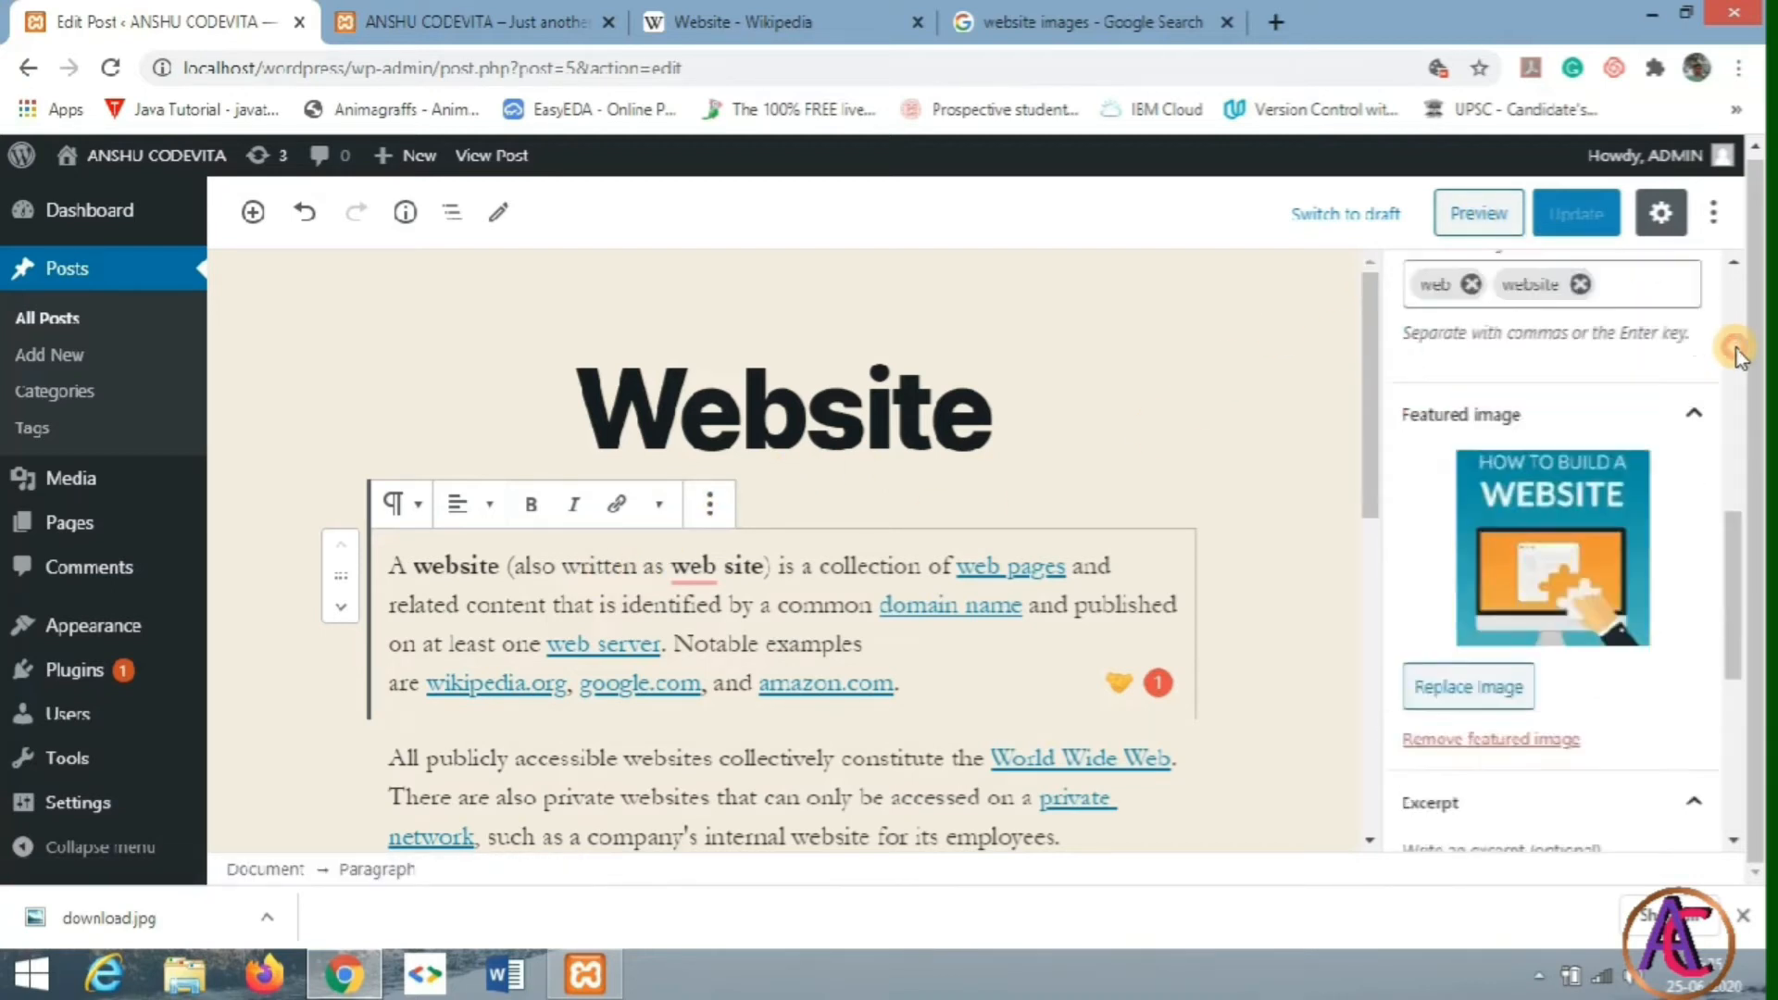
pyautogui.click(1545, 285)
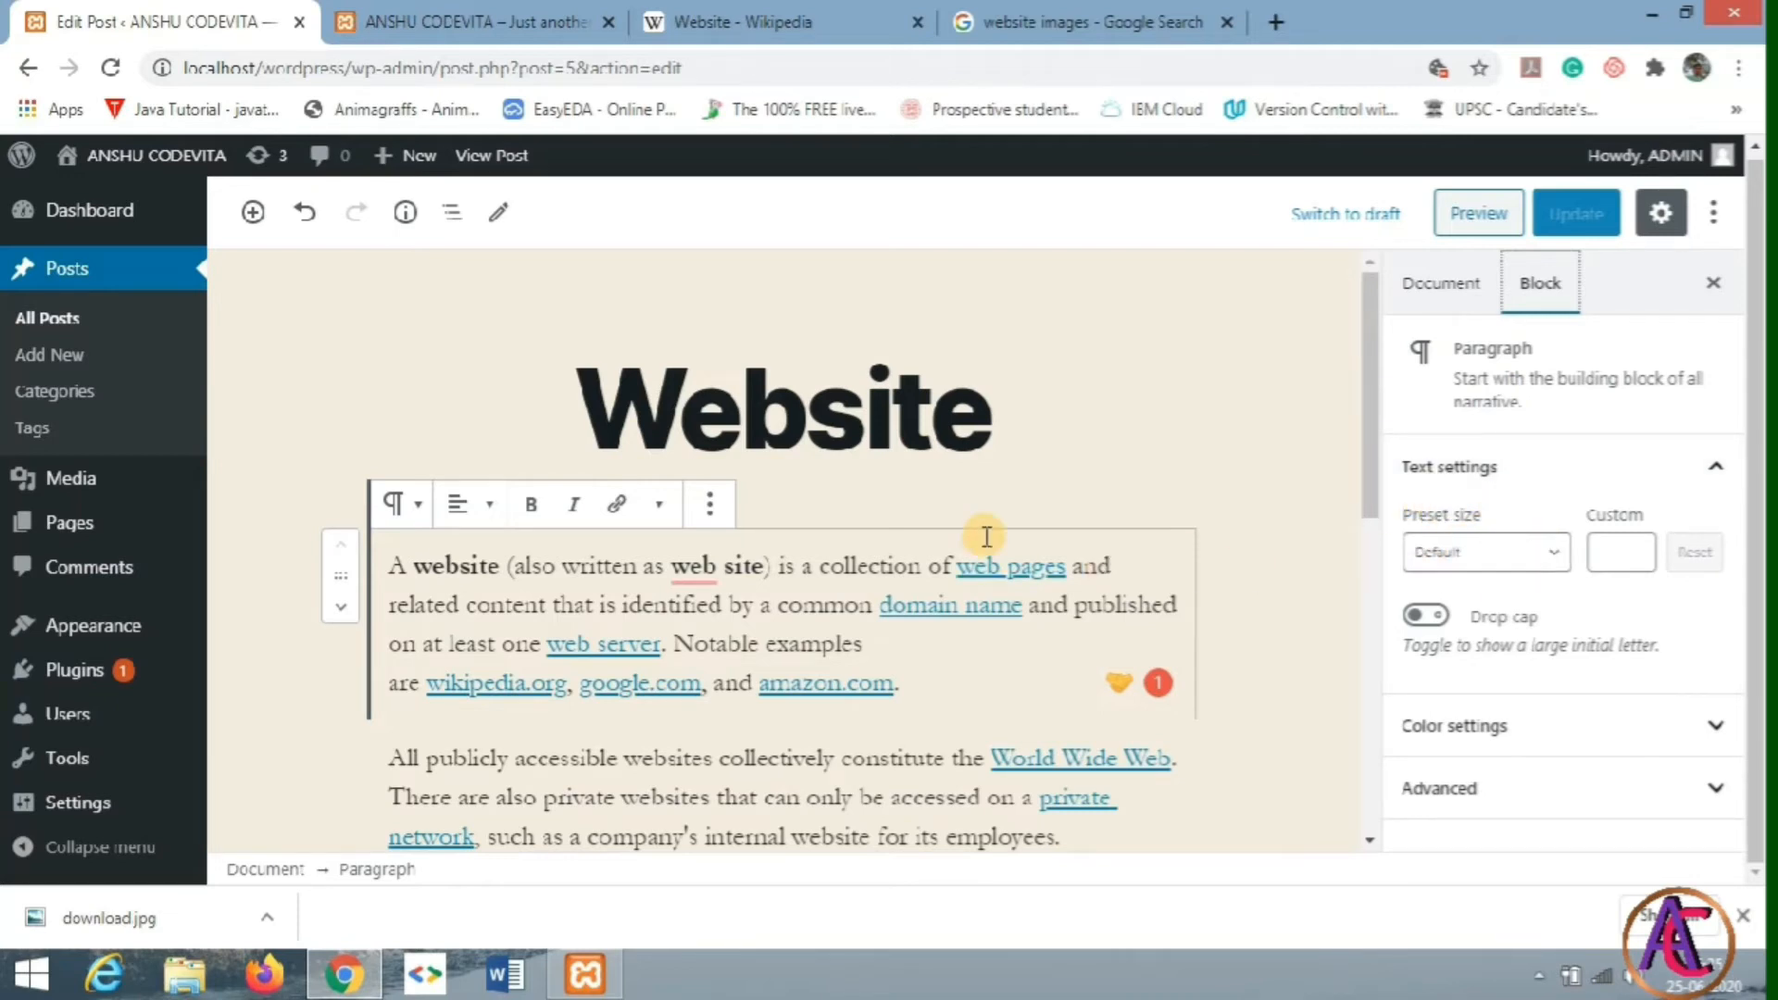
pyautogui.click(1551, 561)
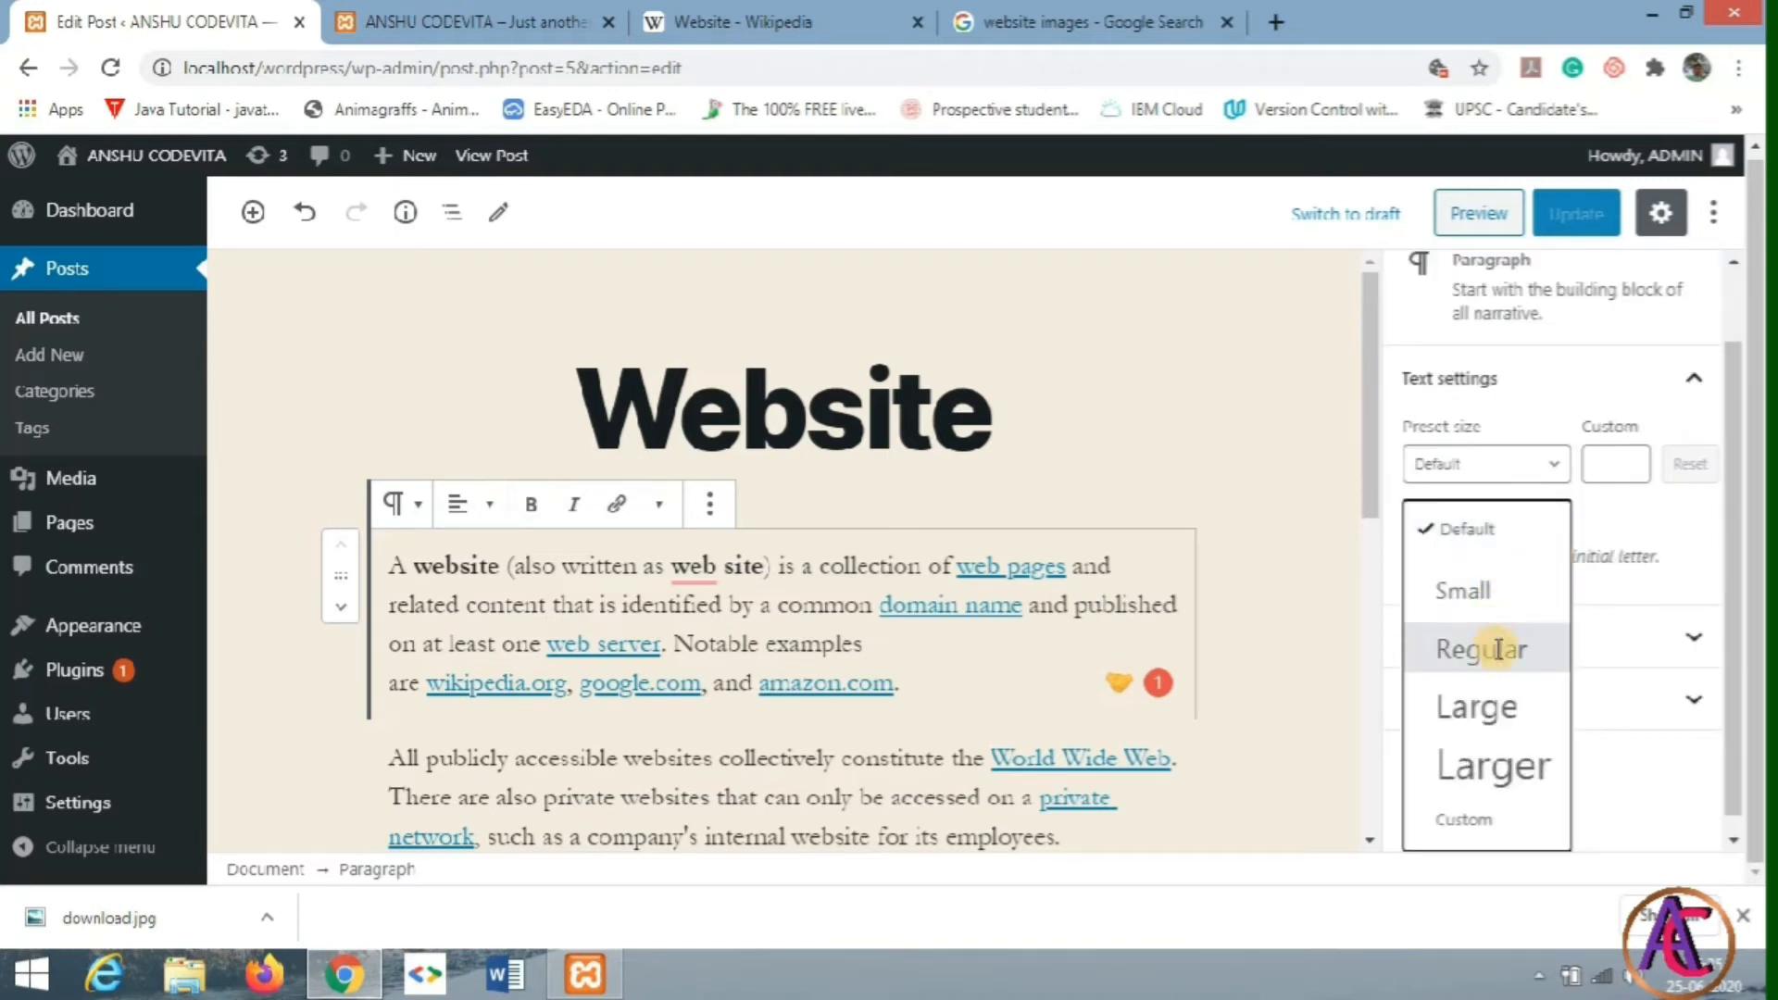
pyautogui.click(1663, 512)
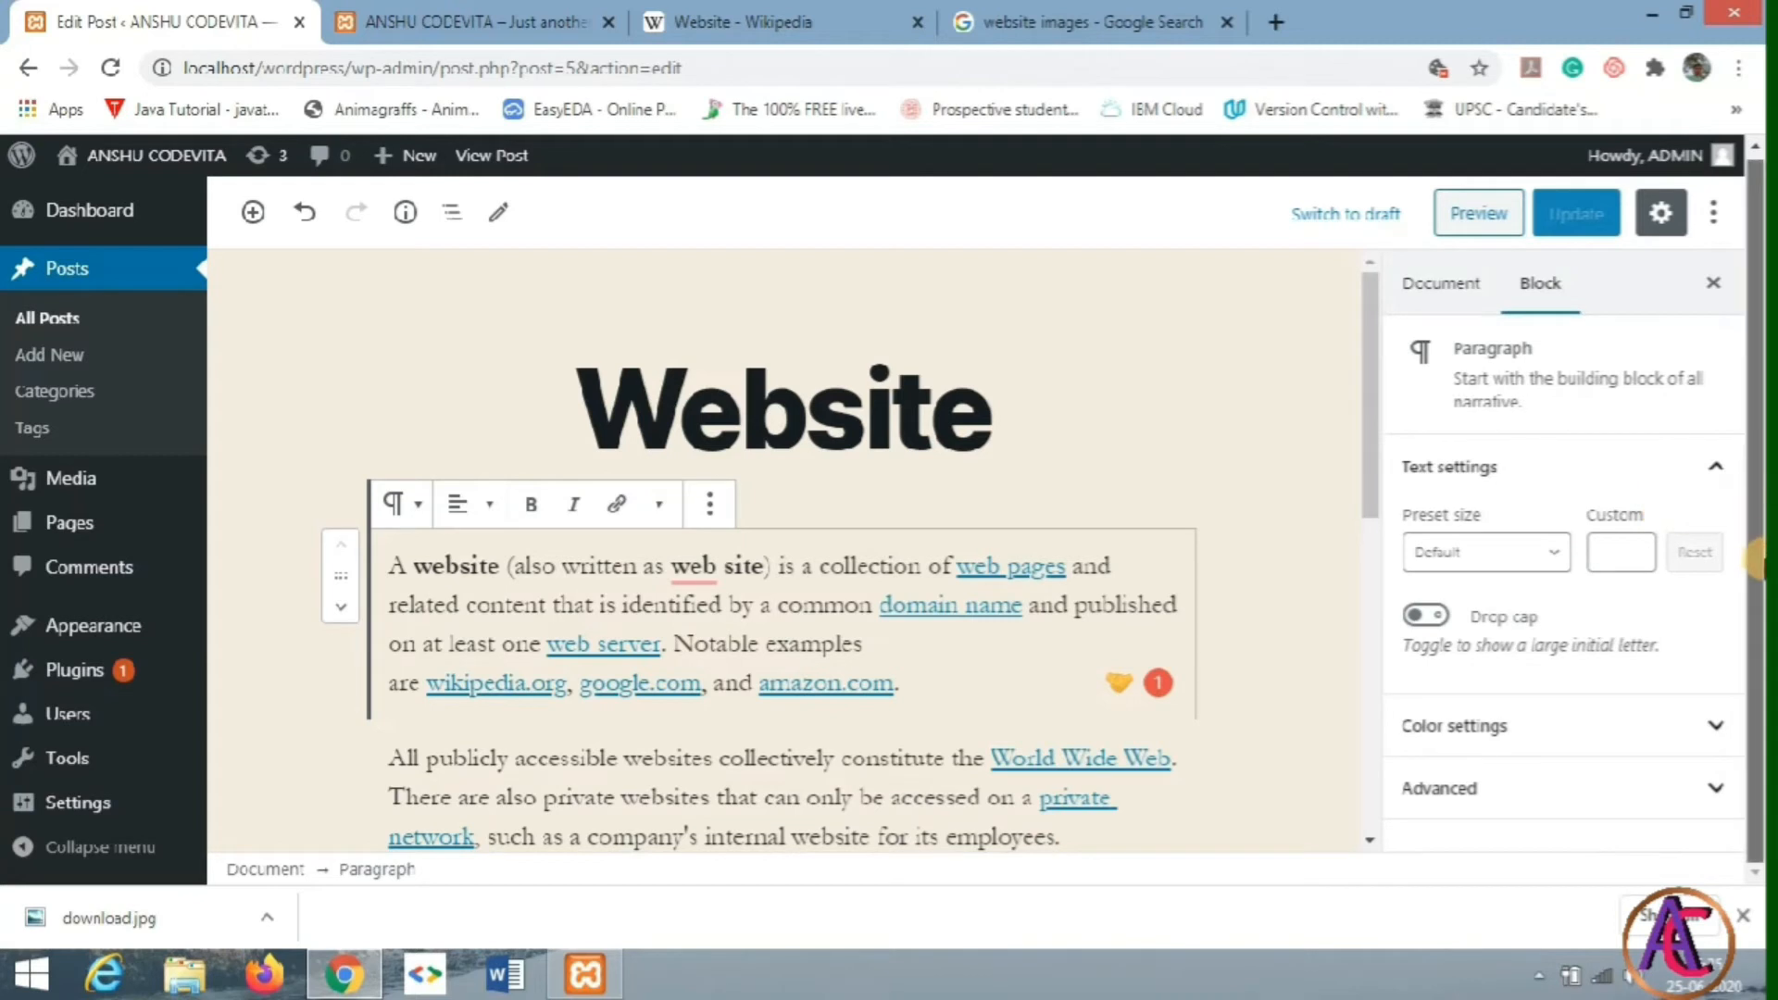
pyautogui.click(1723, 732)
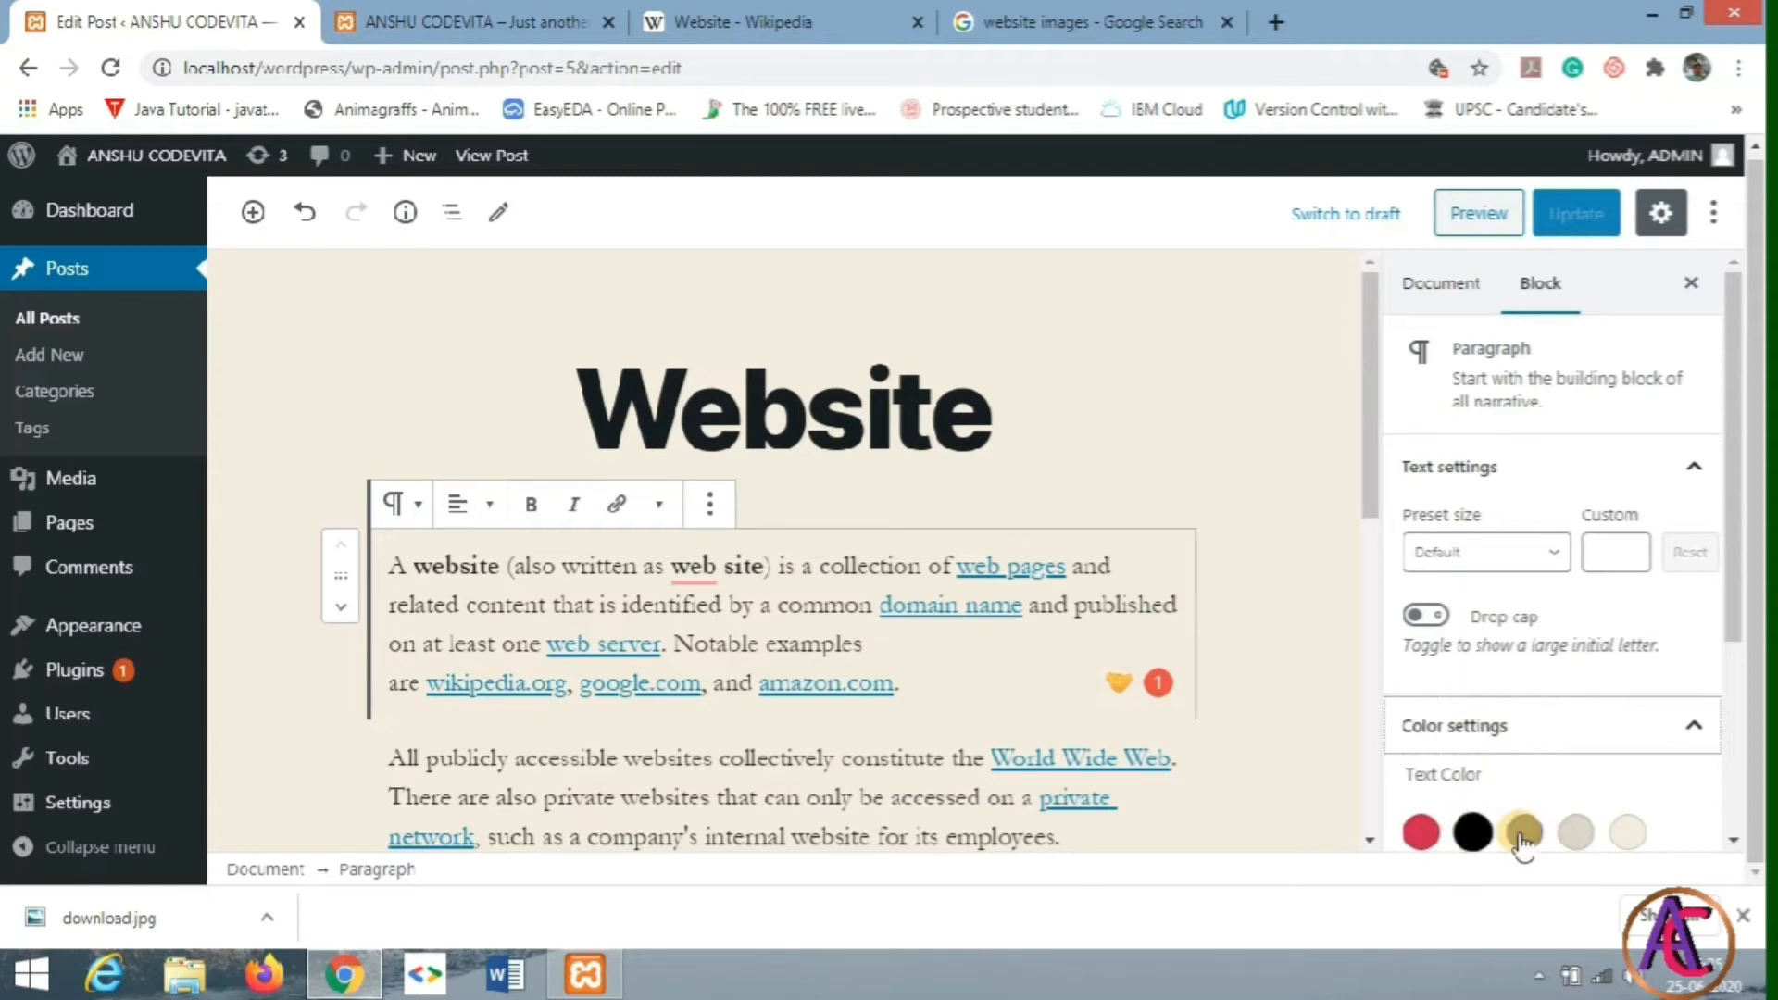
pyautogui.click(1700, 726)
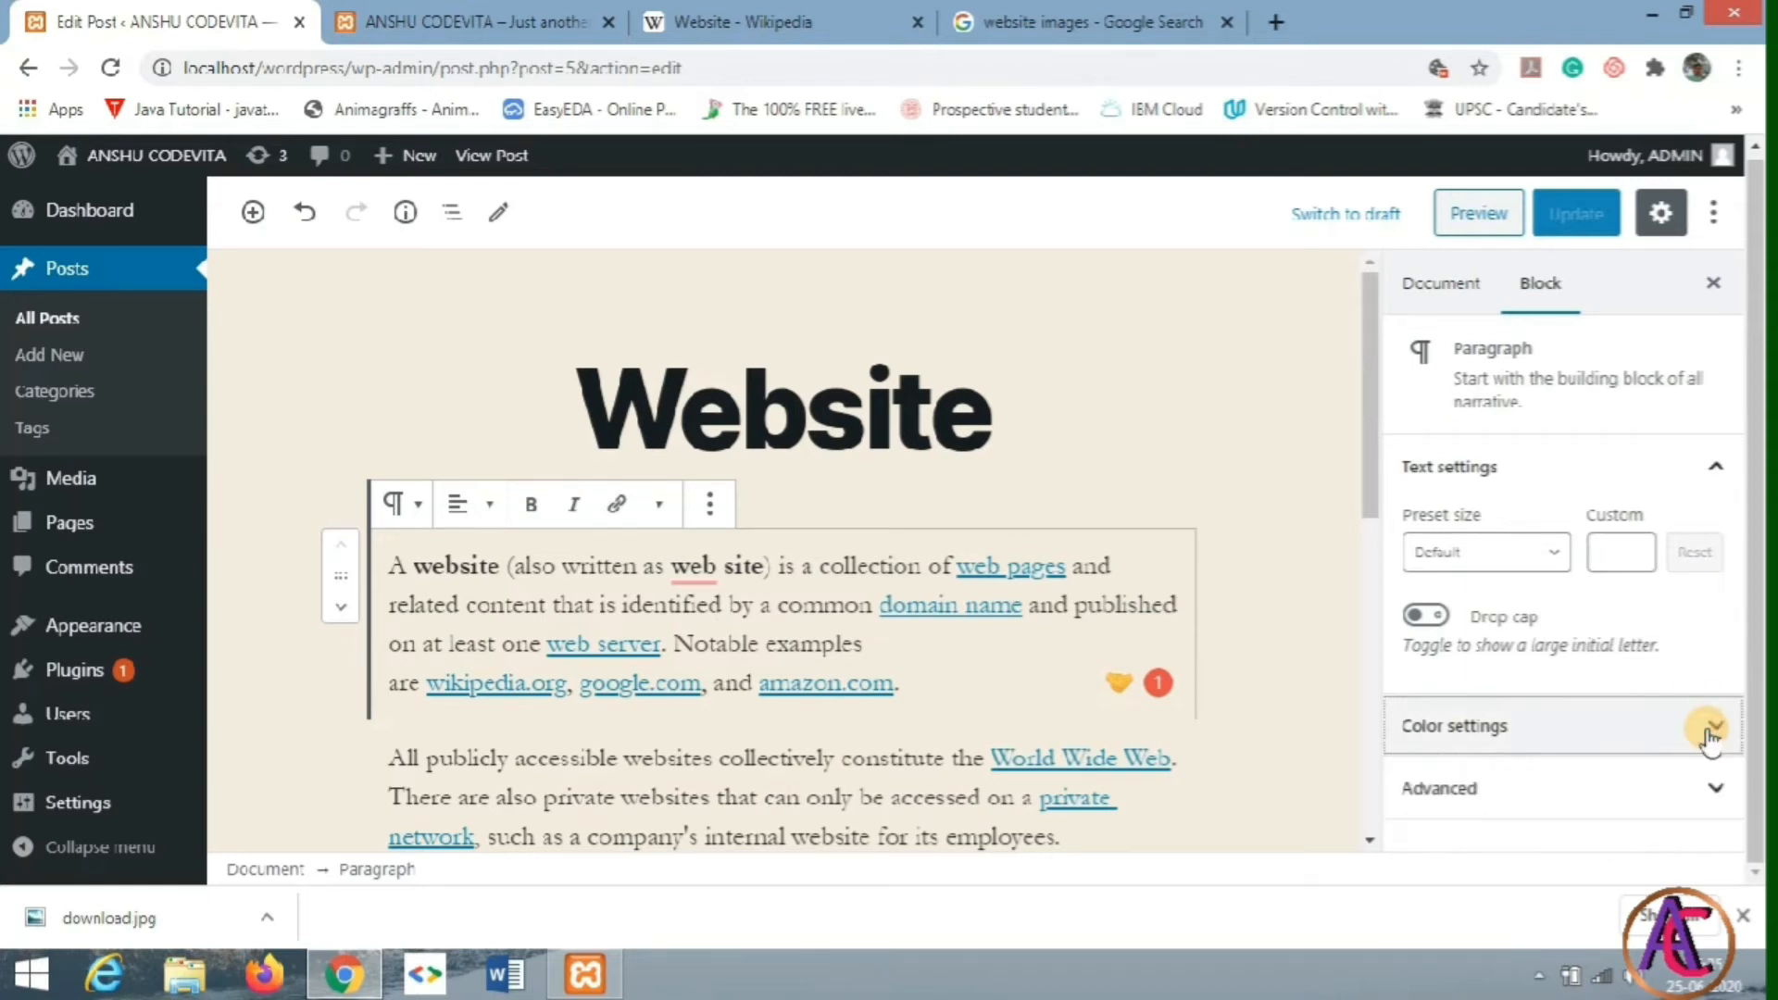
pyautogui.click(1716, 790)
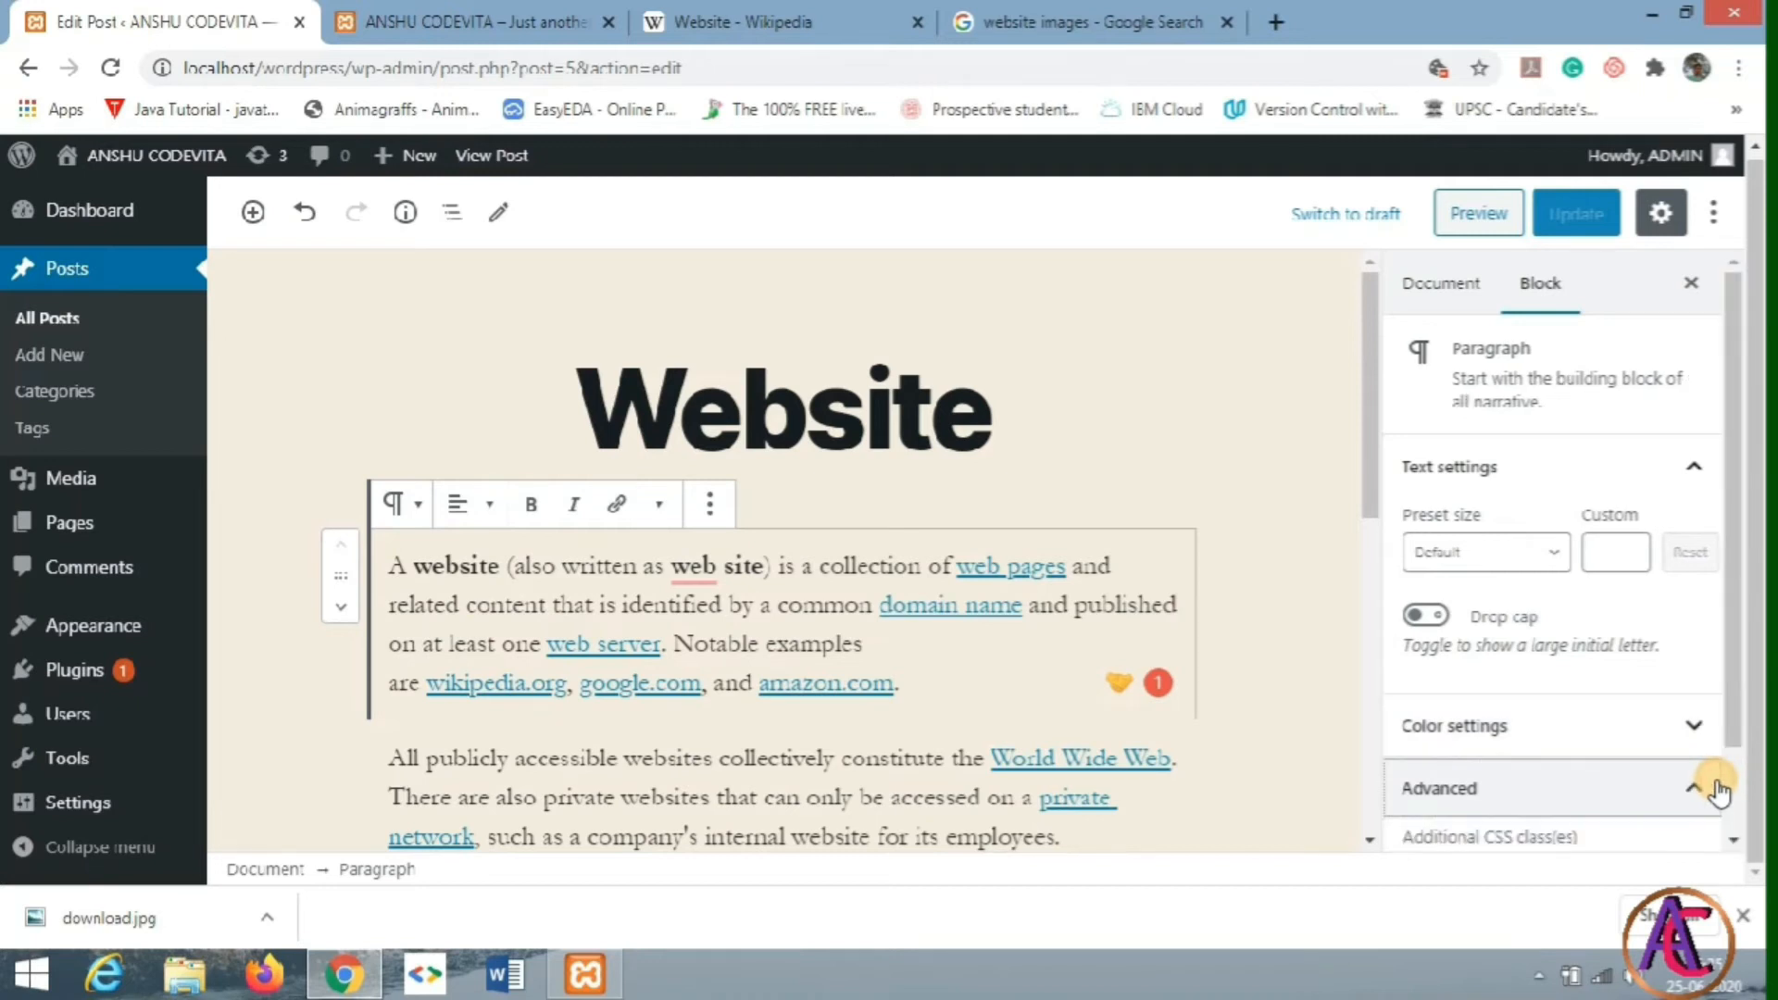
pyautogui.click(1718, 790)
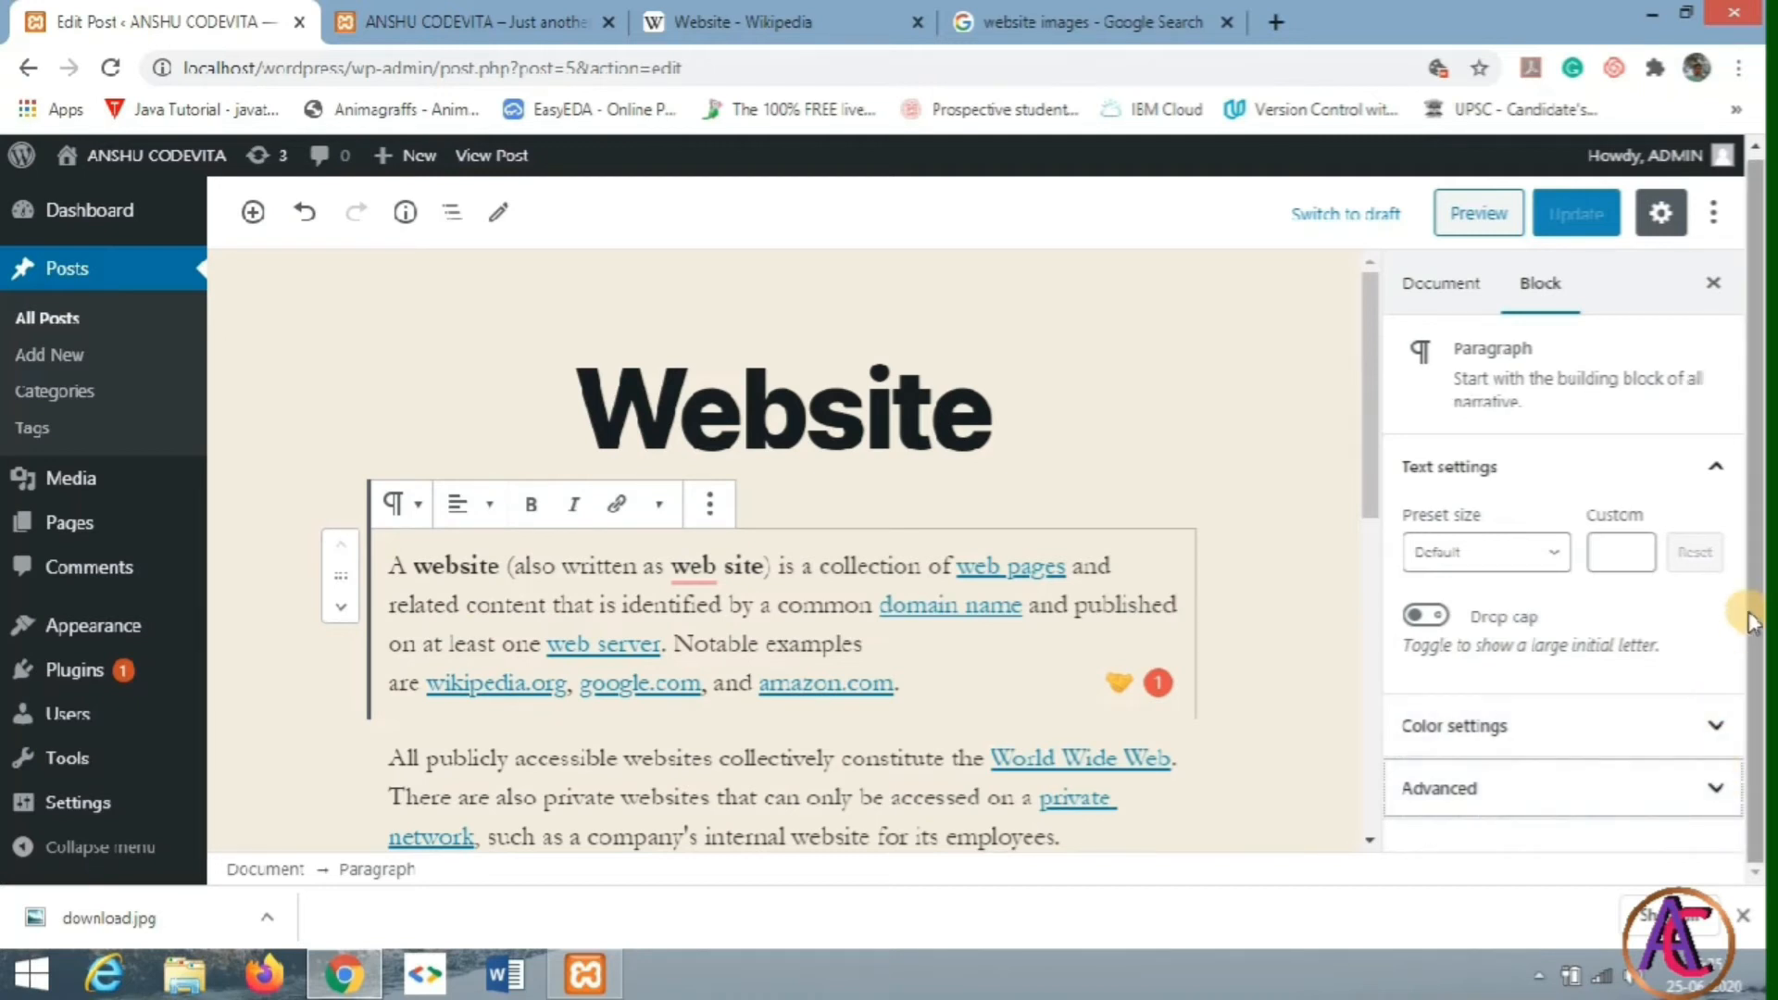
pyautogui.click(1709, 284)
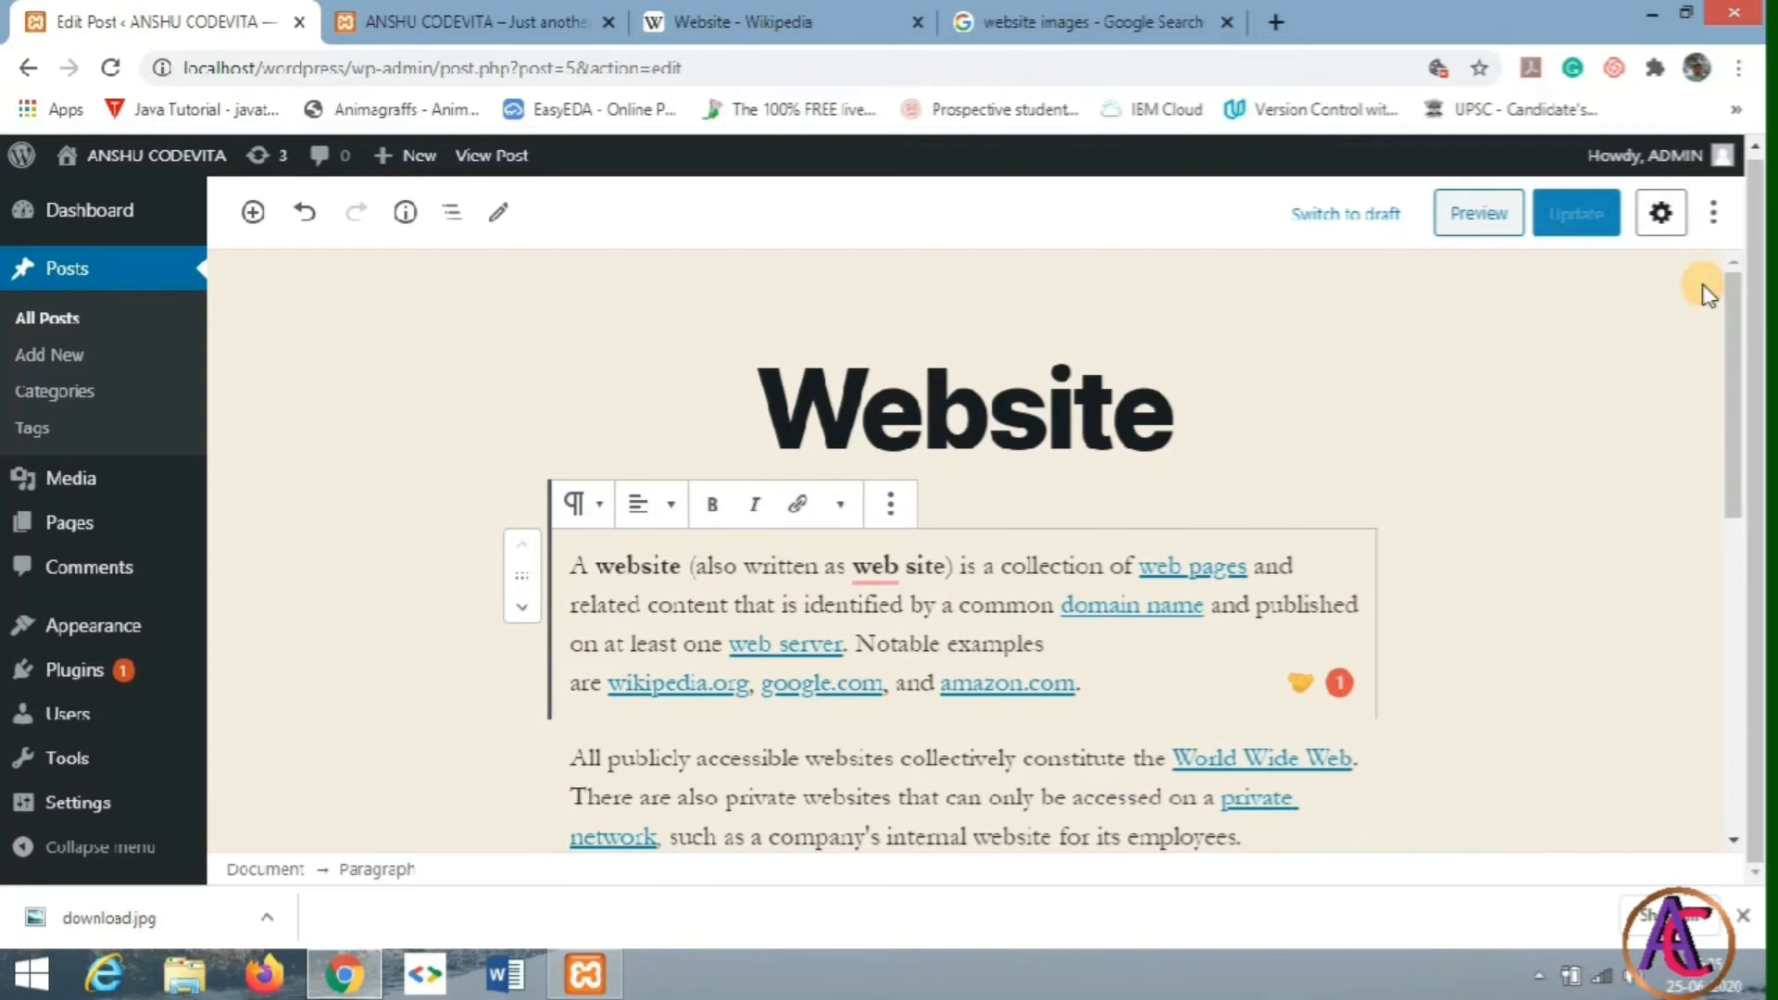
# Step: Reload the live site's home page and examine the Website post's category, featured image and content
pyautogui.click(516, 24)
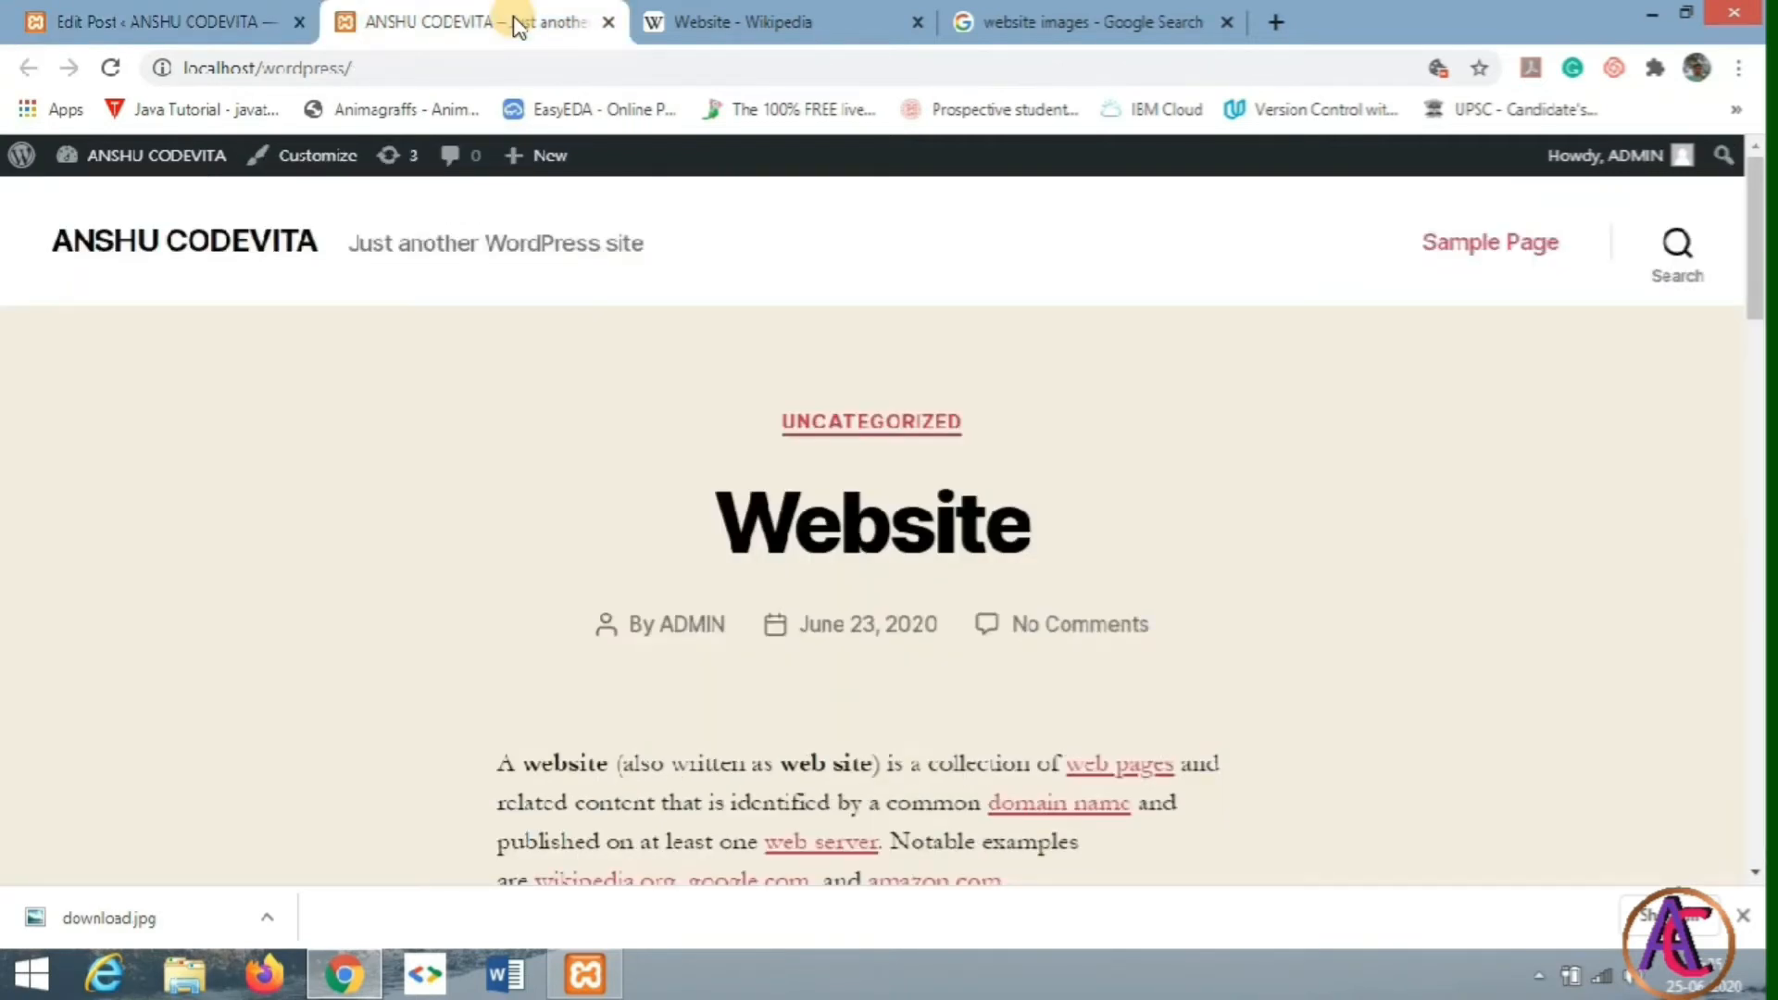
pyautogui.click(110, 67)
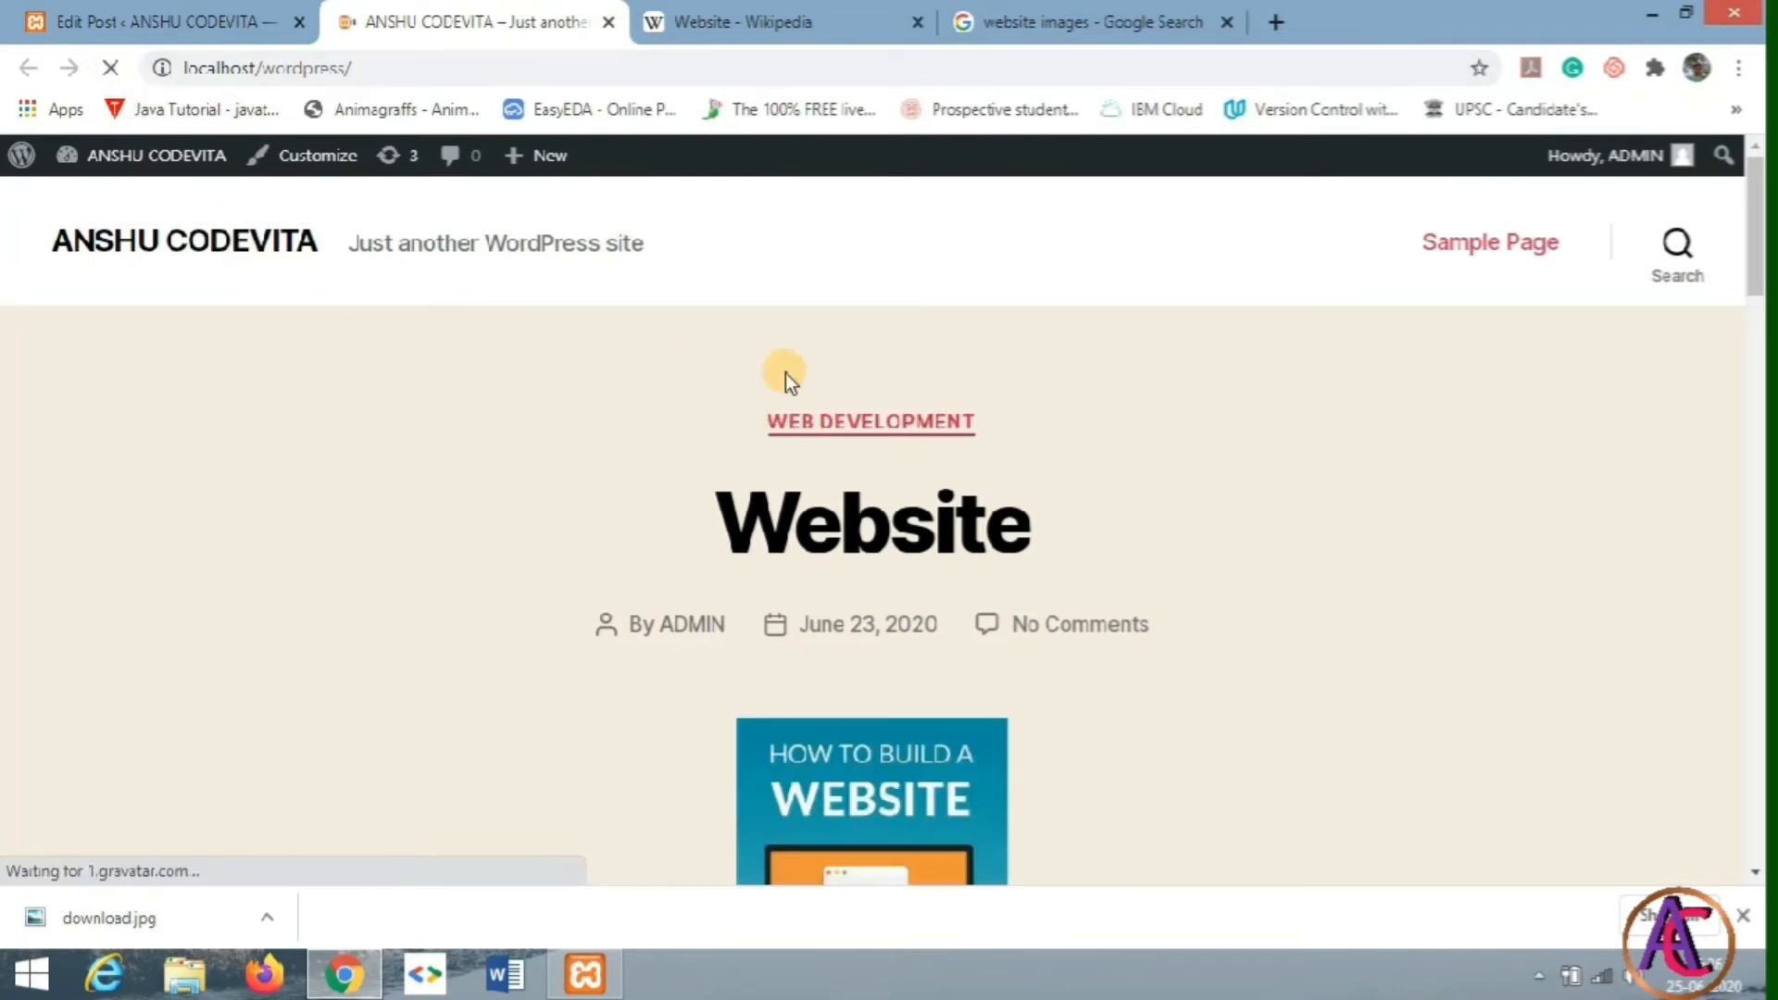
pyautogui.scroll(-1, 1021, 433)
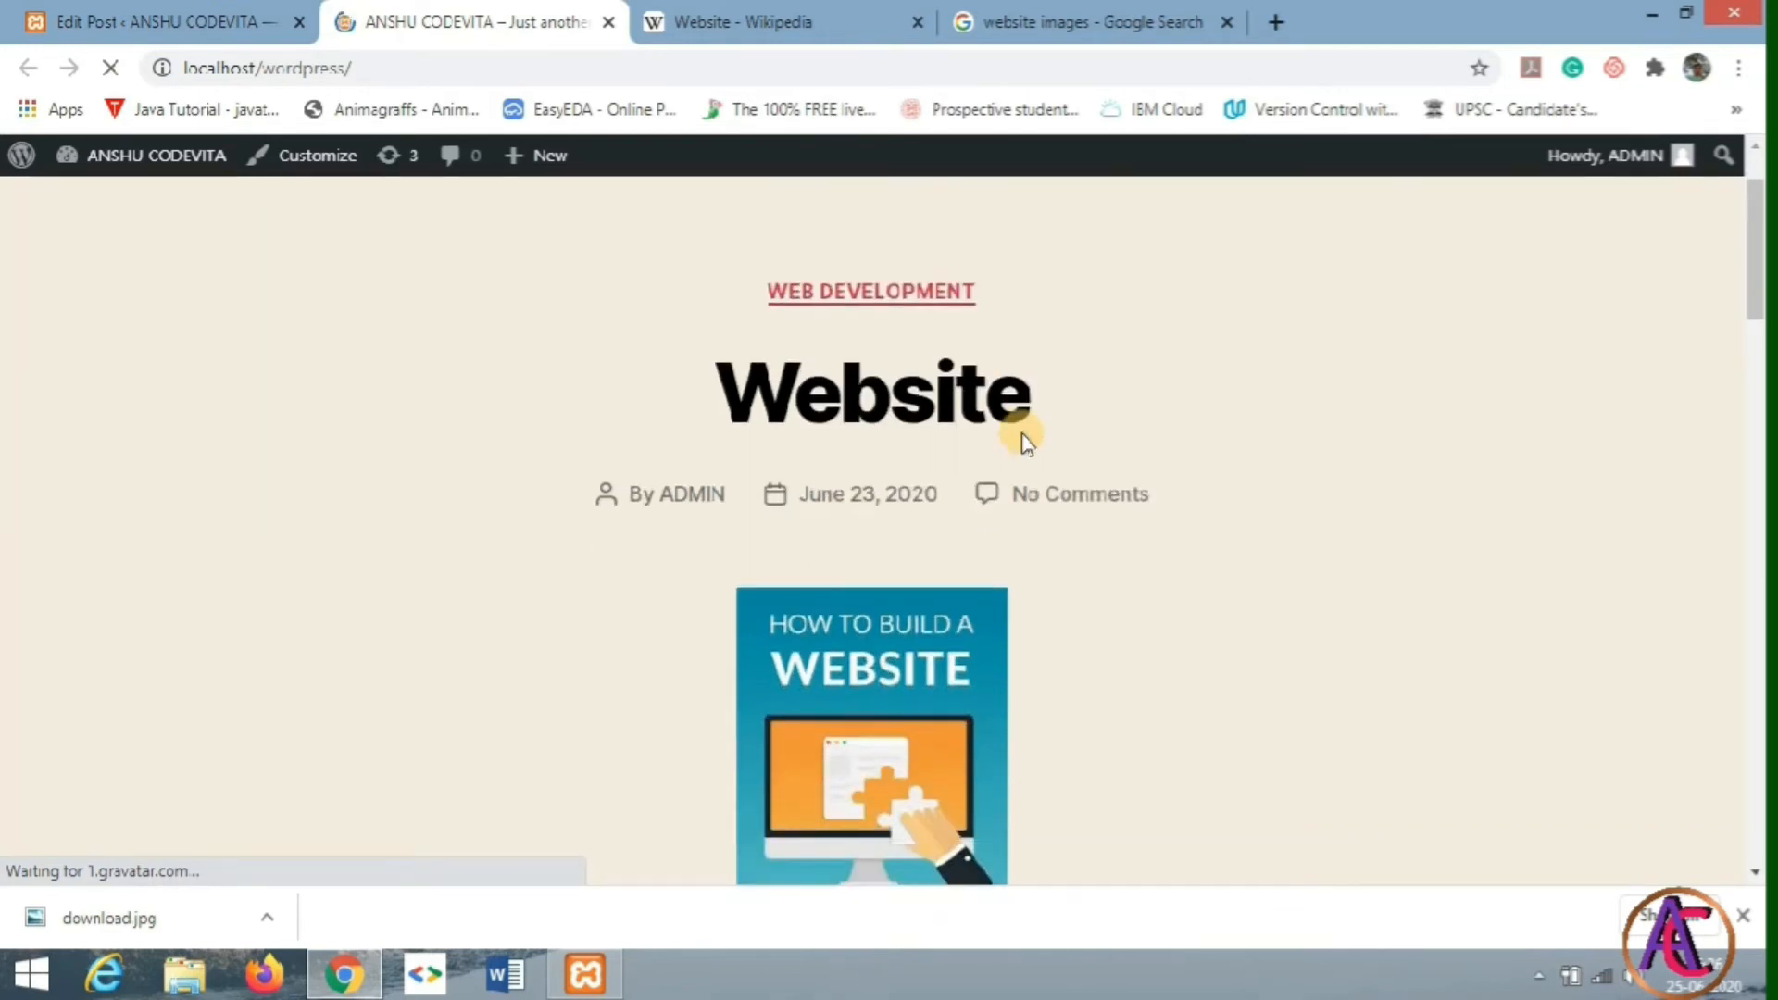
pyautogui.rightClick(1189, 331)
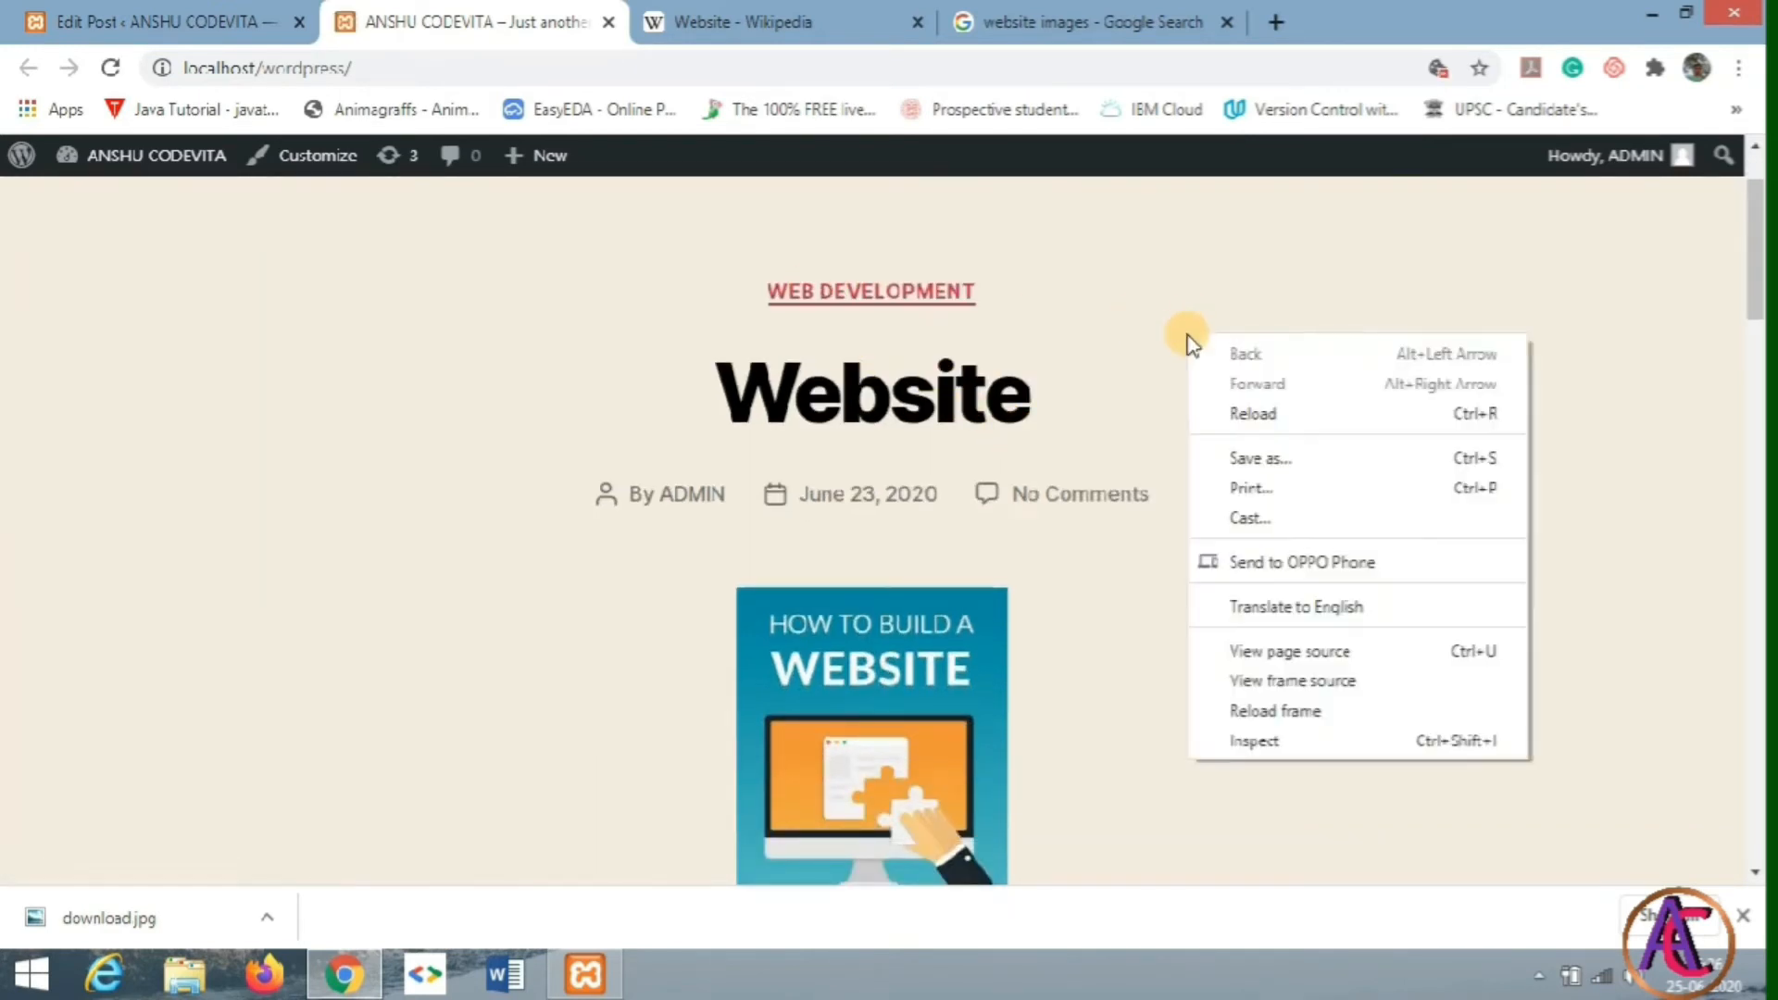
pyautogui.click(667, 363)
pyautogui.scroll(-5, 665, 366)
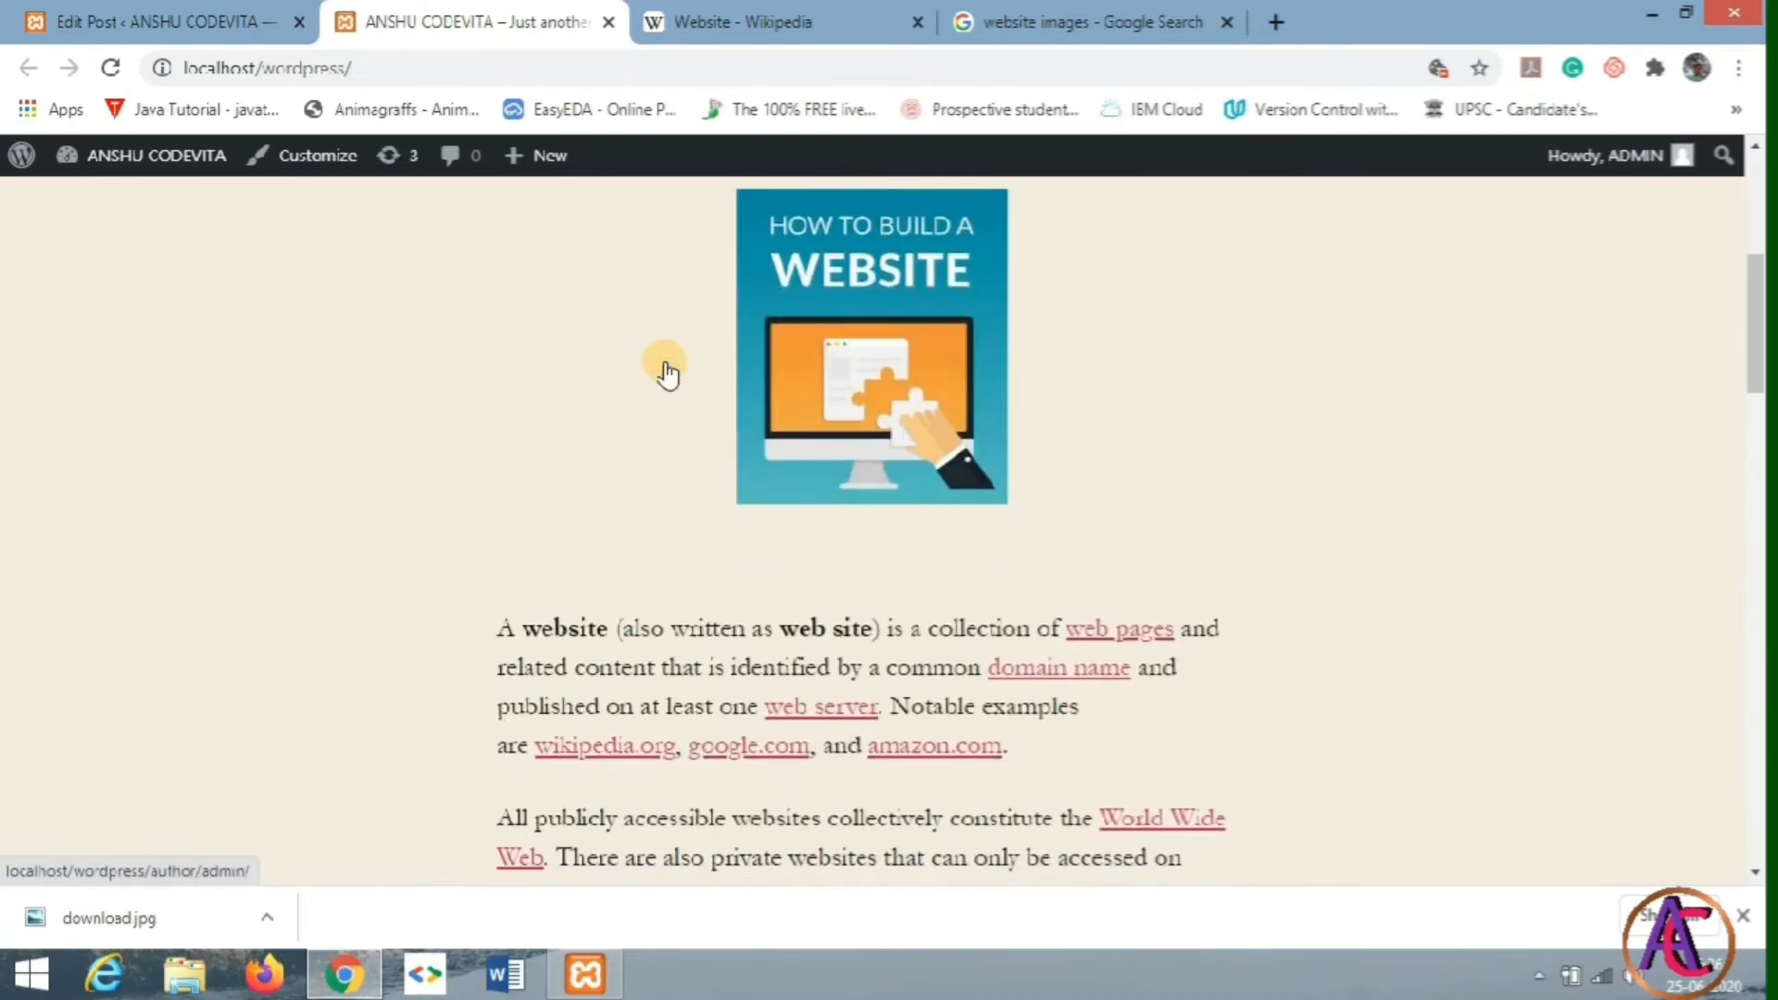
pyautogui.scroll(-5, 543, 404)
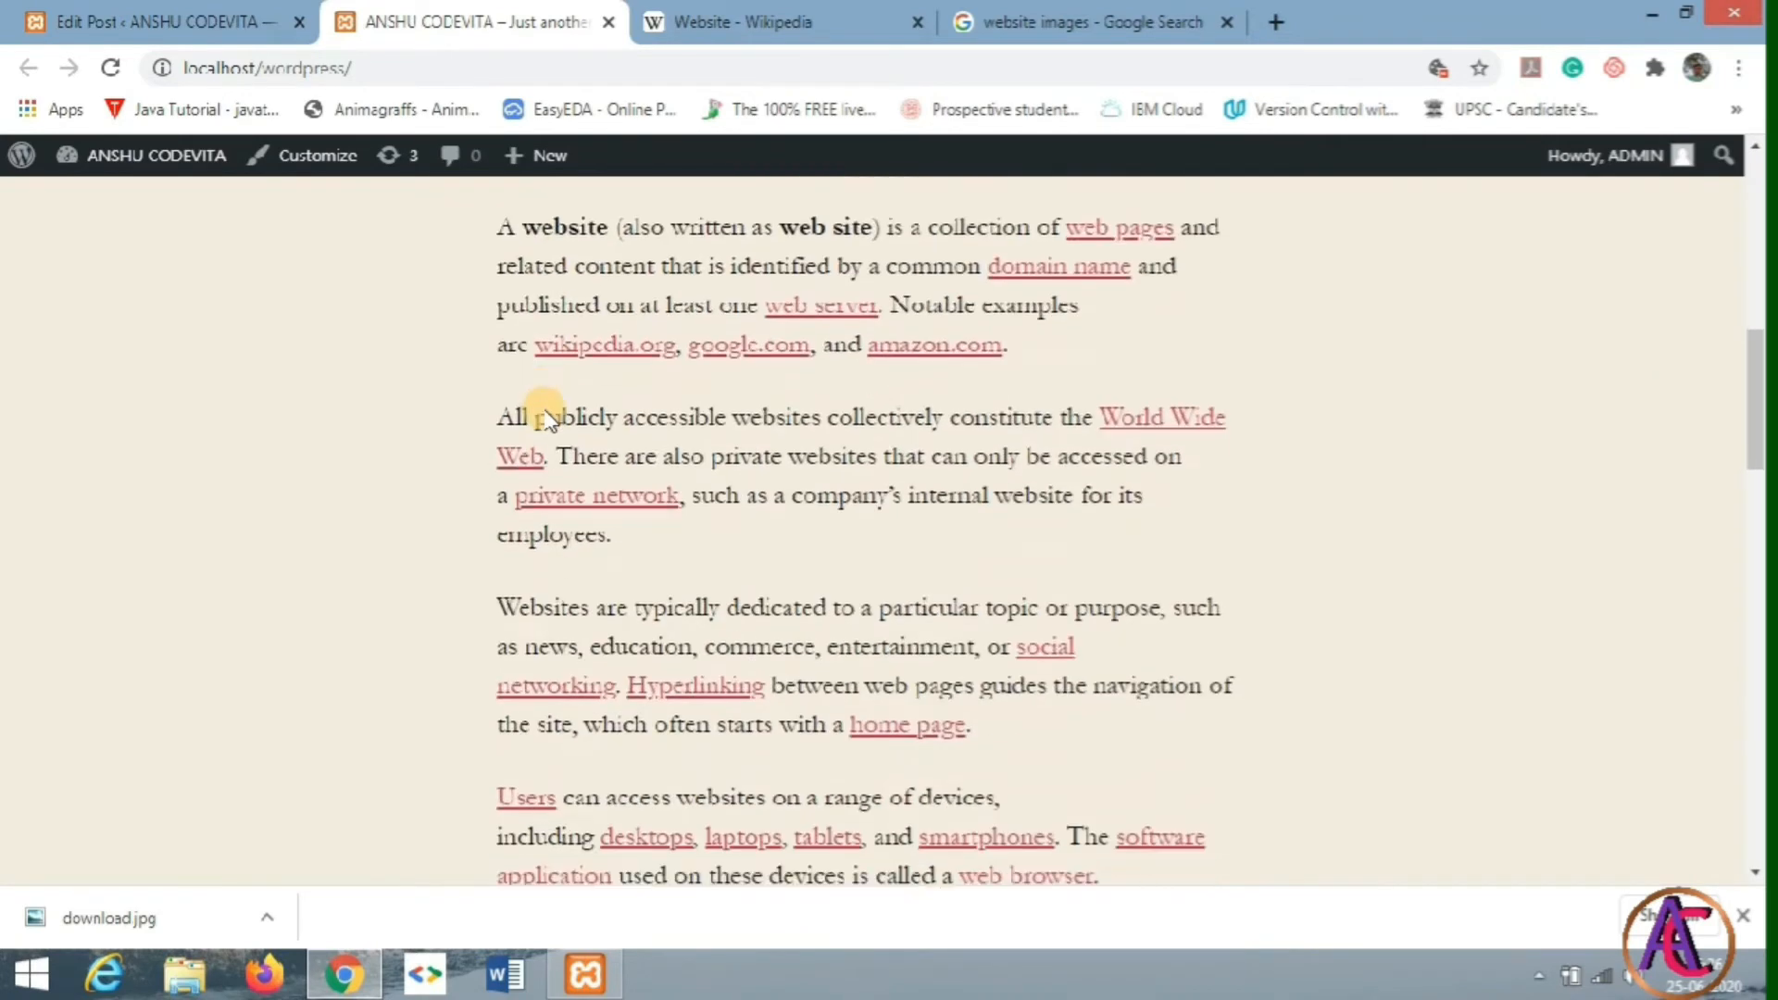
# Step: Examine the Website post's tags, the Hello world! post and the site tagline on the live home page
pyautogui.scroll(-5, 549, 409)
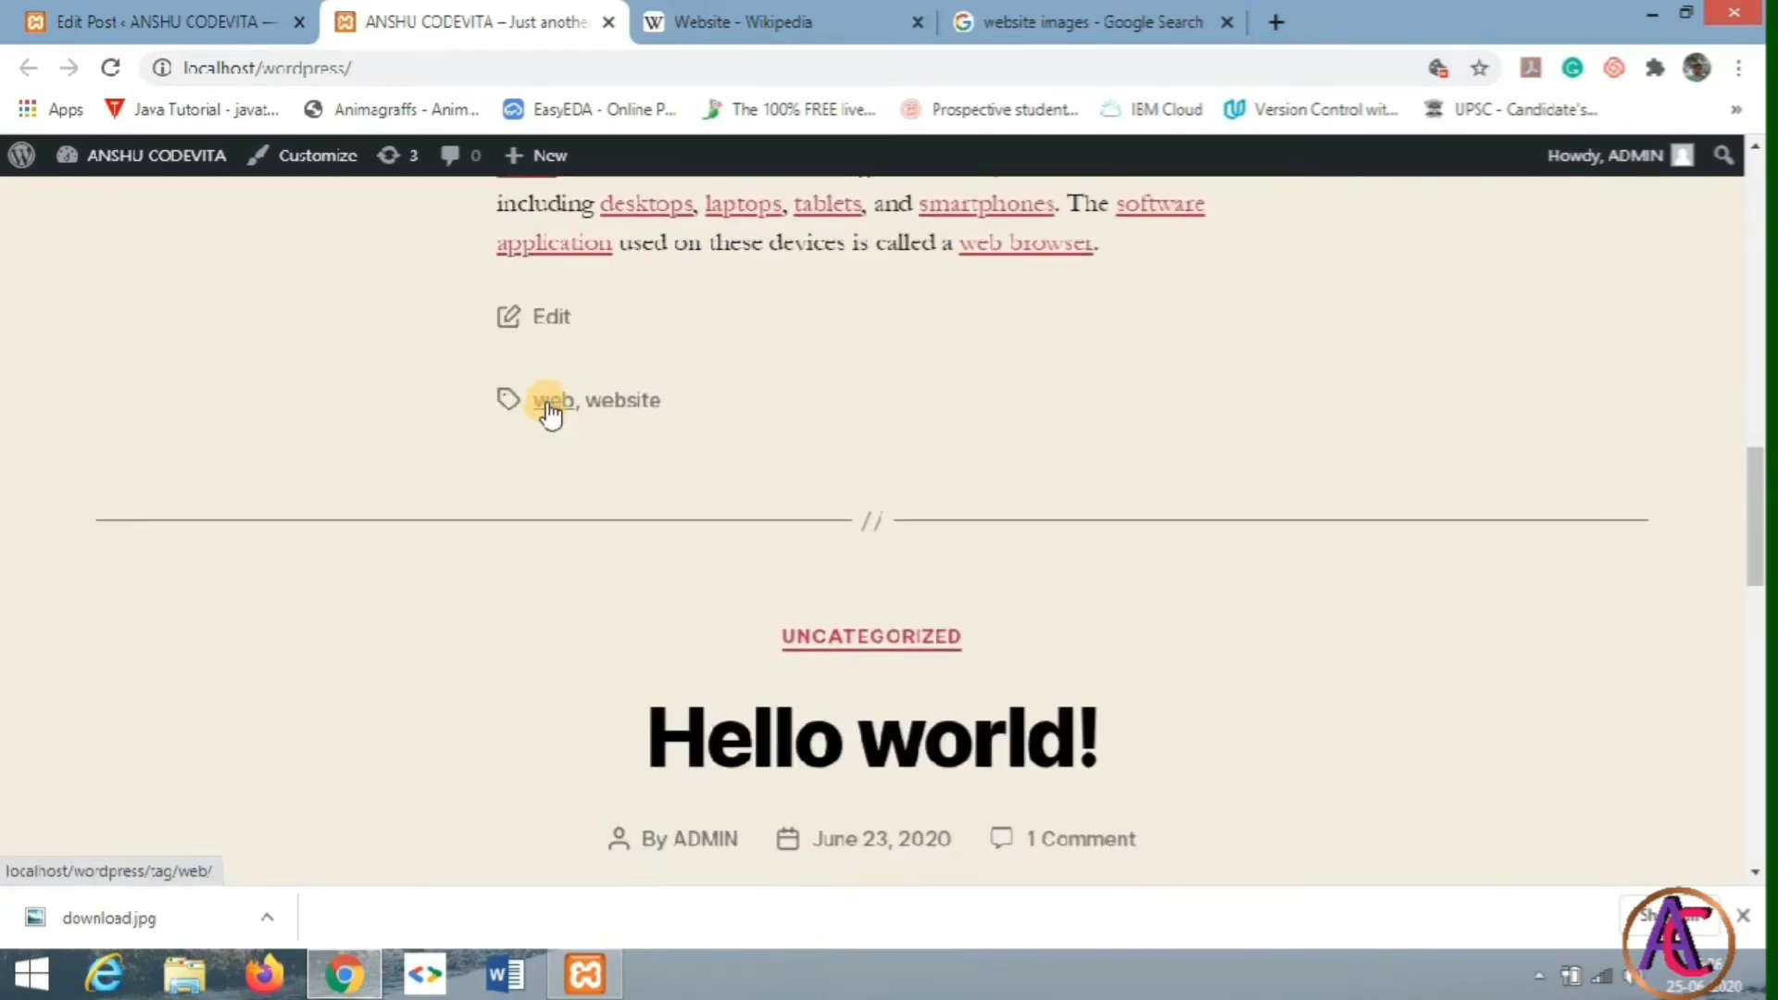
pyautogui.scroll(-5, 563, 342)
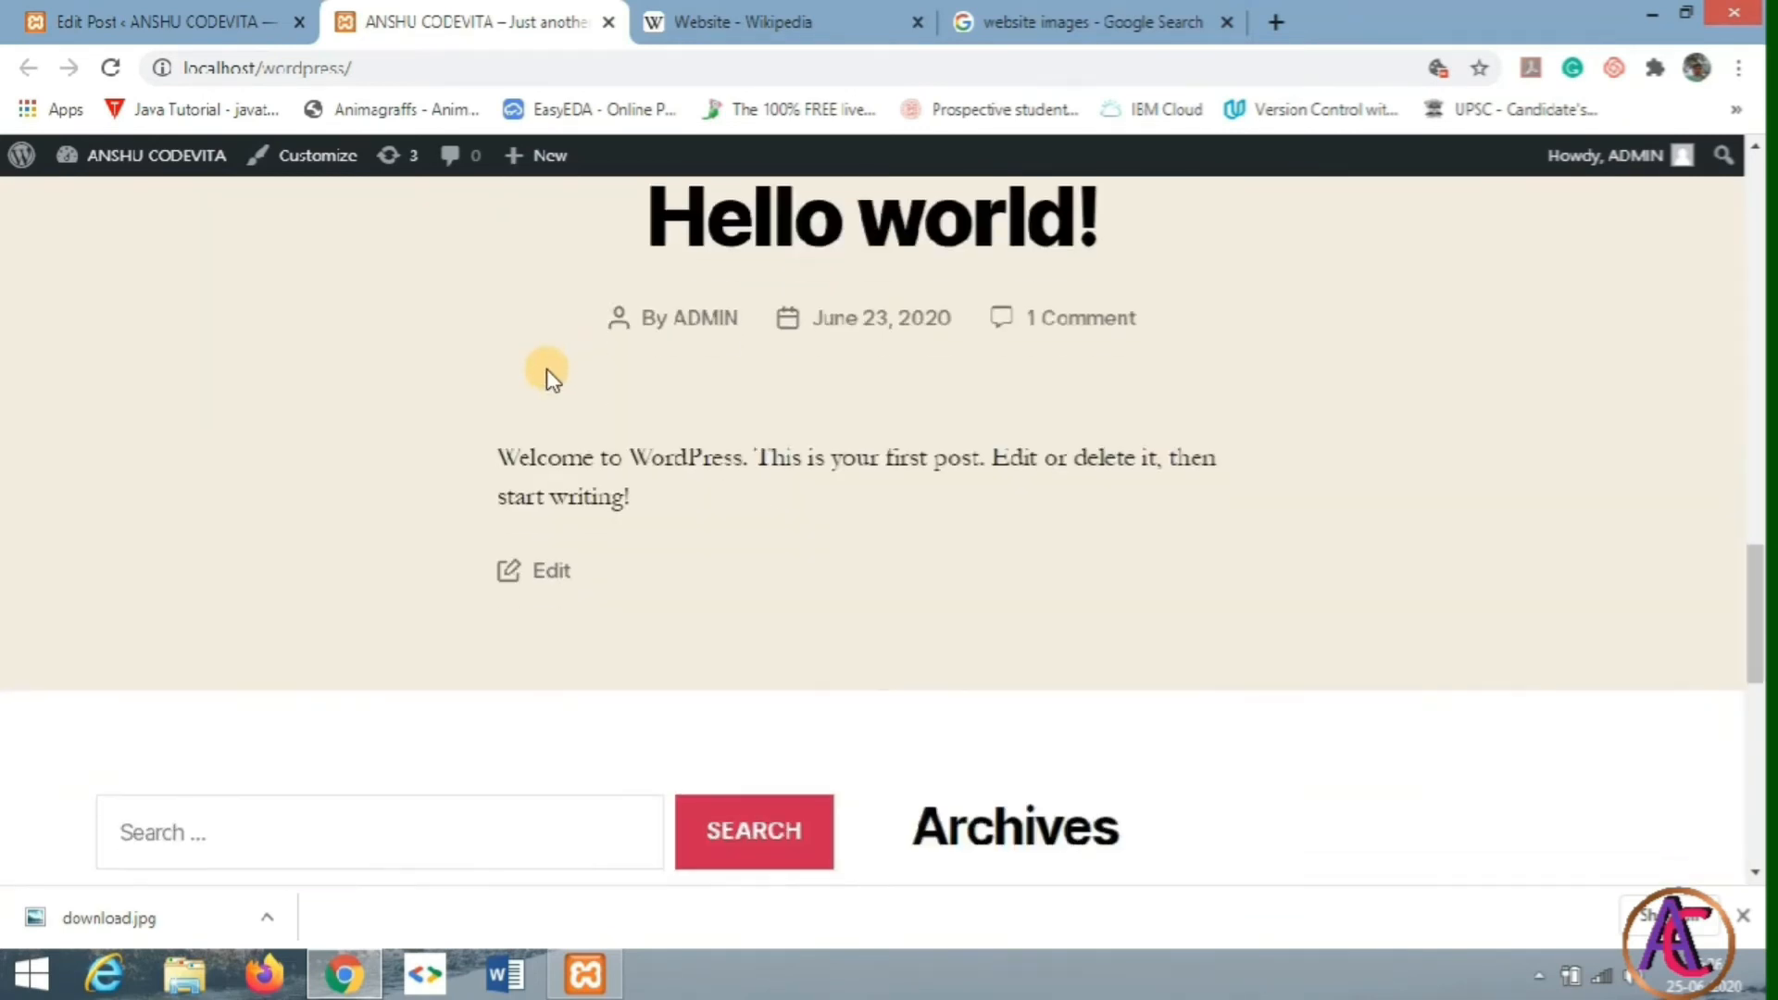
pyautogui.scroll(7, 547, 370)
pyautogui.scroll(15, 553, 375)
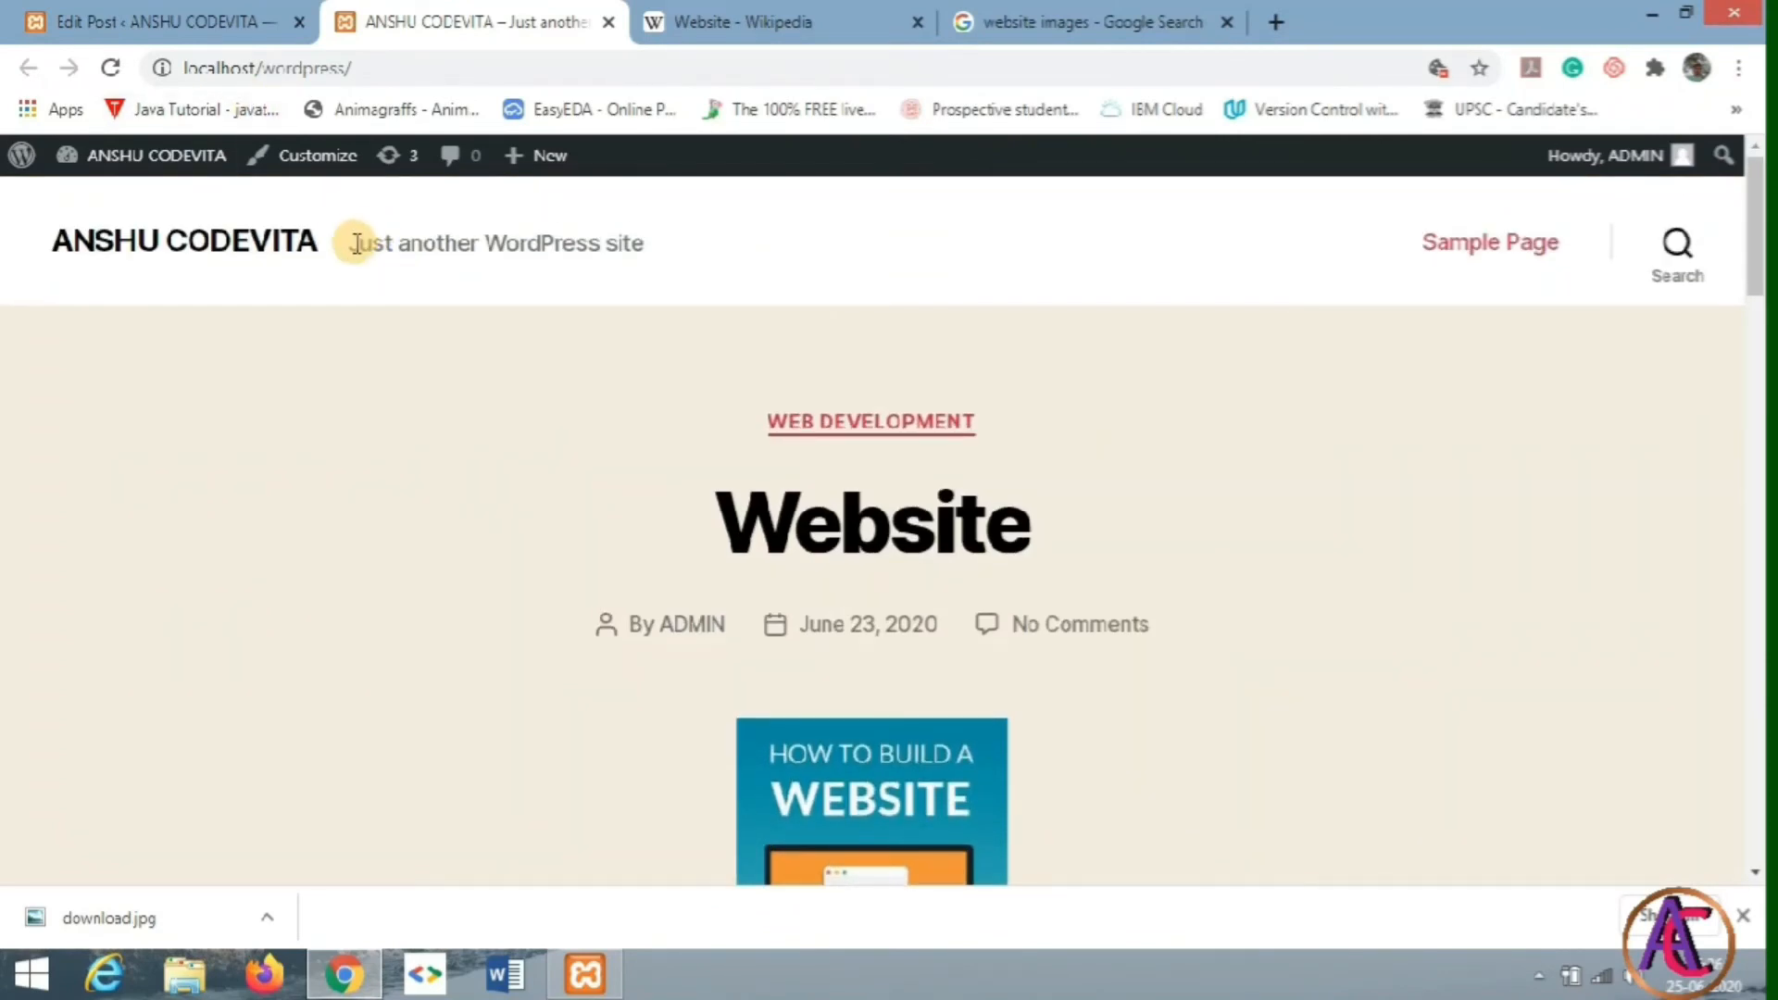
pyautogui.moveTo(368, 246); pyautogui.dragTo(663, 262)
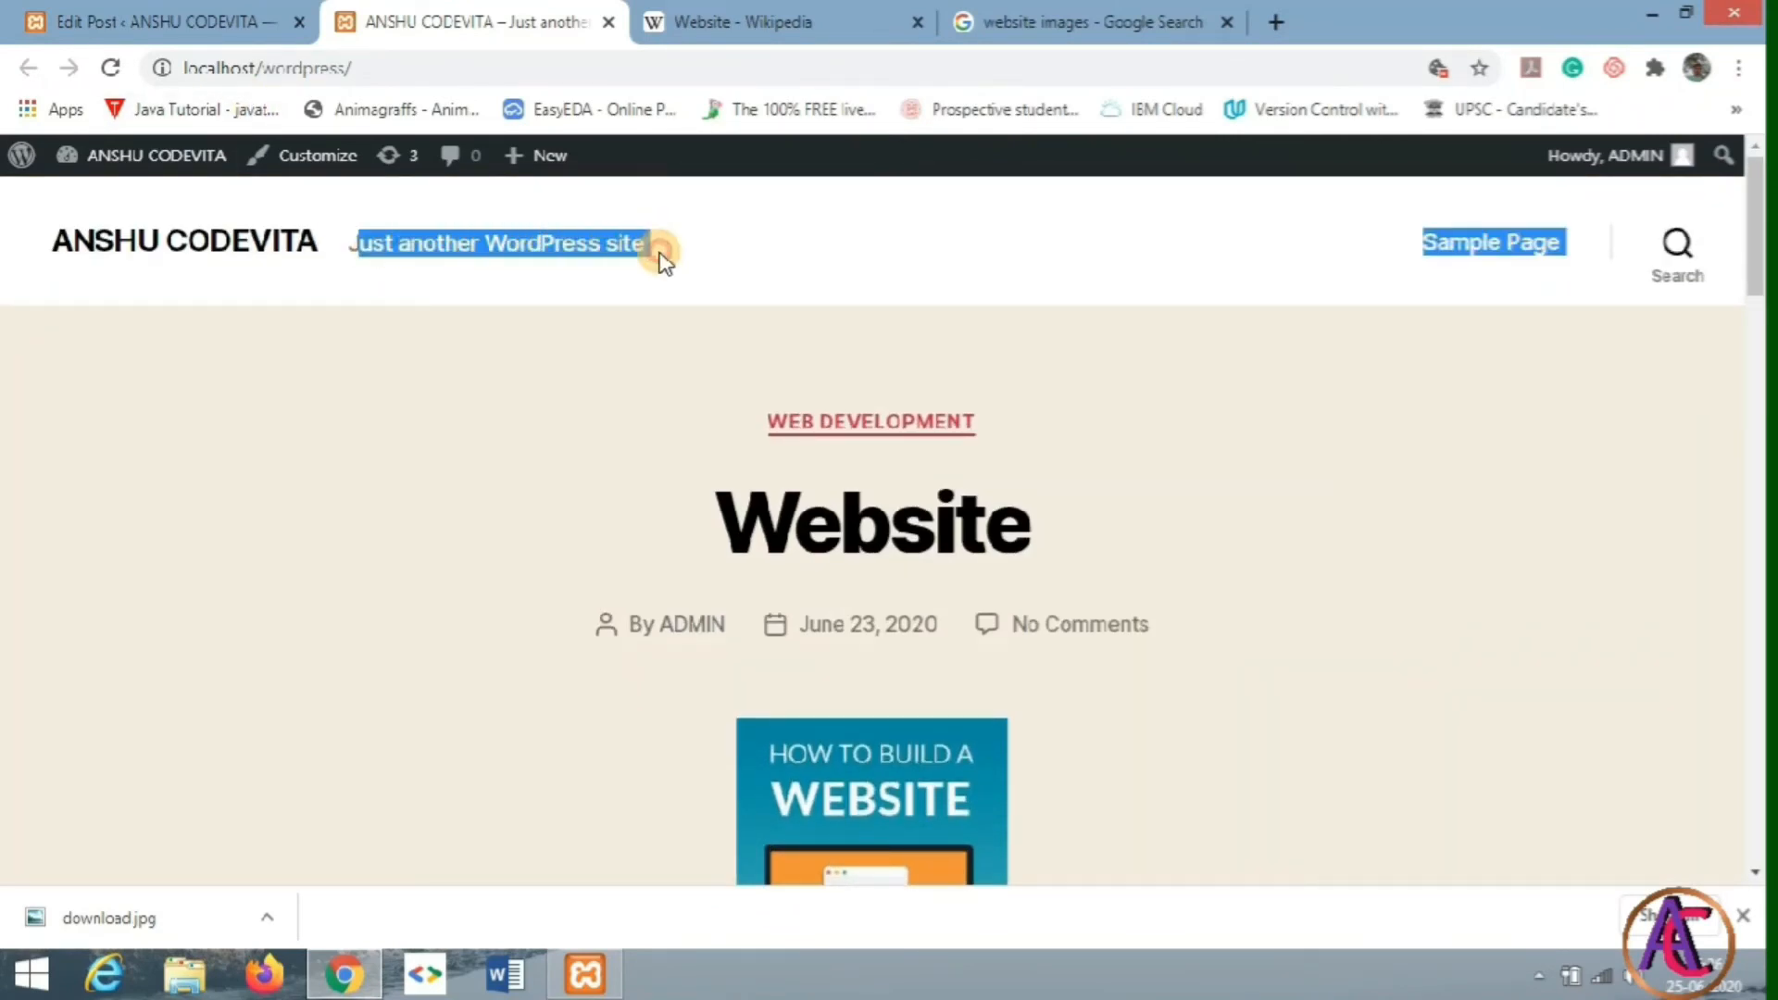
pyautogui.click(353, 246)
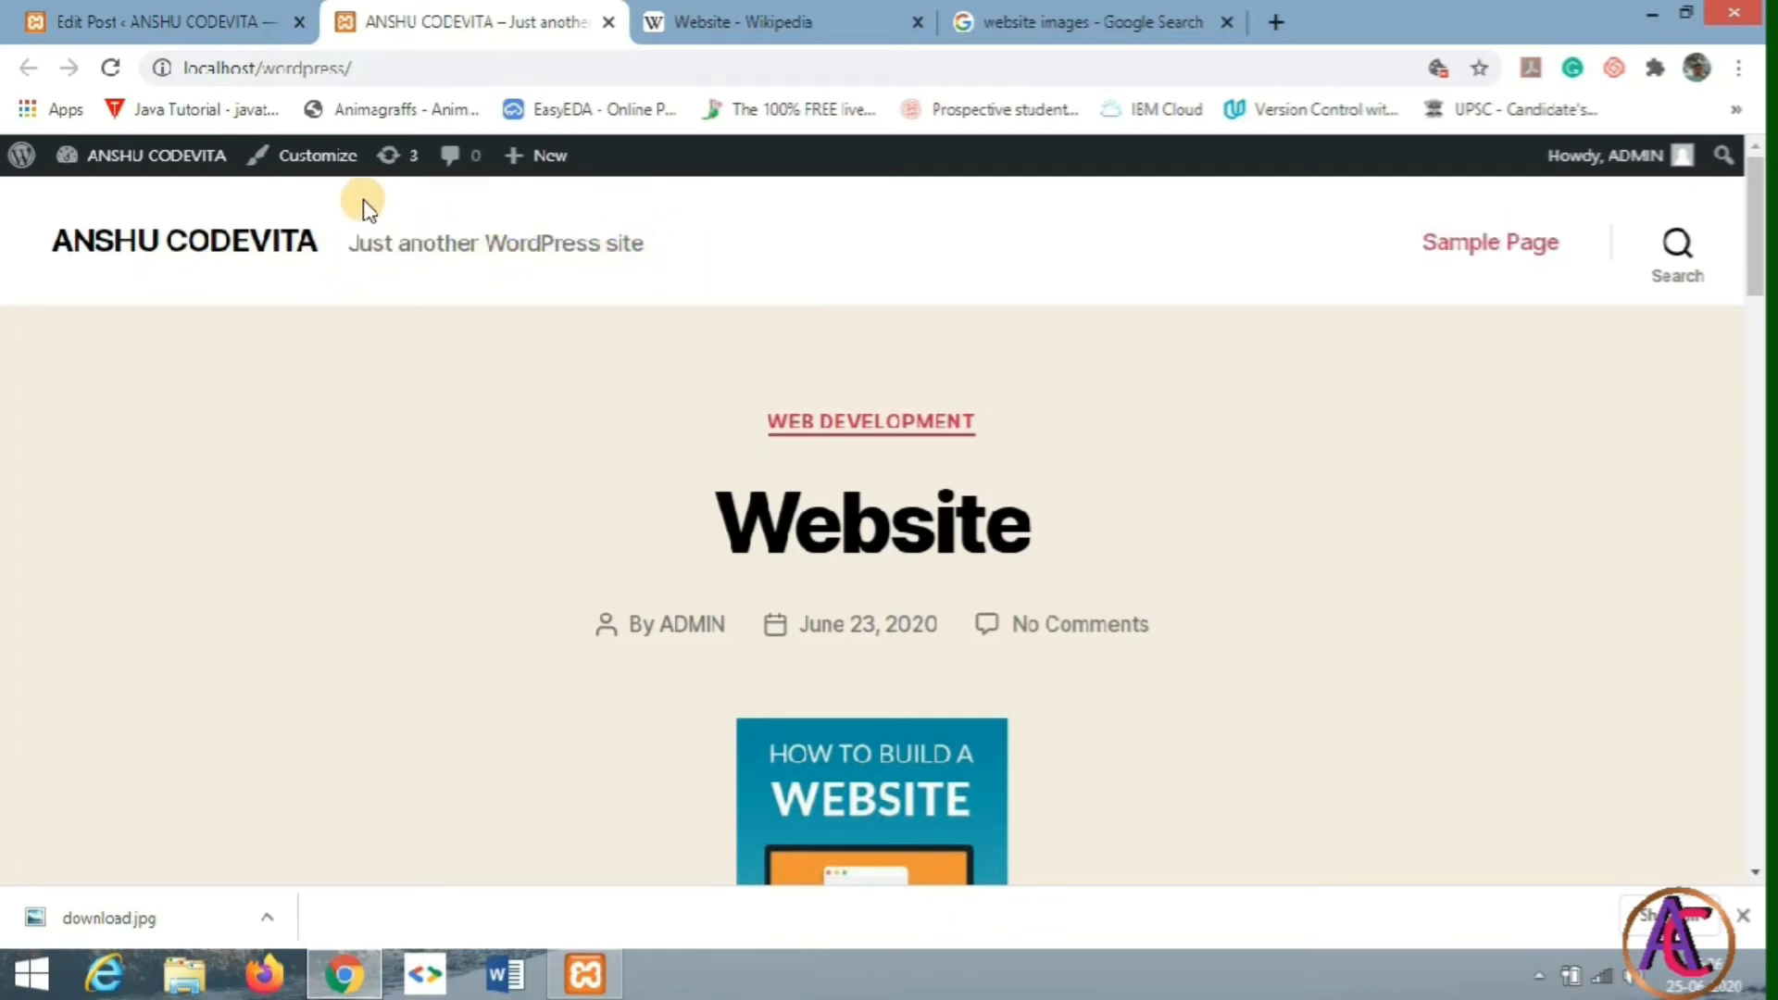
# Step: Return to the WordPress dashboard and open the site's General Settings
pyautogui.click(185, 24)
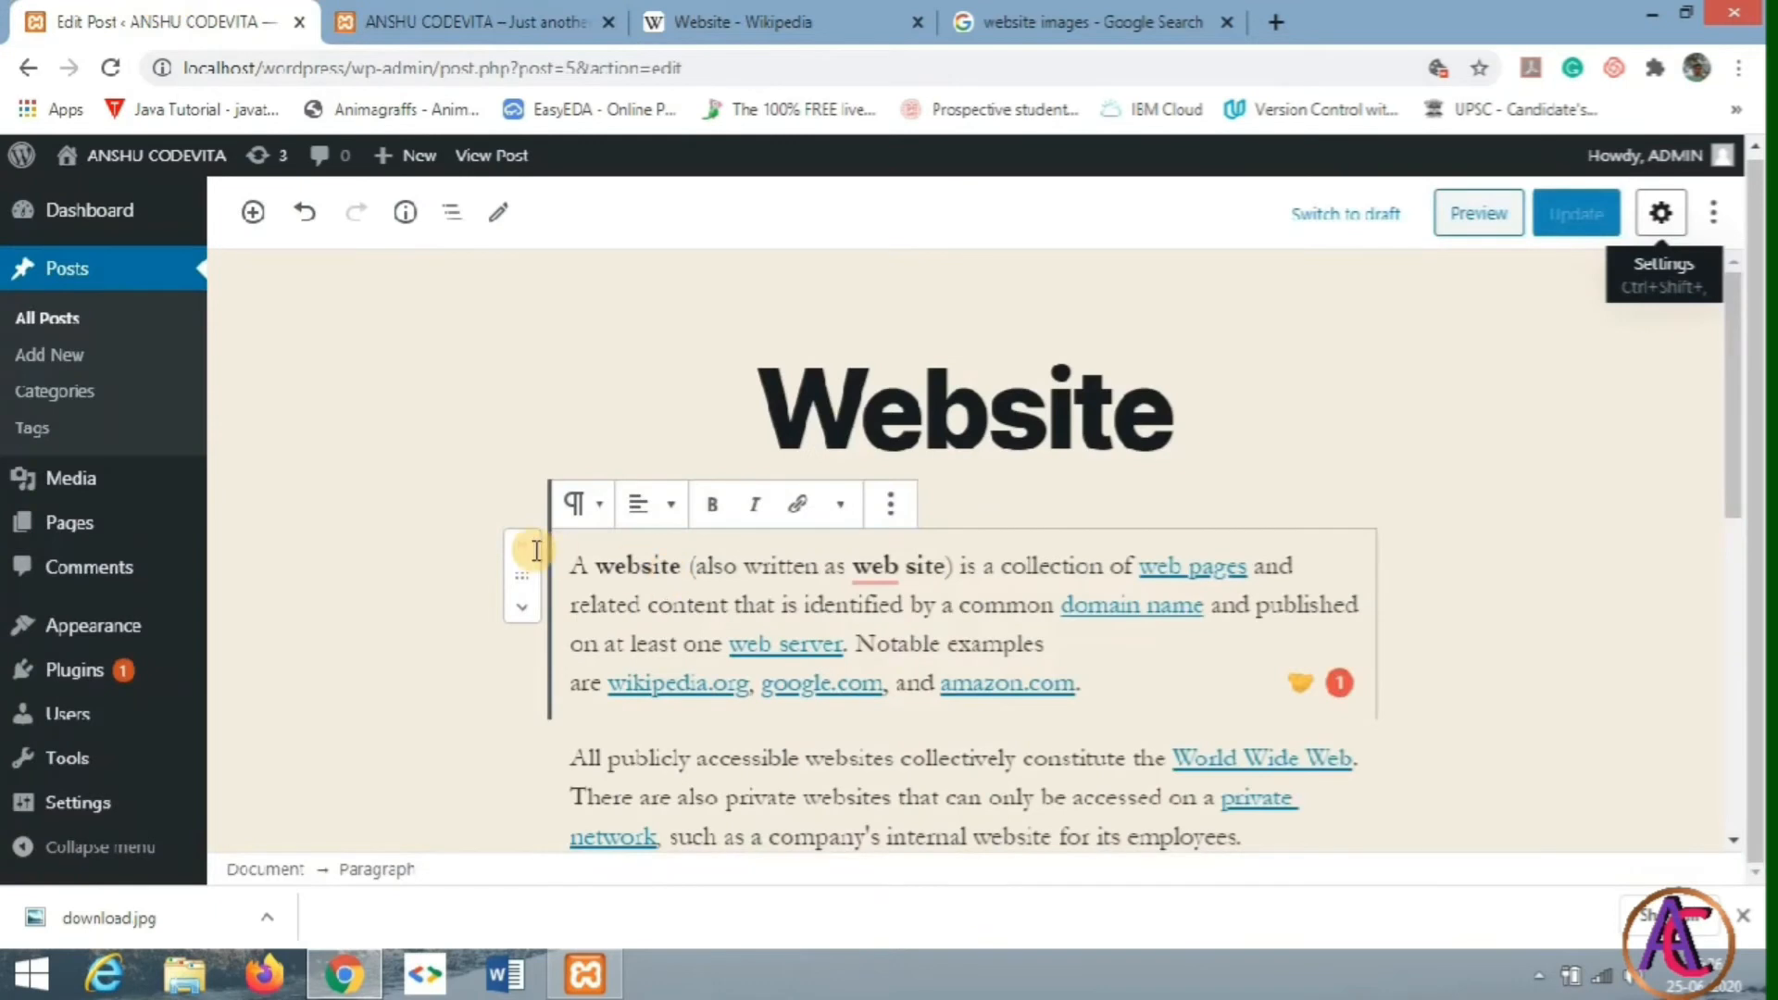
pyautogui.scroll(-1, 433, 458)
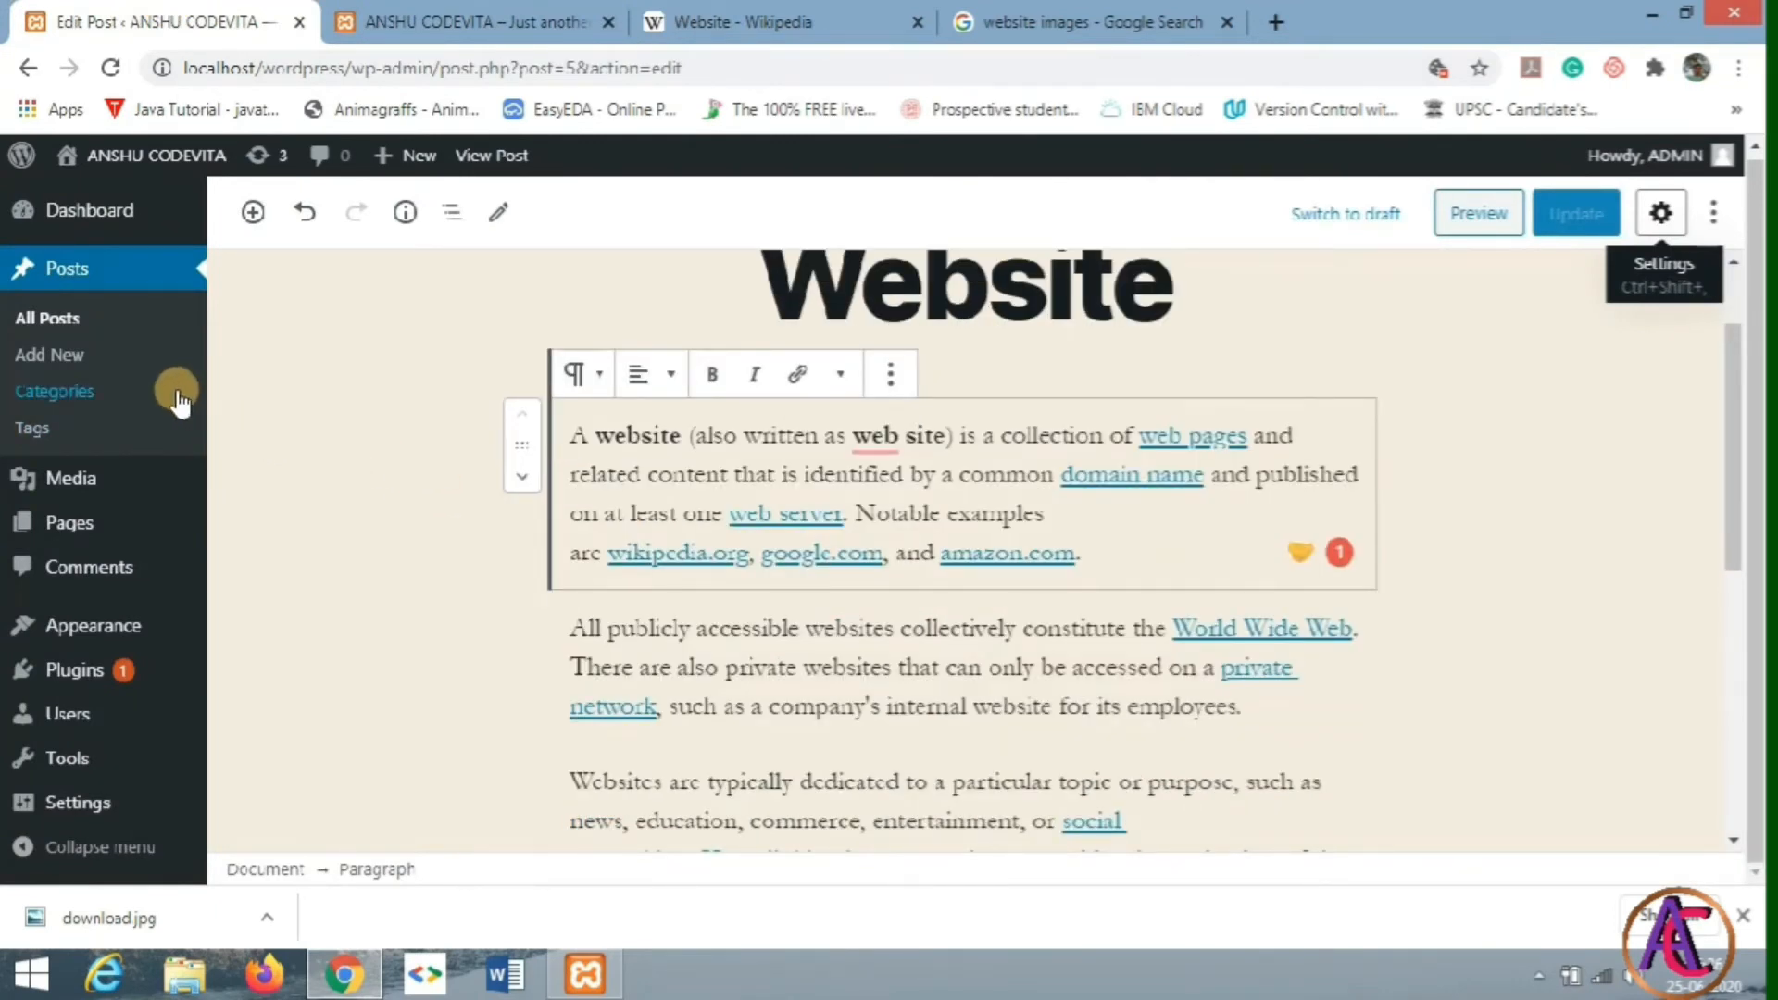
pyautogui.scroll(1, 180, 426)
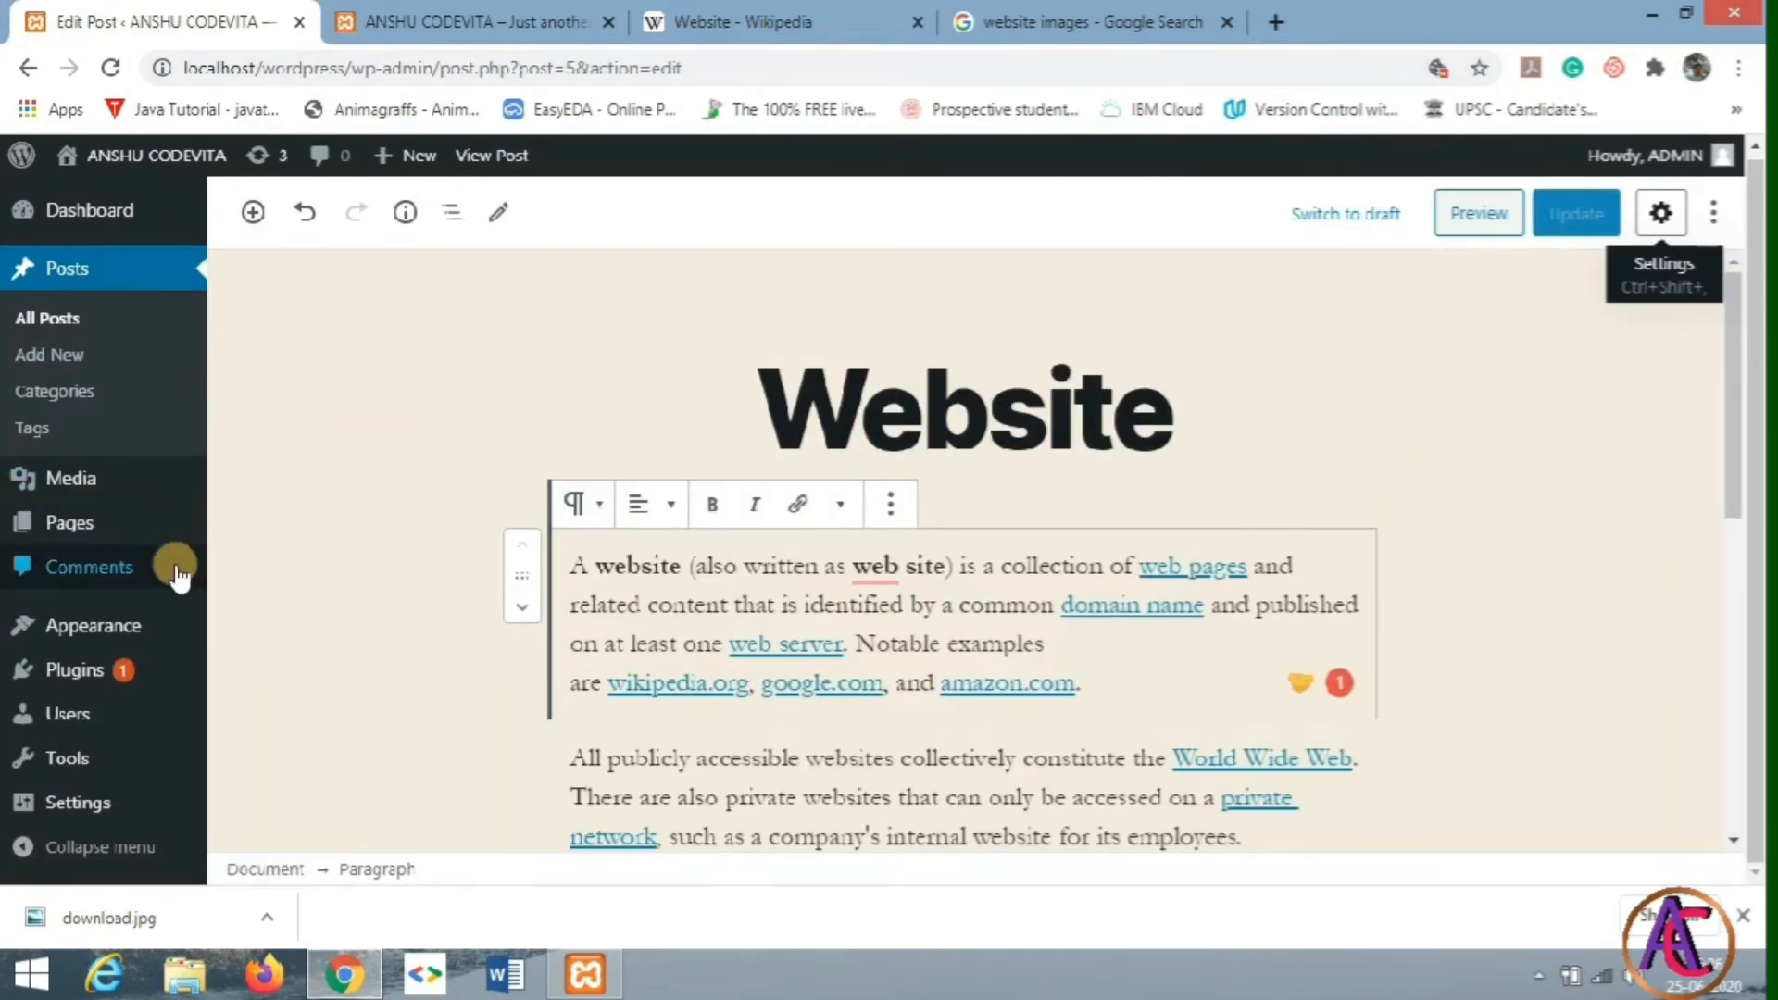
pyautogui.moveTo(109, 684)
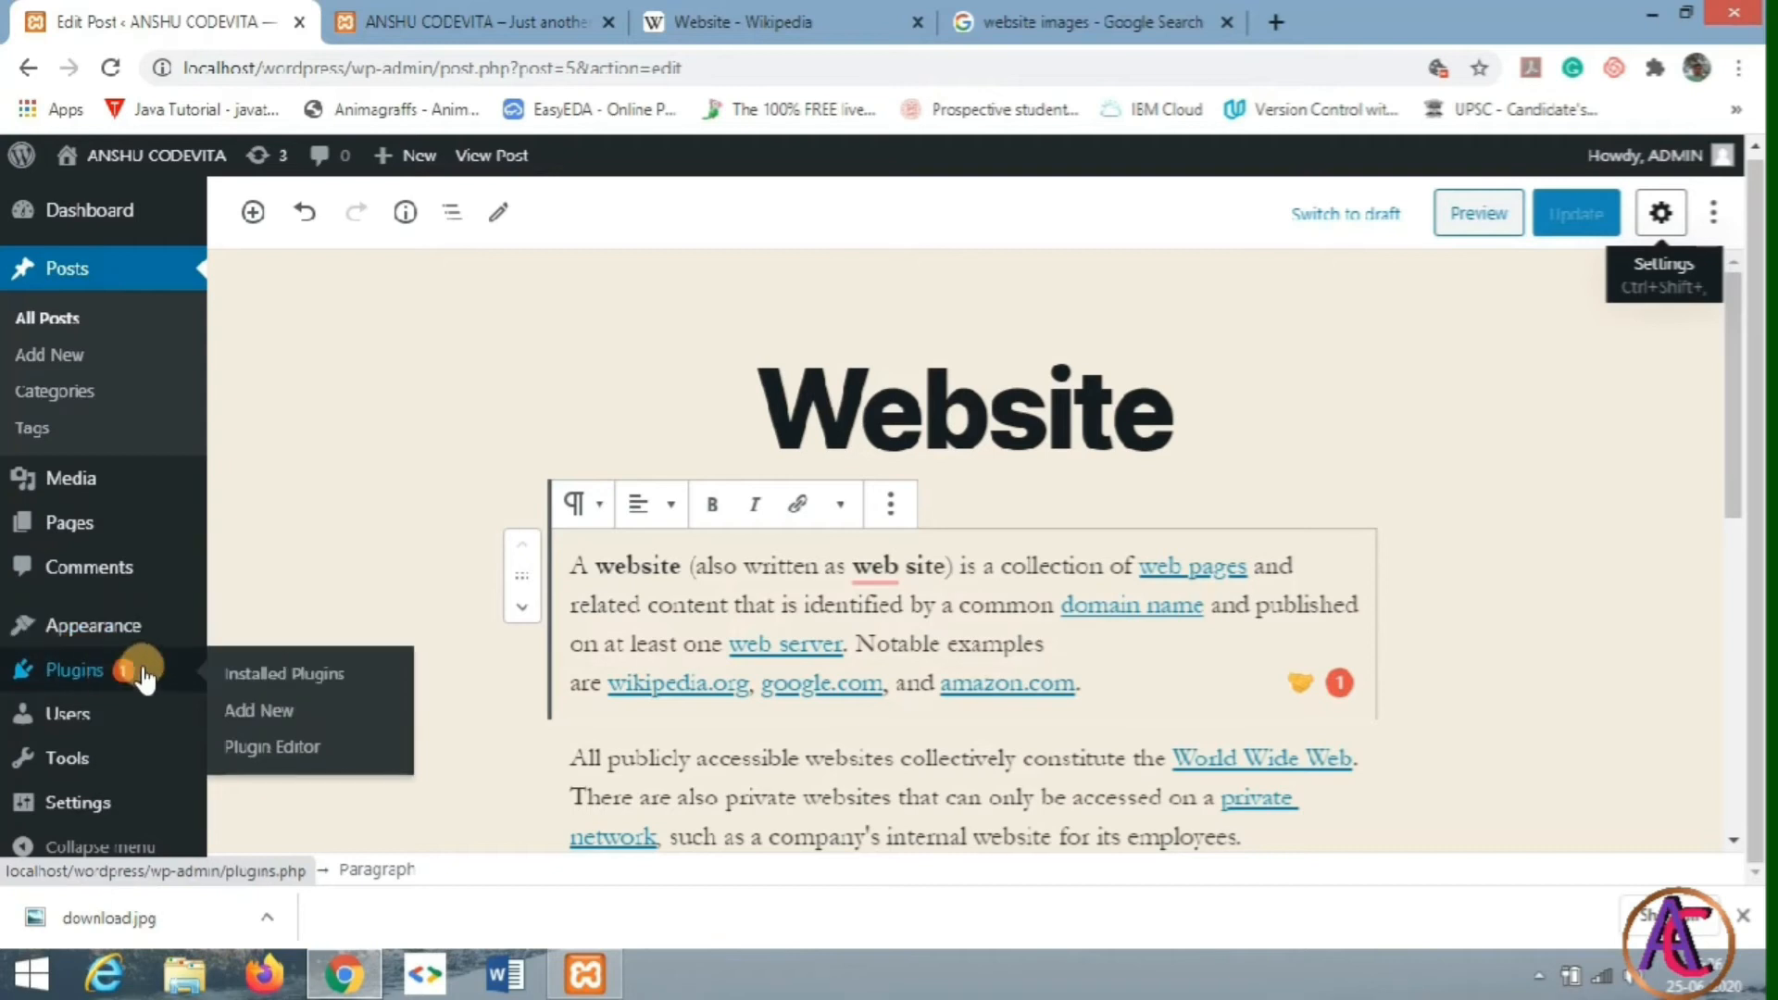
pyautogui.moveTo(111, 807)
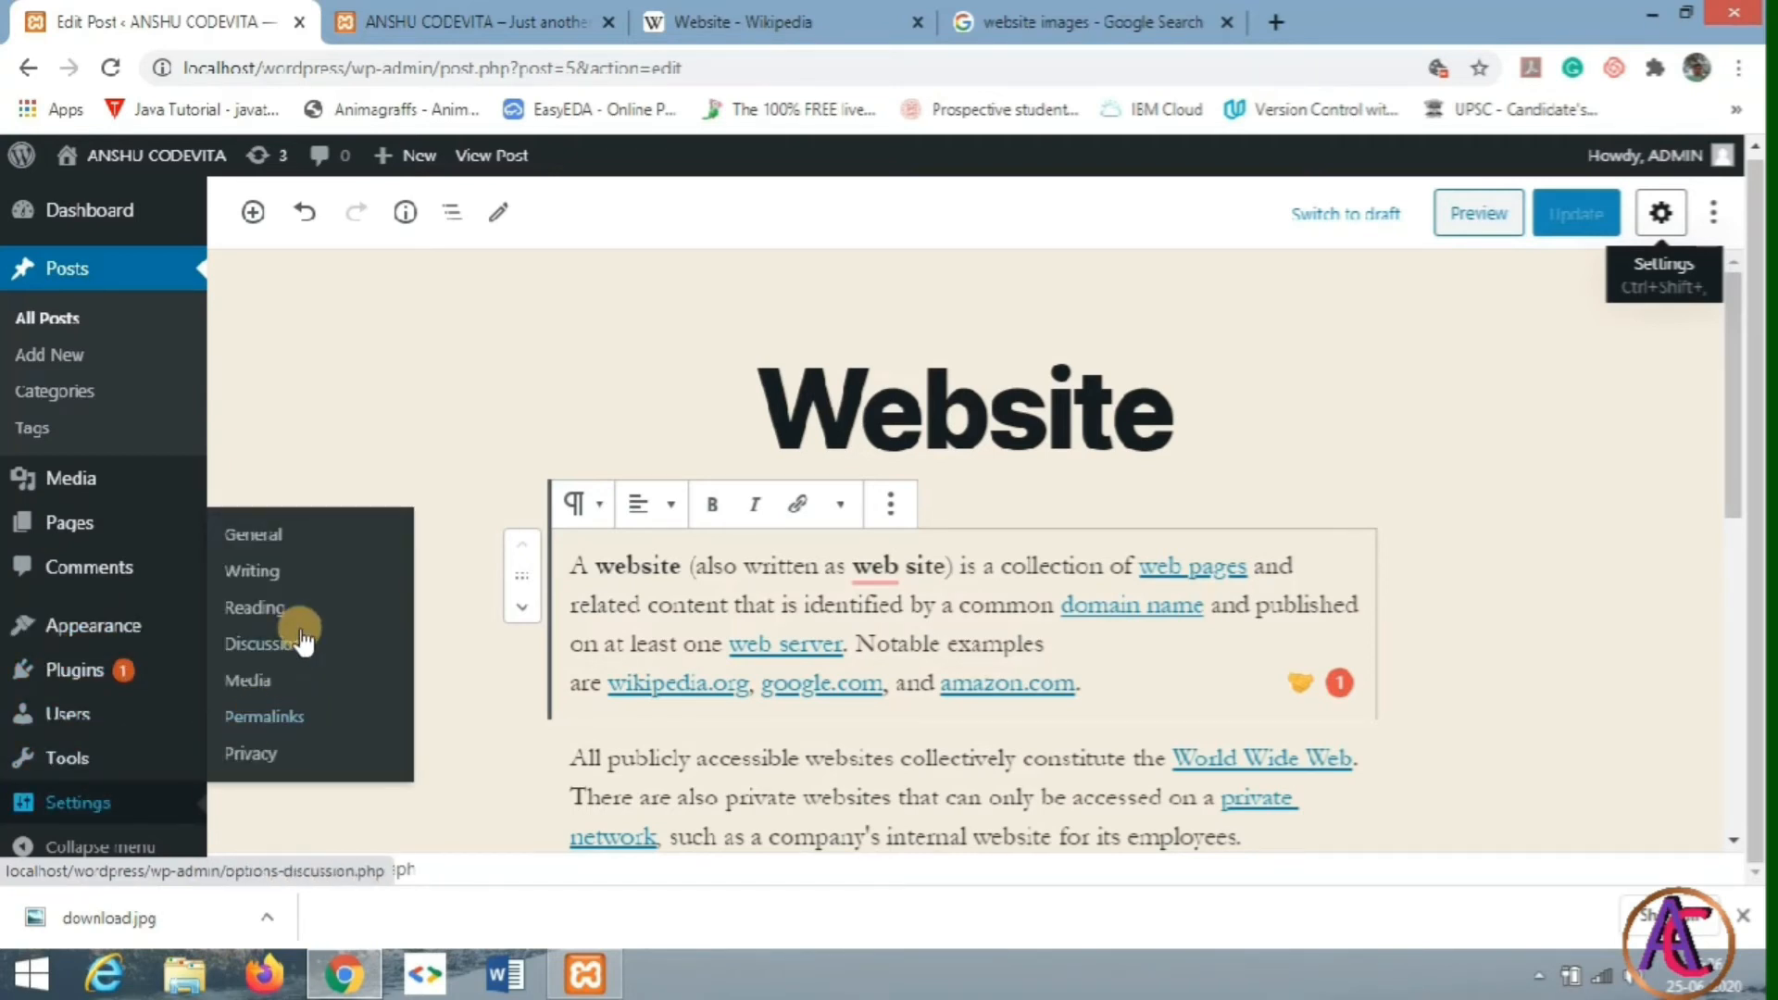
pyautogui.click(264, 537)
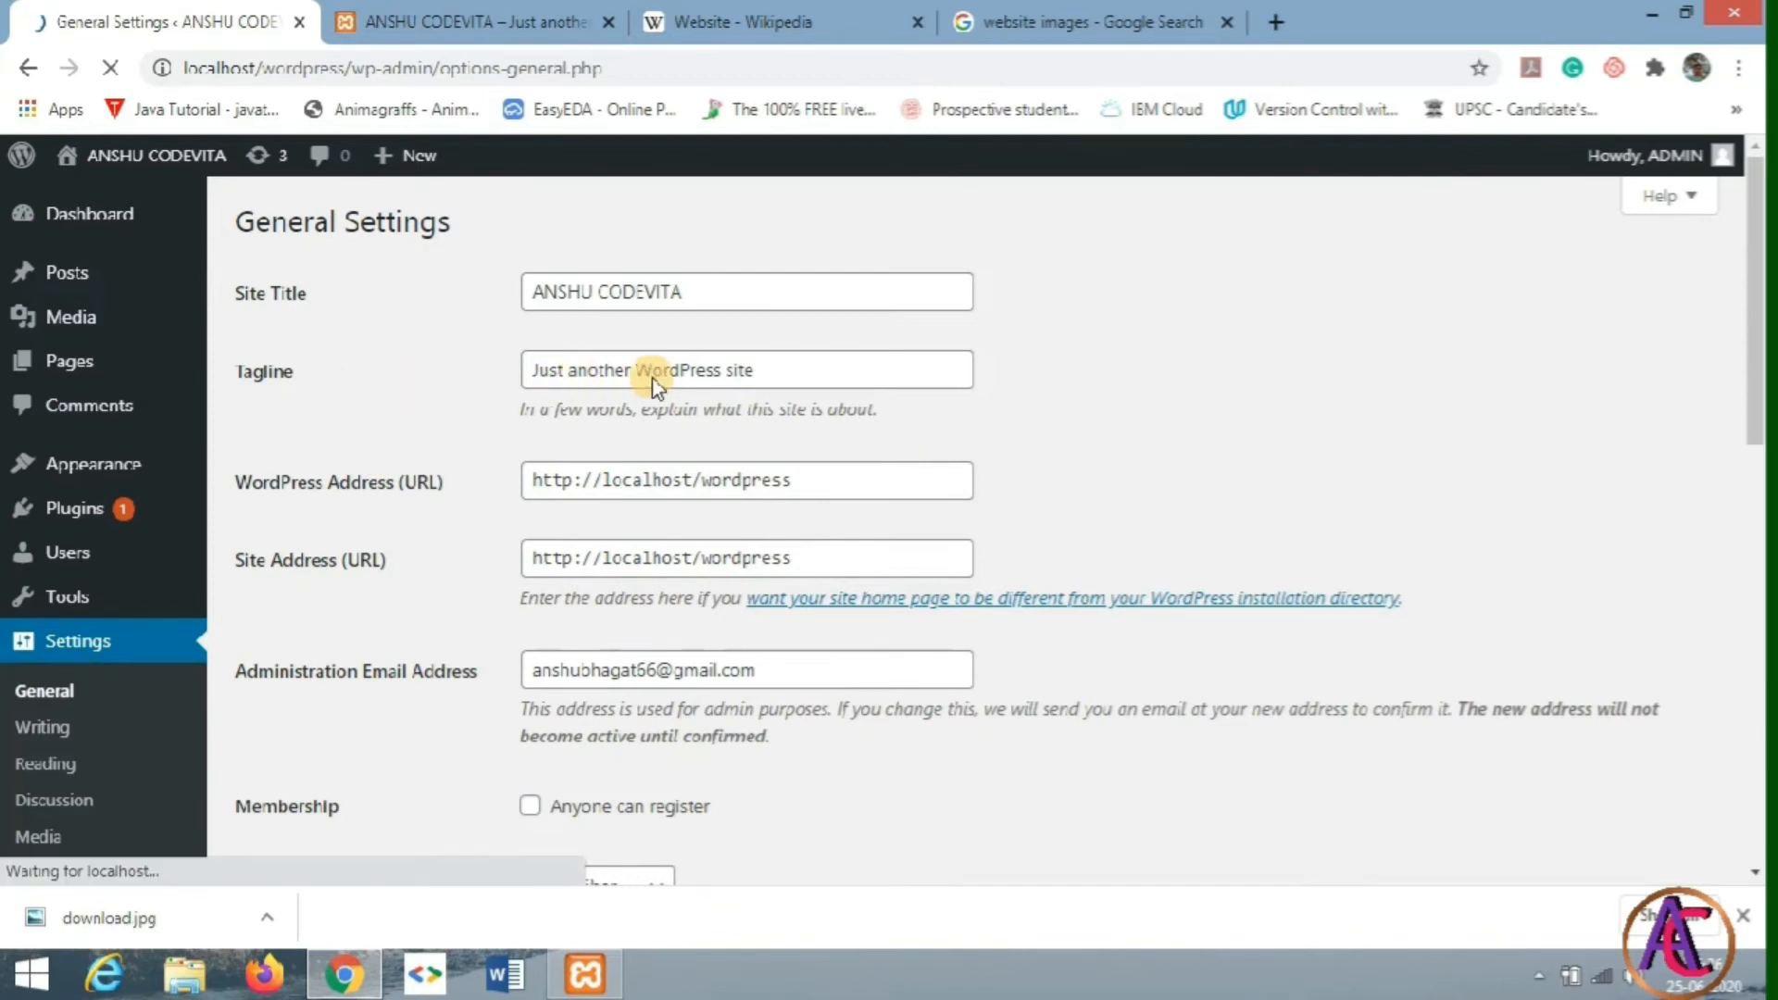
# Step: Set the site tagline to "Learning free coding" and save the General Settings
pyautogui.click(784, 369)
pyautogui.moveTo(784, 369); pyautogui.dragTo(534, 357)
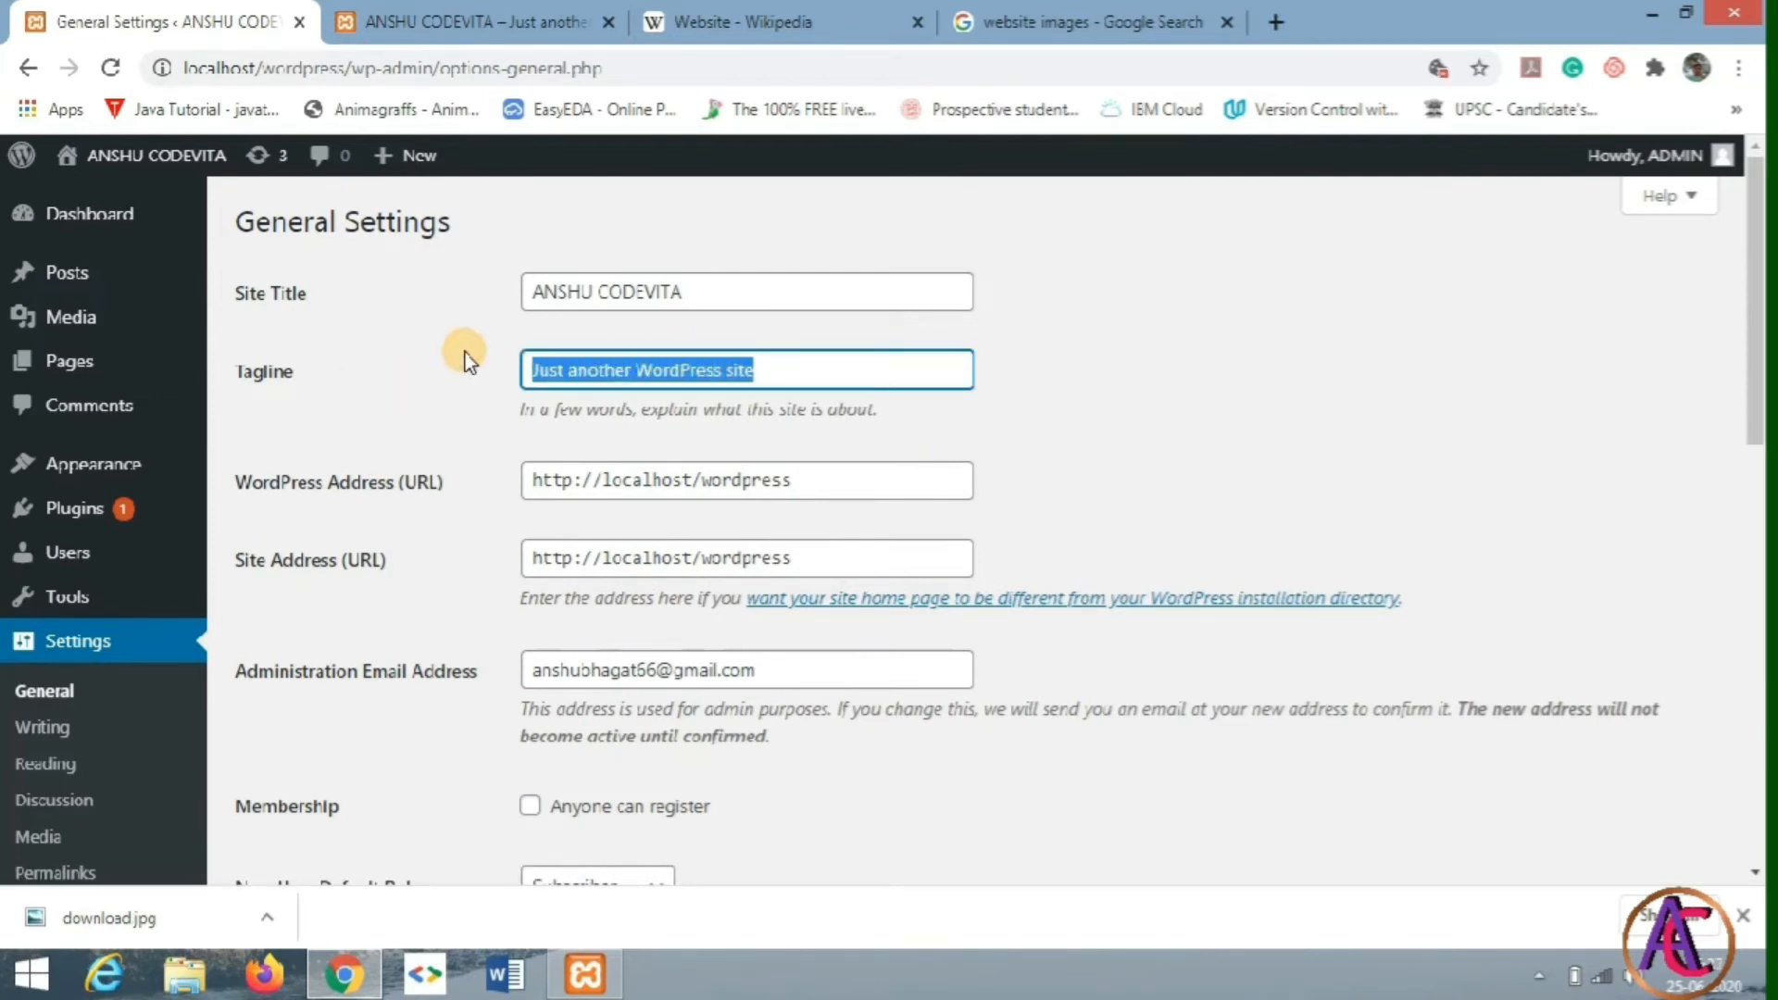
pyautogui.write('Learning ')
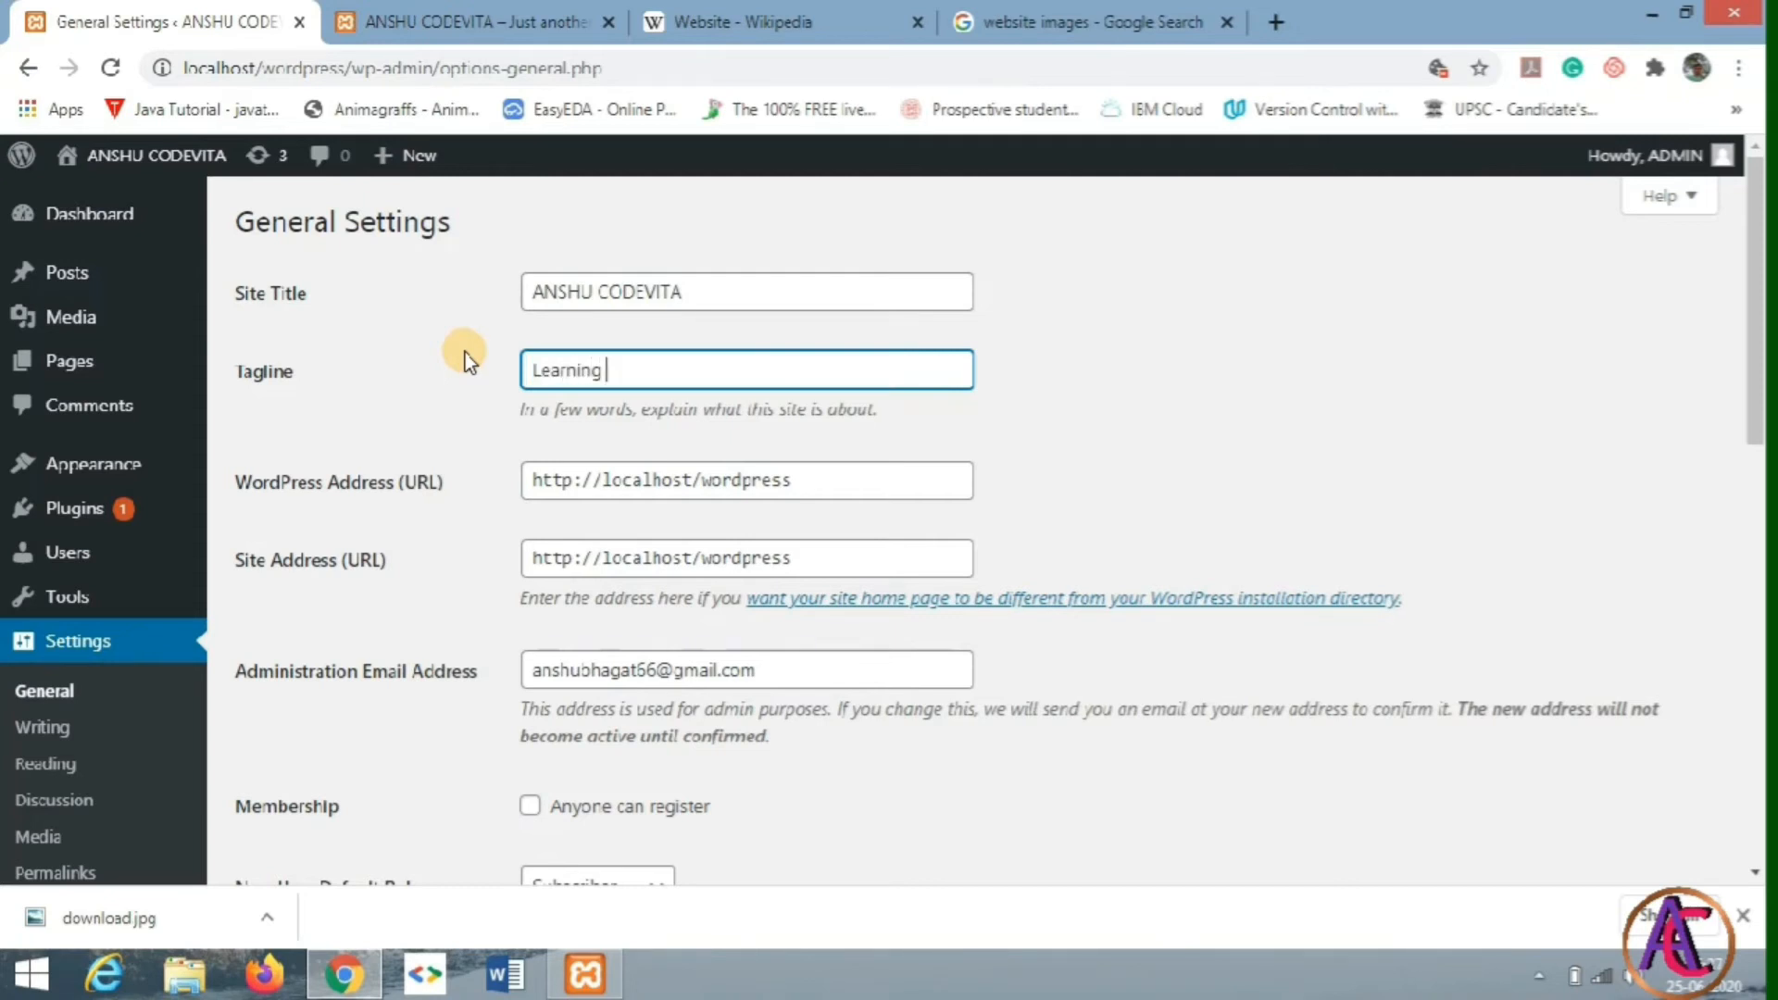
pyautogui.write('free coding')
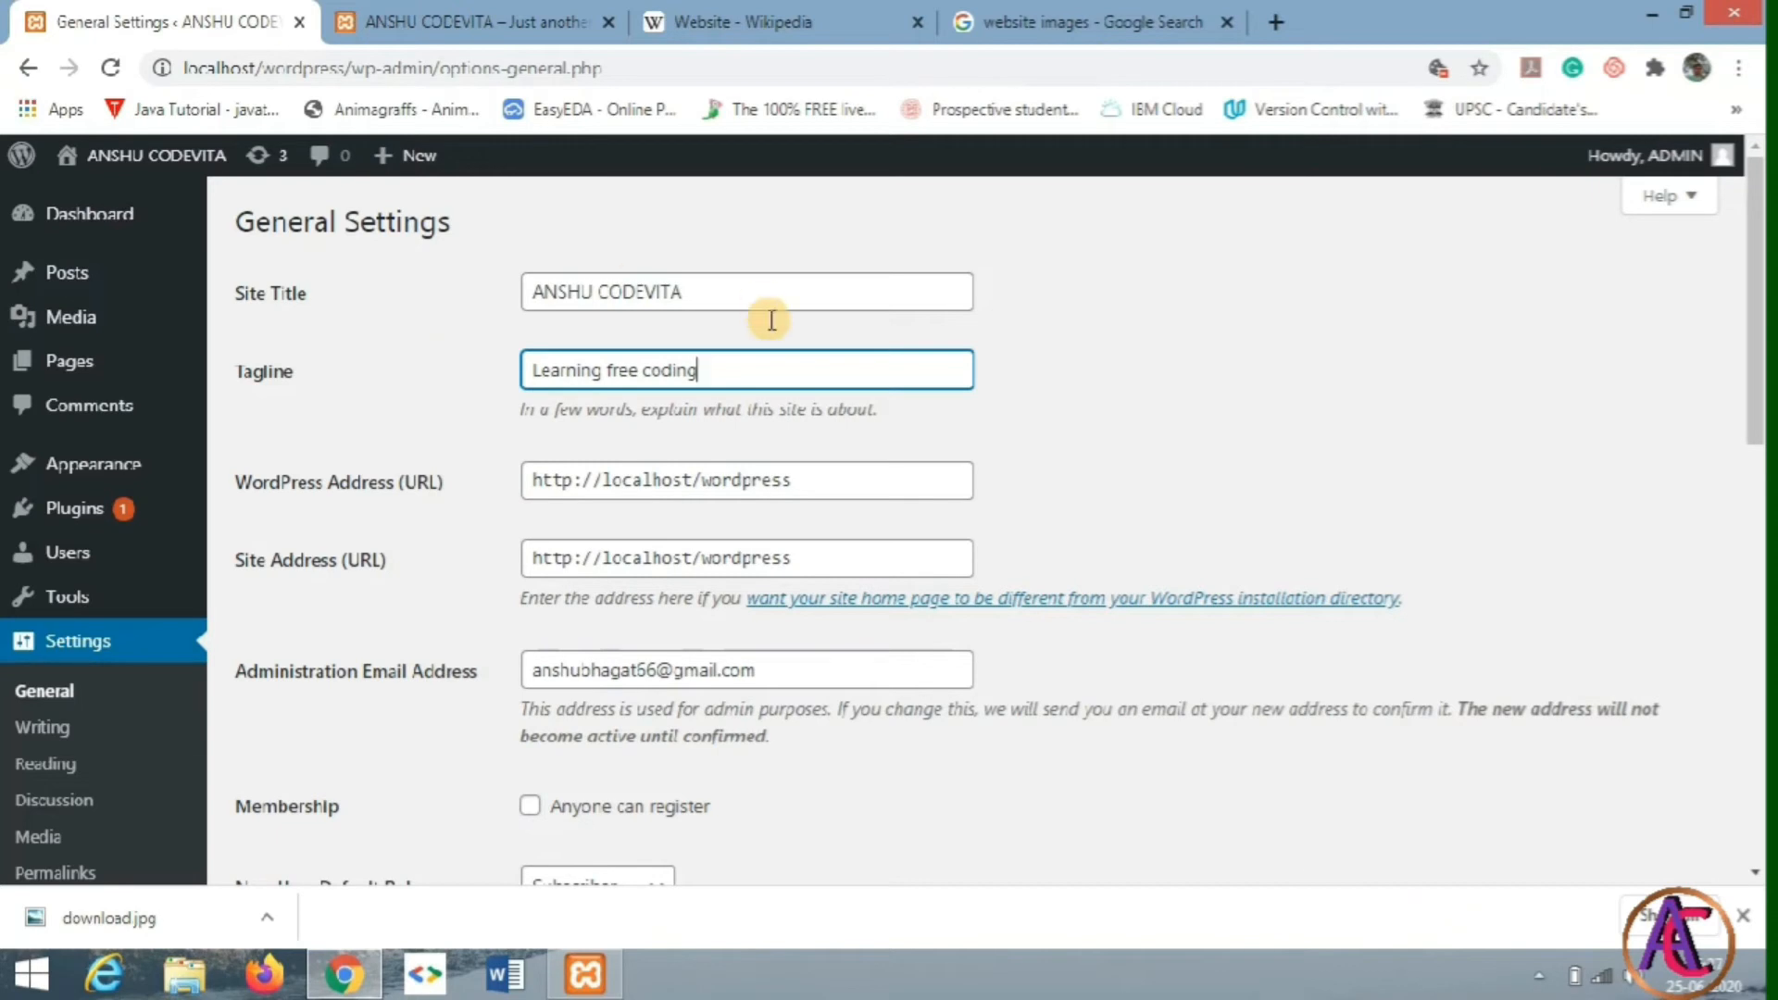
pyautogui.scroll(-4, 836, 474)
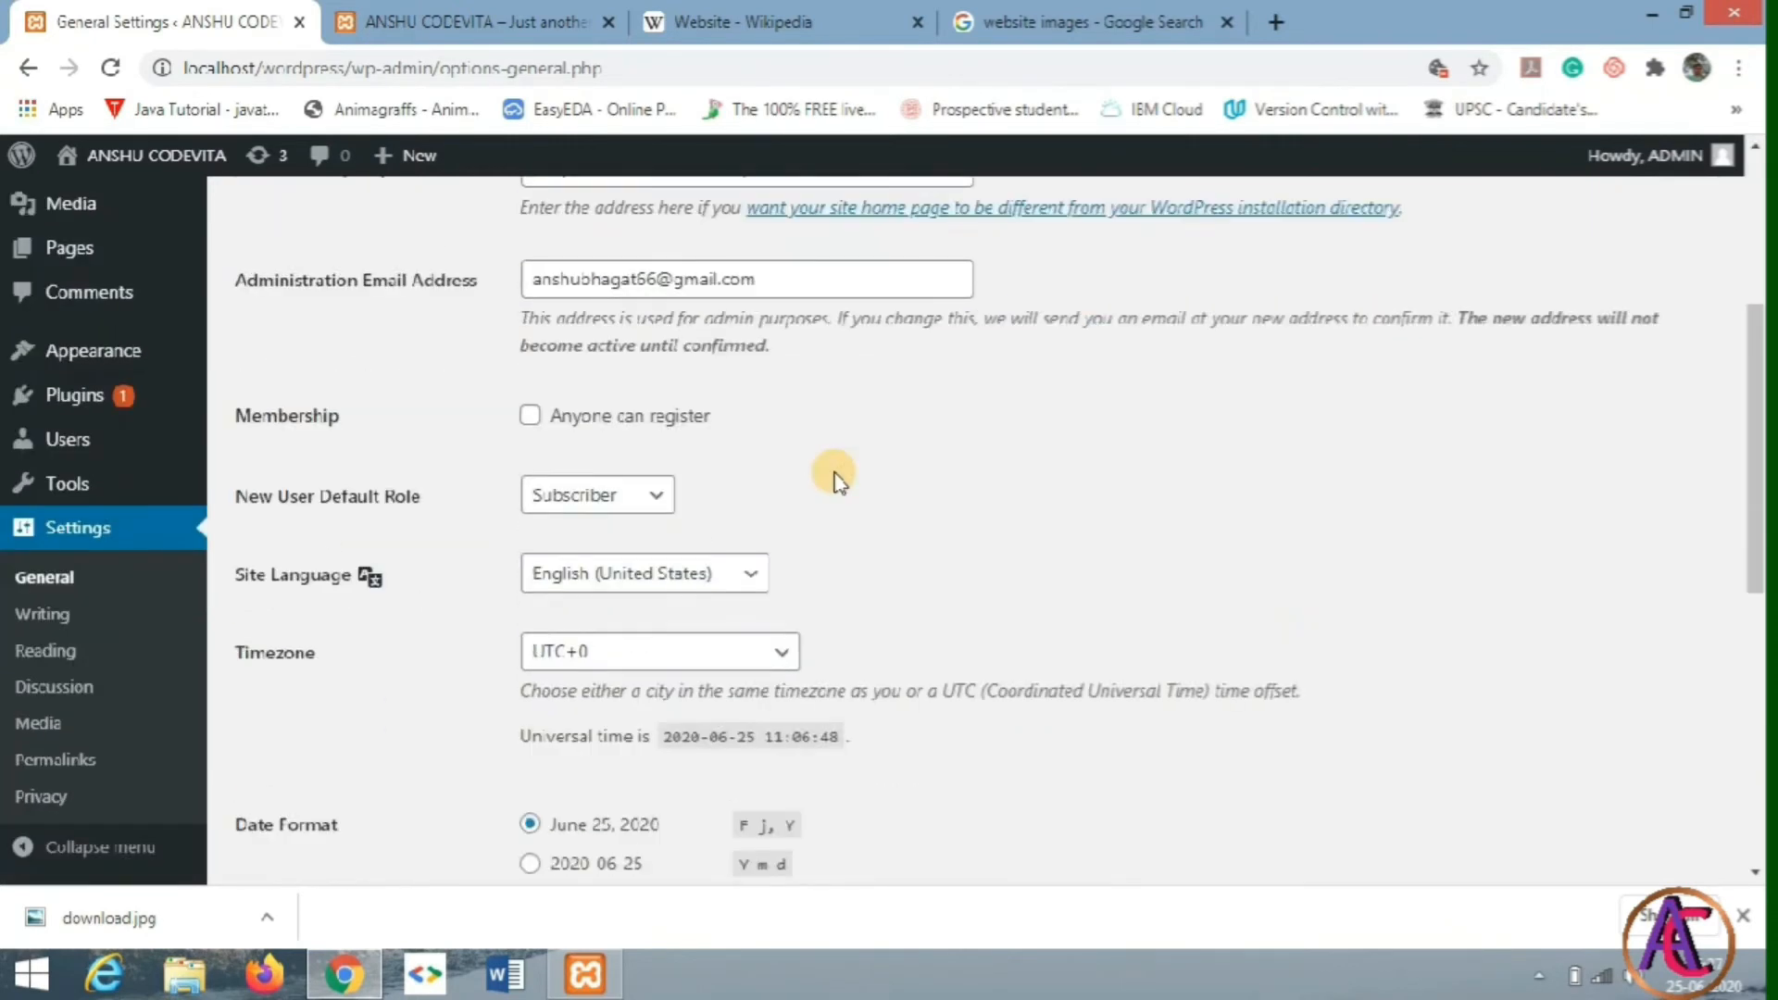
pyautogui.scroll(-7, 837, 475)
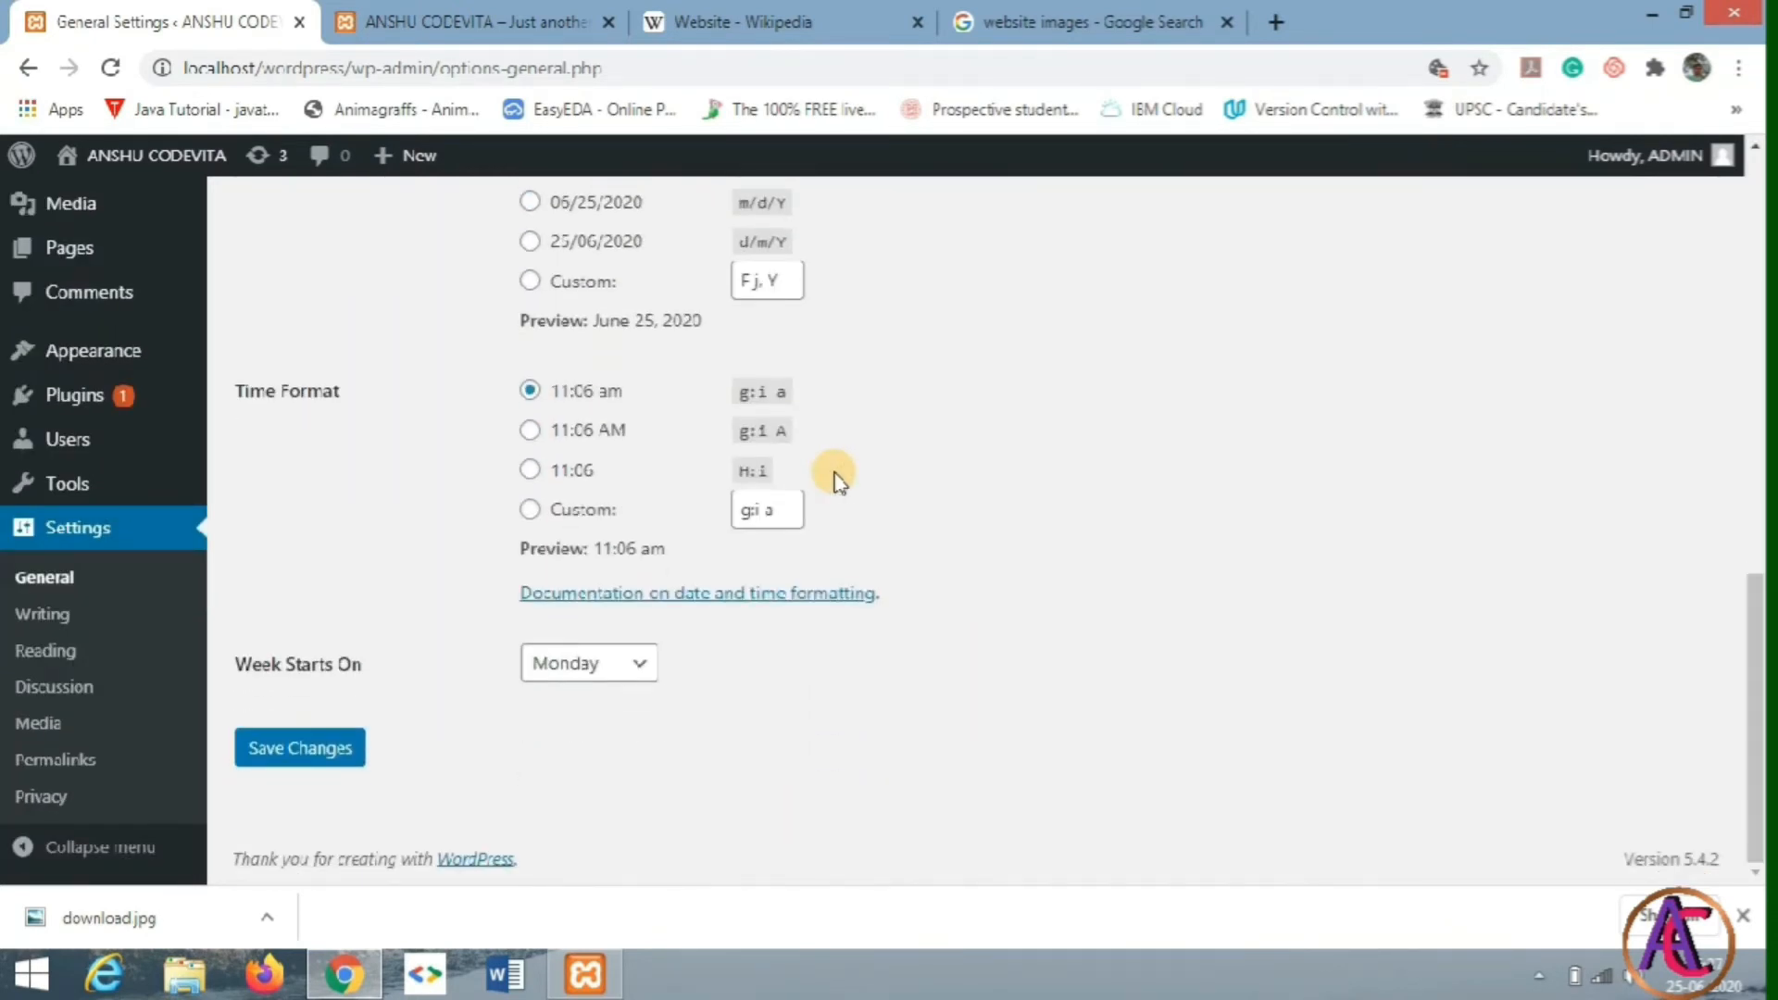
pyautogui.click(324, 741)
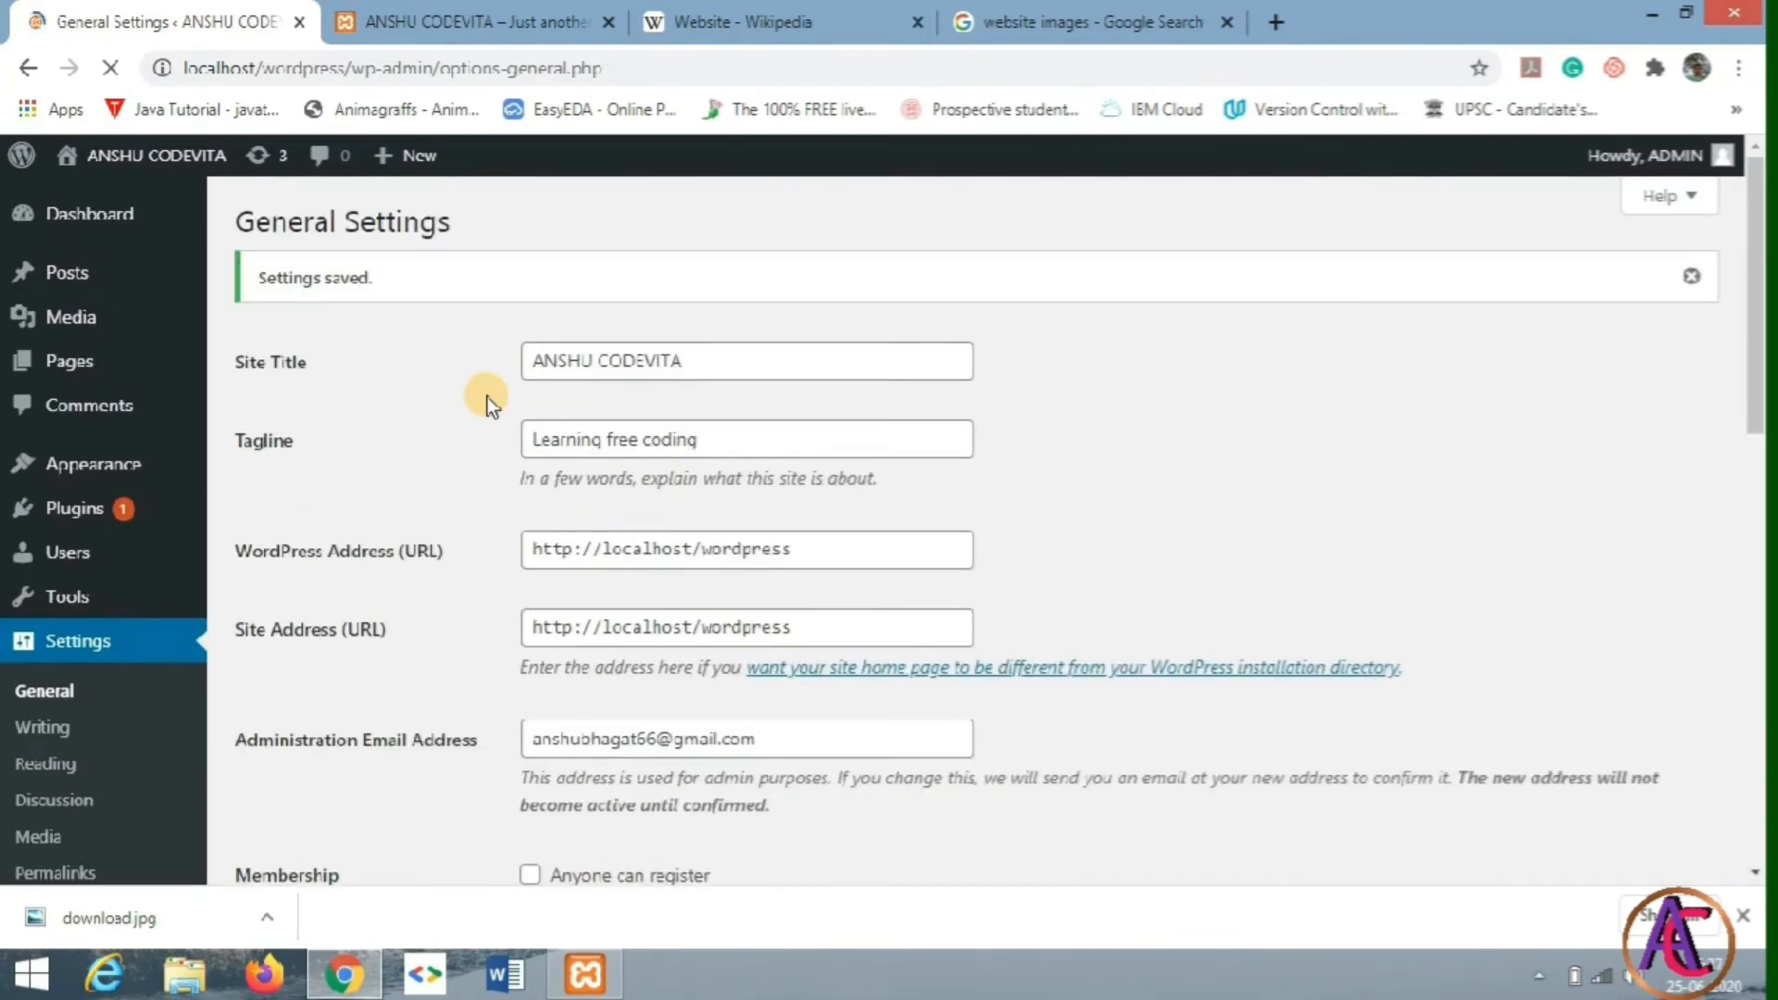
# Step: Reload the live home page to check the tagline, and open the dashboard's Media Library
pyautogui.click(501, 22)
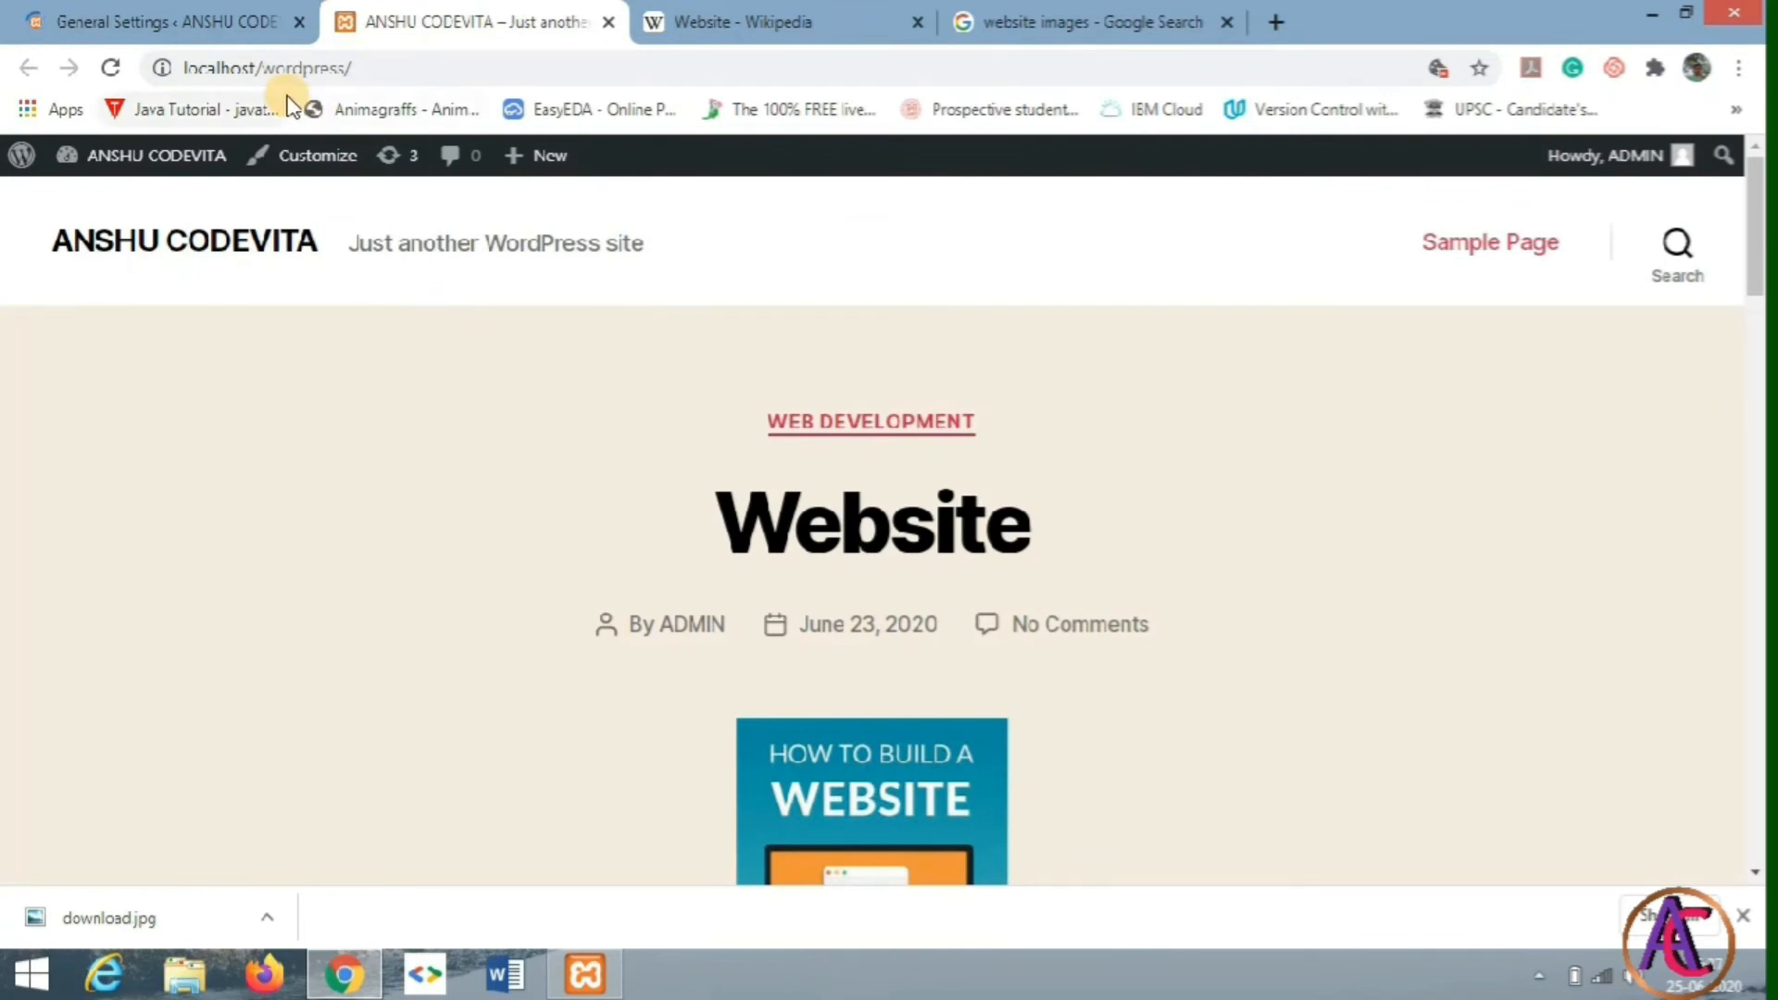
pyautogui.click(110, 71)
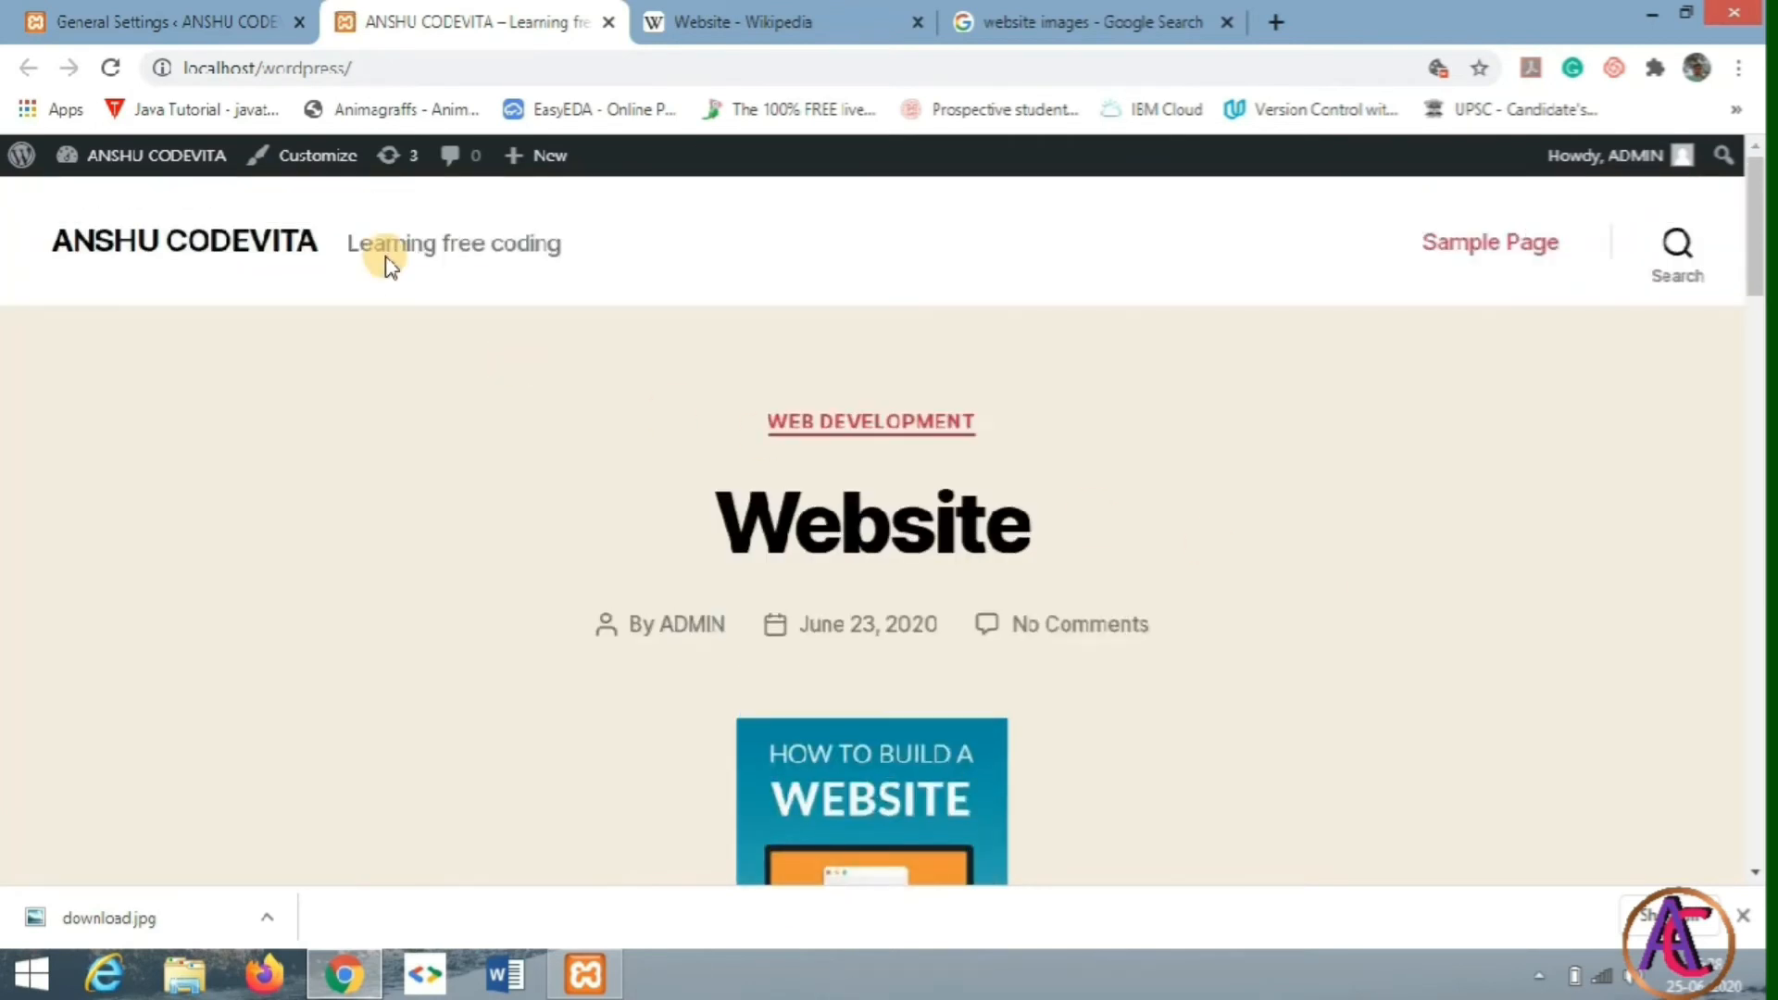
pyautogui.click(215, 30)
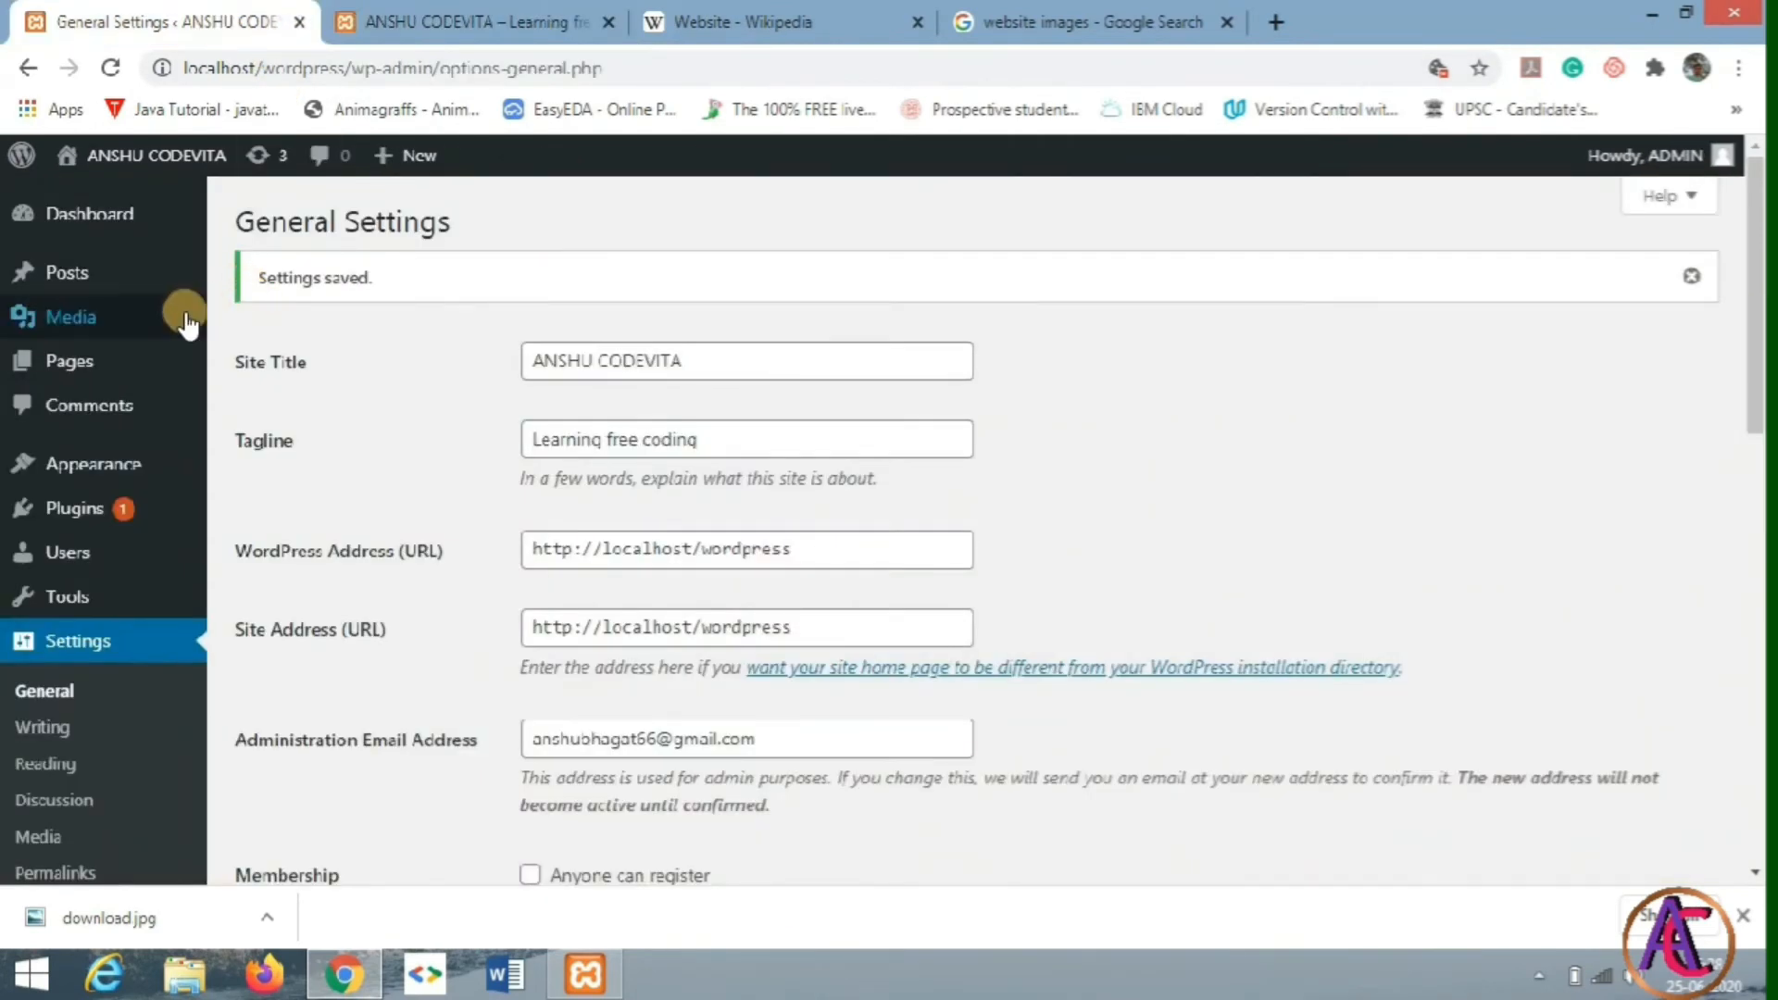
pyautogui.moveTo(88, 271)
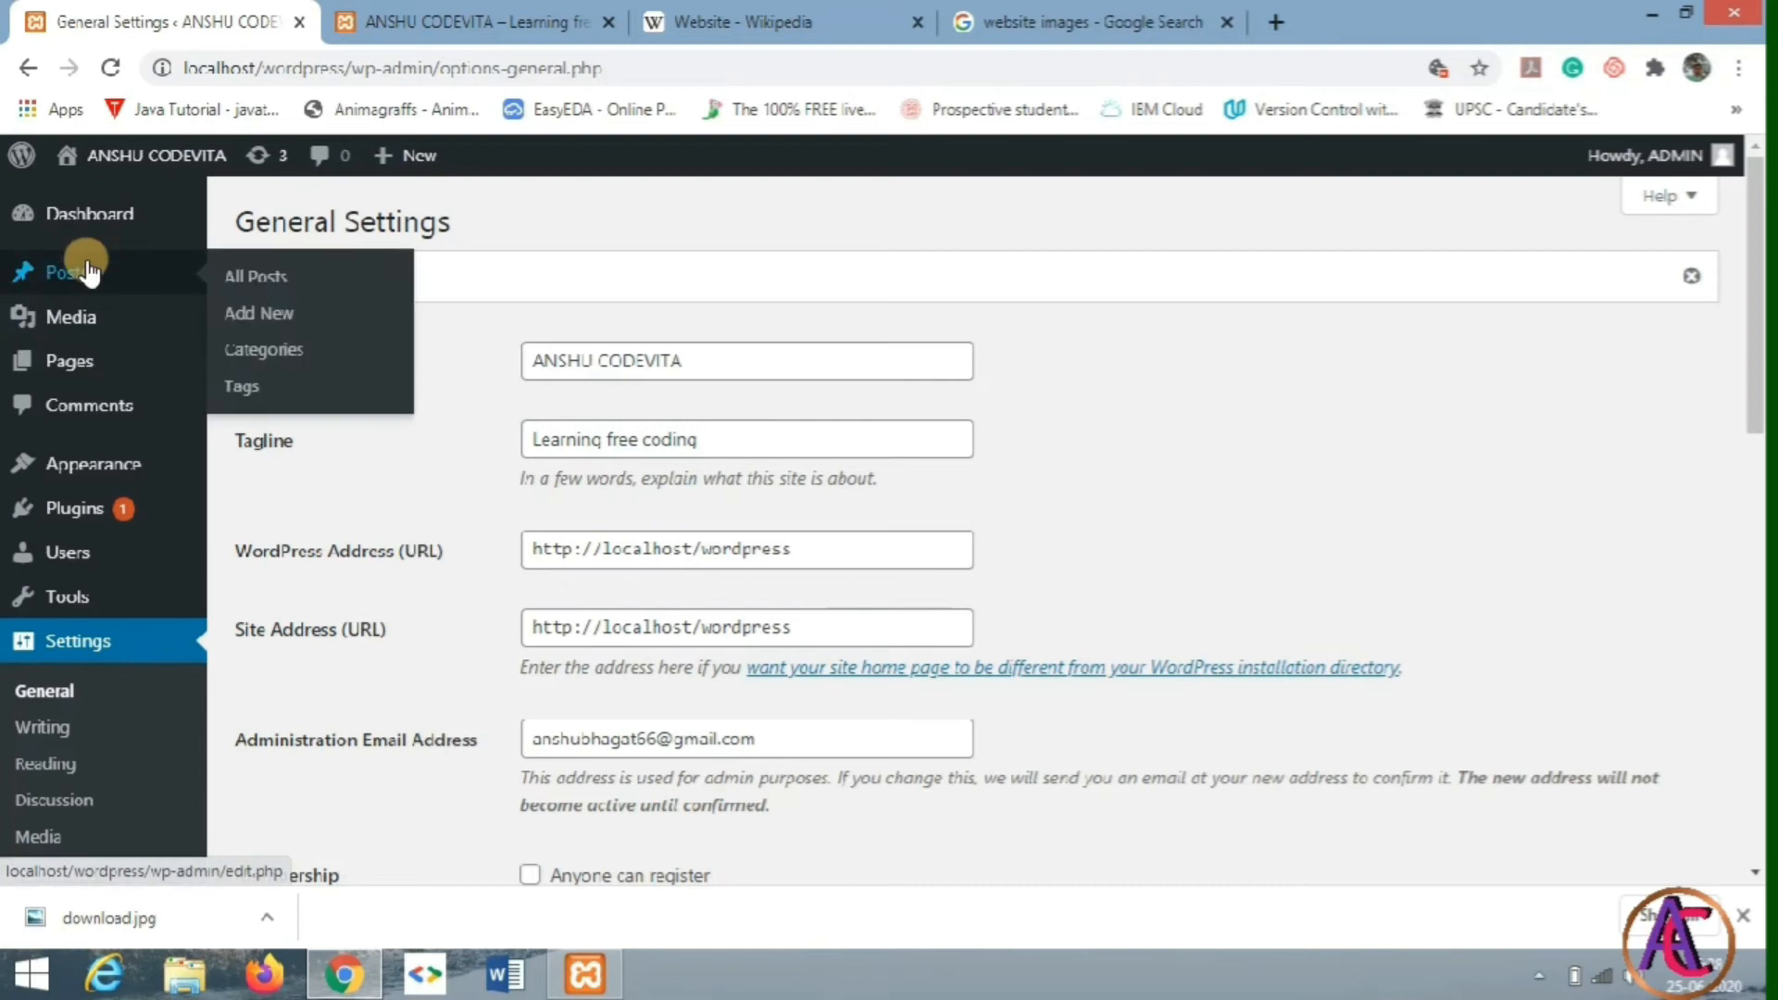
pyautogui.click(76, 315)
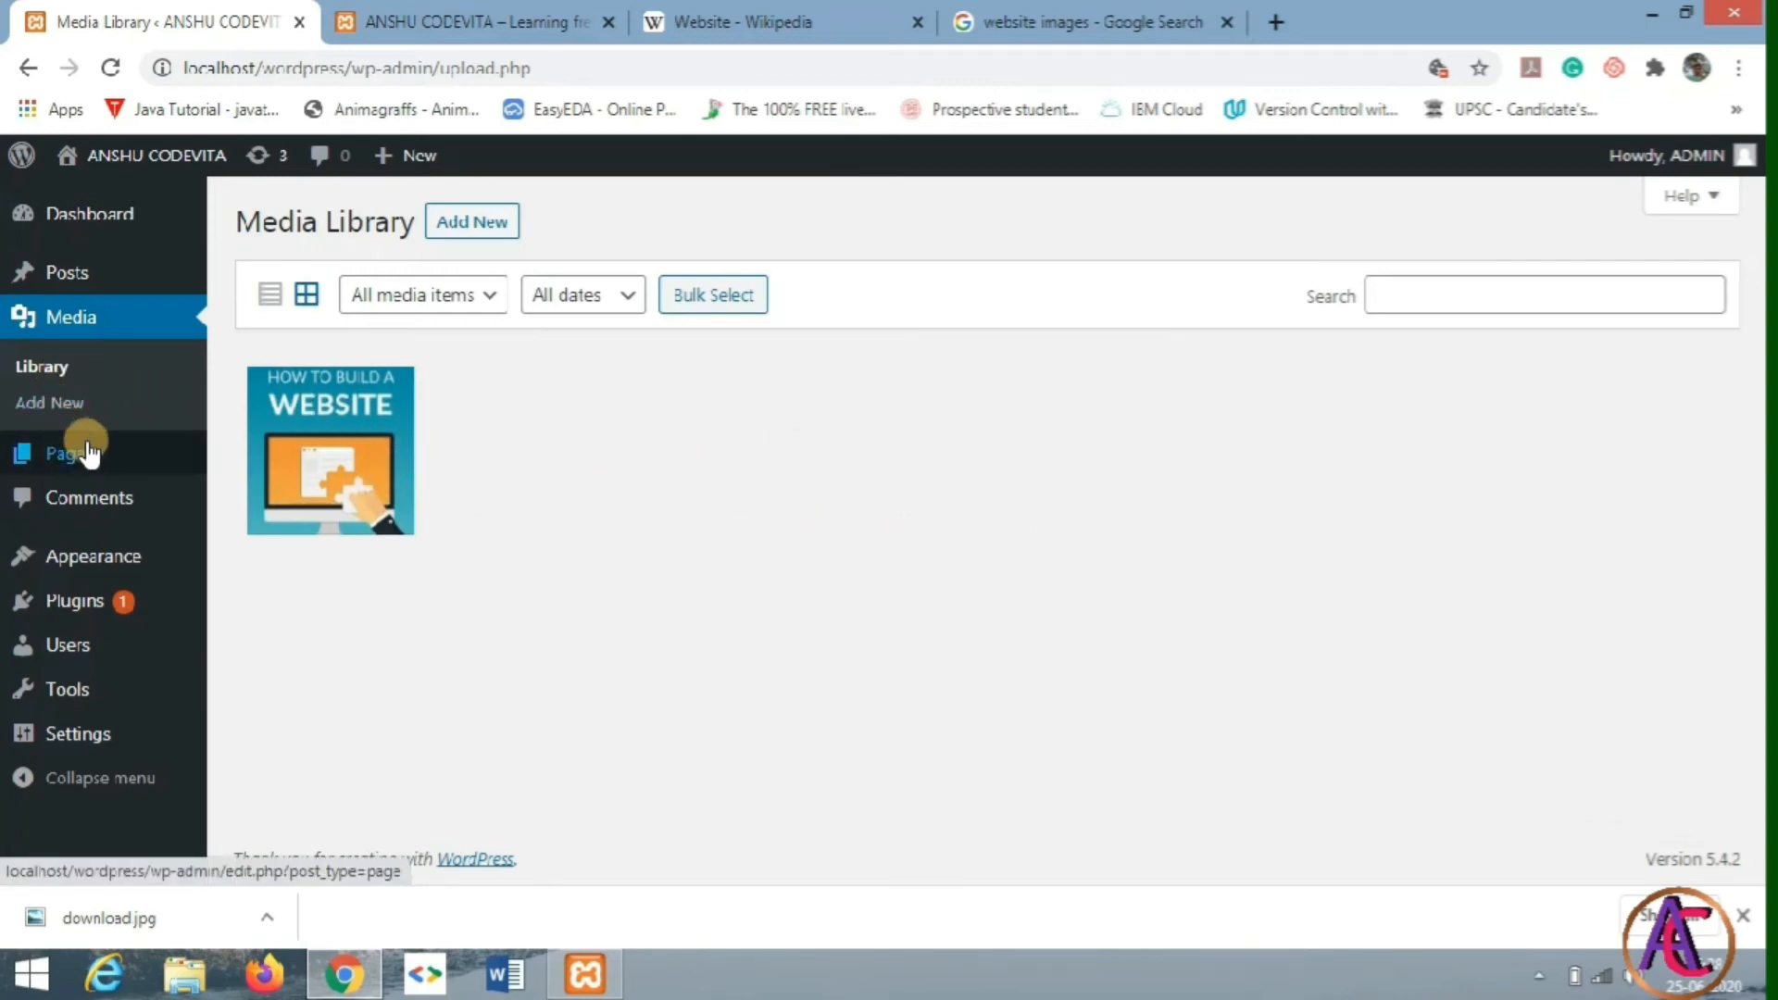
# Step: Move the Privacy Policy and Sample Page pages to the Trash with one bulk action
pyautogui.moveTo(85, 464)
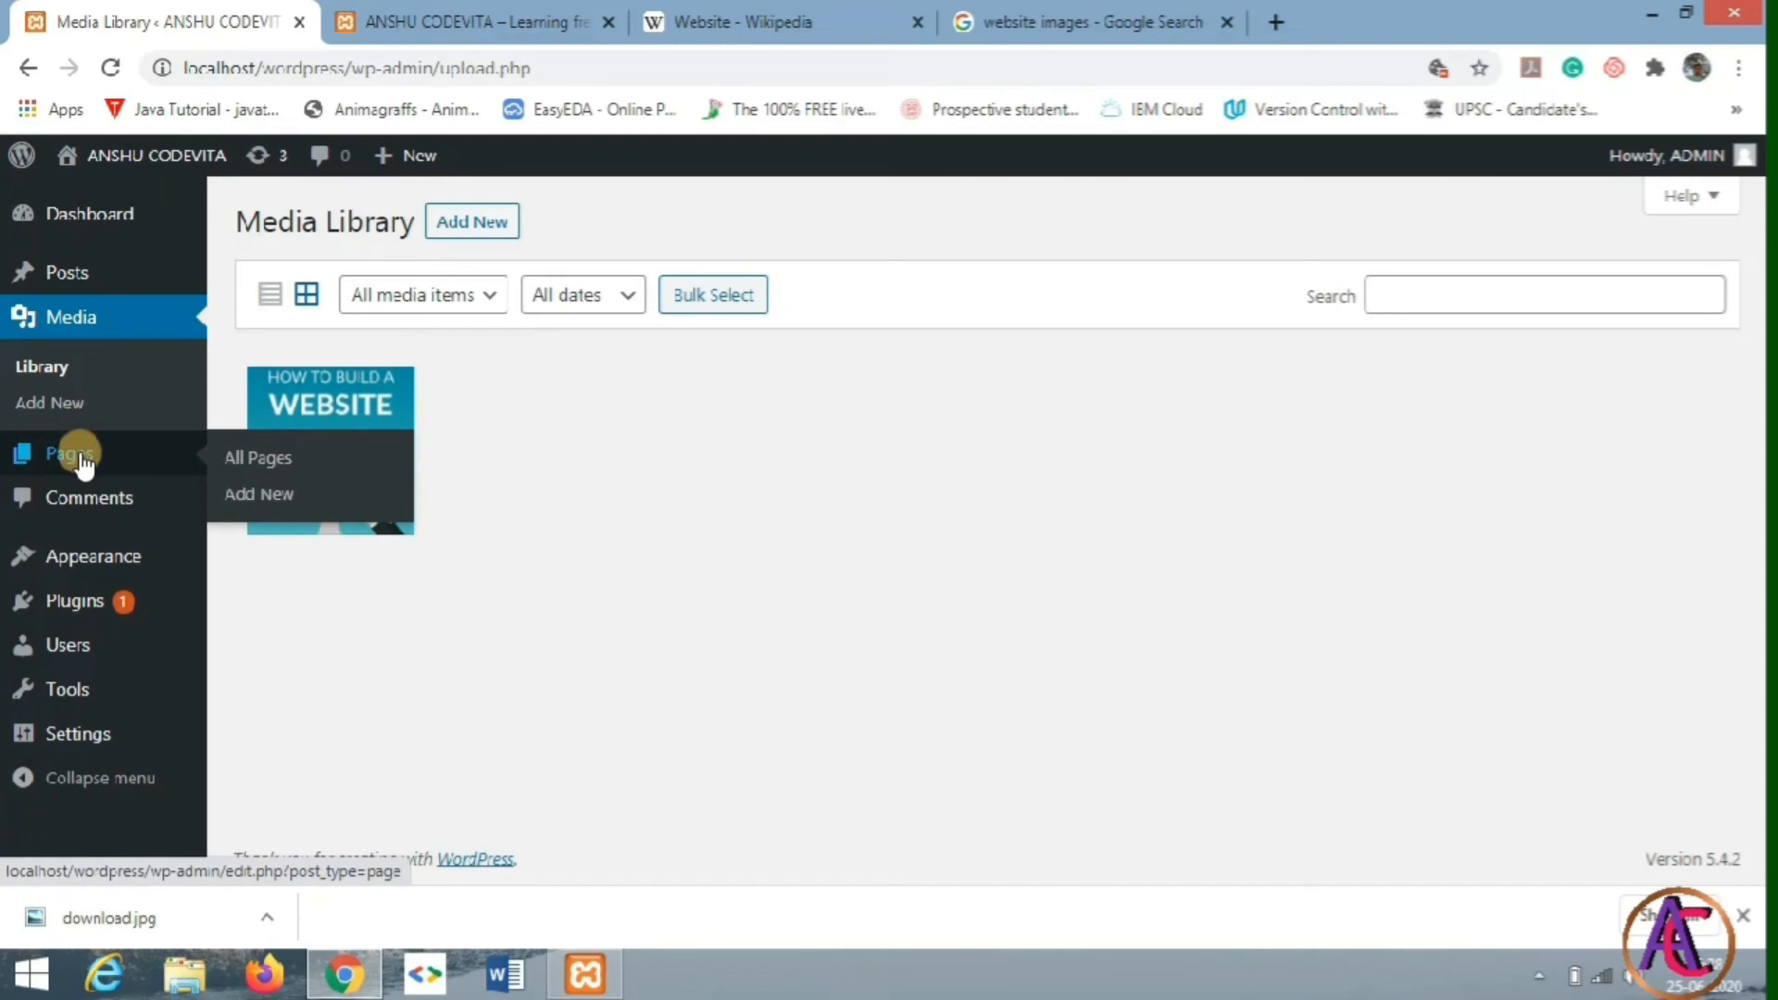
pyautogui.click(81, 454)
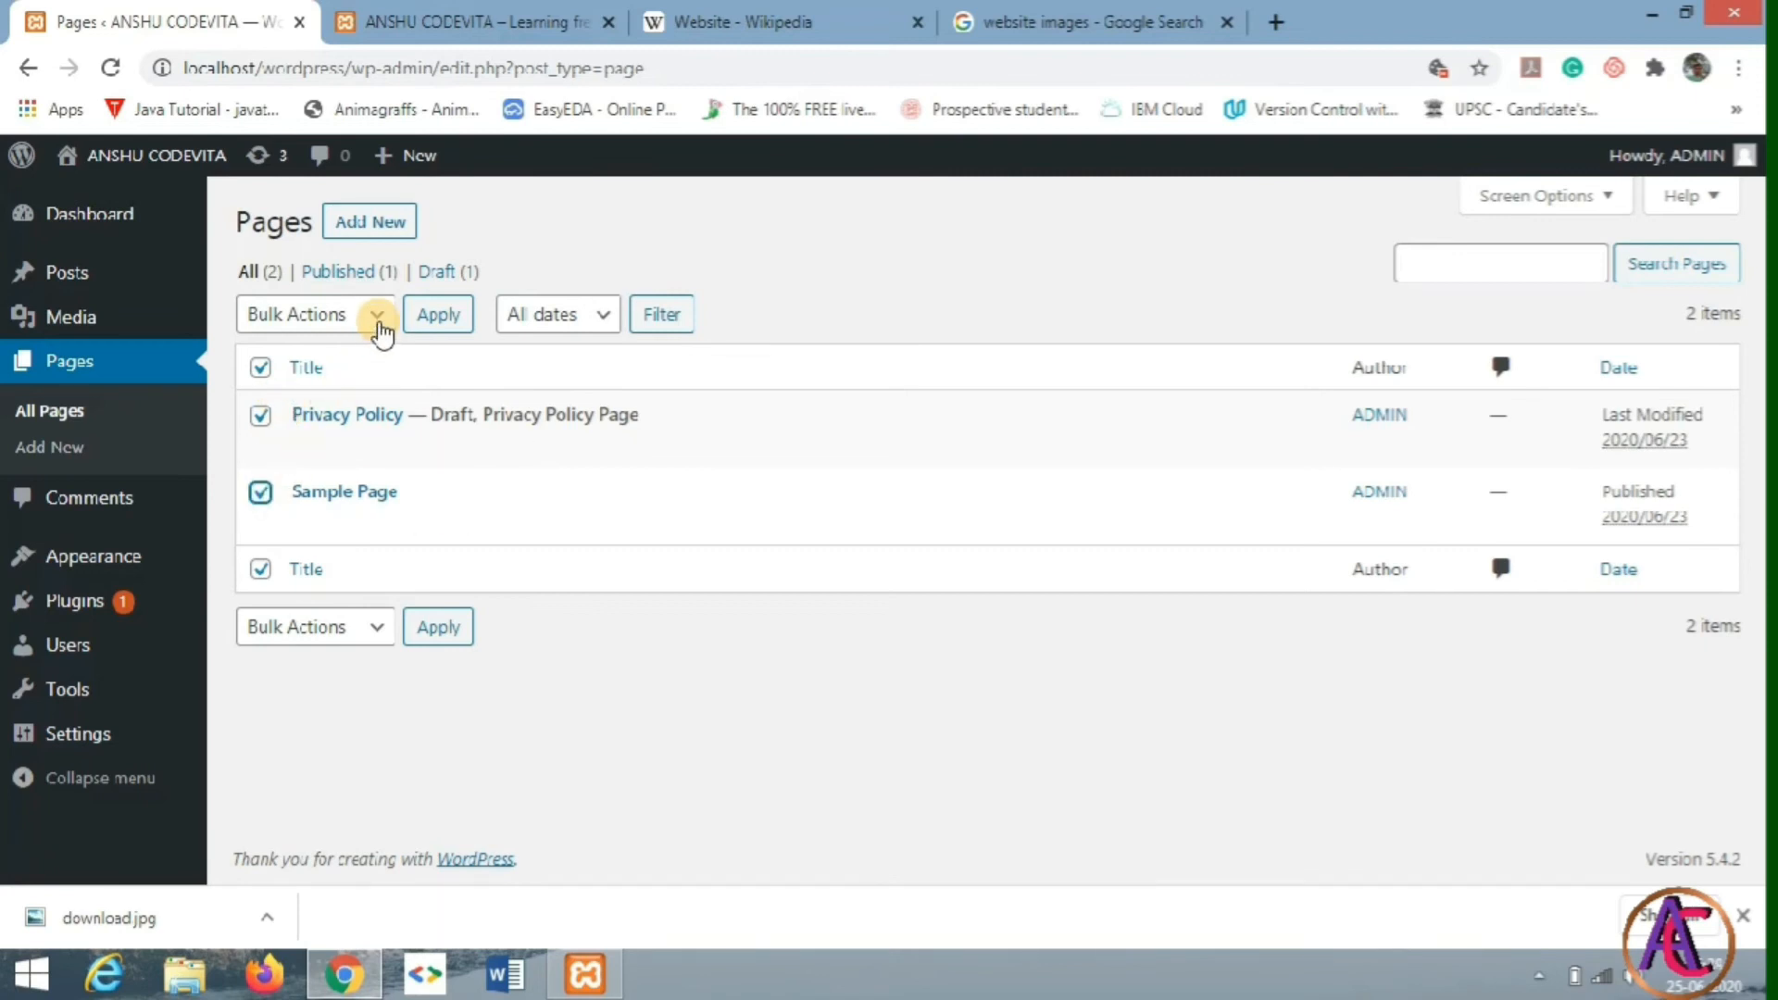
pyautogui.click(378, 320)
pyautogui.click(354, 397)
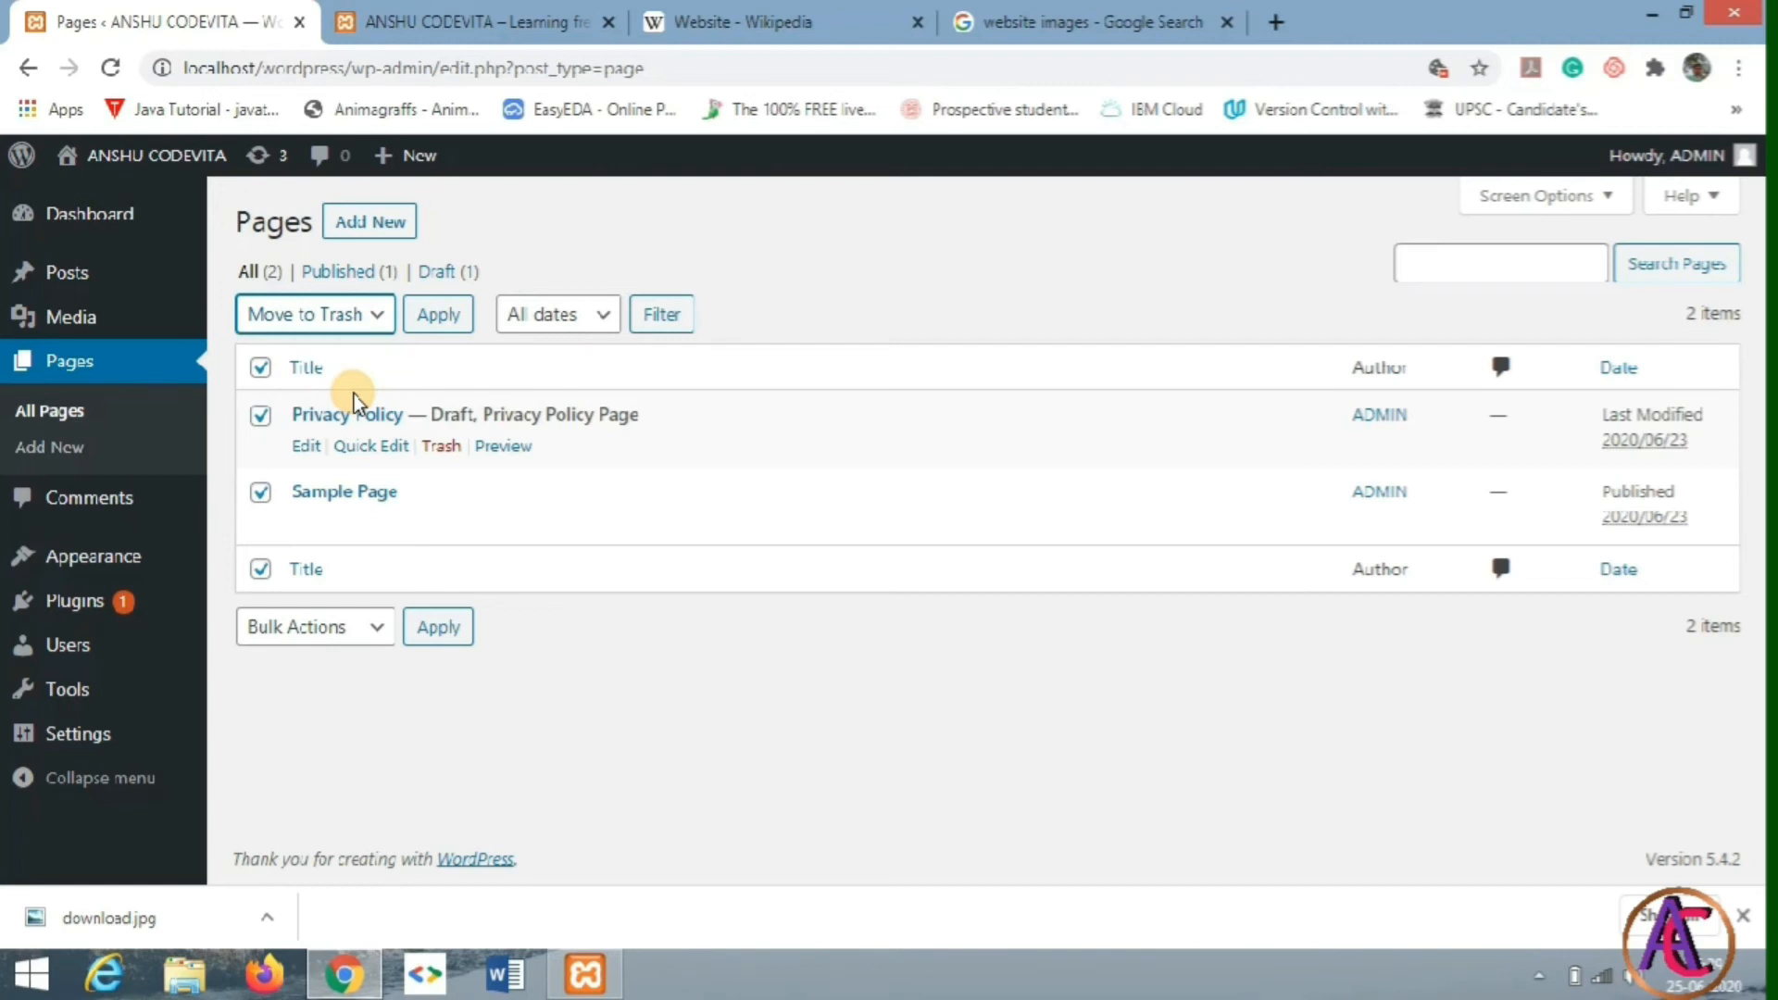
pyautogui.click(440, 326)
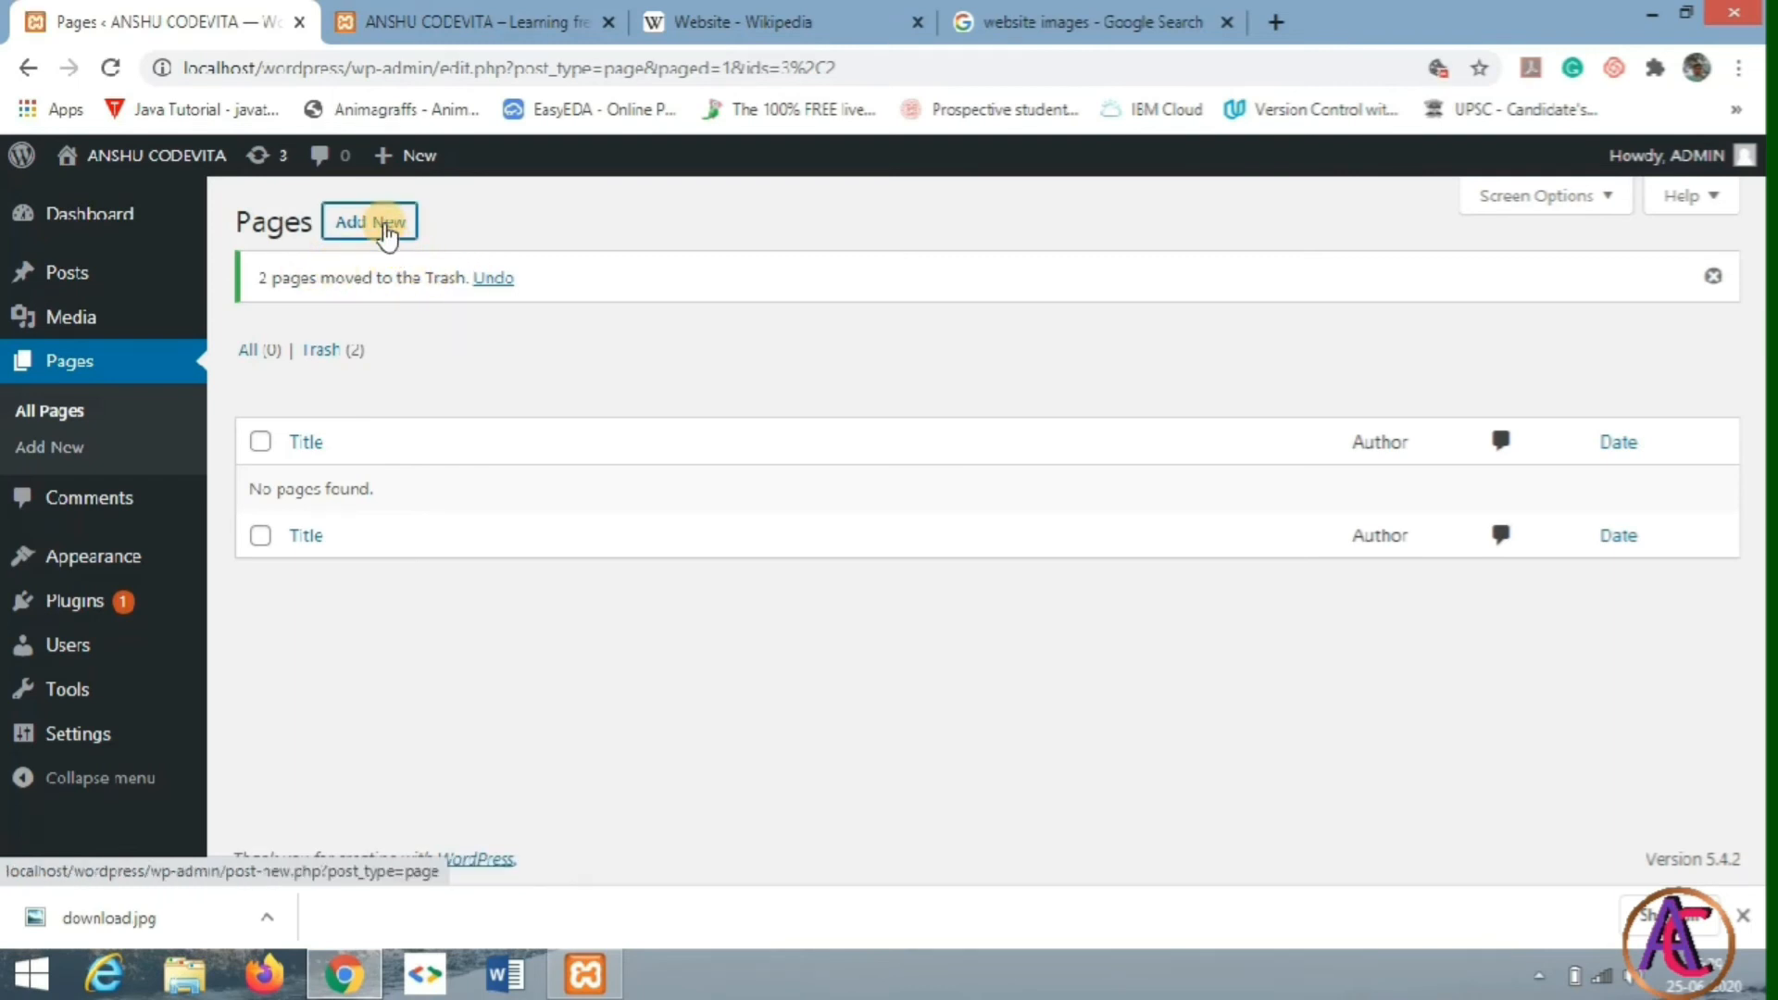
# Step: Create page "About US" with paragraphs "Hello friends on this website you will learn about coding and make your own website and application also." and "So join us ."
pyautogui.click(387, 228)
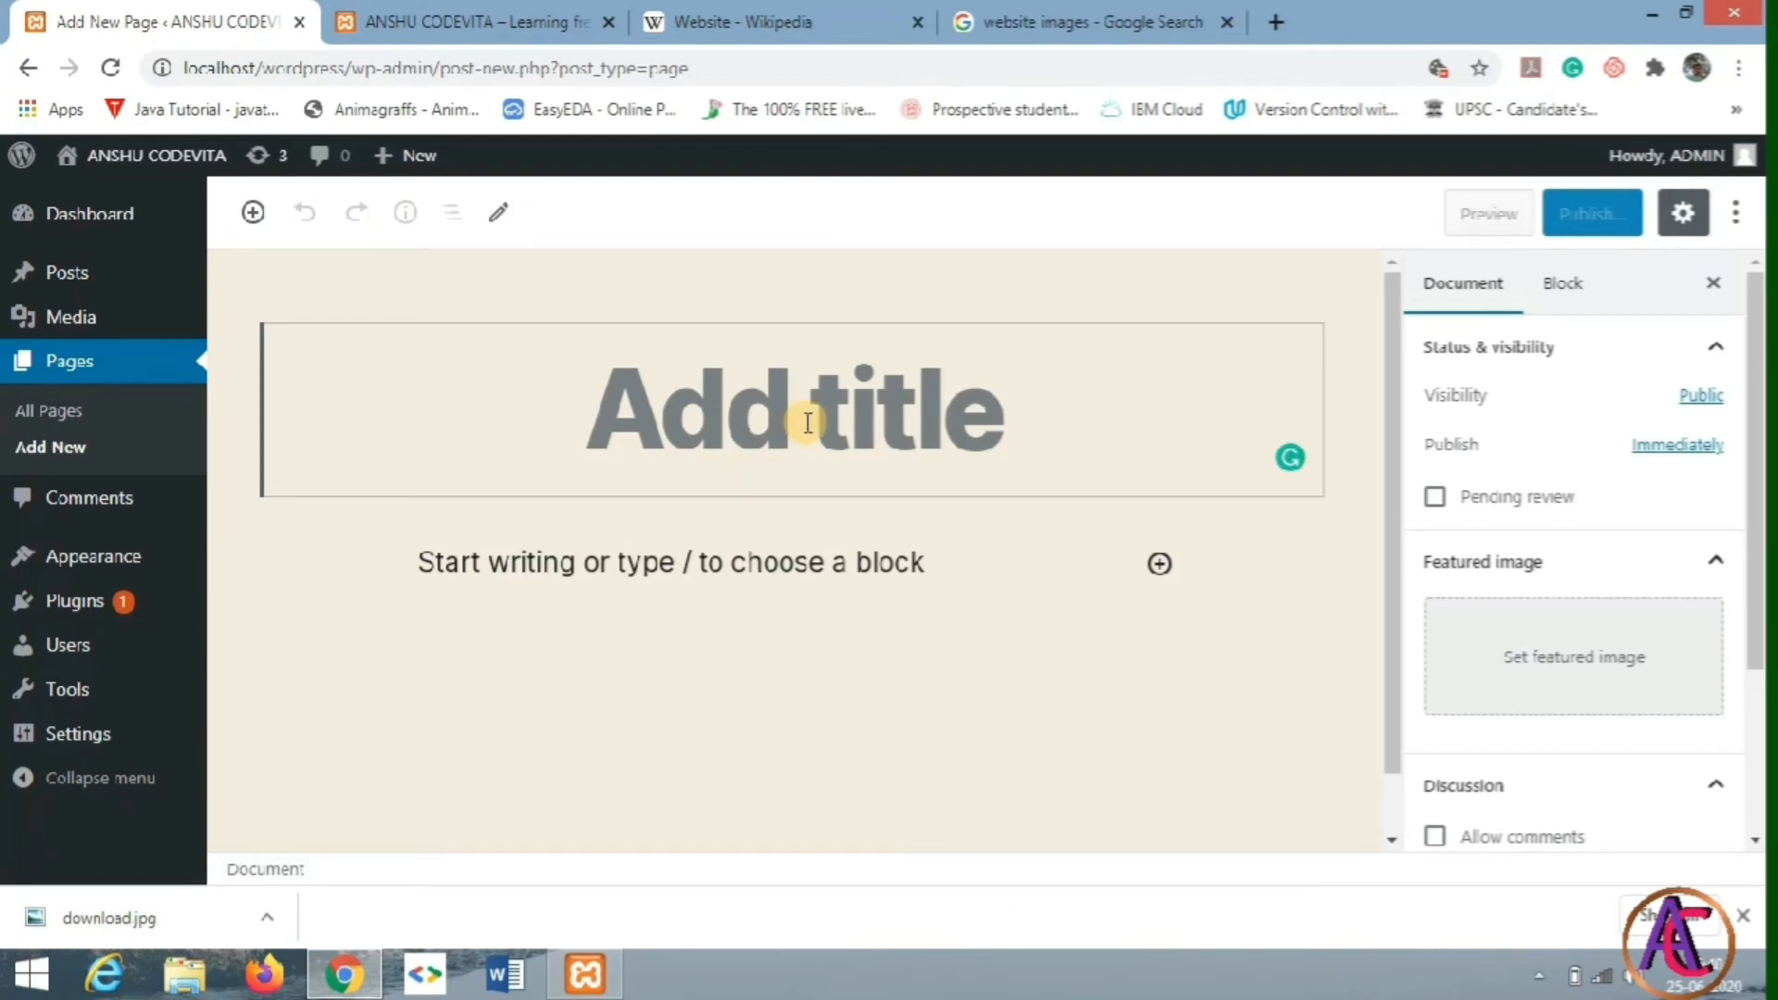
pyautogui.write('About US')
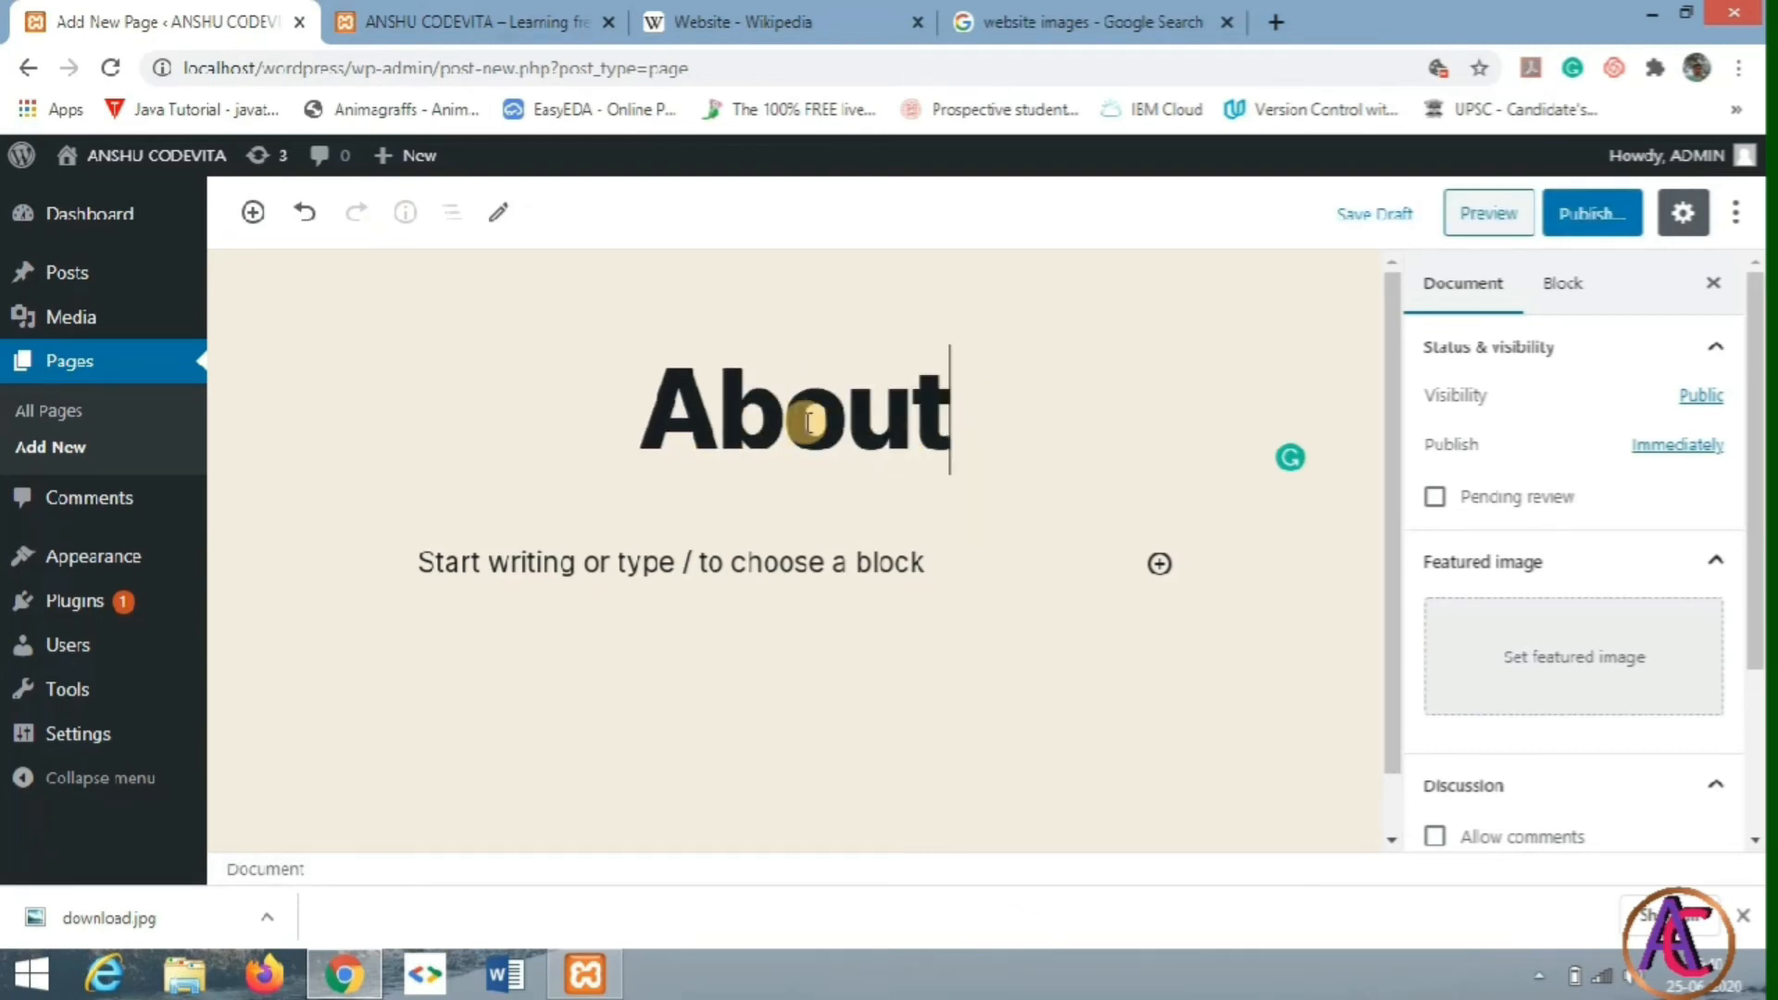
pyautogui.click(793, 566)
pyautogui.write('H')
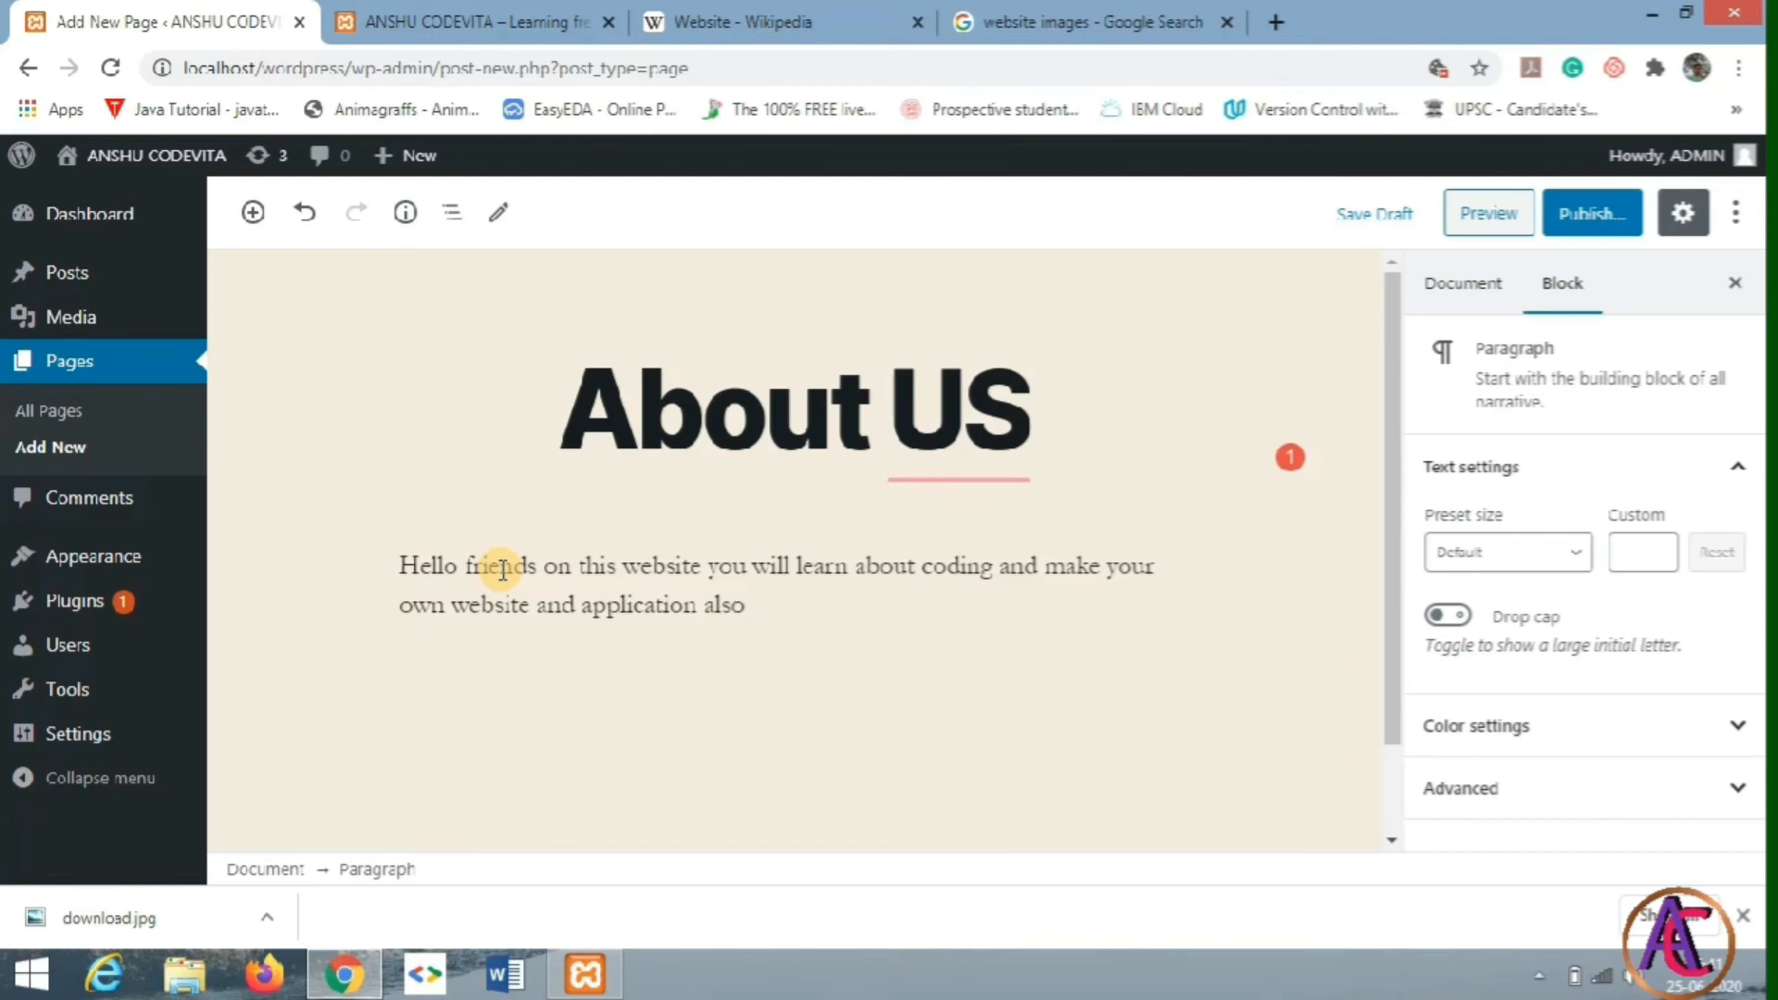
pyautogui.press('Return')
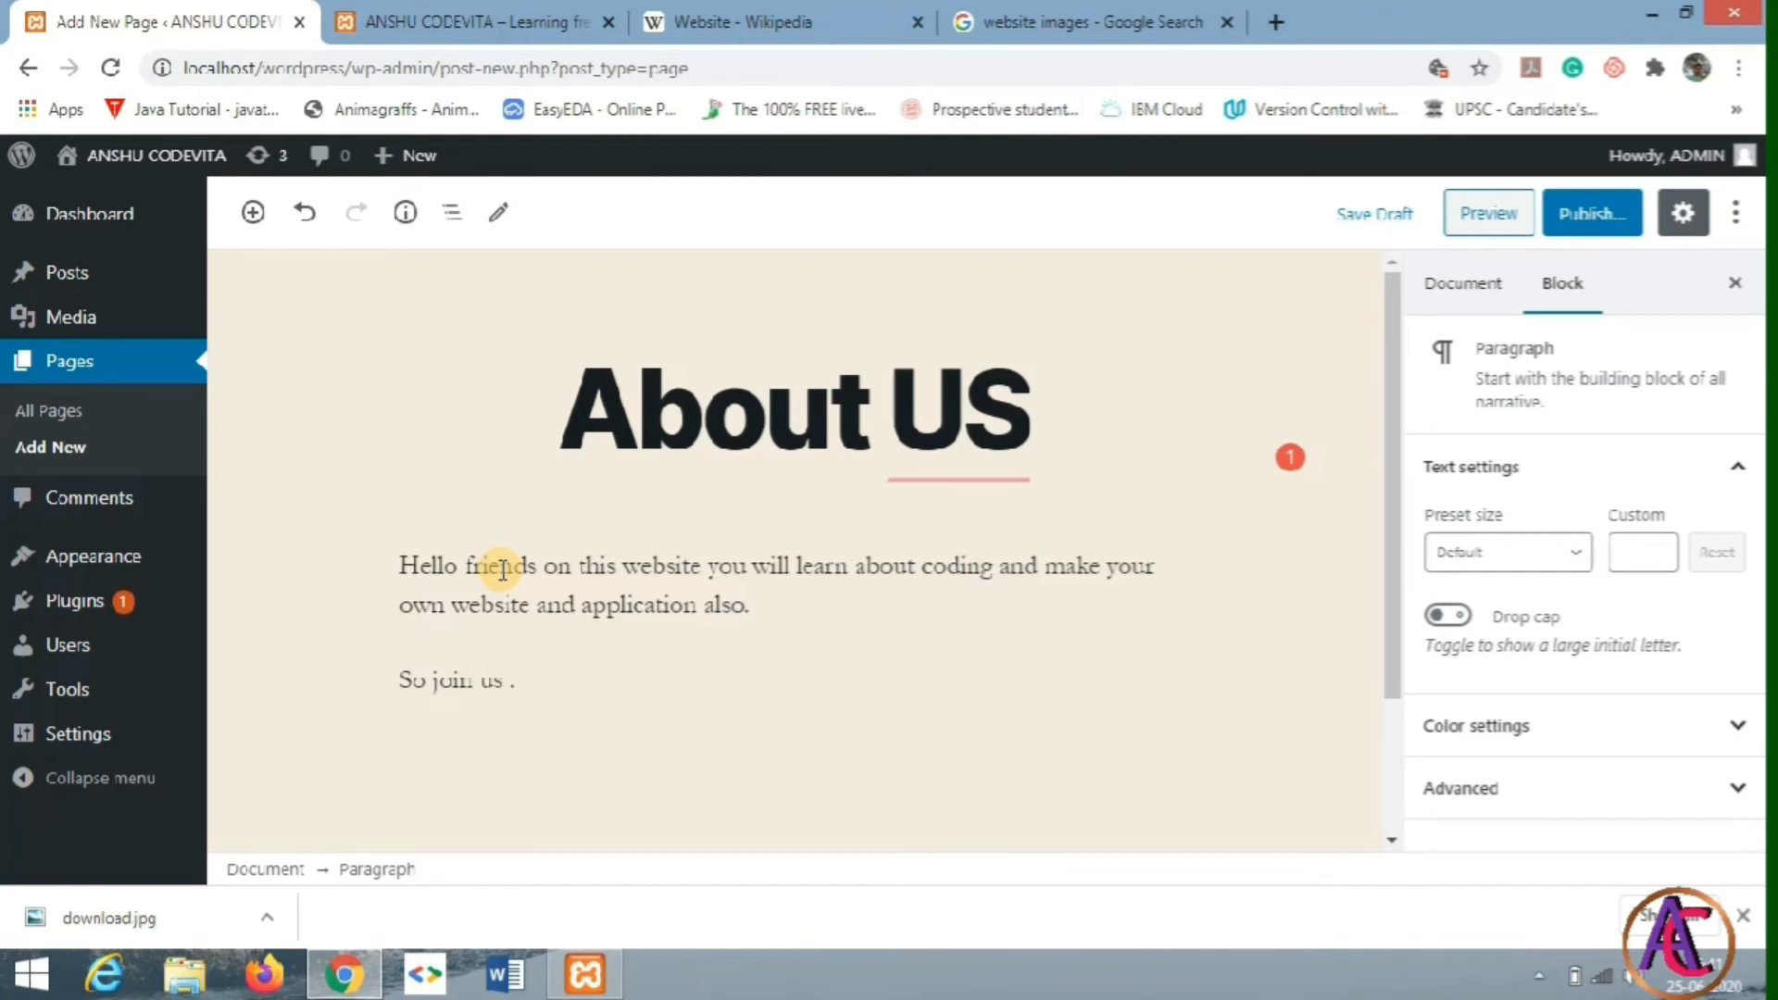
# Step: Publish the About US page and view its title and content on the live site
pyautogui.click(1590, 219)
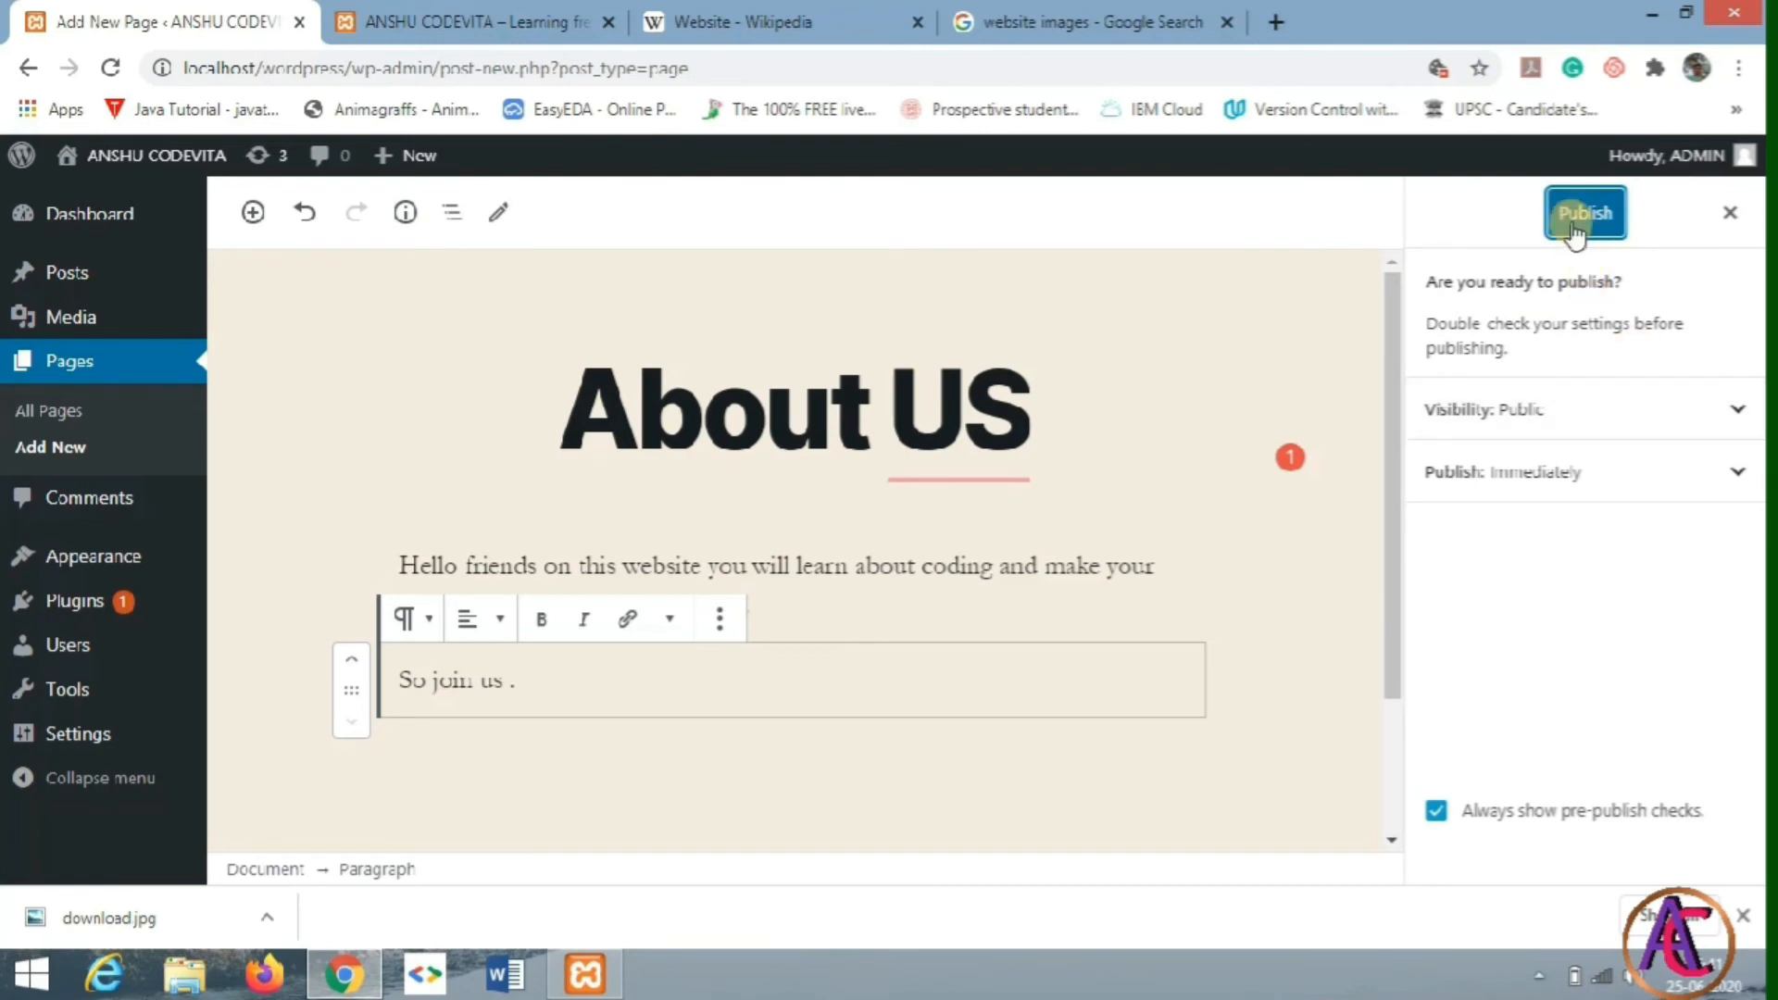
pyautogui.click(1575, 225)
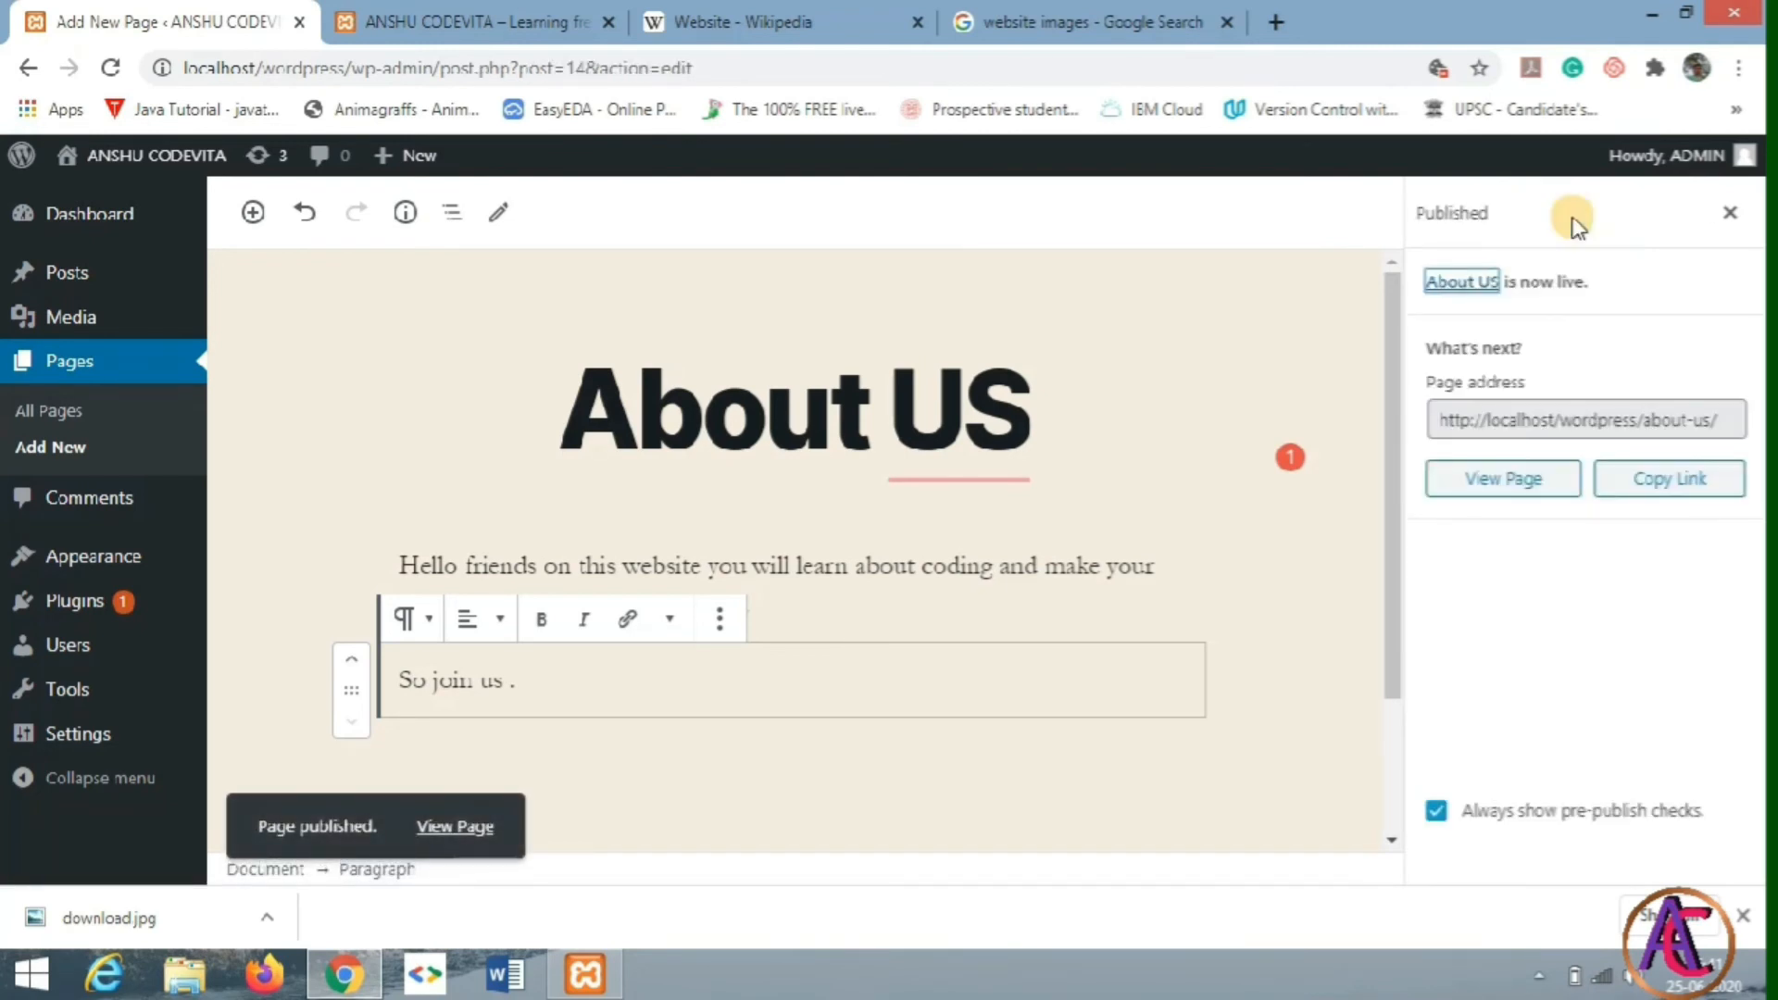
pyautogui.click(1510, 482)
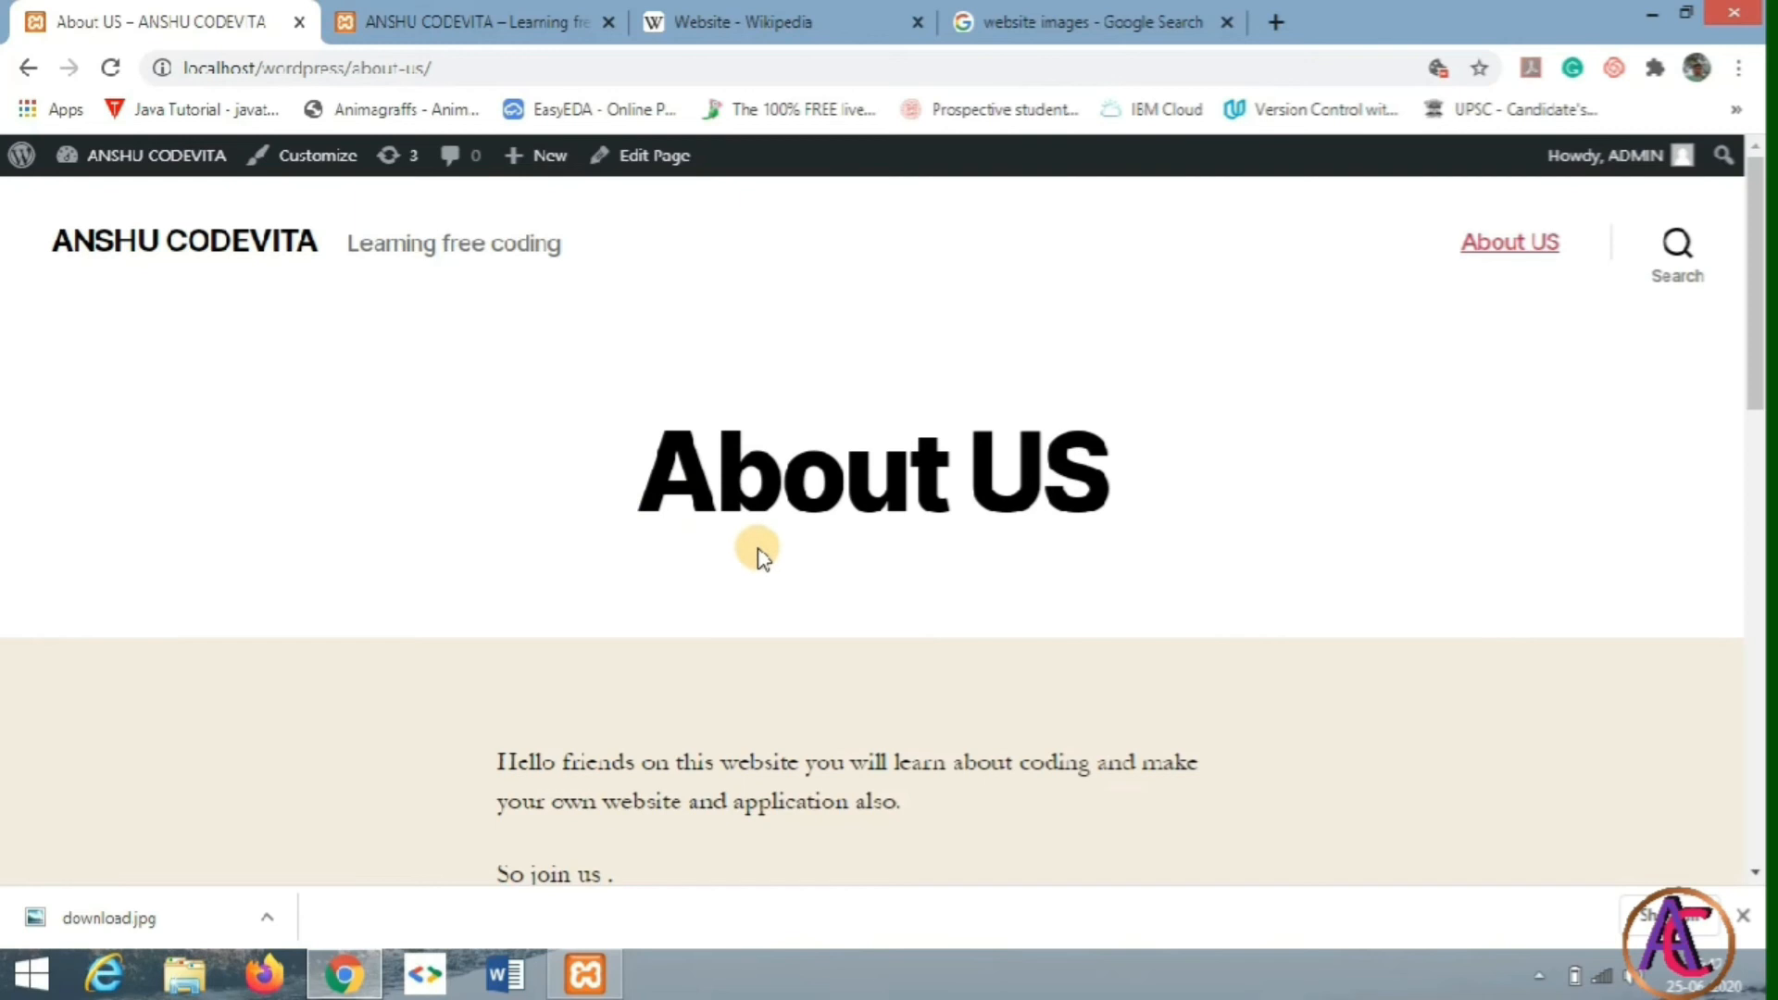
pyautogui.scroll(-1, 825, 531)
pyautogui.scroll(-8, 831, 537)
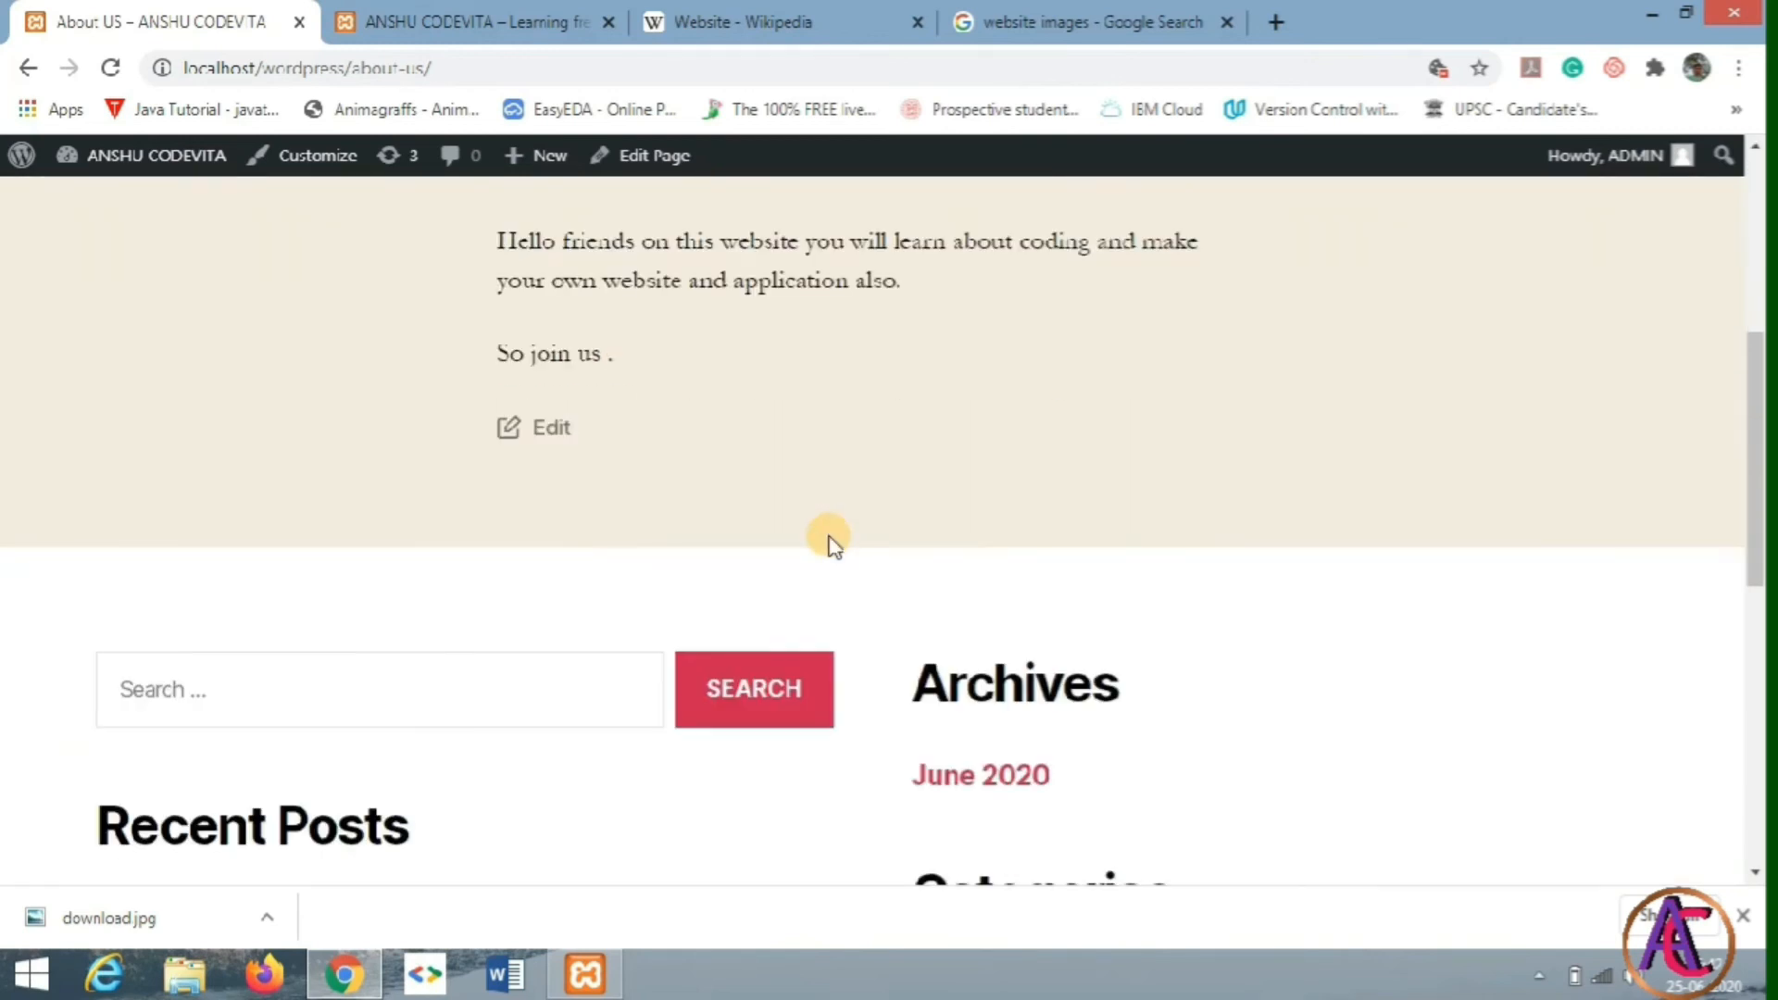
pyautogui.scroll(1, 832, 575)
pyautogui.scroll(7, 831, 575)
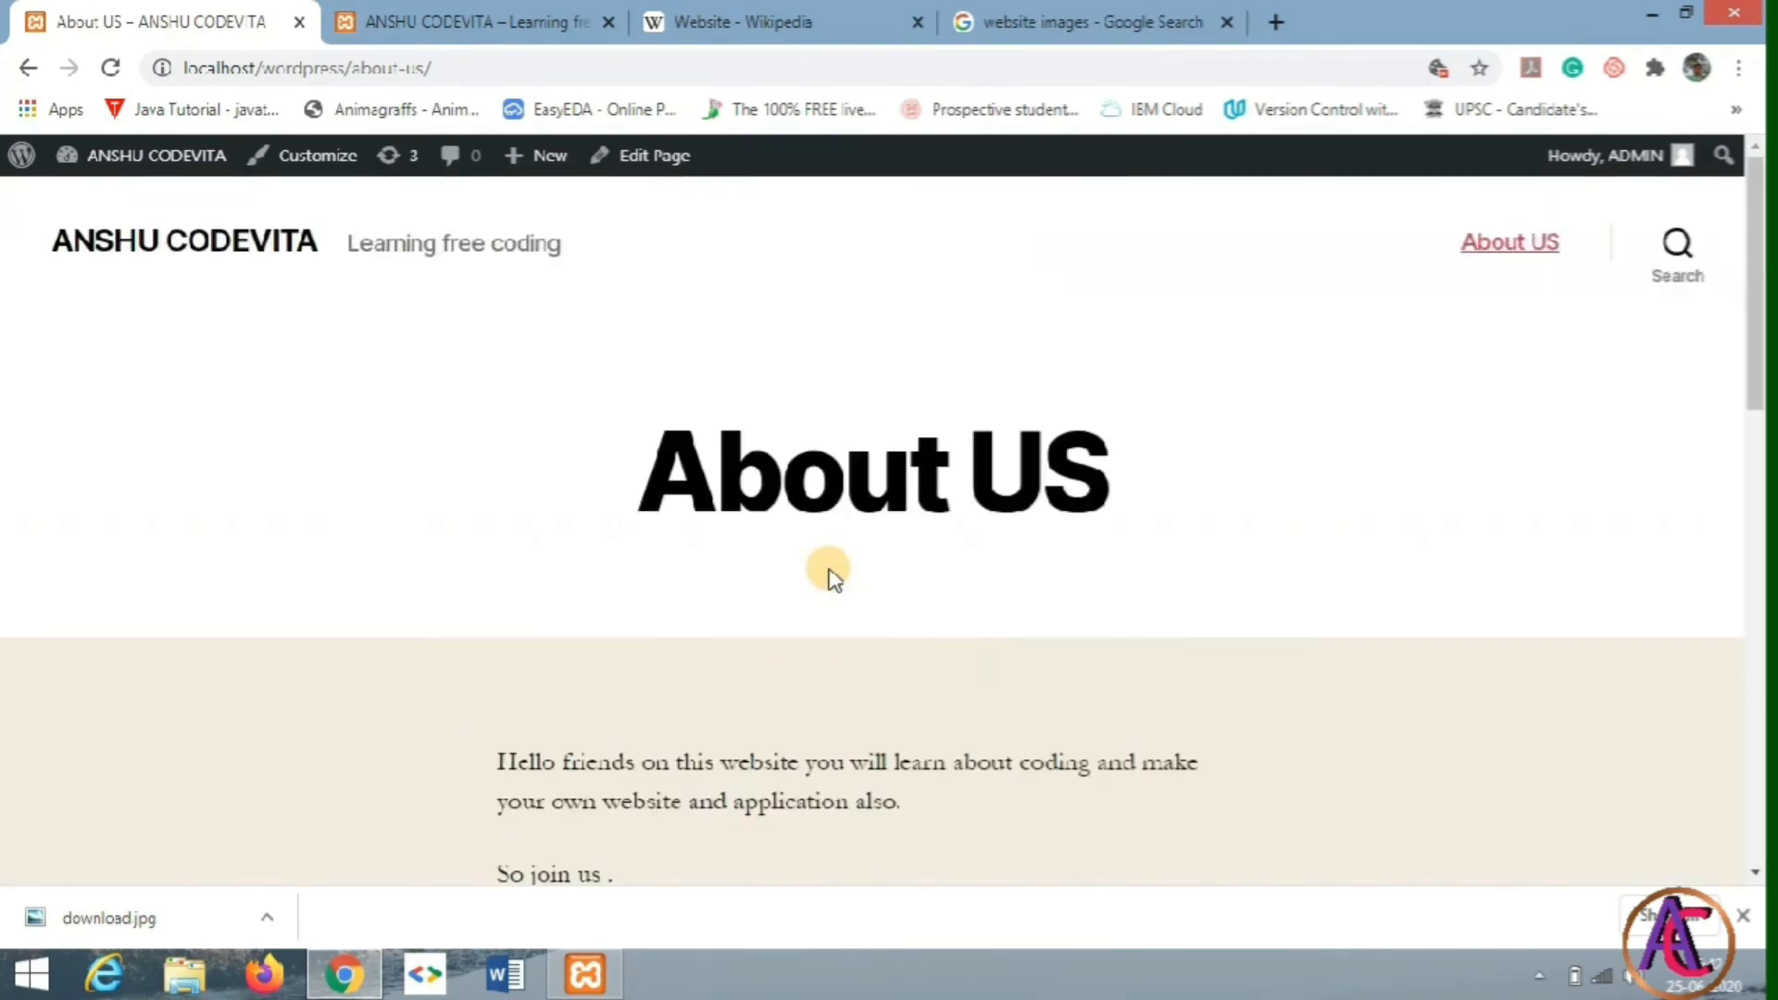
# Step: Start a new page titled "Home" from the site's page list and open its featured image selection
pyautogui.scroll(-2, 826, 648)
pyautogui.scroll(2, 831, 678)
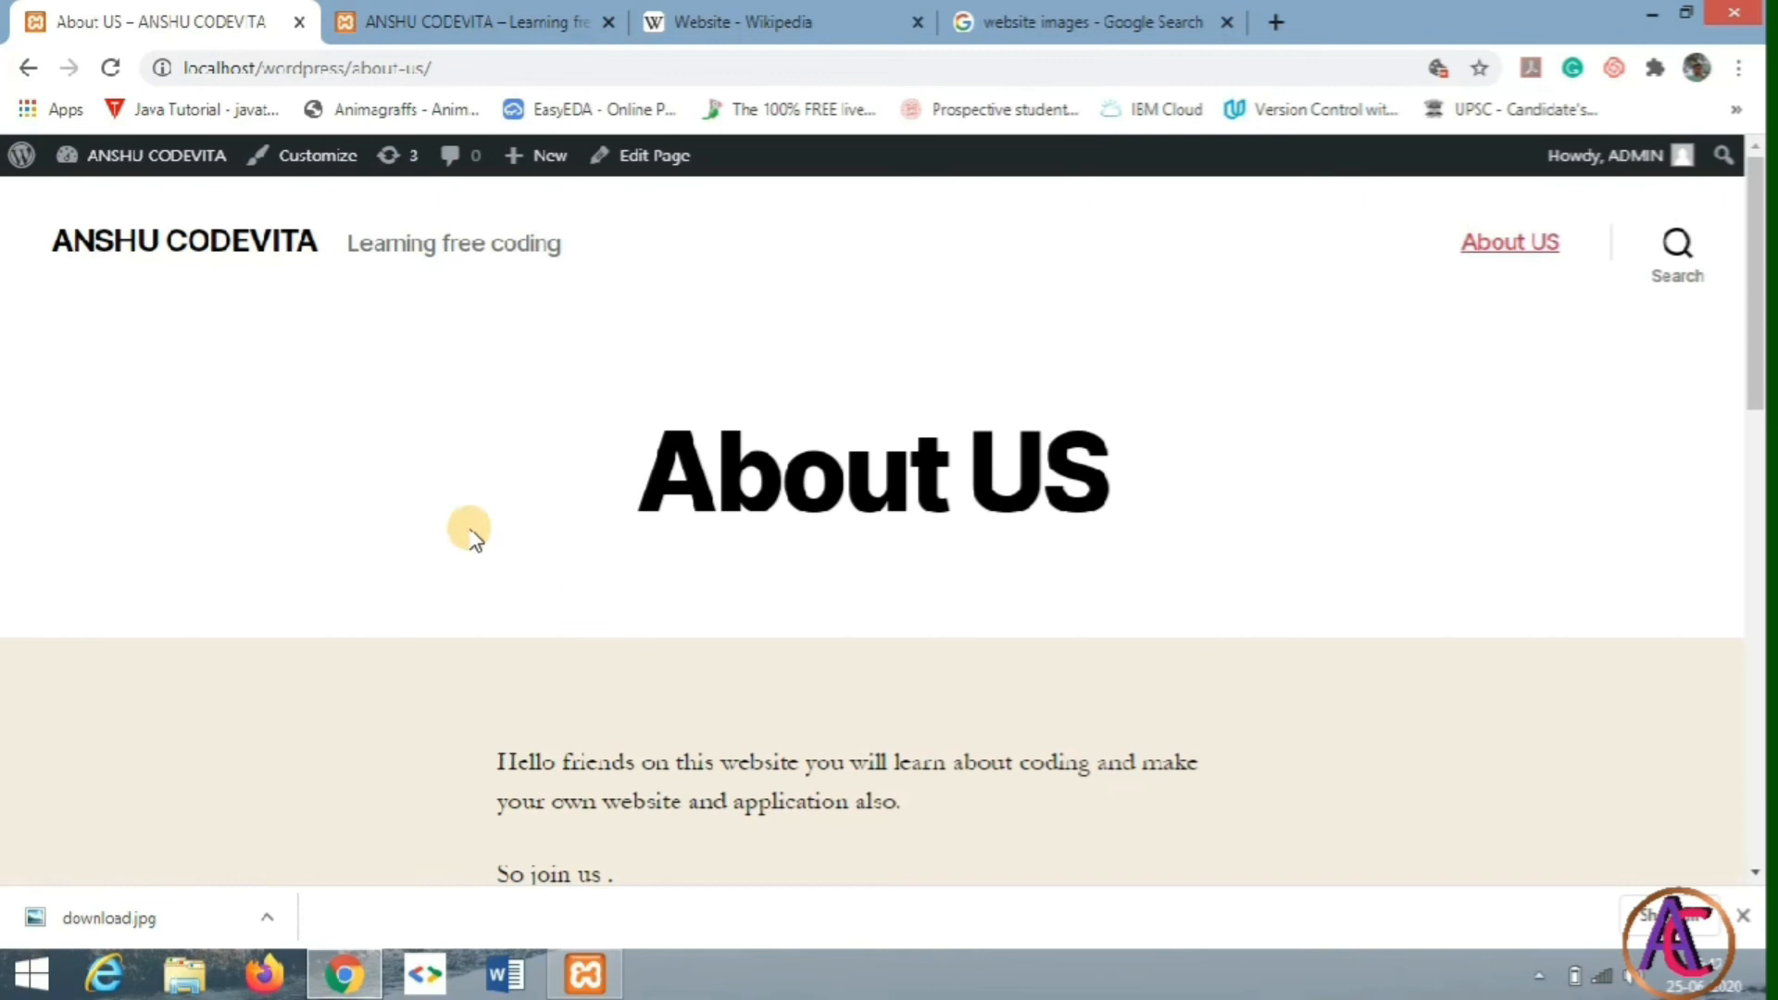
pyautogui.moveTo(164, 159)
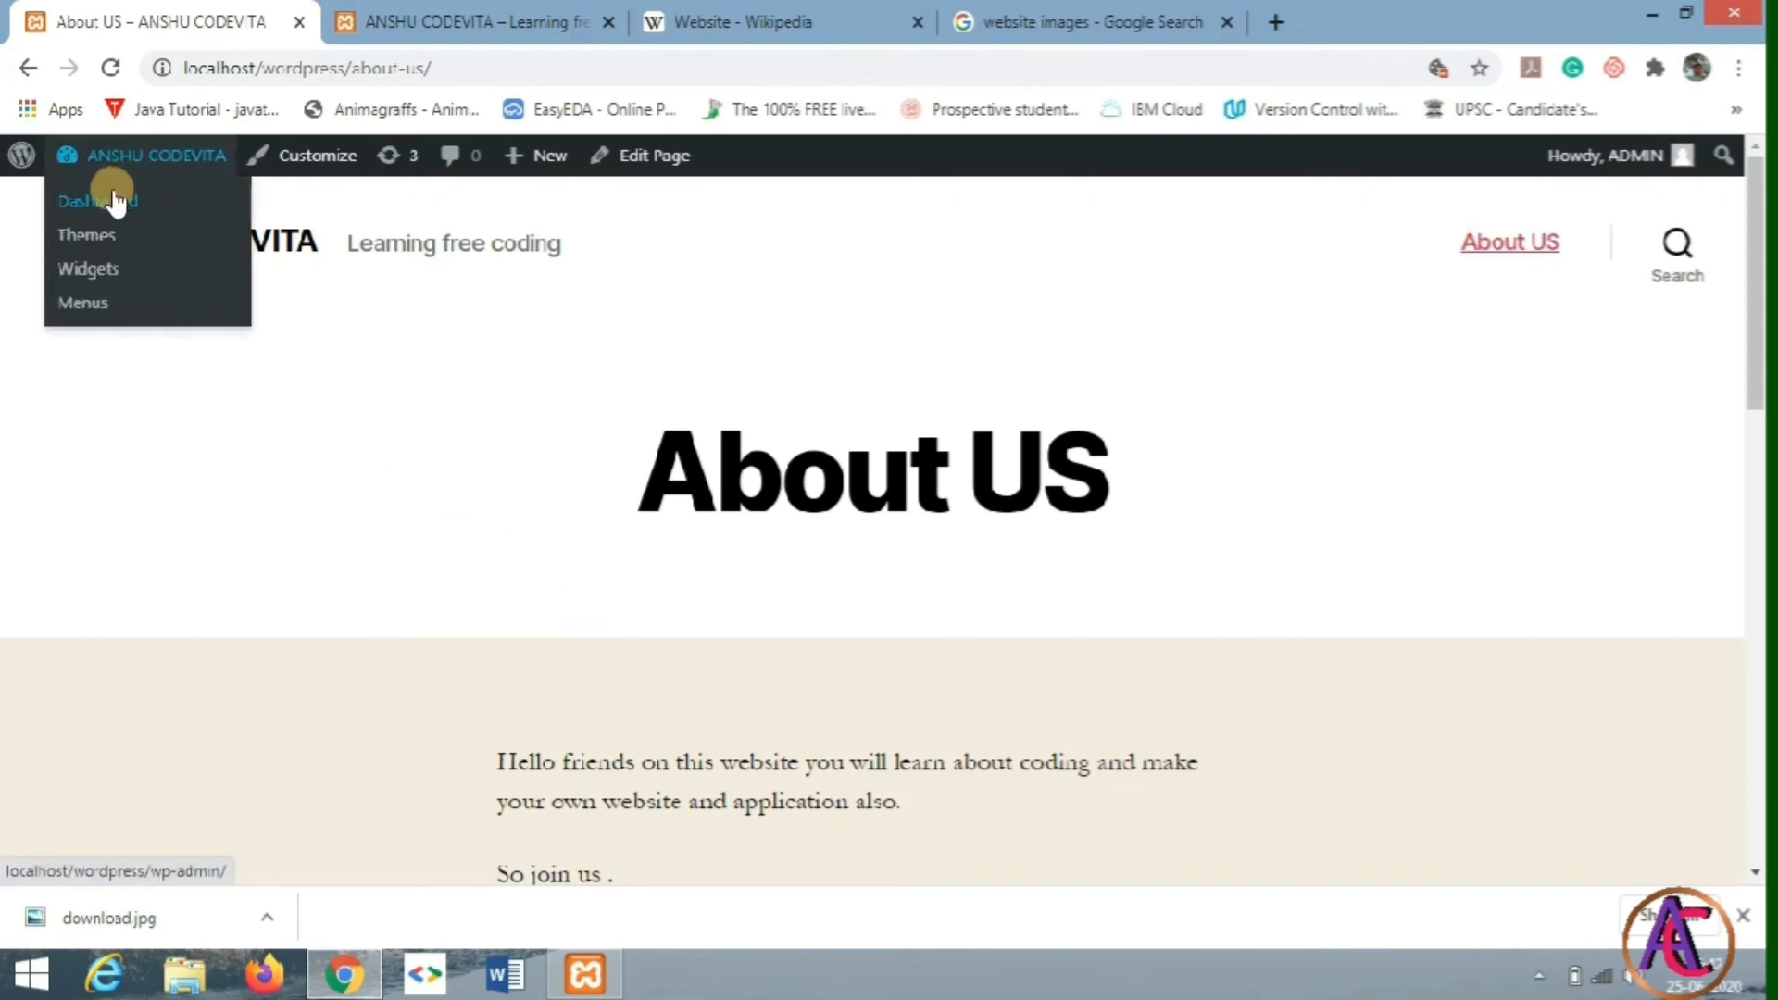
pyautogui.click(120, 270)
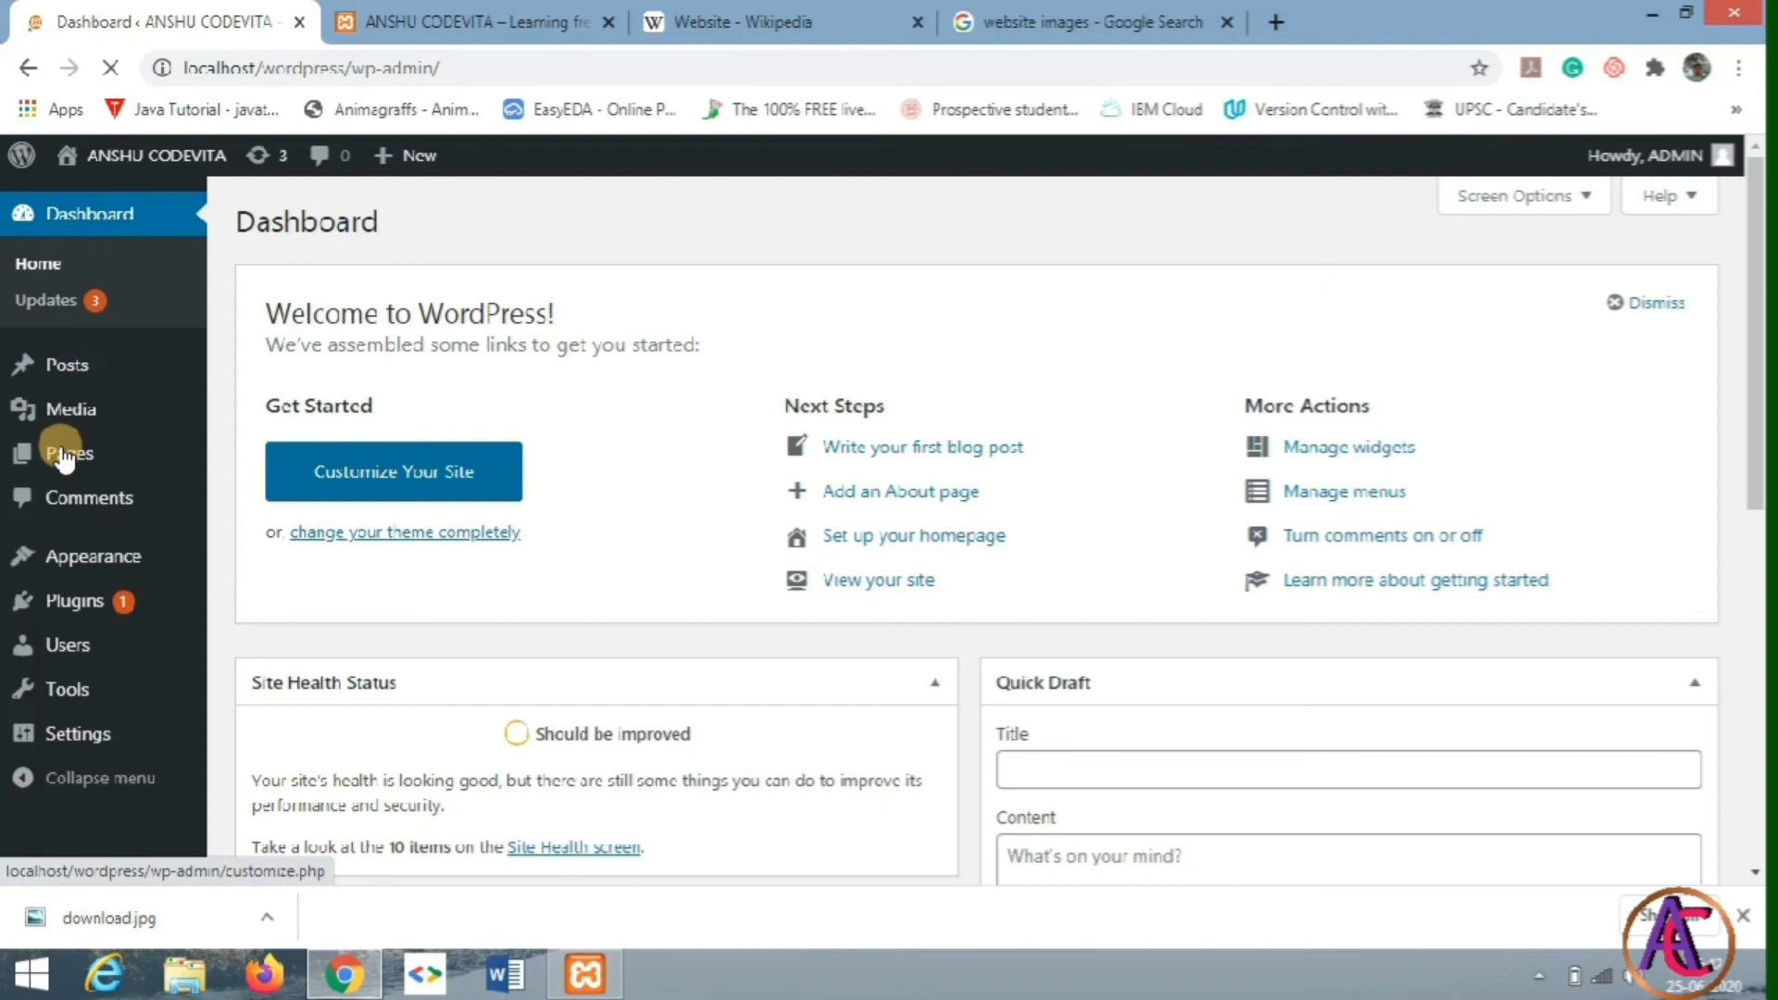
pyautogui.moveTo(61, 454)
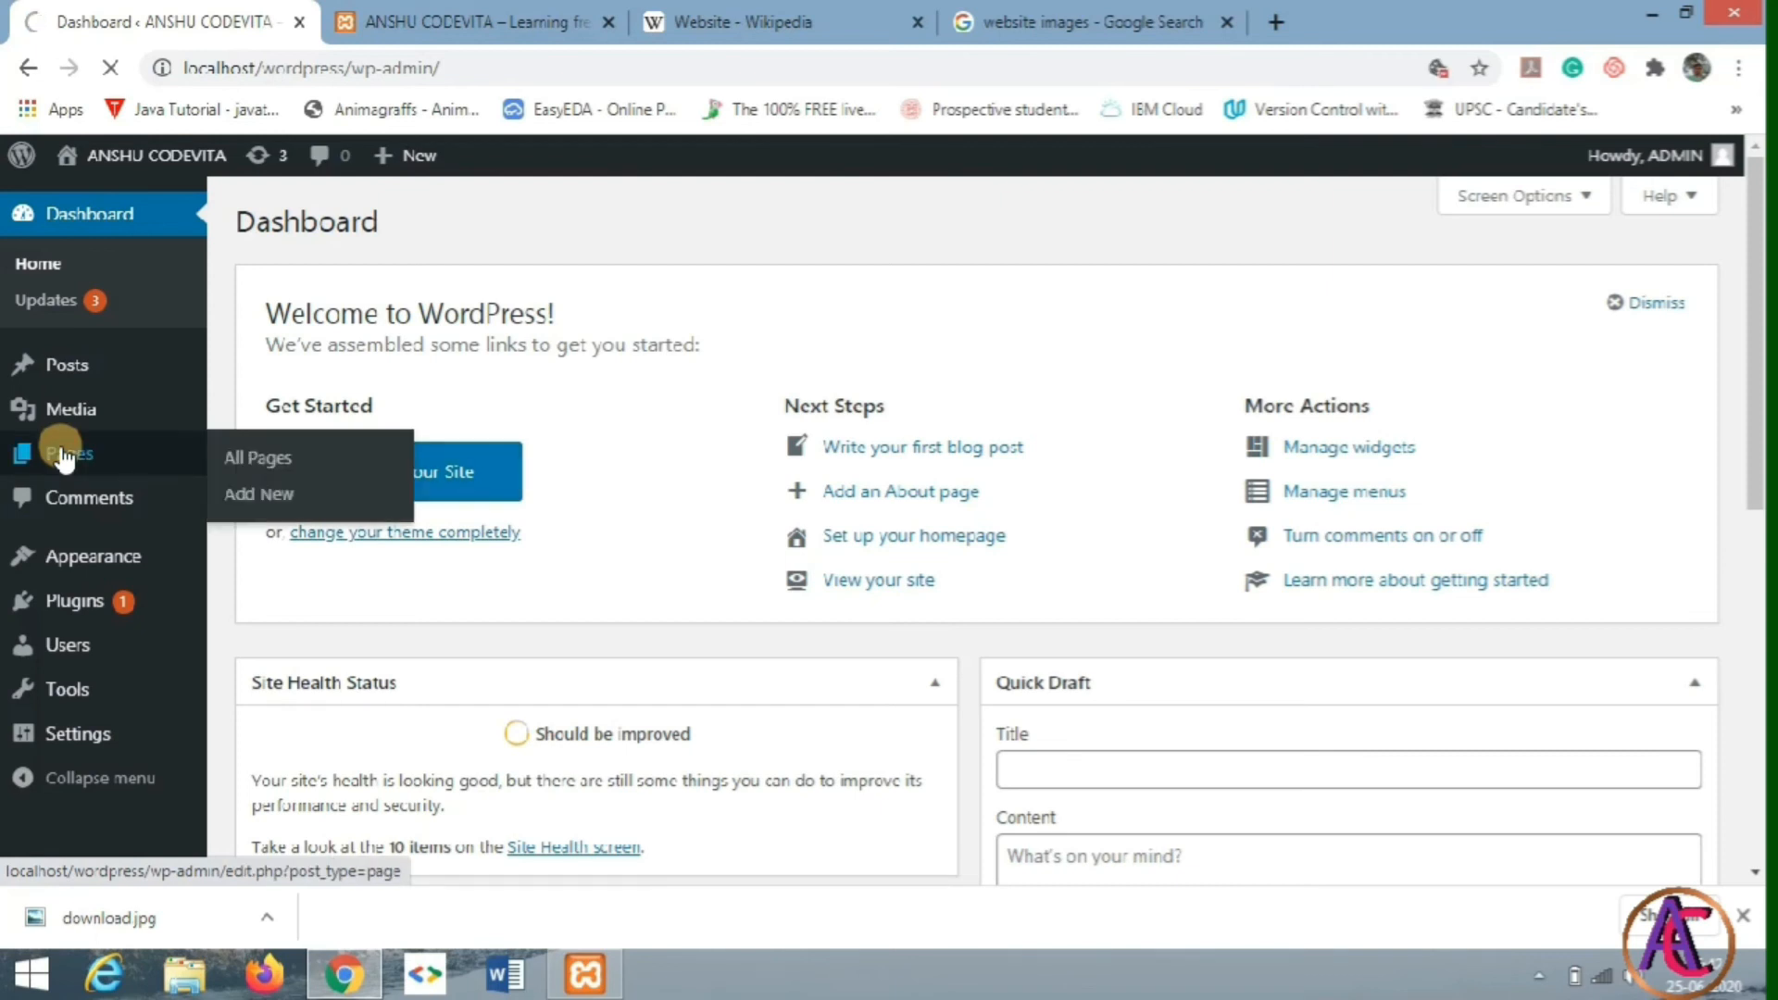
pyautogui.click(278, 471)
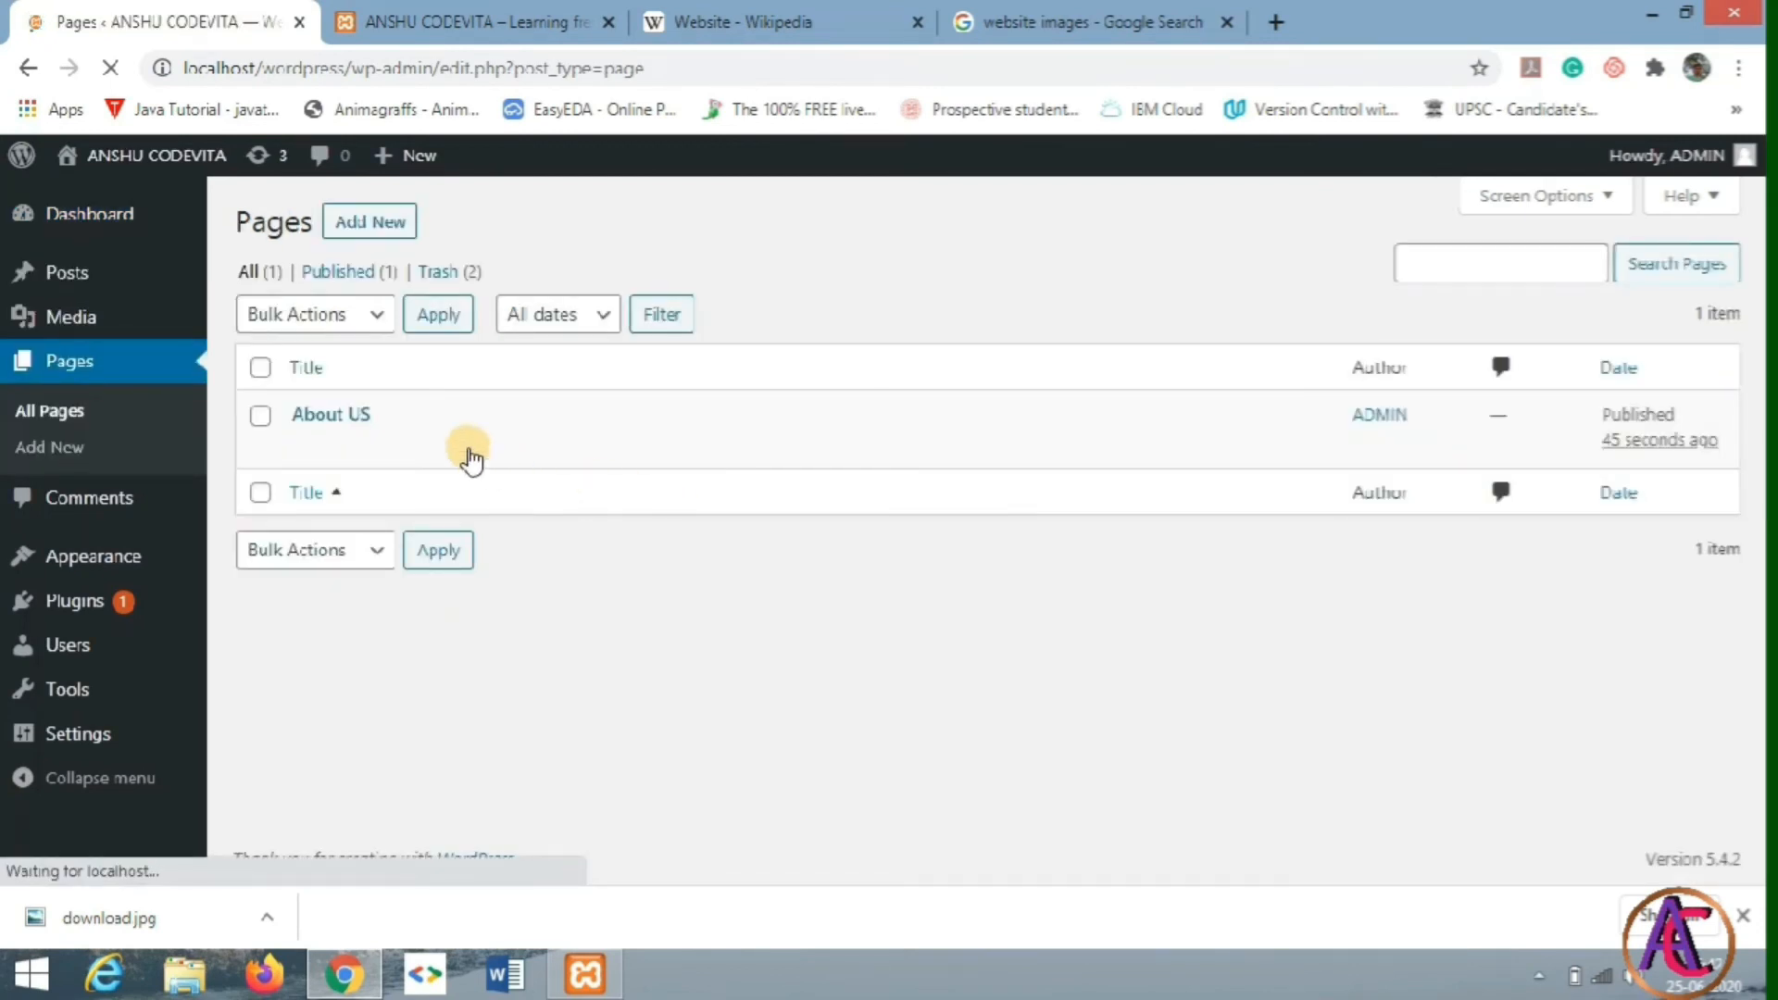
pyautogui.click(382, 222)
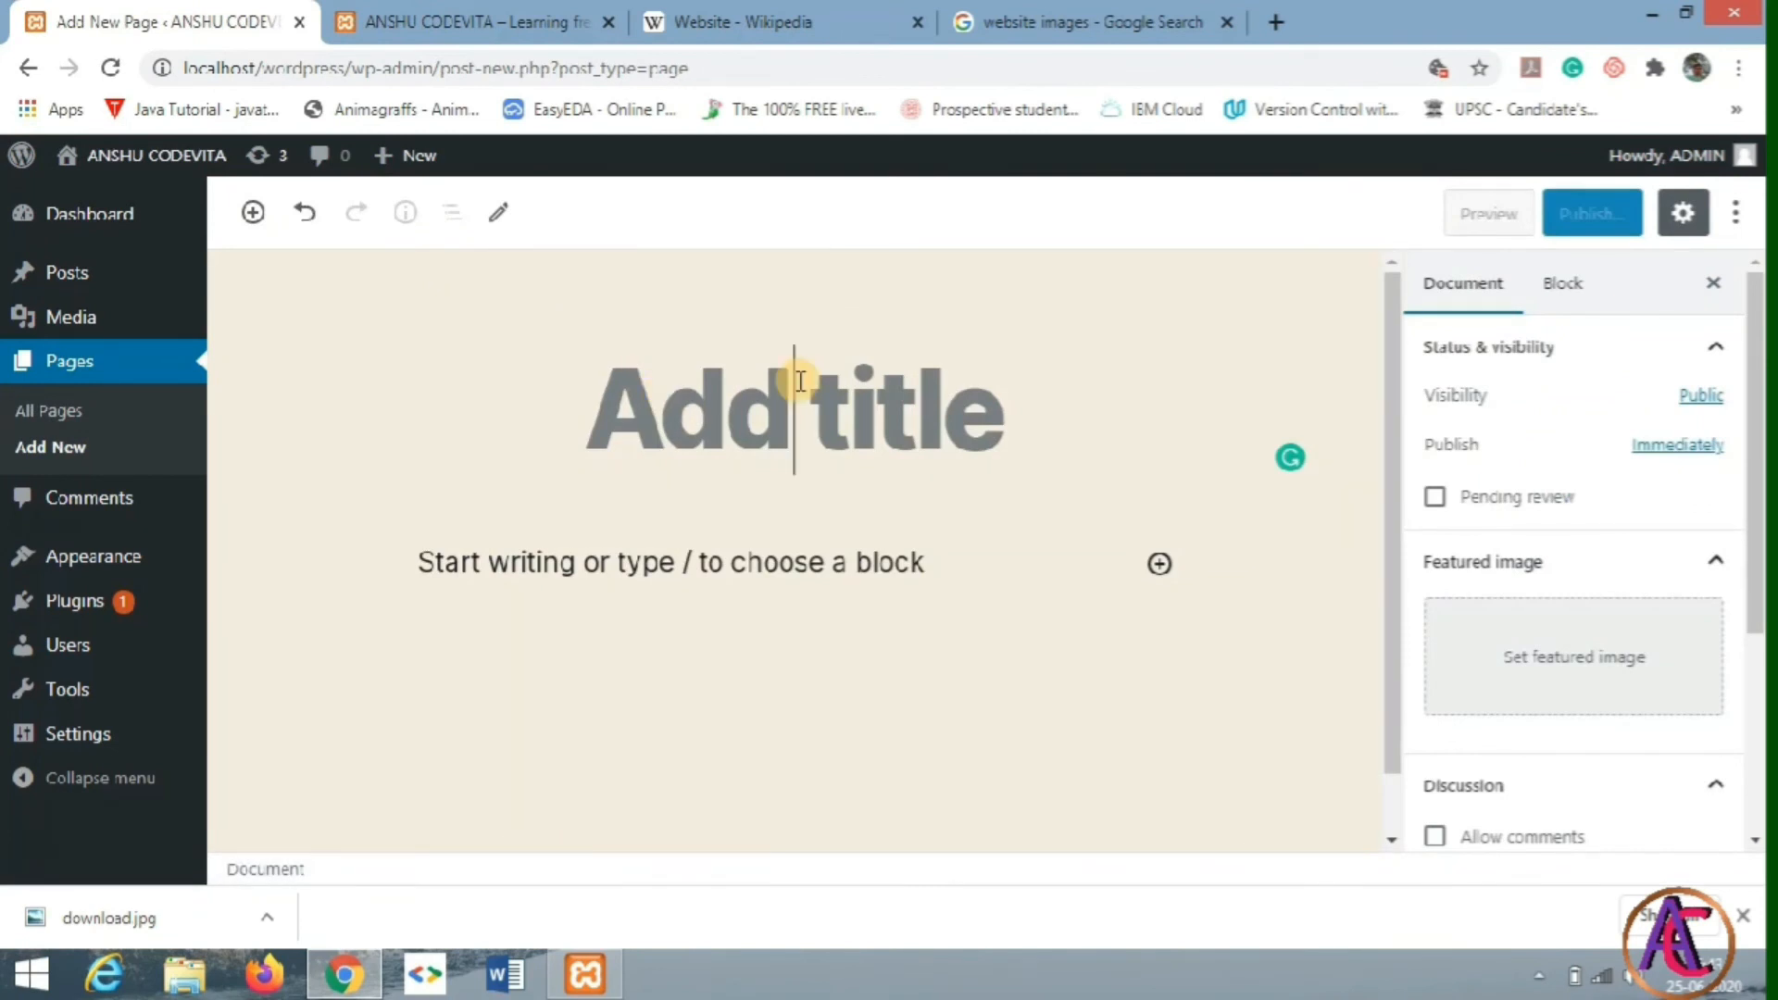
pyautogui.write('Home')
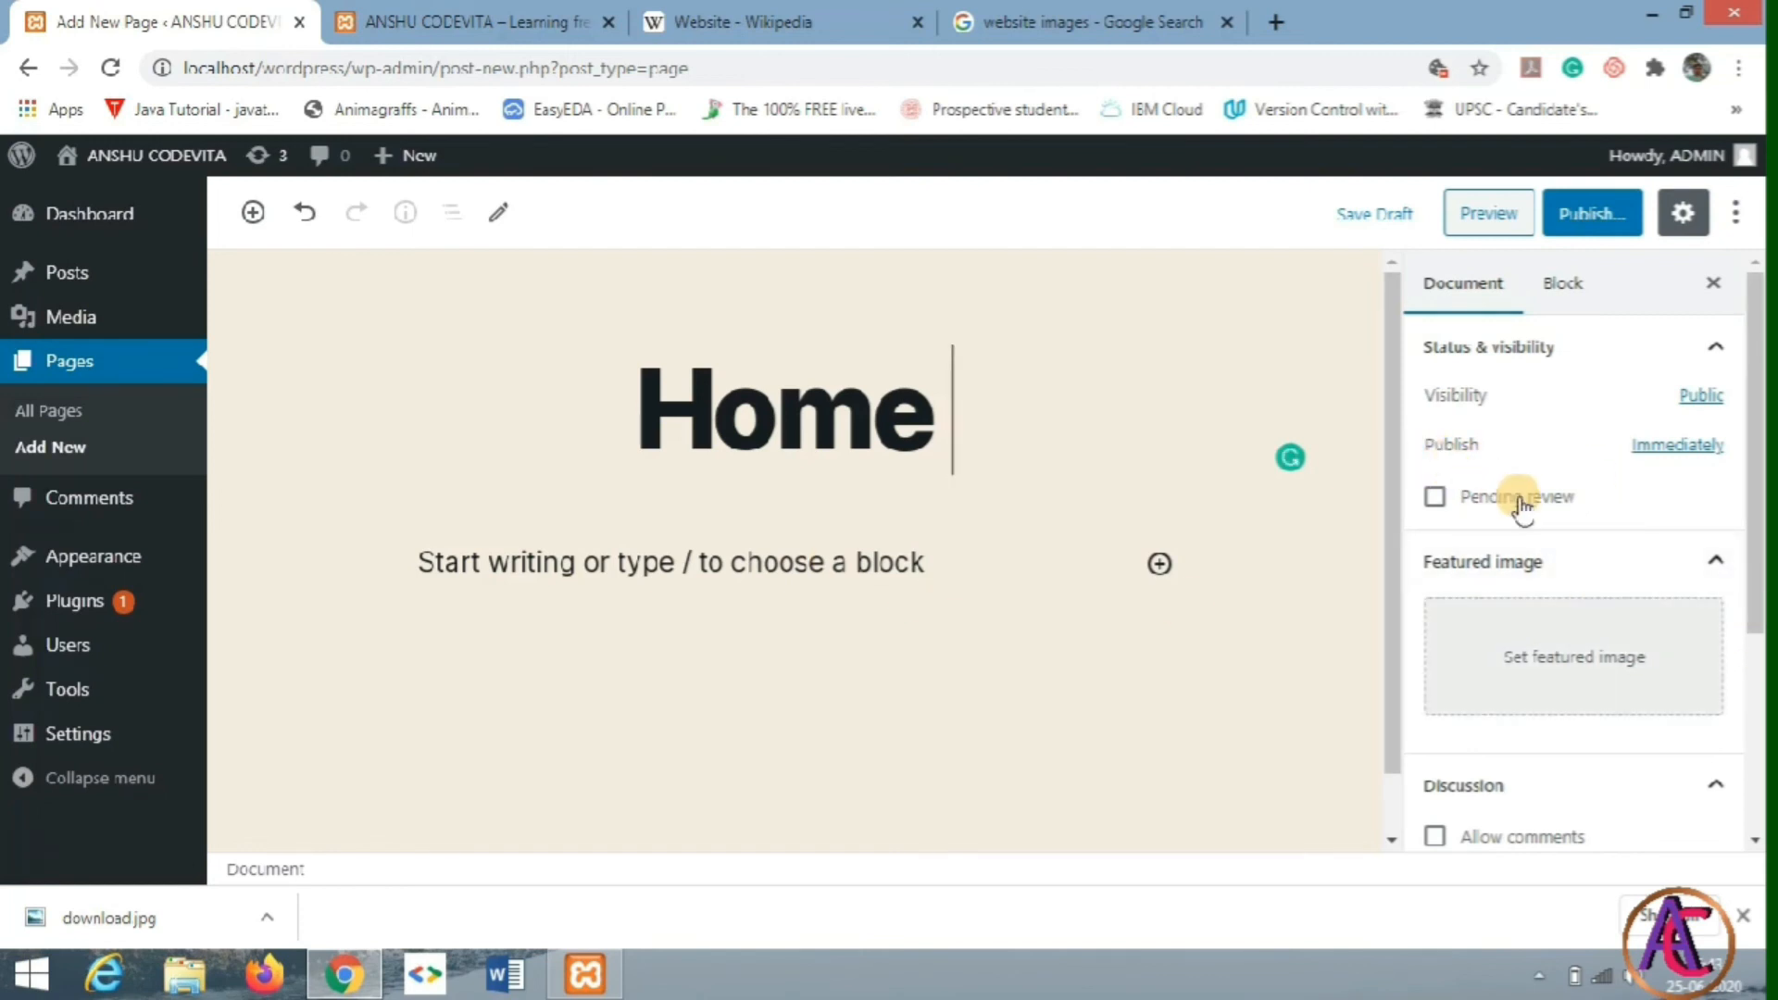
pyautogui.scroll(-1, 1656, 659)
pyautogui.click(1611, 651)
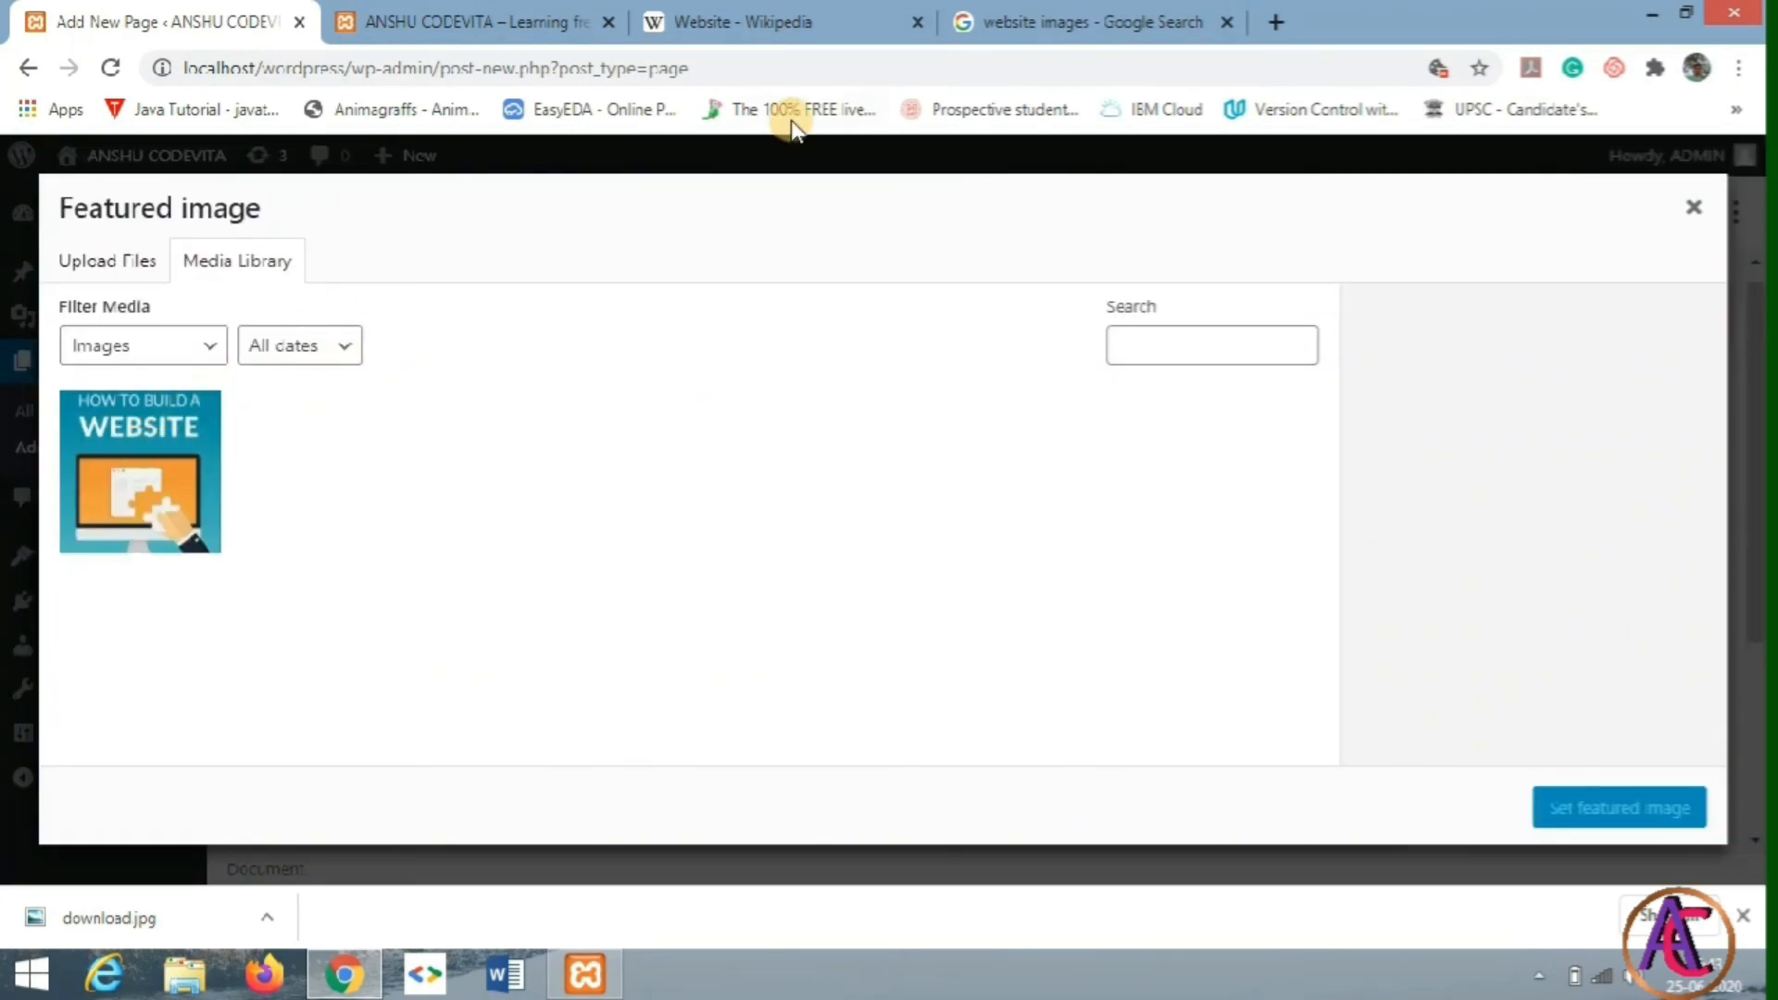
# Step: In a fresh browser tab, search Google Images for "coding" and save the diversityq.com picture to the Desktop as download (1).jpg
pyautogui.click(1228, 22)
pyautogui.click(966, 23)
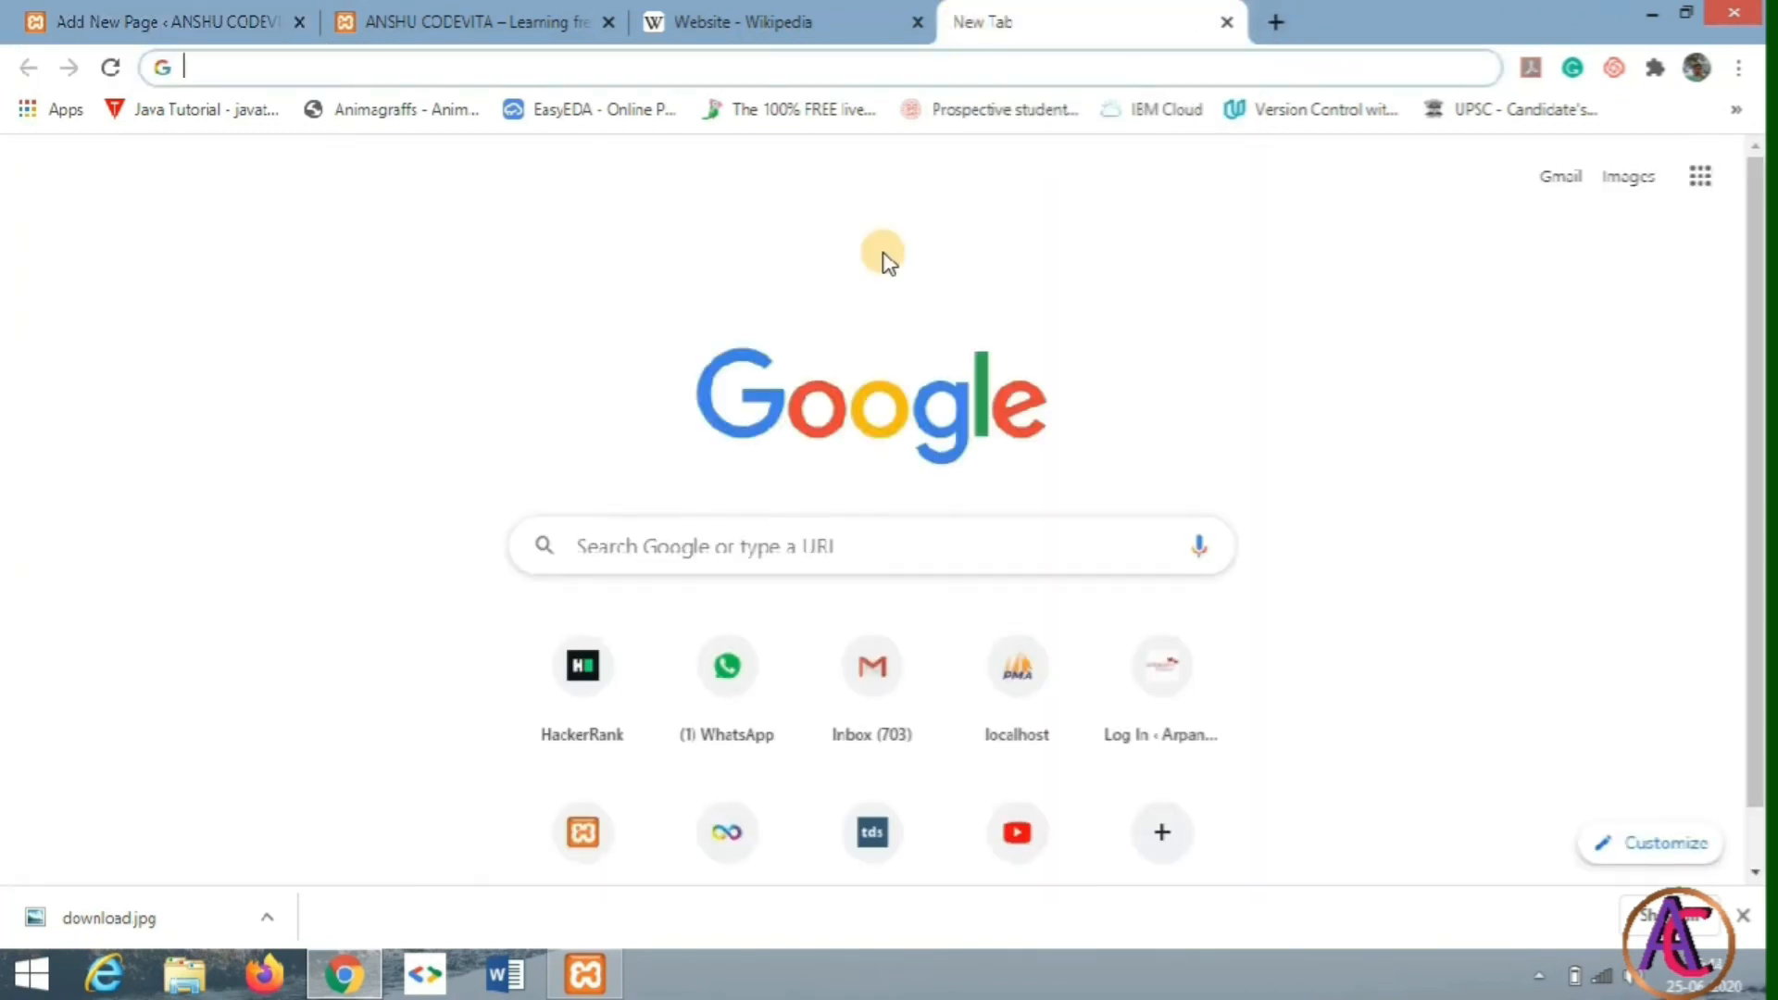
pyautogui.write('codin')
pyautogui.press('Return')
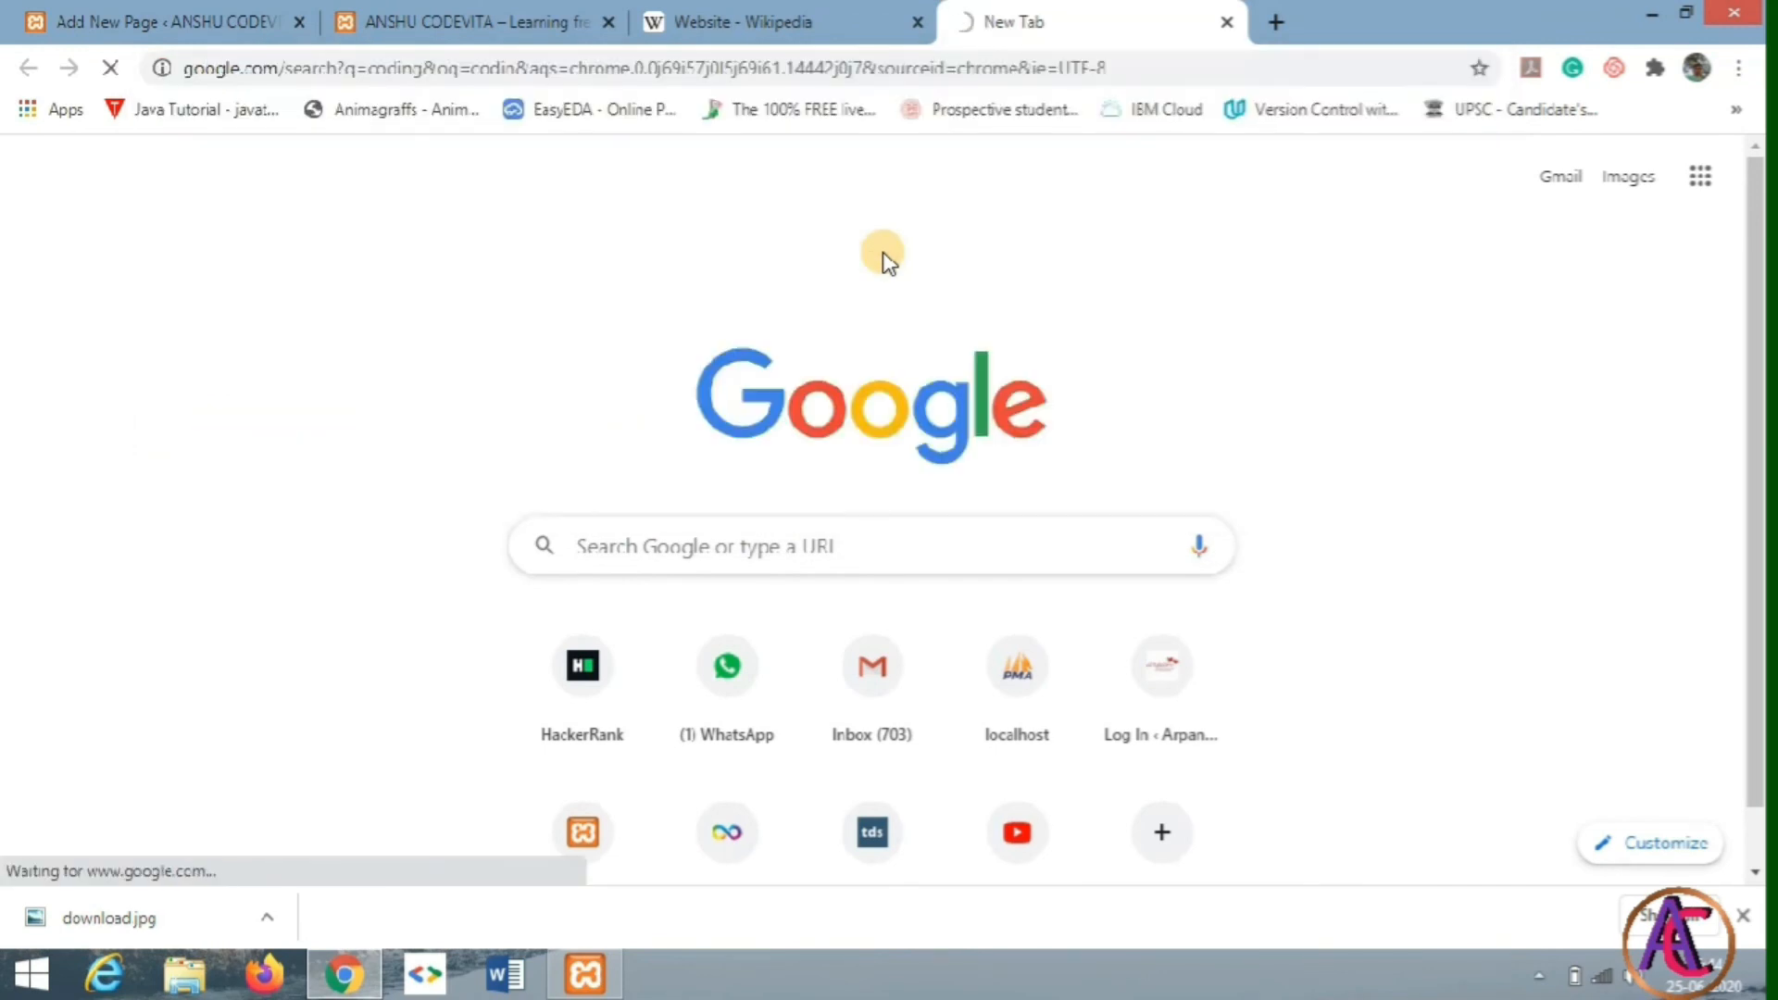
pyautogui.click(380, 267)
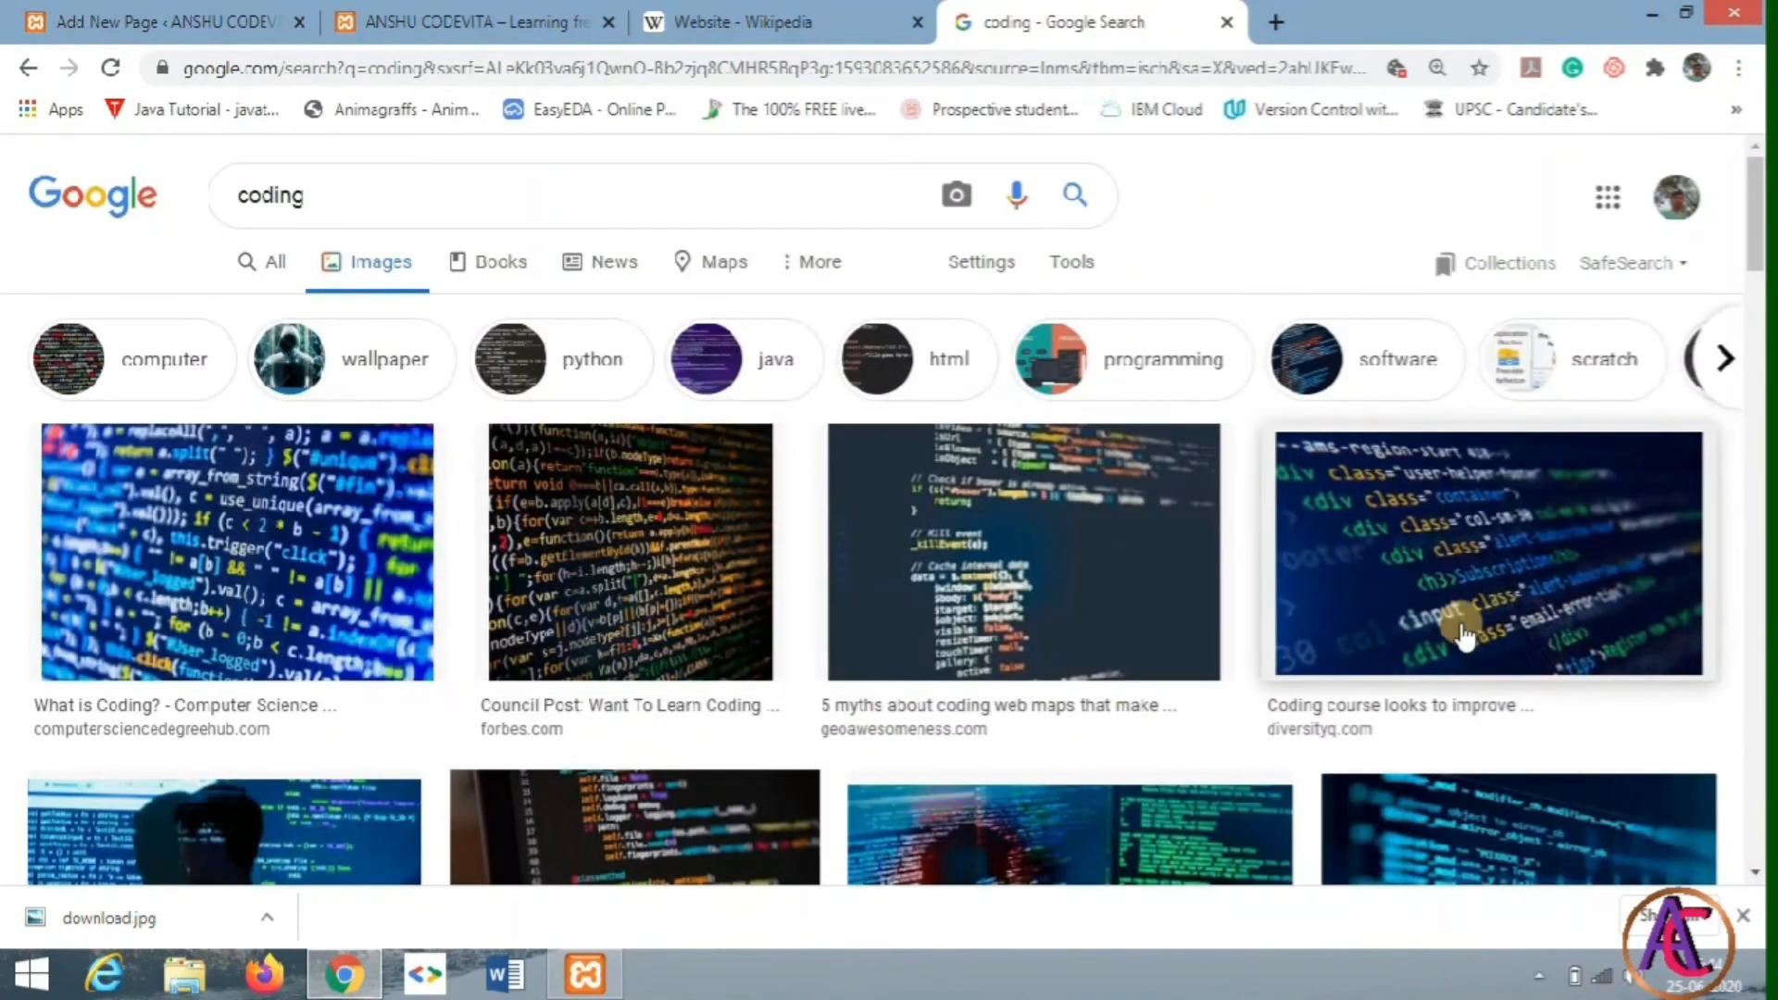
pyautogui.rightClick(1491, 581)
pyautogui.click(1461, 429)
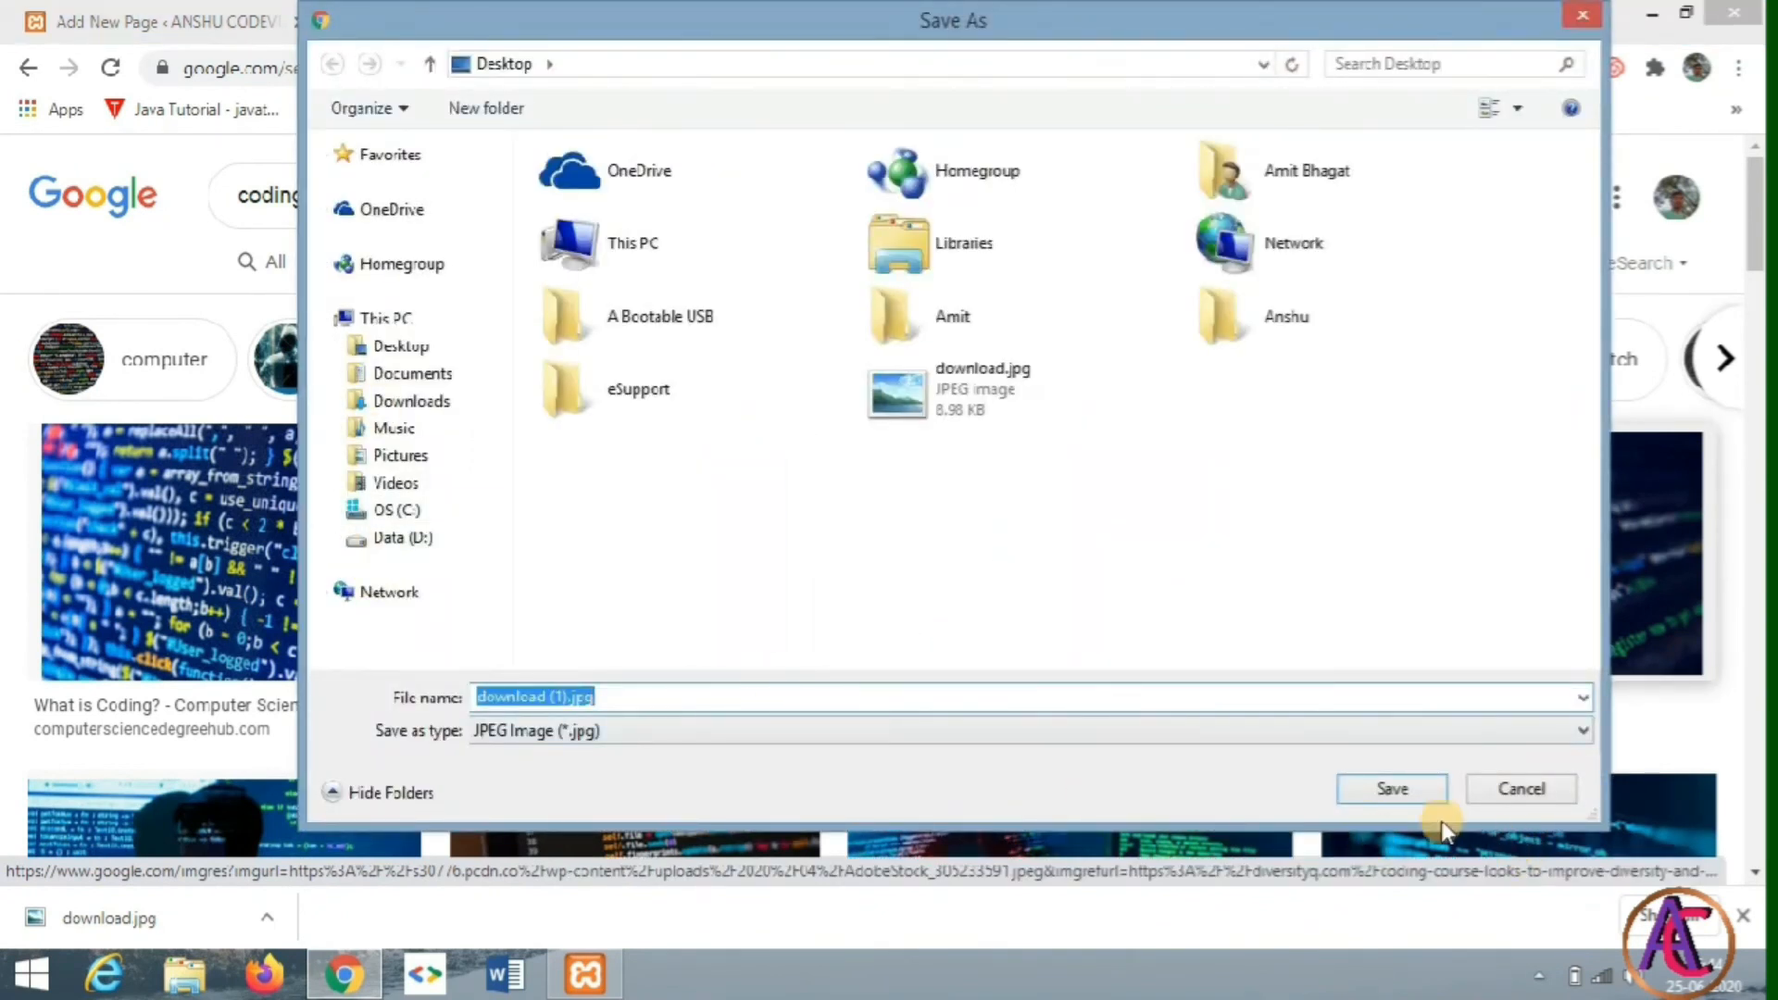
pyautogui.click(1389, 786)
# Step: Back in the WordPress editor, upload download (1).jpg from the Desktop and set it as the Home page's featured image
pyautogui.click(167, 36)
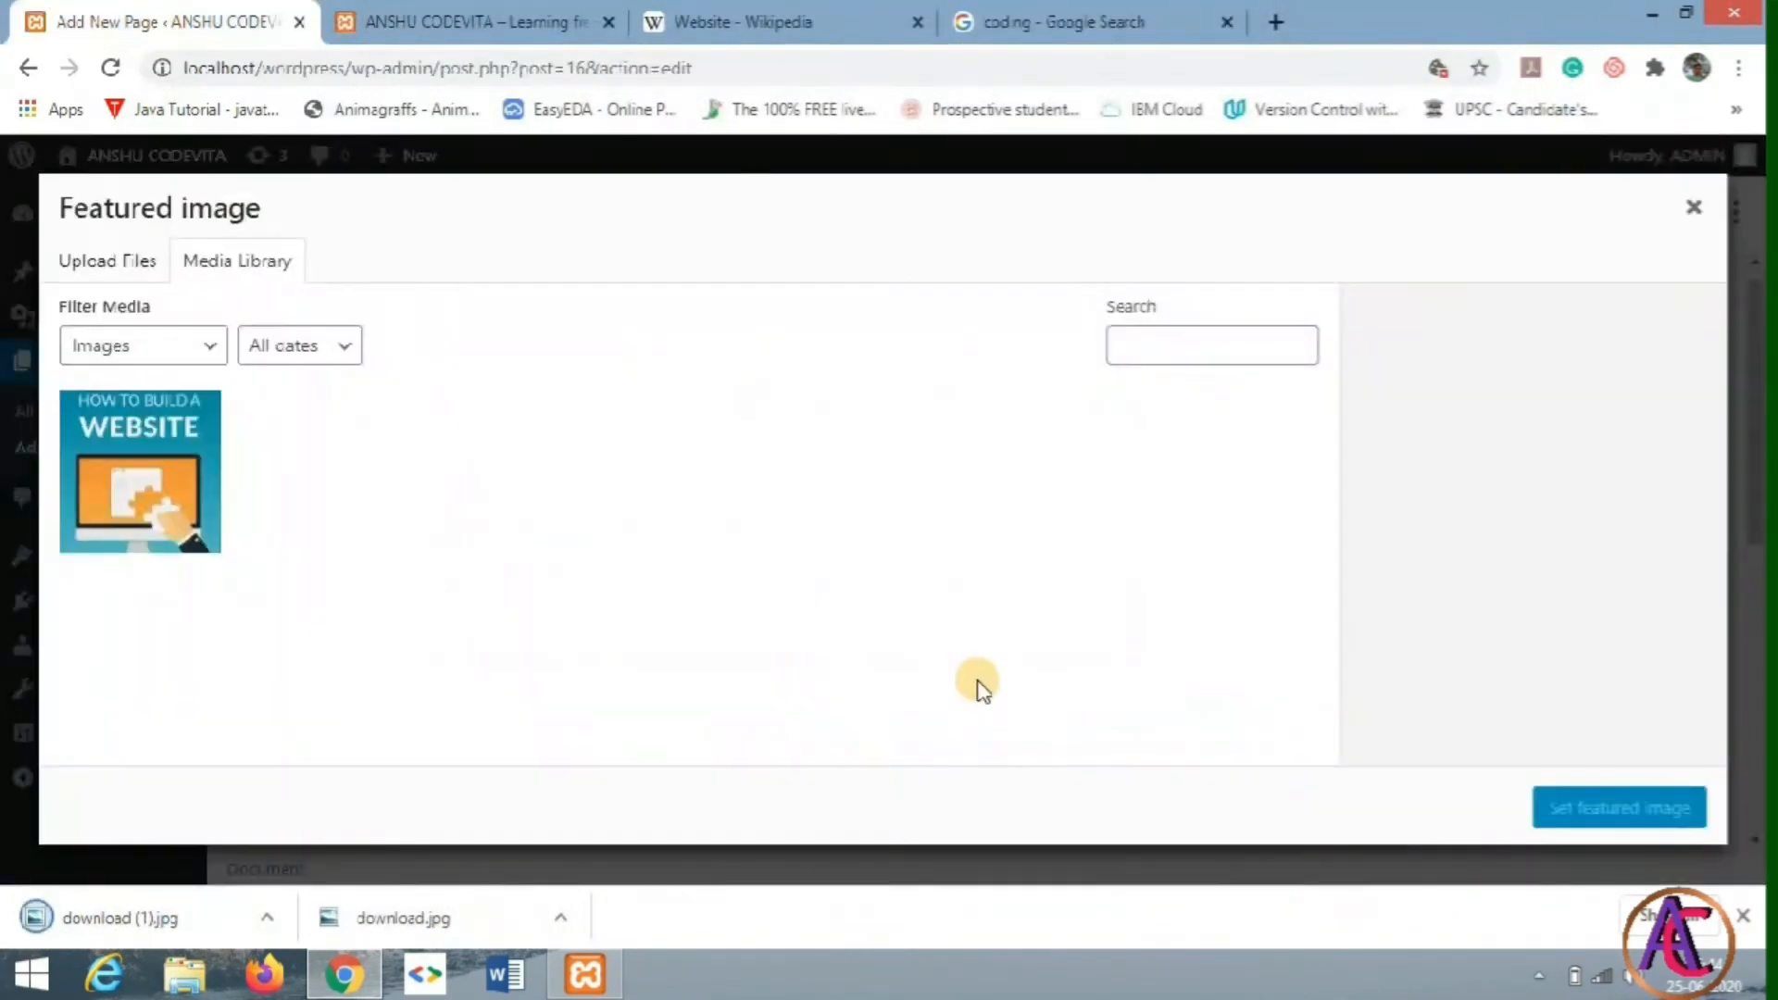
pyautogui.click(88, 268)
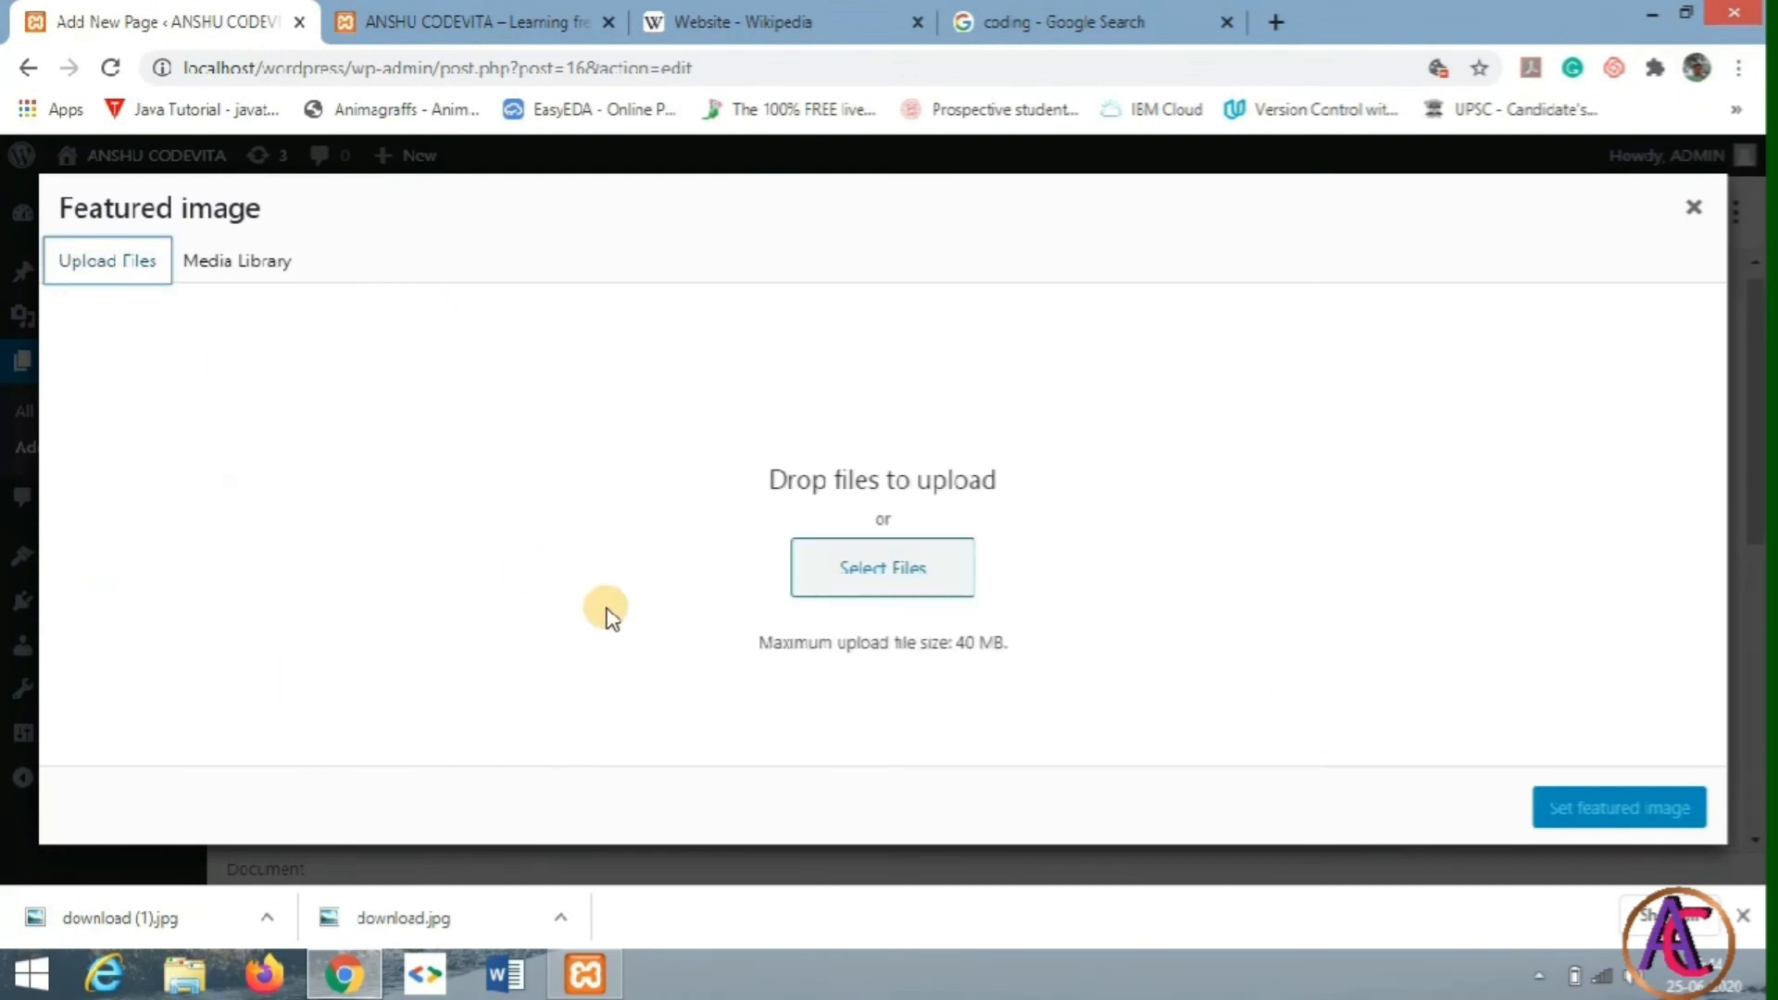
pyautogui.click(899, 588)
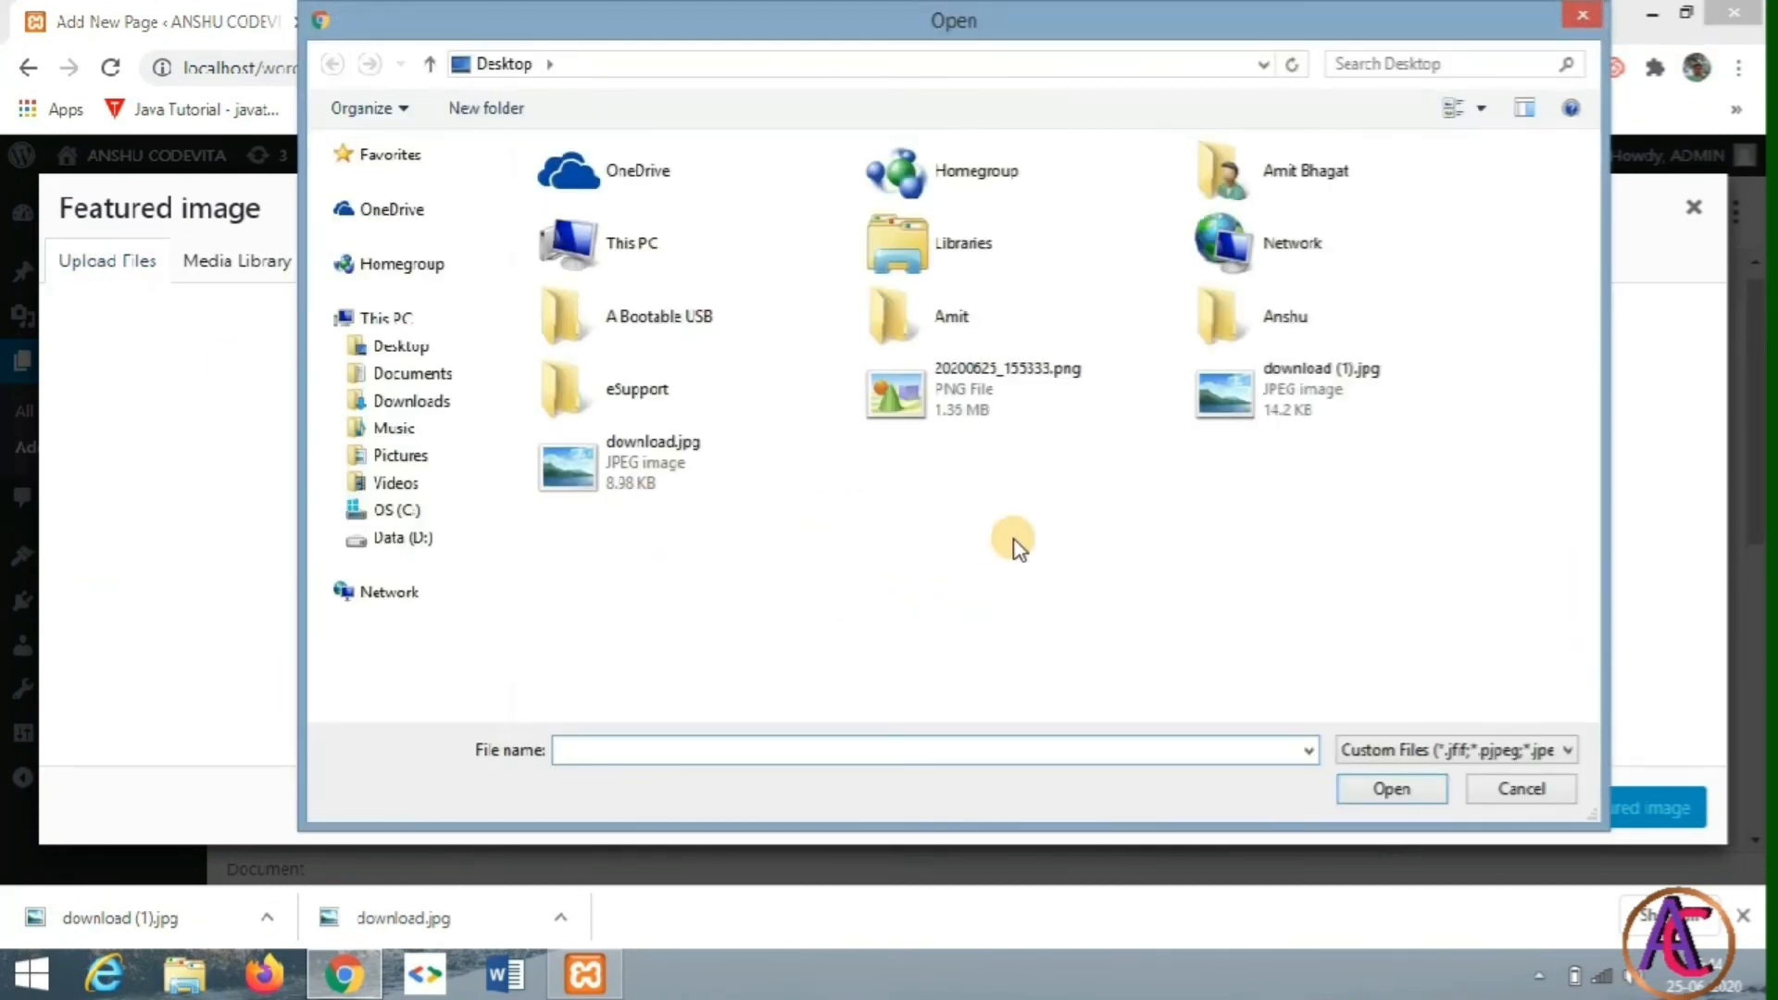
pyautogui.doubleClick(1276, 389)
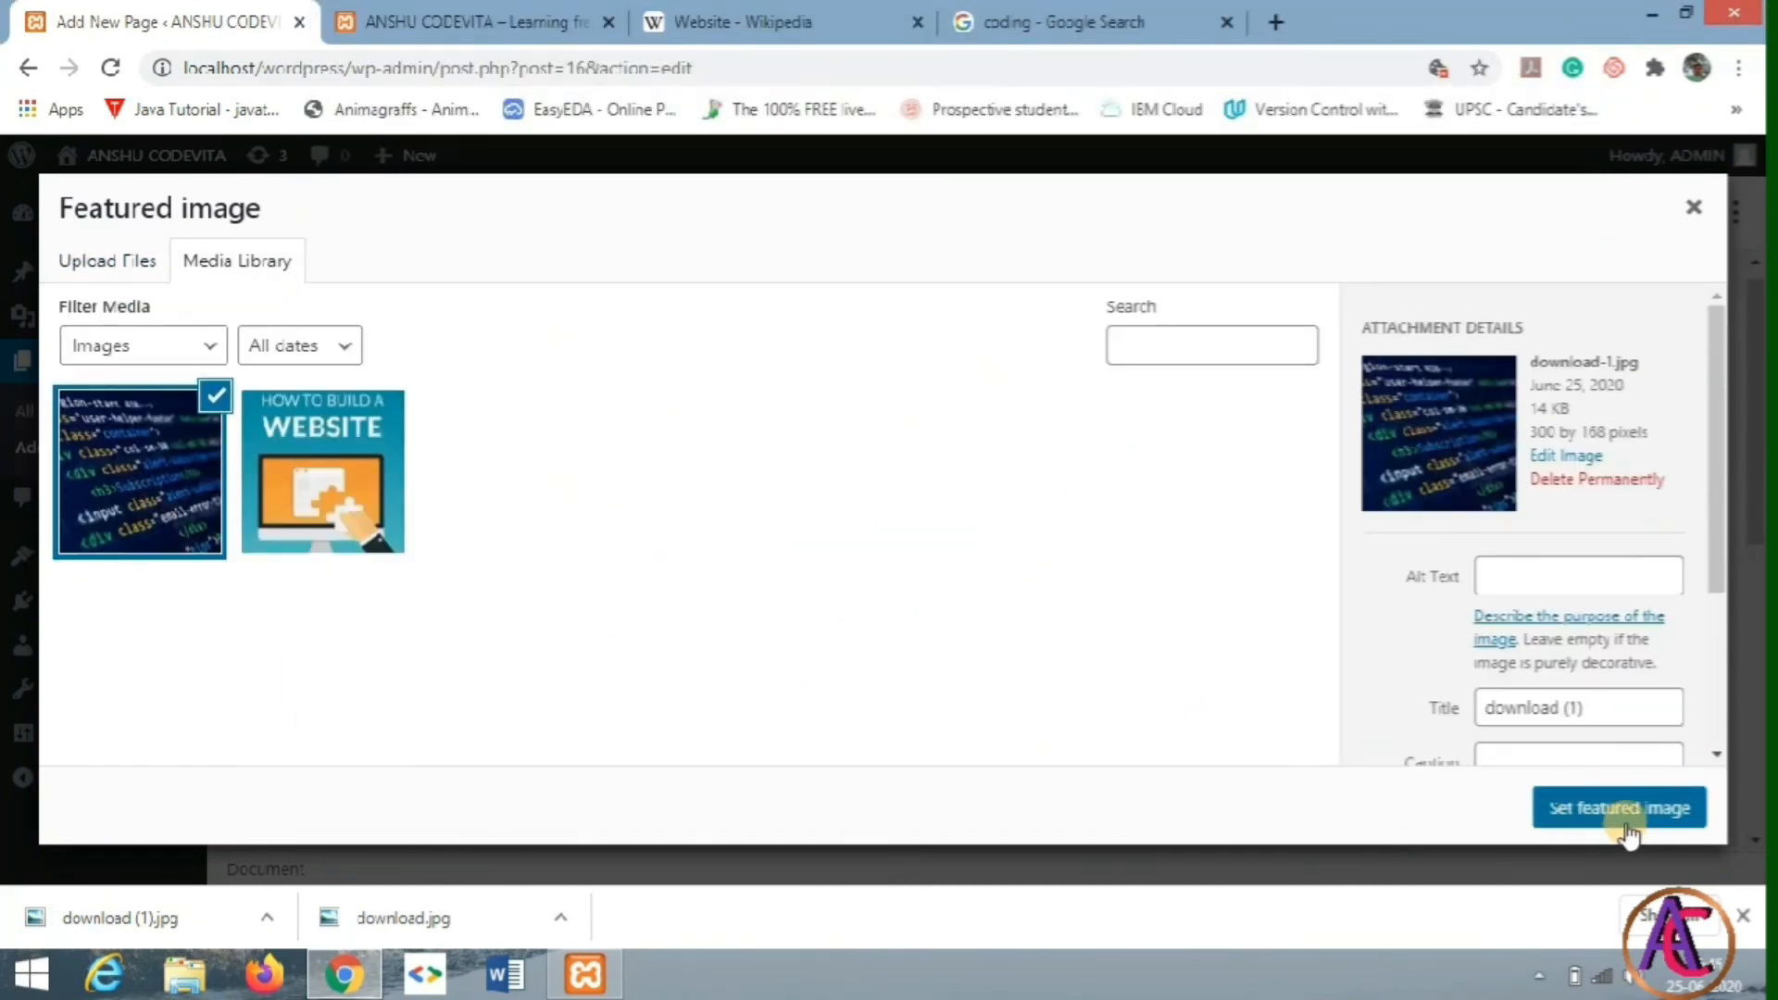
pyautogui.click(1621, 810)
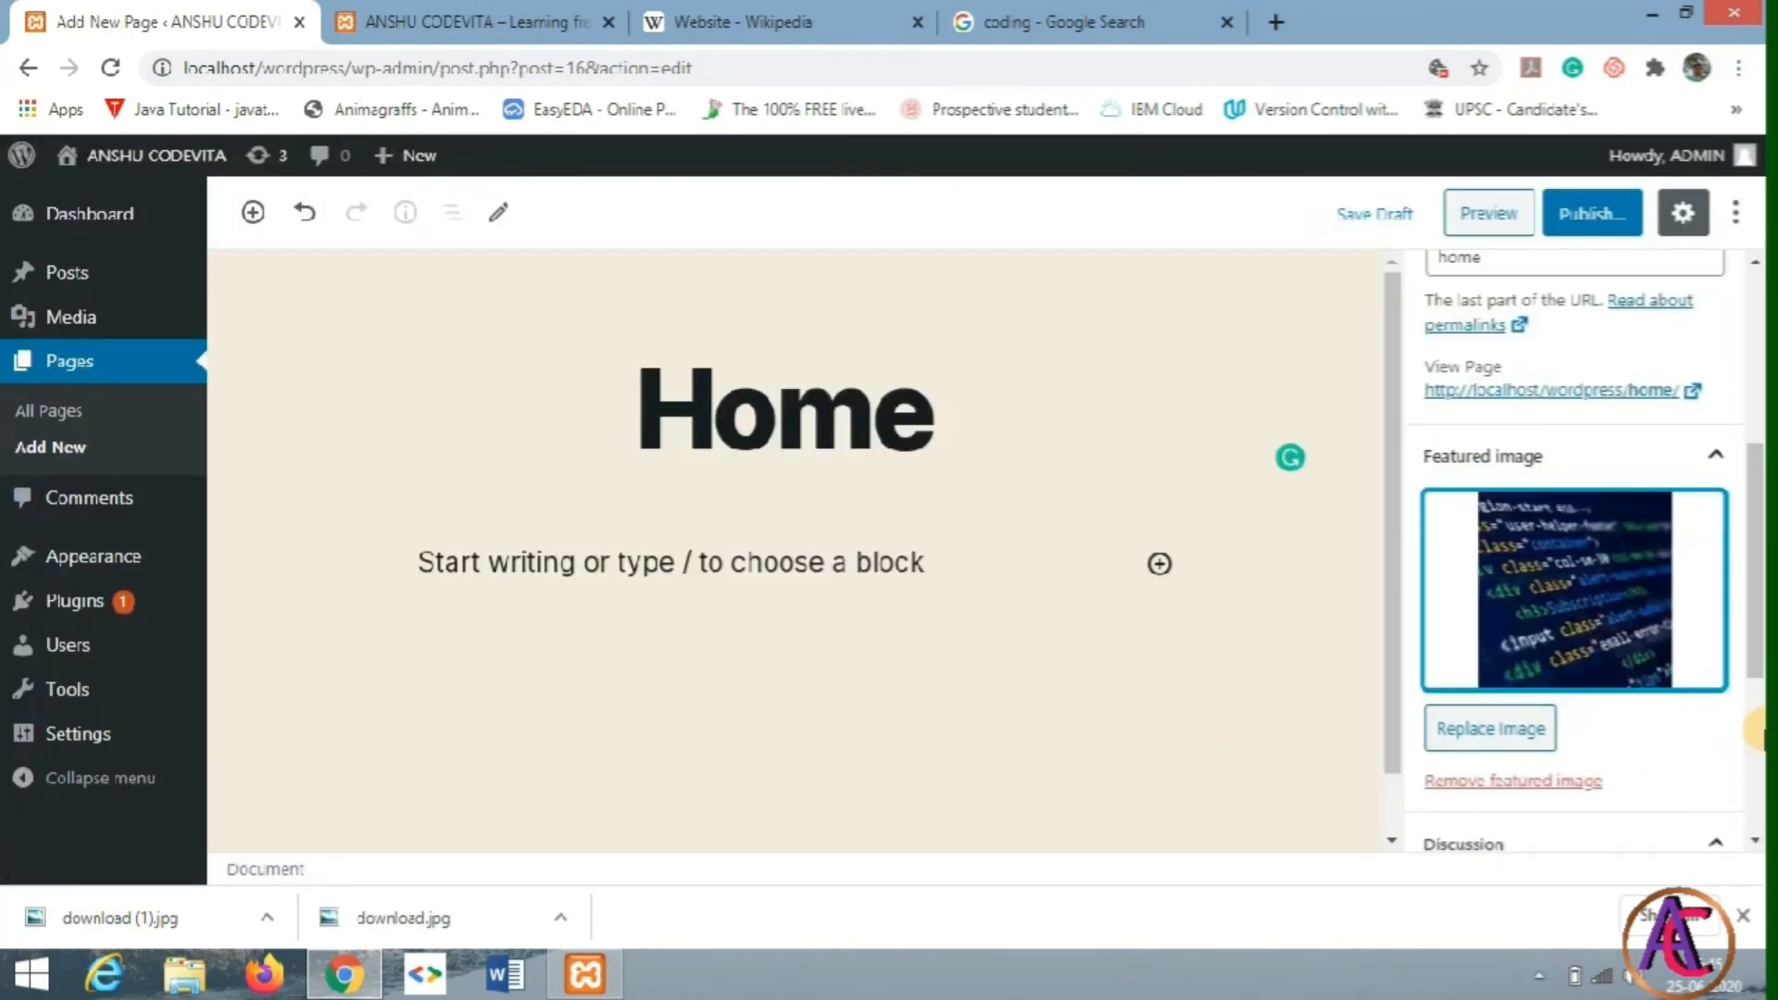
# Step: Publish the Home page with public visibility and immediate publishing
pyautogui.moveTo(1753, 589); pyautogui.dragTo(1751, 398)
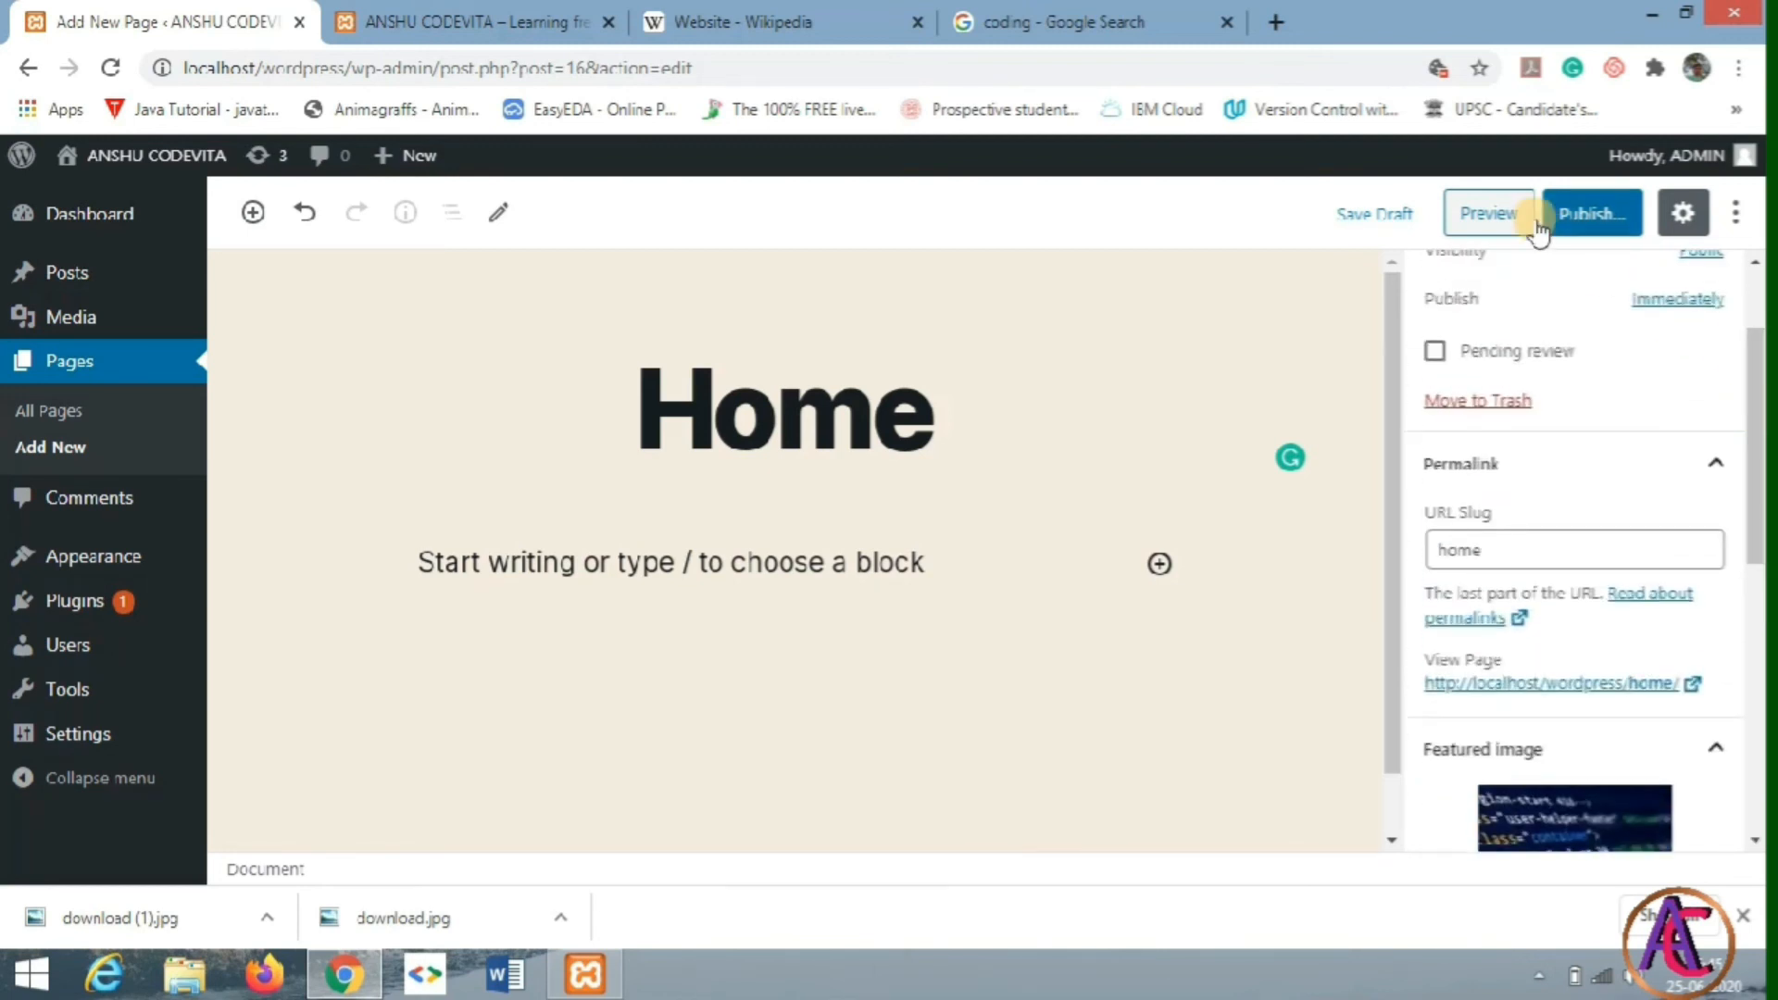
pyautogui.click(1567, 220)
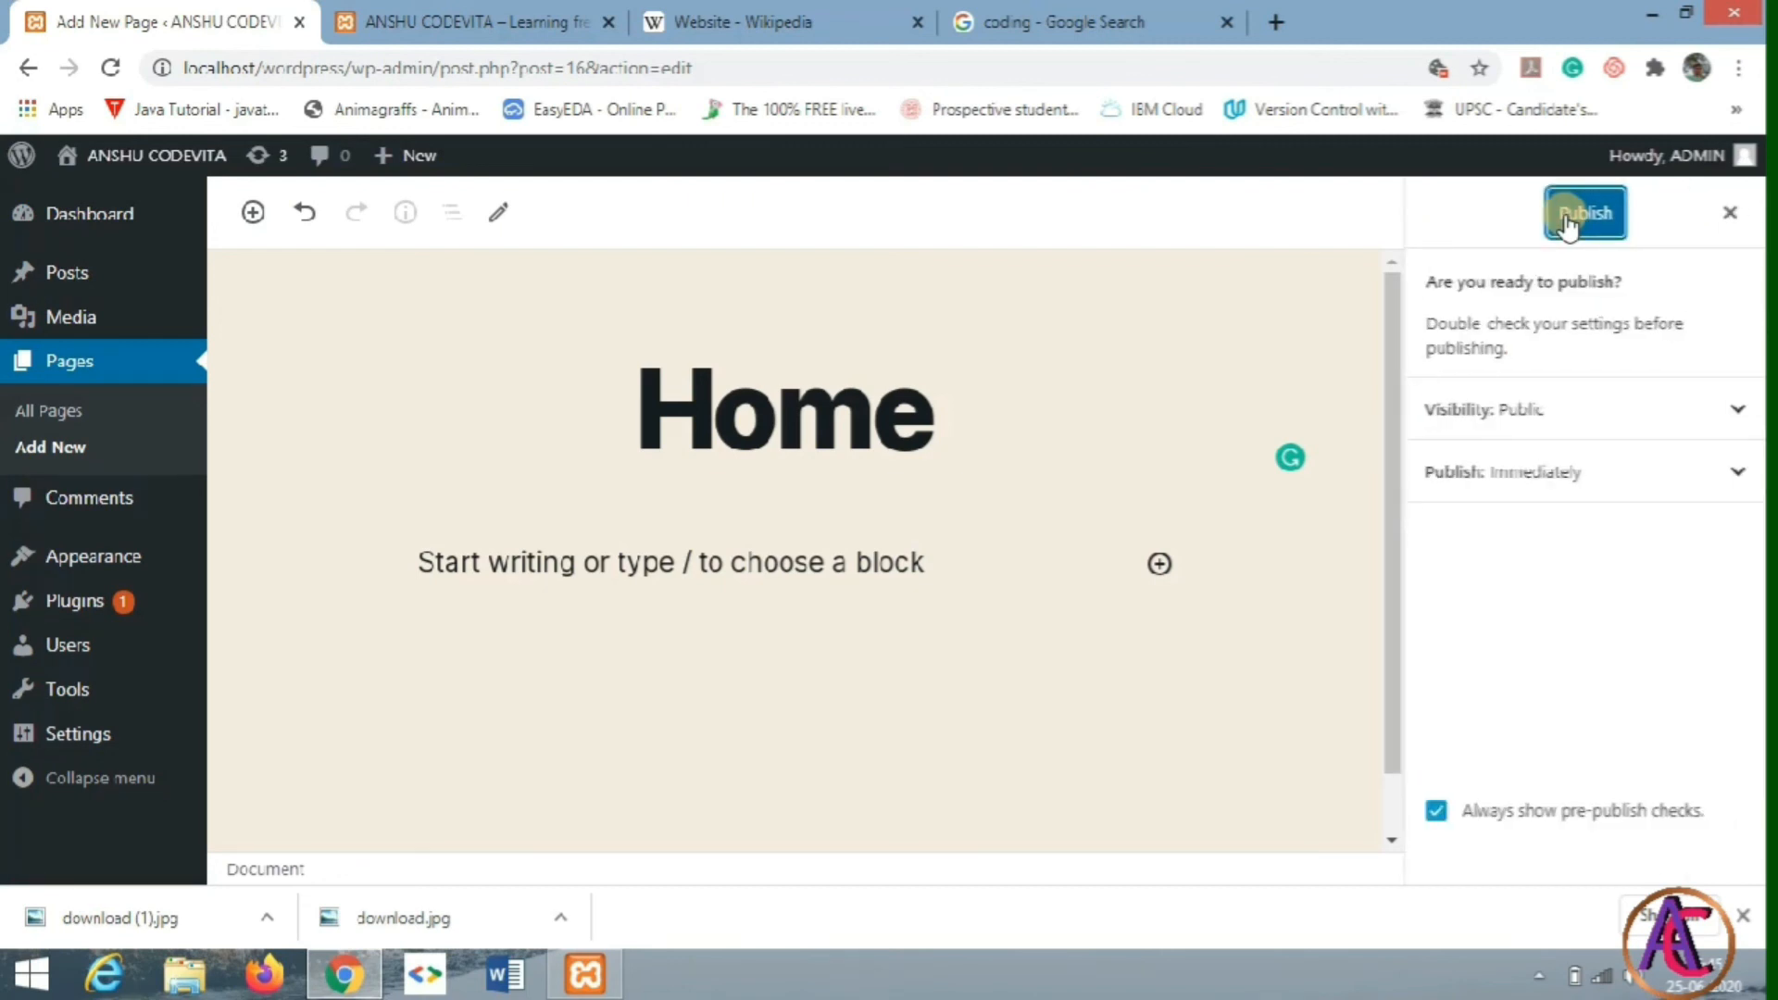
pyautogui.click(1584, 213)
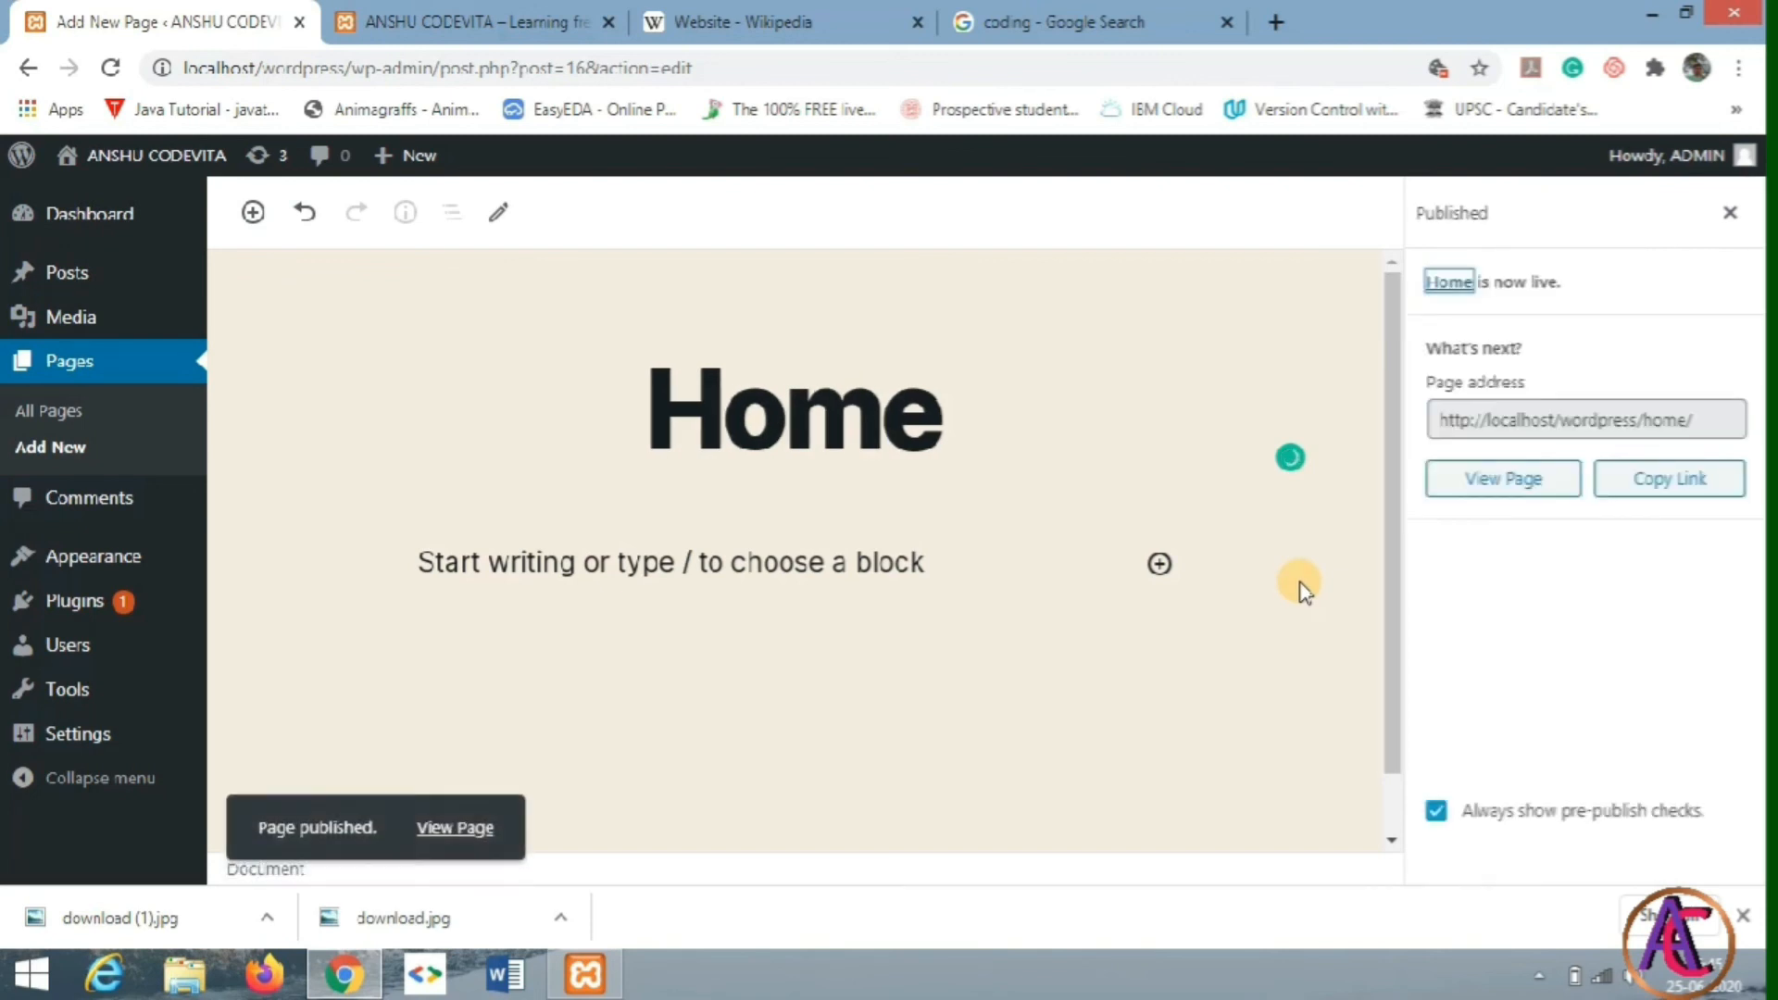
# Step: Open the published Home page on the live site and examine its title, featured image, footer area and header navigation
pyautogui.click(455, 828)
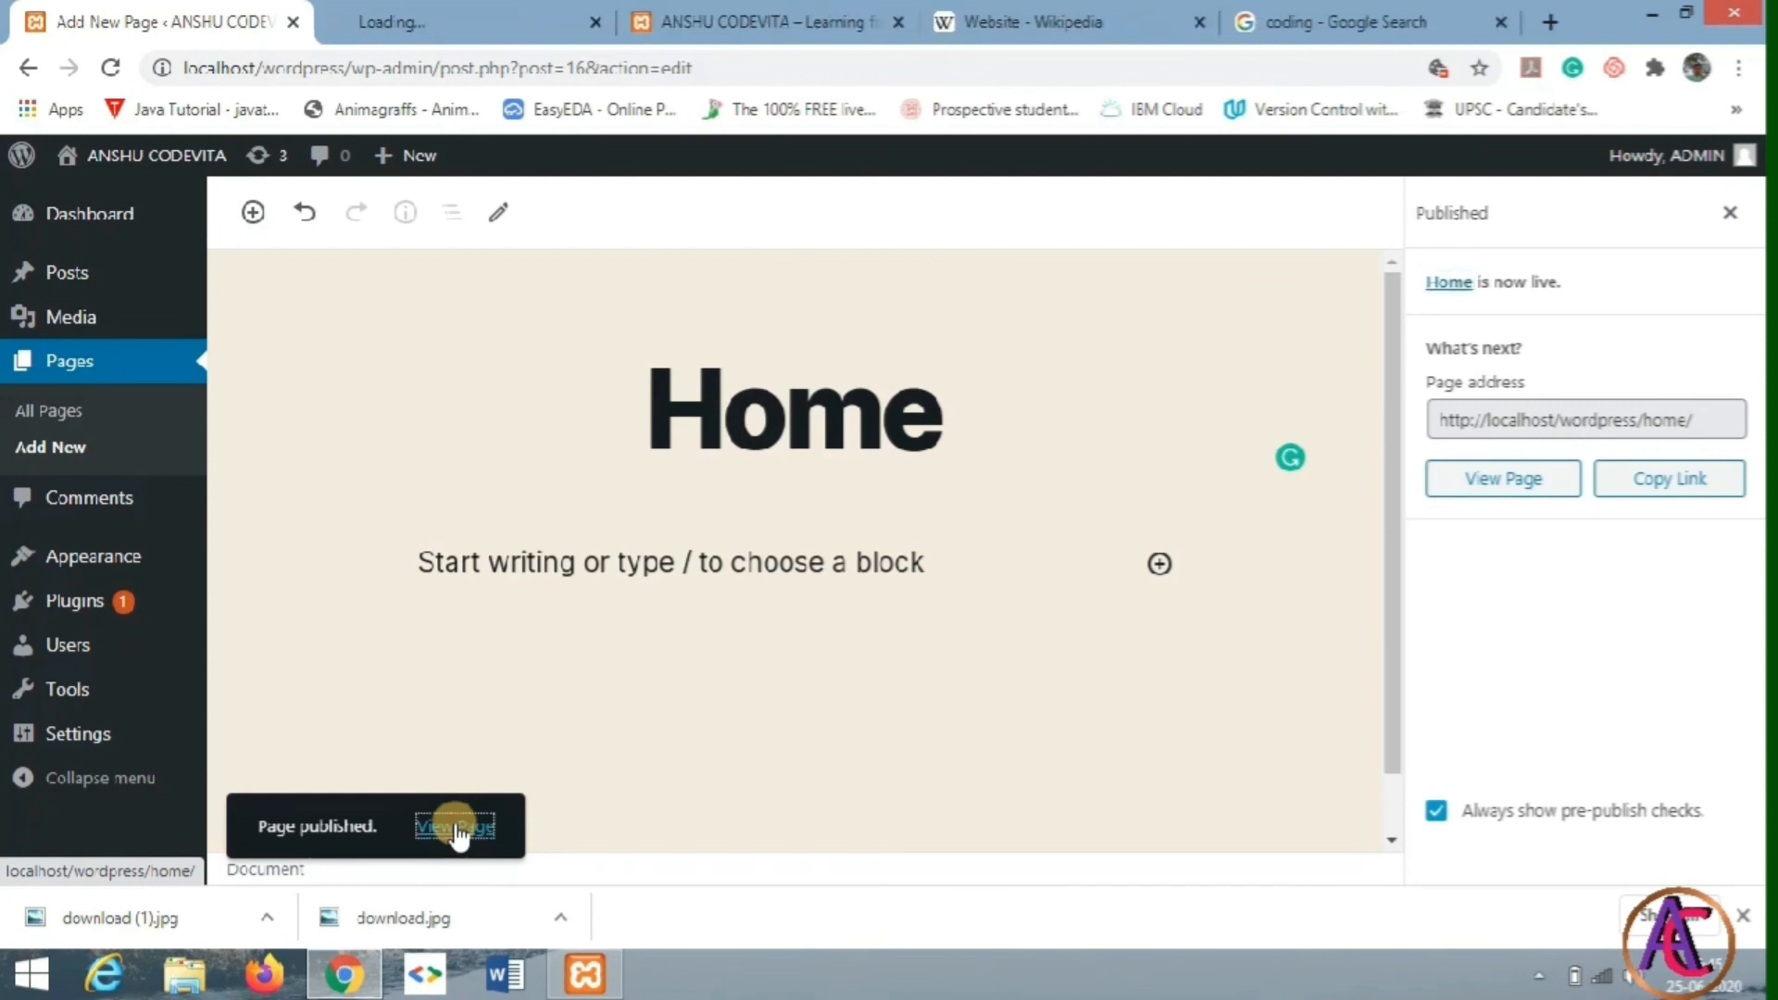
pyautogui.click(454, 18)
pyautogui.scroll(-1, 746, 446)
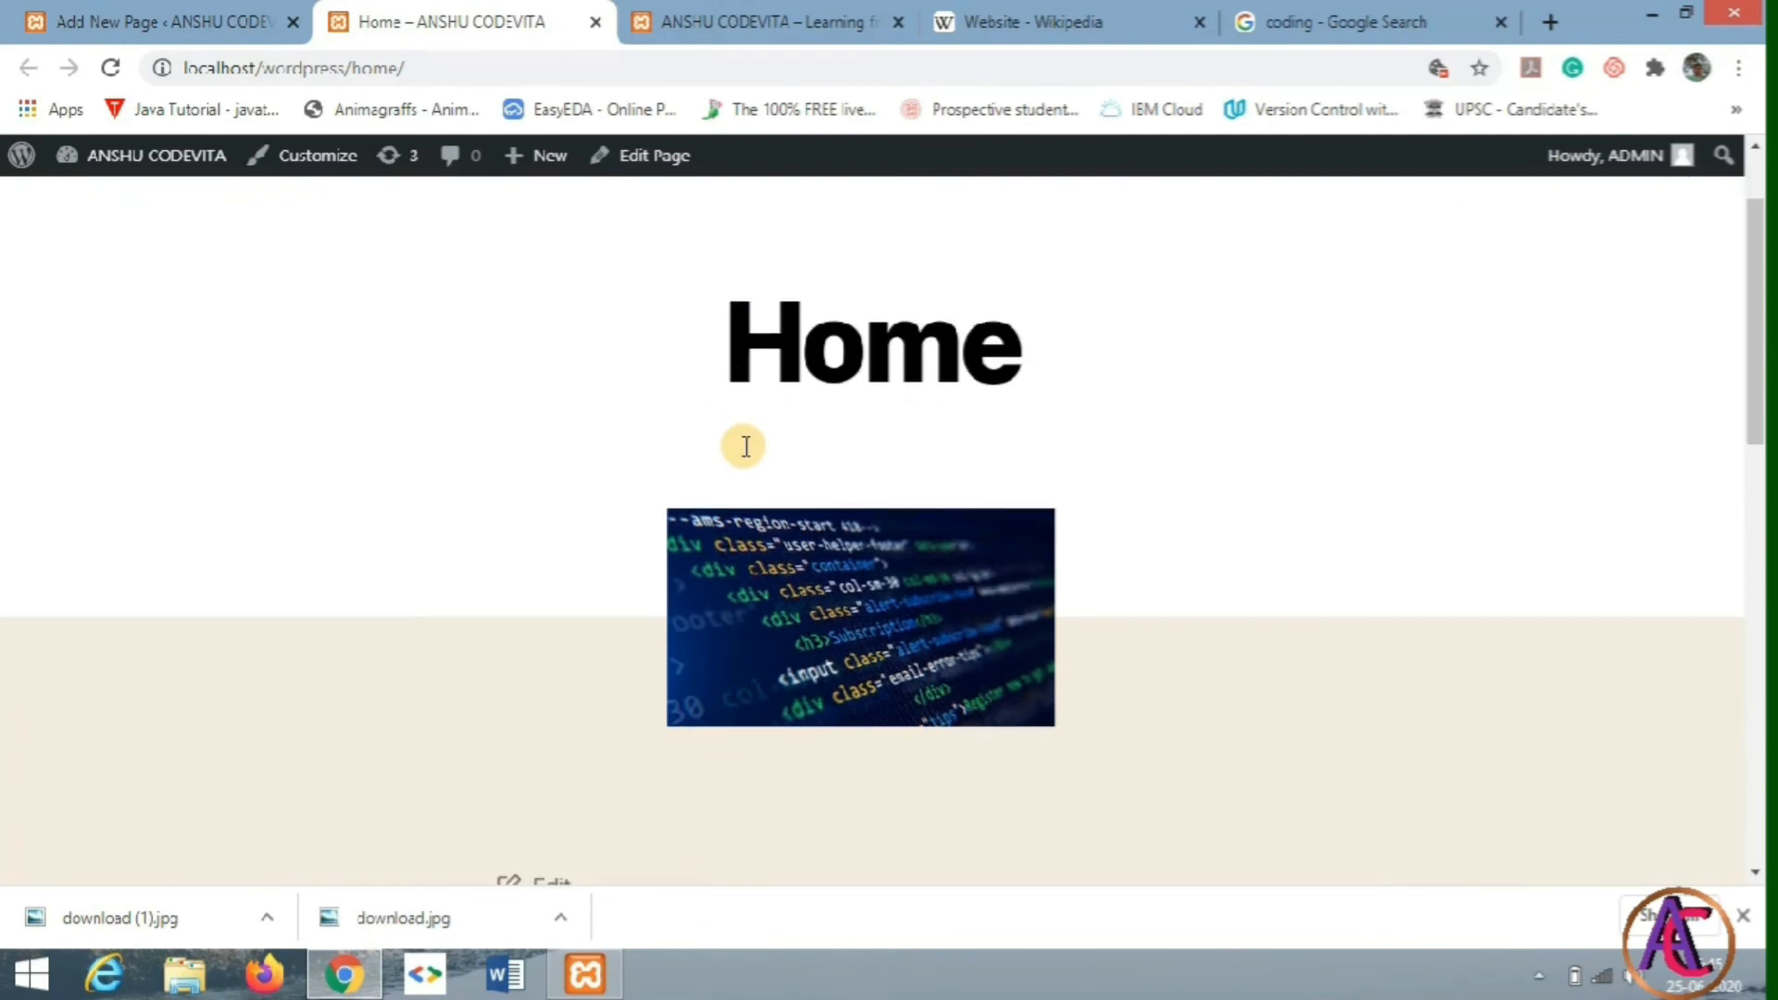
pyautogui.scroll(2, 754, 725)
pyautogui.scroll(-5, 754, 724)
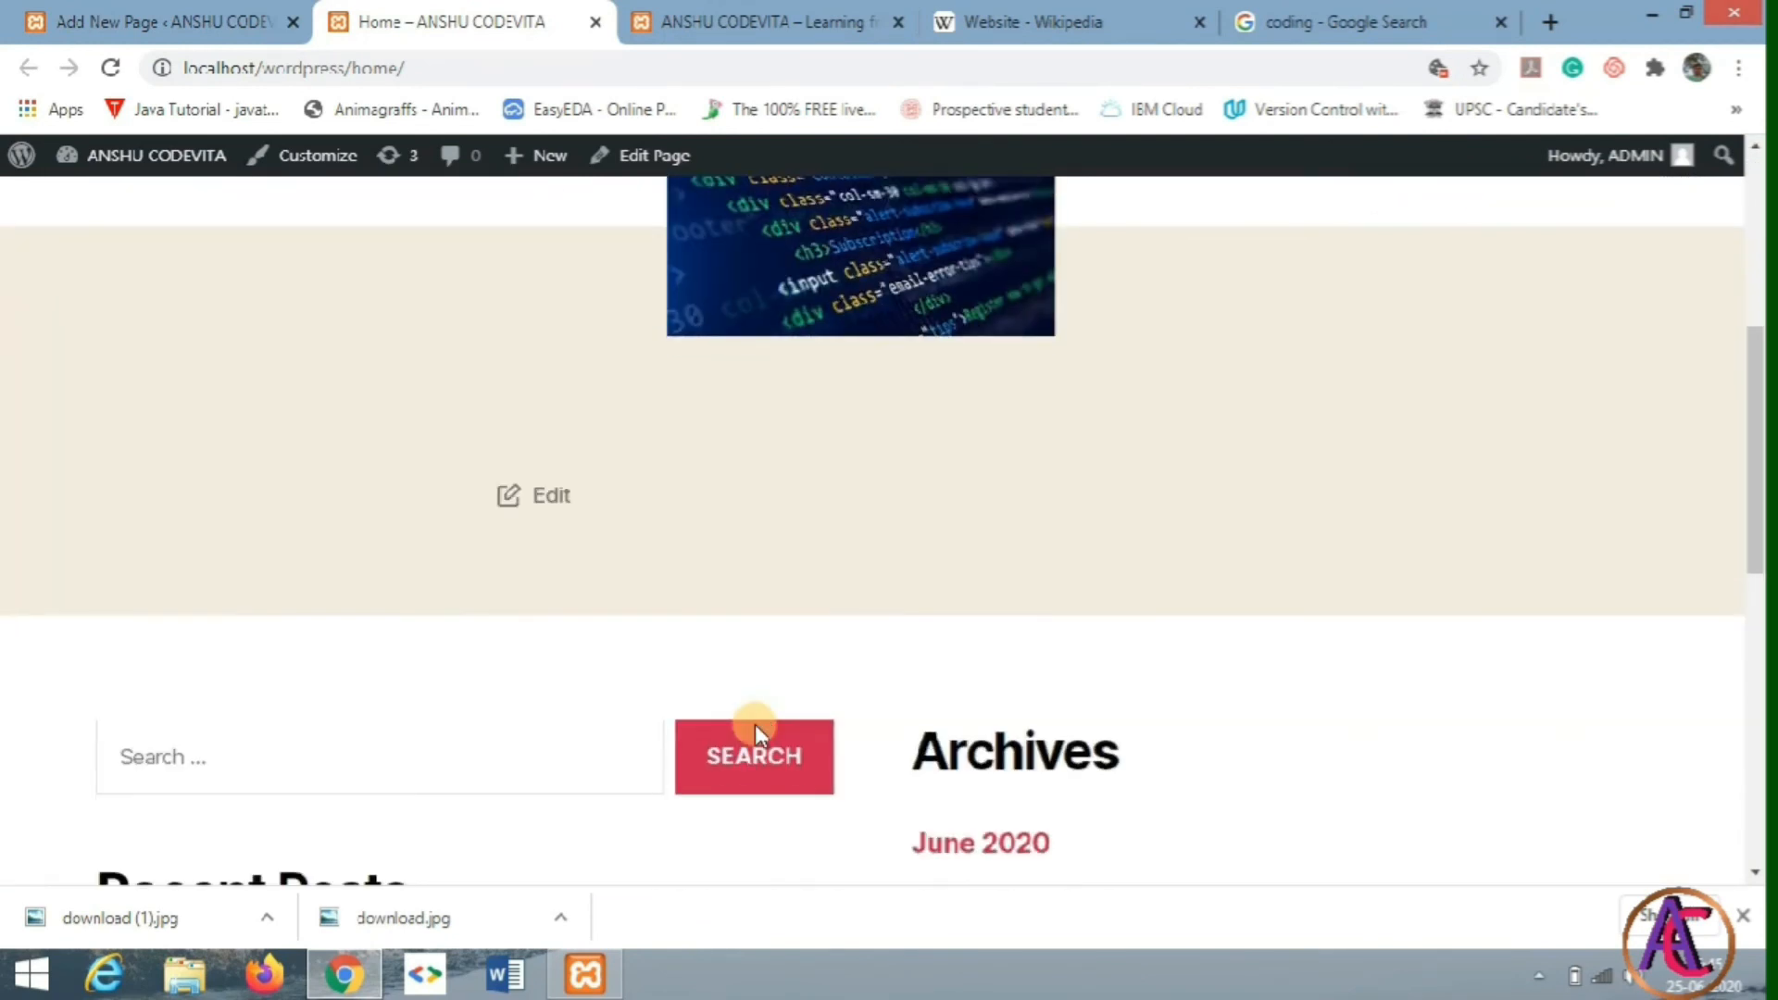
pyautogui.scroll(2, 754, 724)
pyautogui.scroll(3, 754, 734)
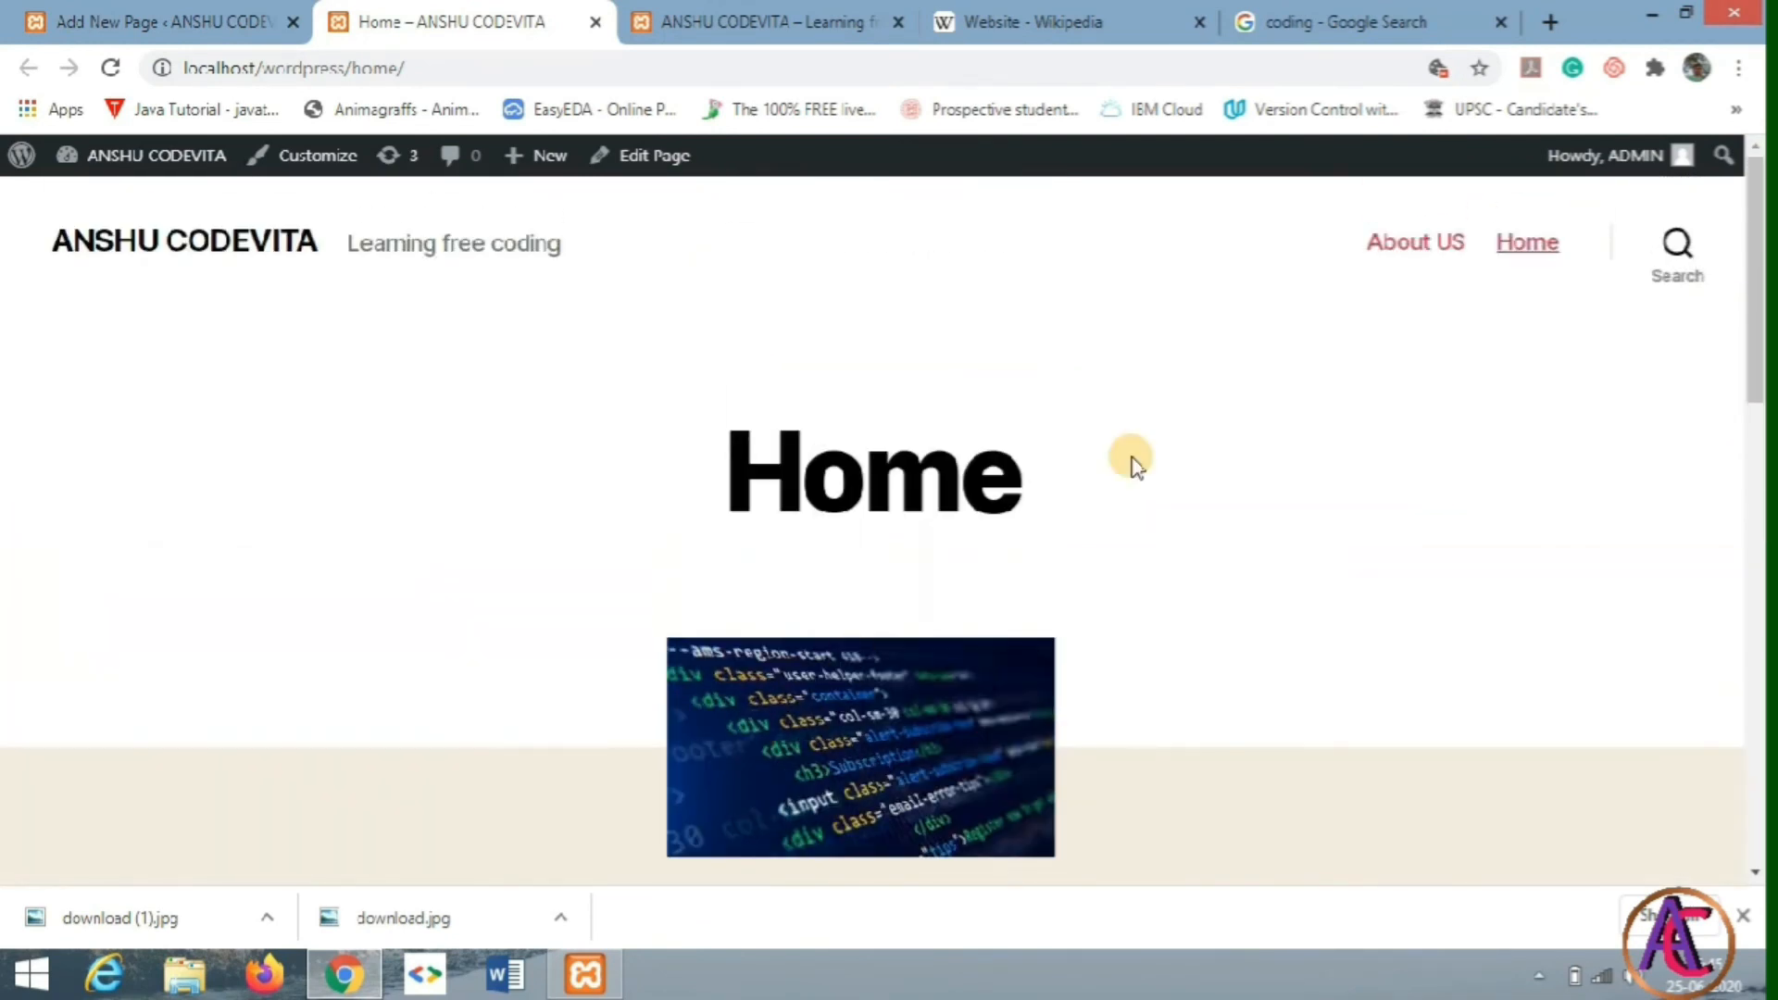
# Step: Search the live site for "website" using the header search
pyautogui.click(1682, 252)
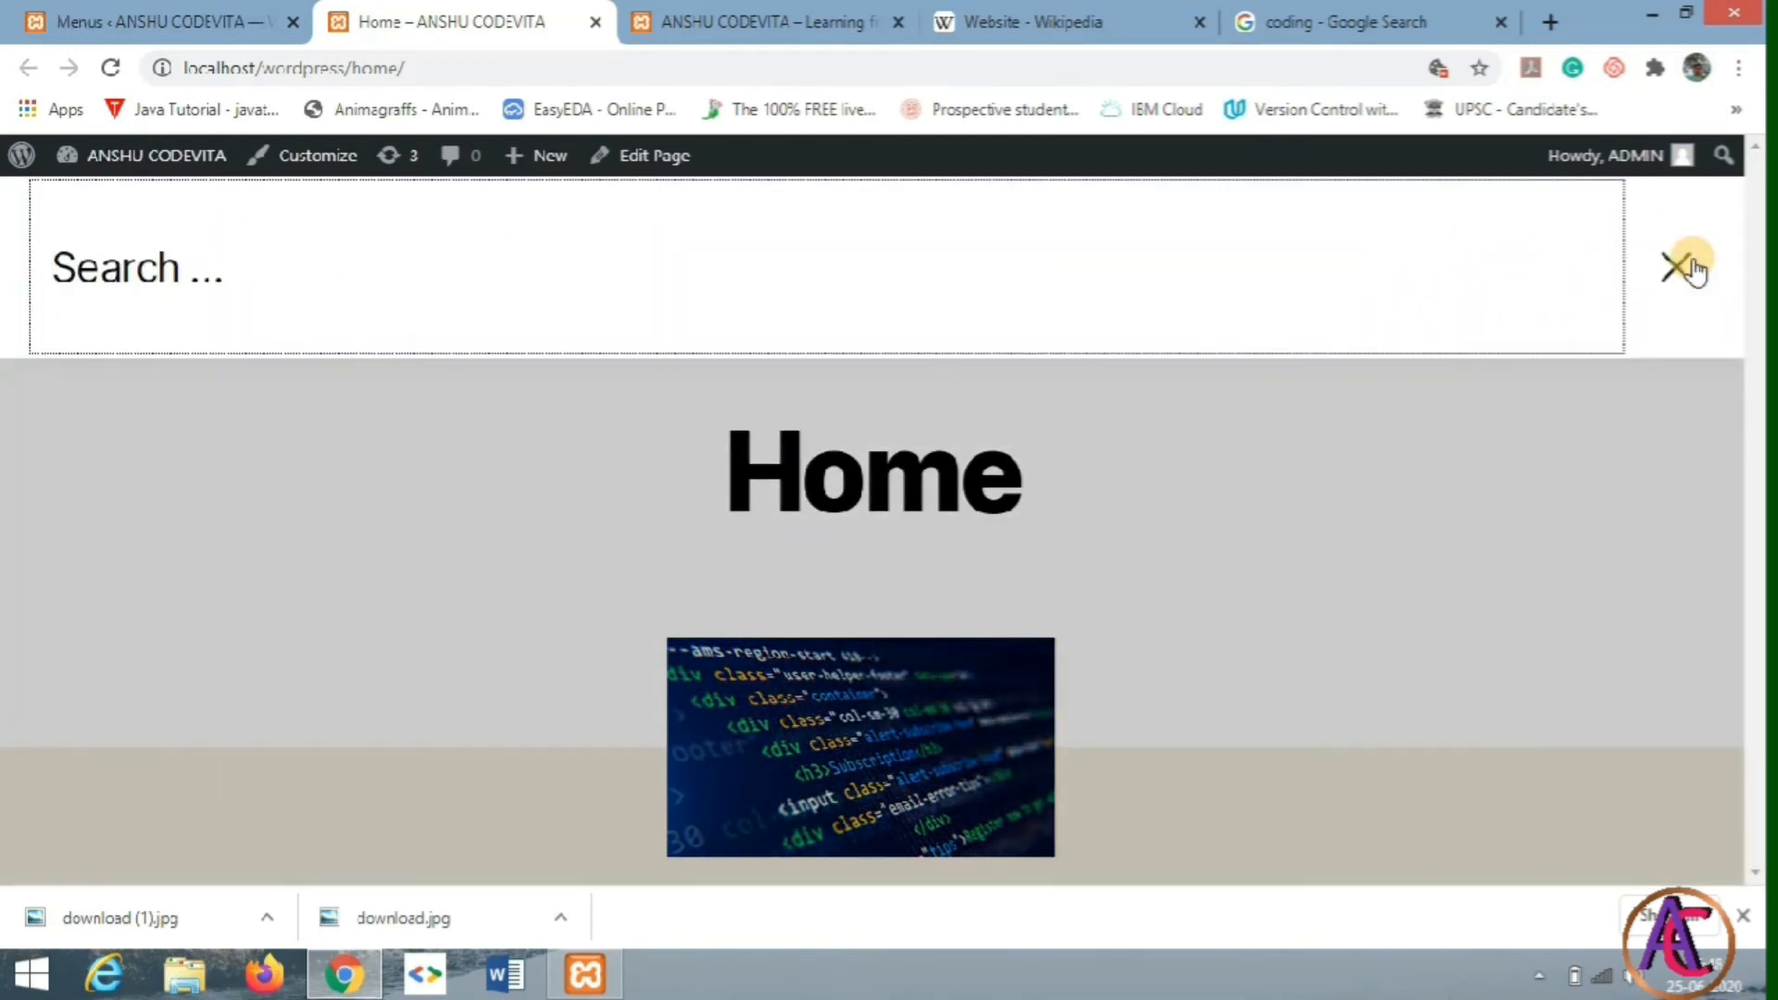
pyautogui.write('website')
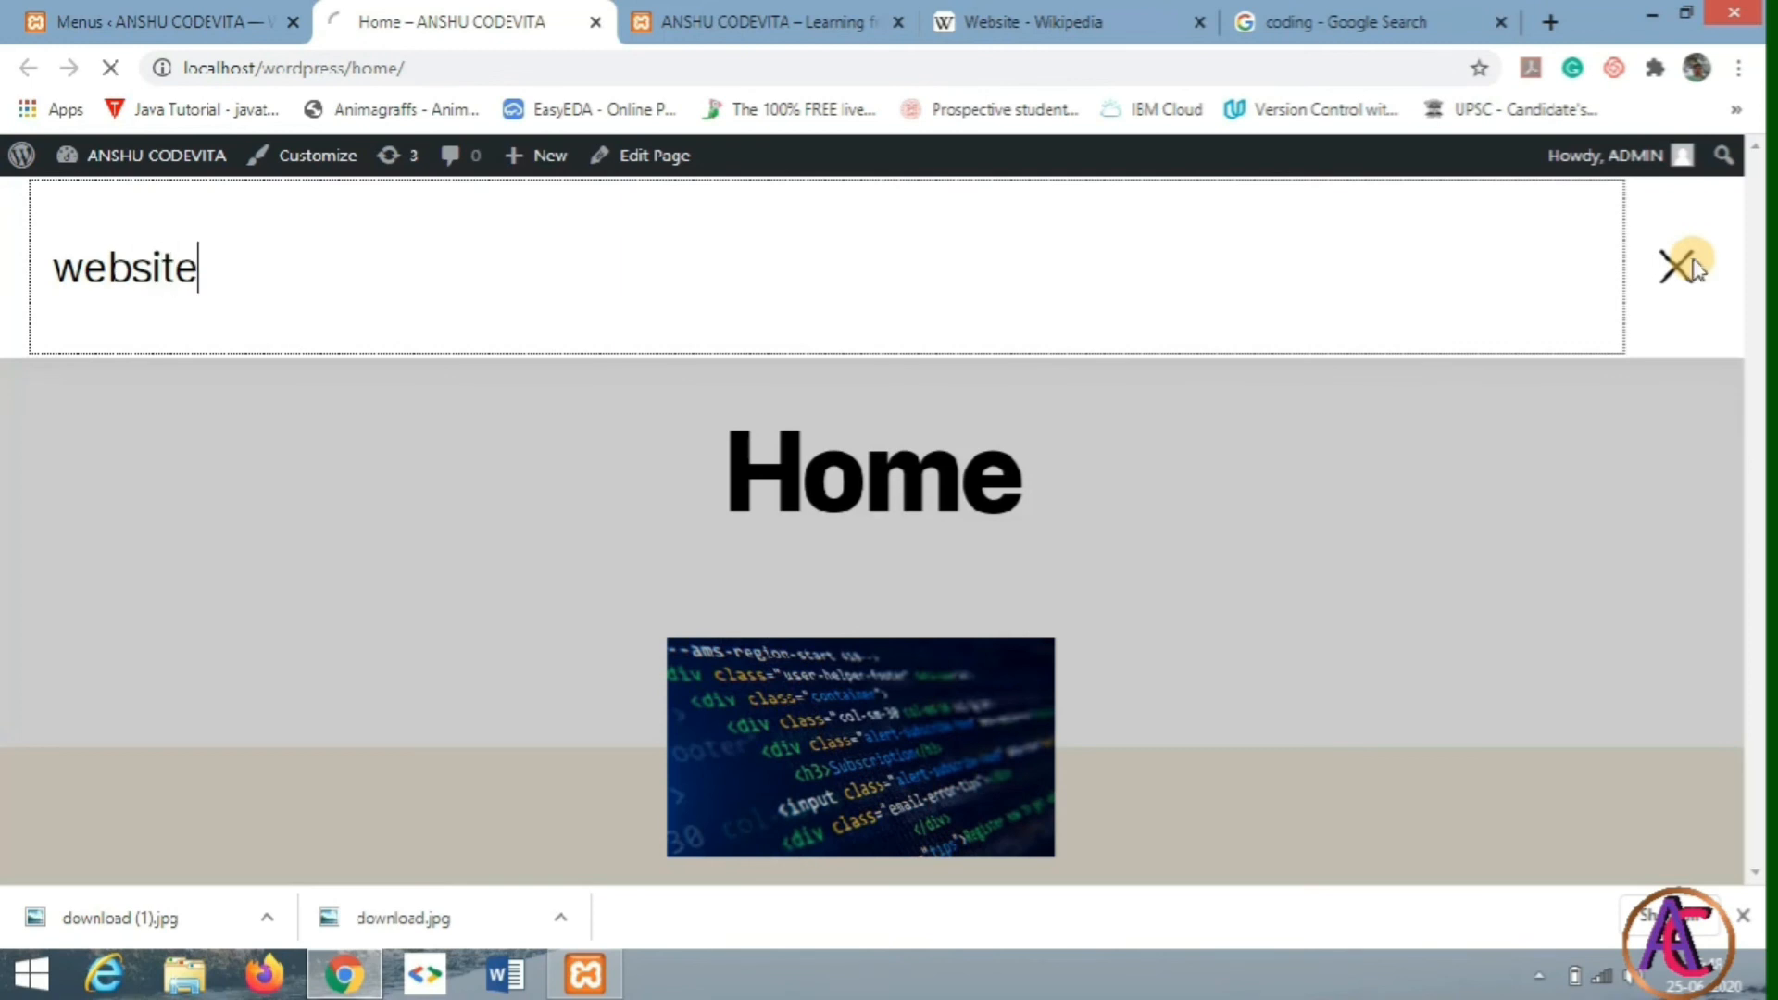
pyautogui.press('Return')
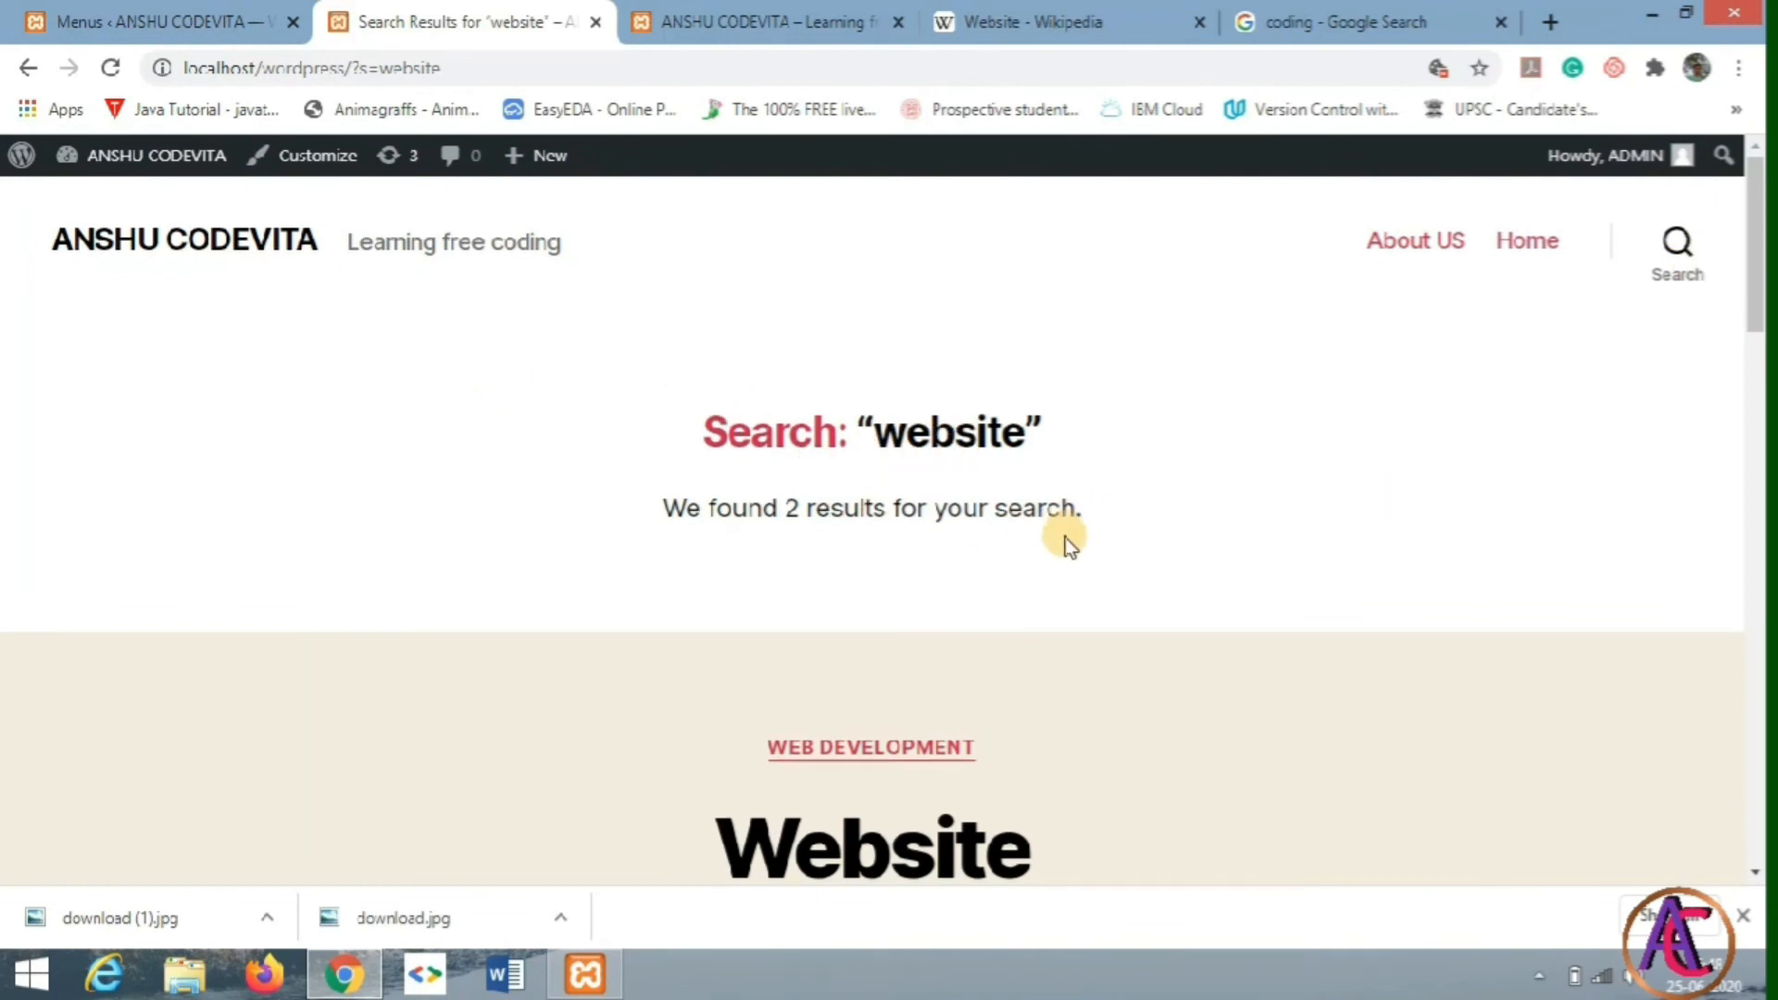
# Step: Examine the search results page from the matching entries down to the footer widgets and return to its heading
pyautogui.scroll(-5, 1065, 540)
pyautogui.scroll(-7, 1067, 543)
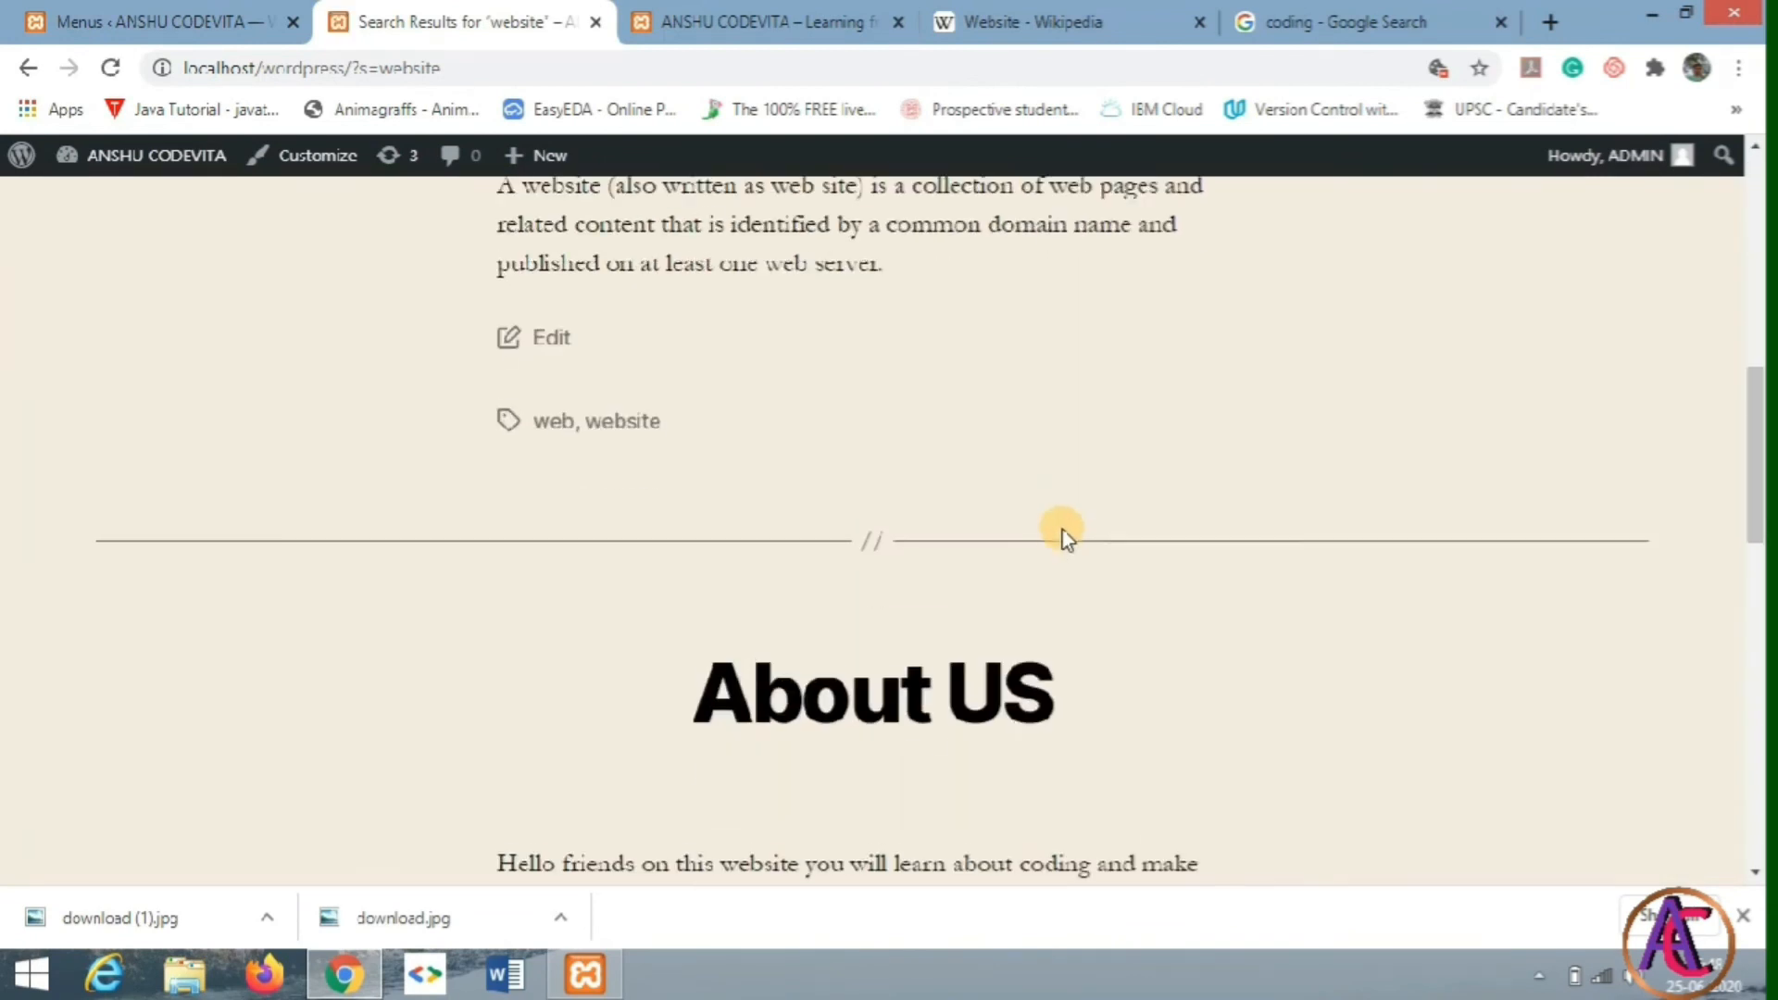
pyautogui.scroll(-1, 1067, 540)
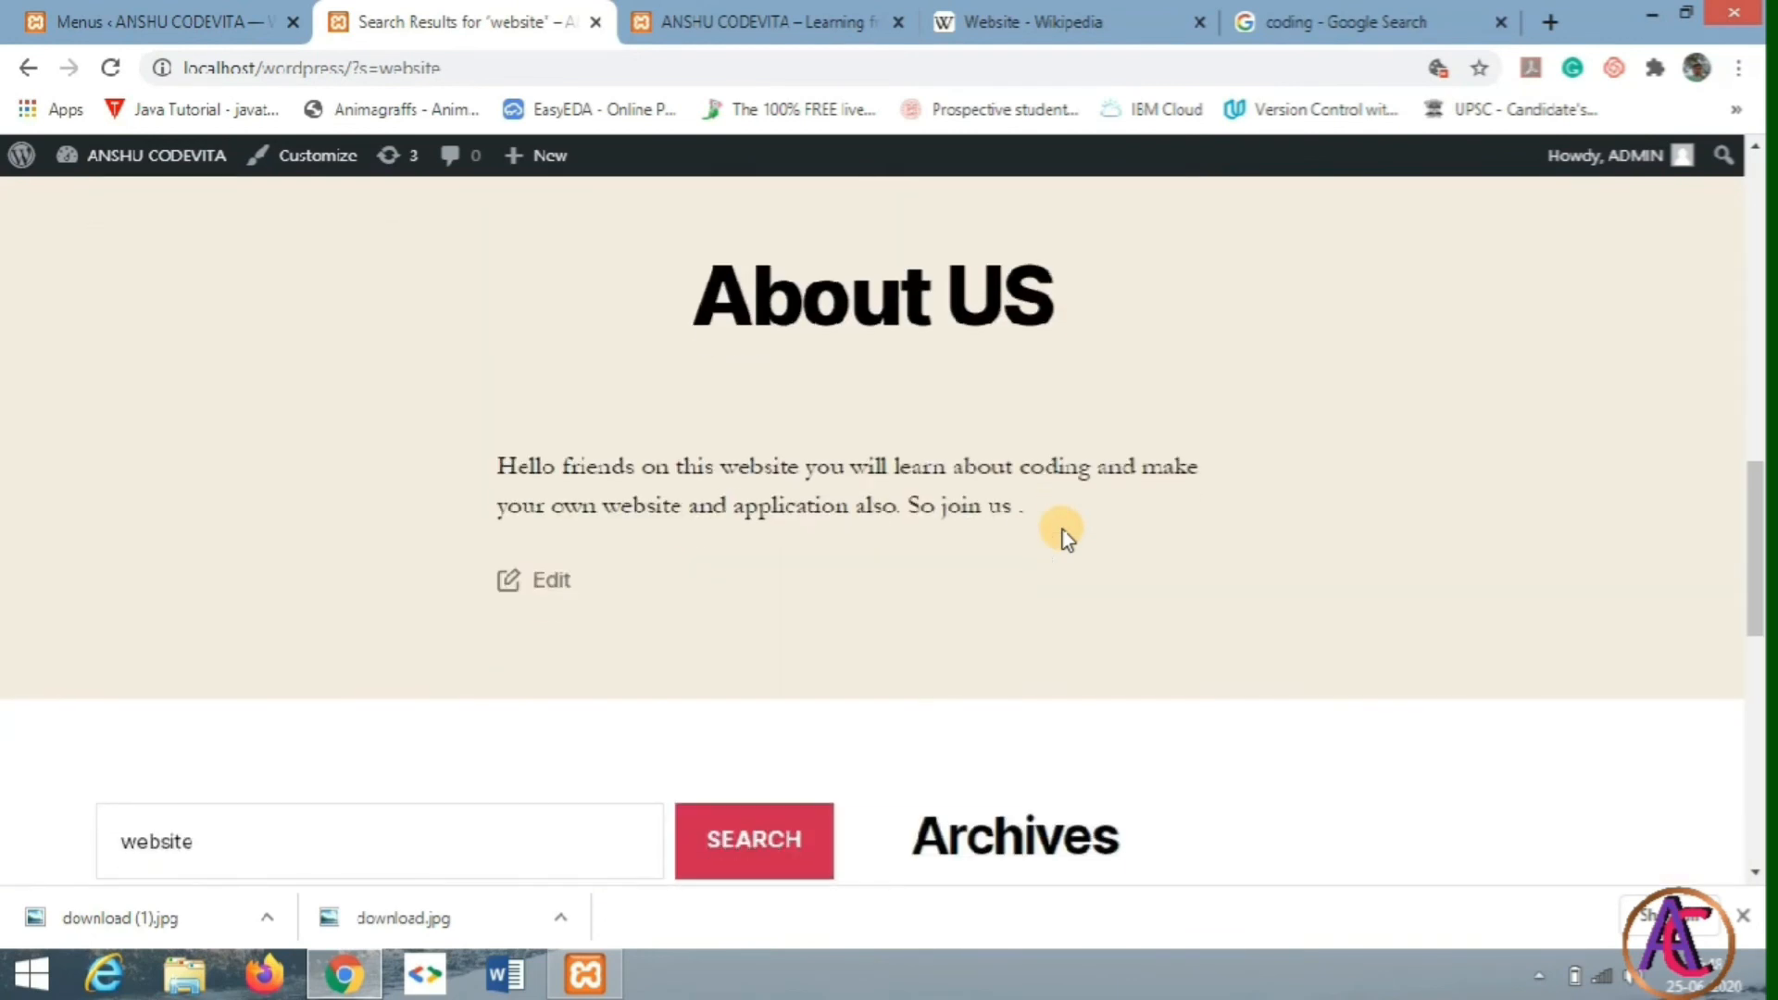
pyautogui.scroll(1, 1065, 536)
pyautogui.scroll(-1, 1065, 535)
pyautogui.scroll(-2, 1067, 537)
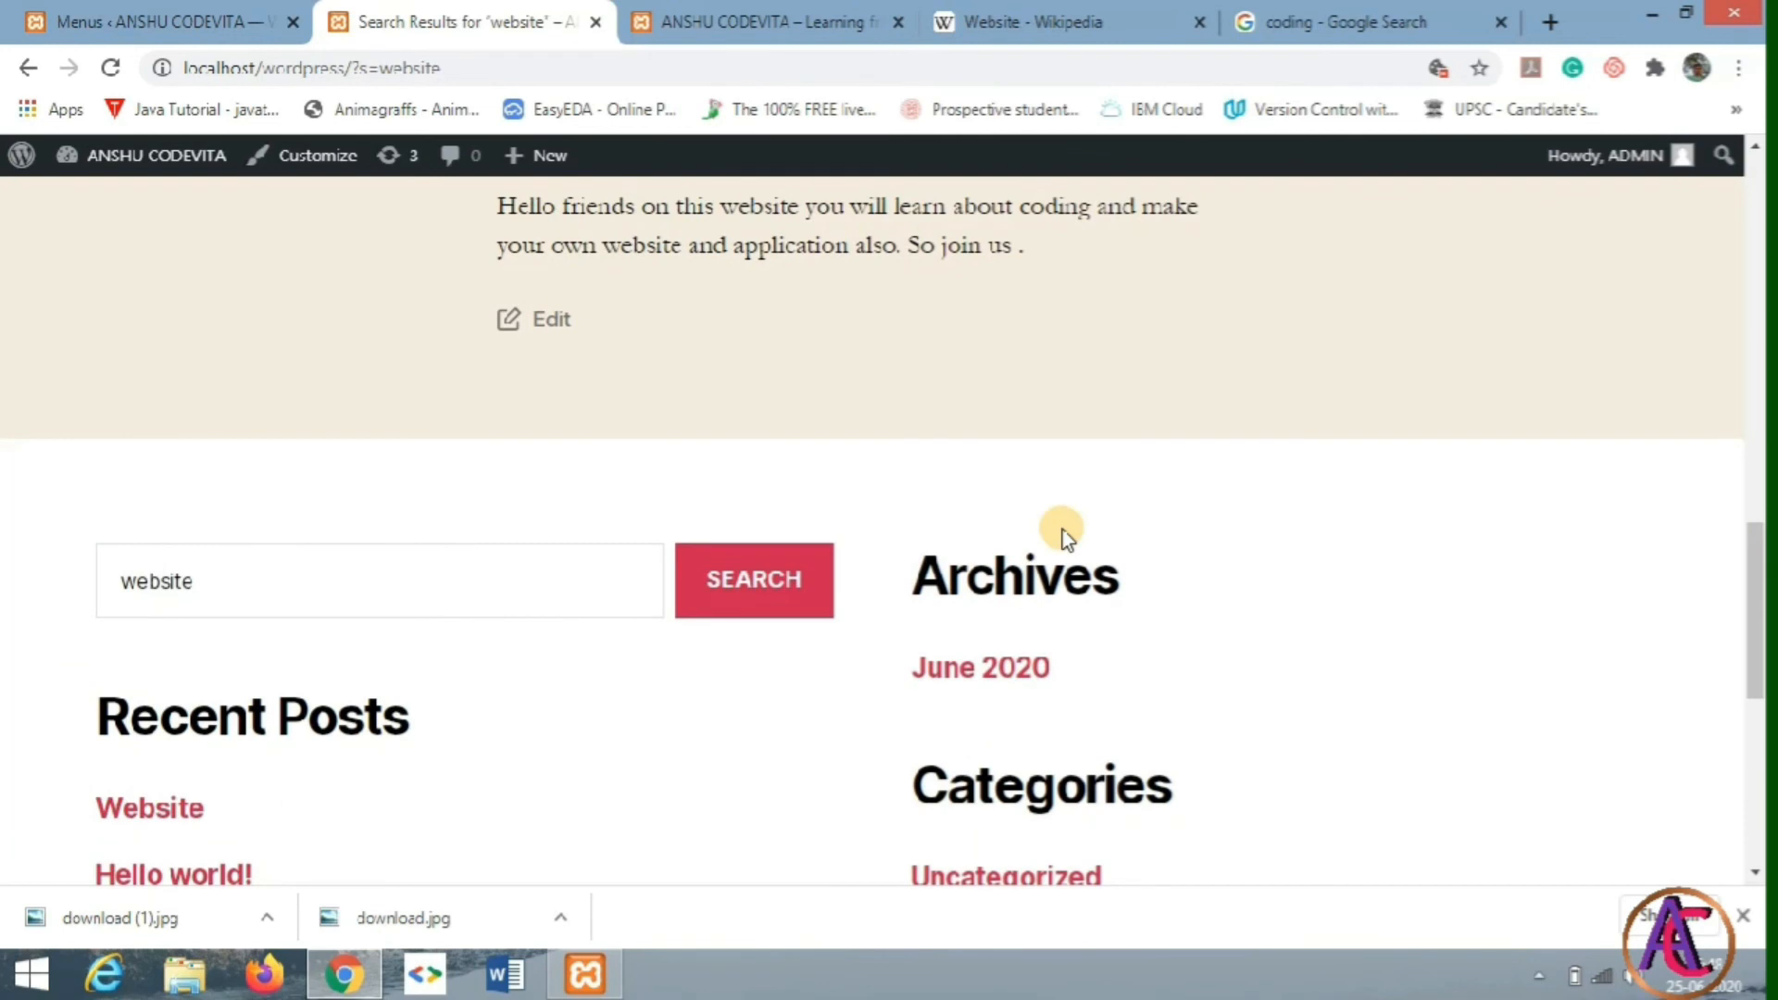
pyautogui.scroll(1, 1067, 538)
pyautogui.scroll(-6, 1067, 537)
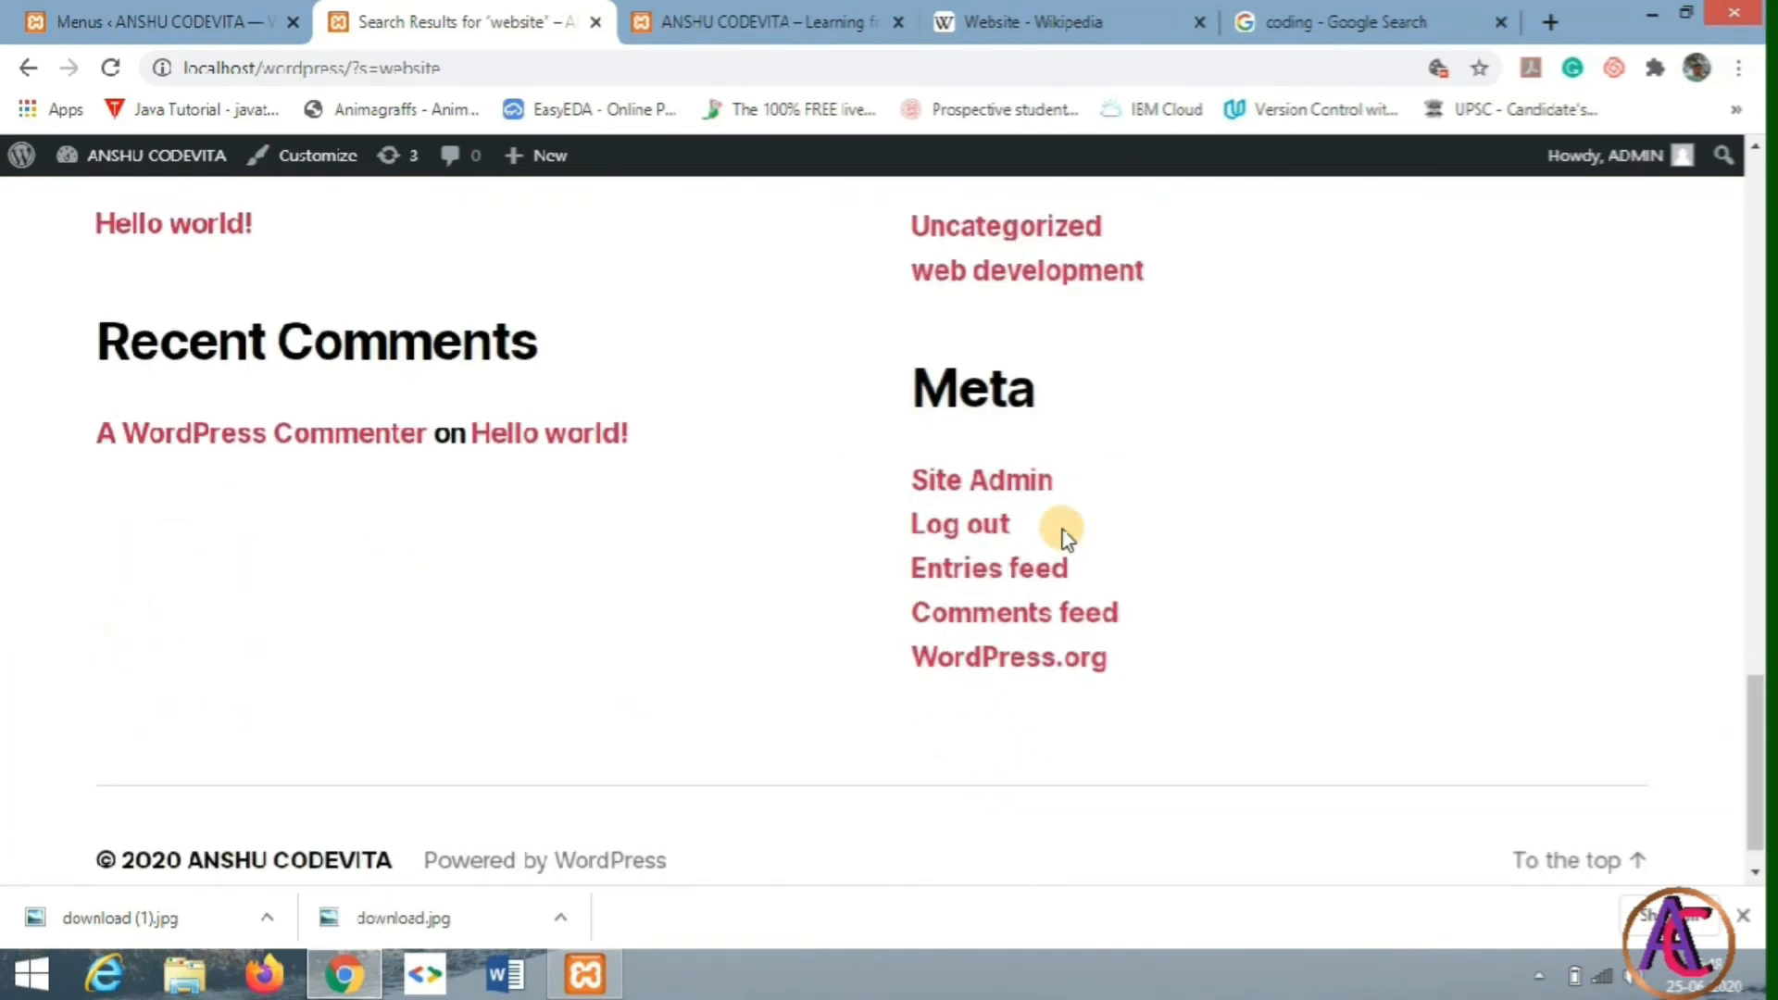
pyautogui.scroll(15, 1067, 537)
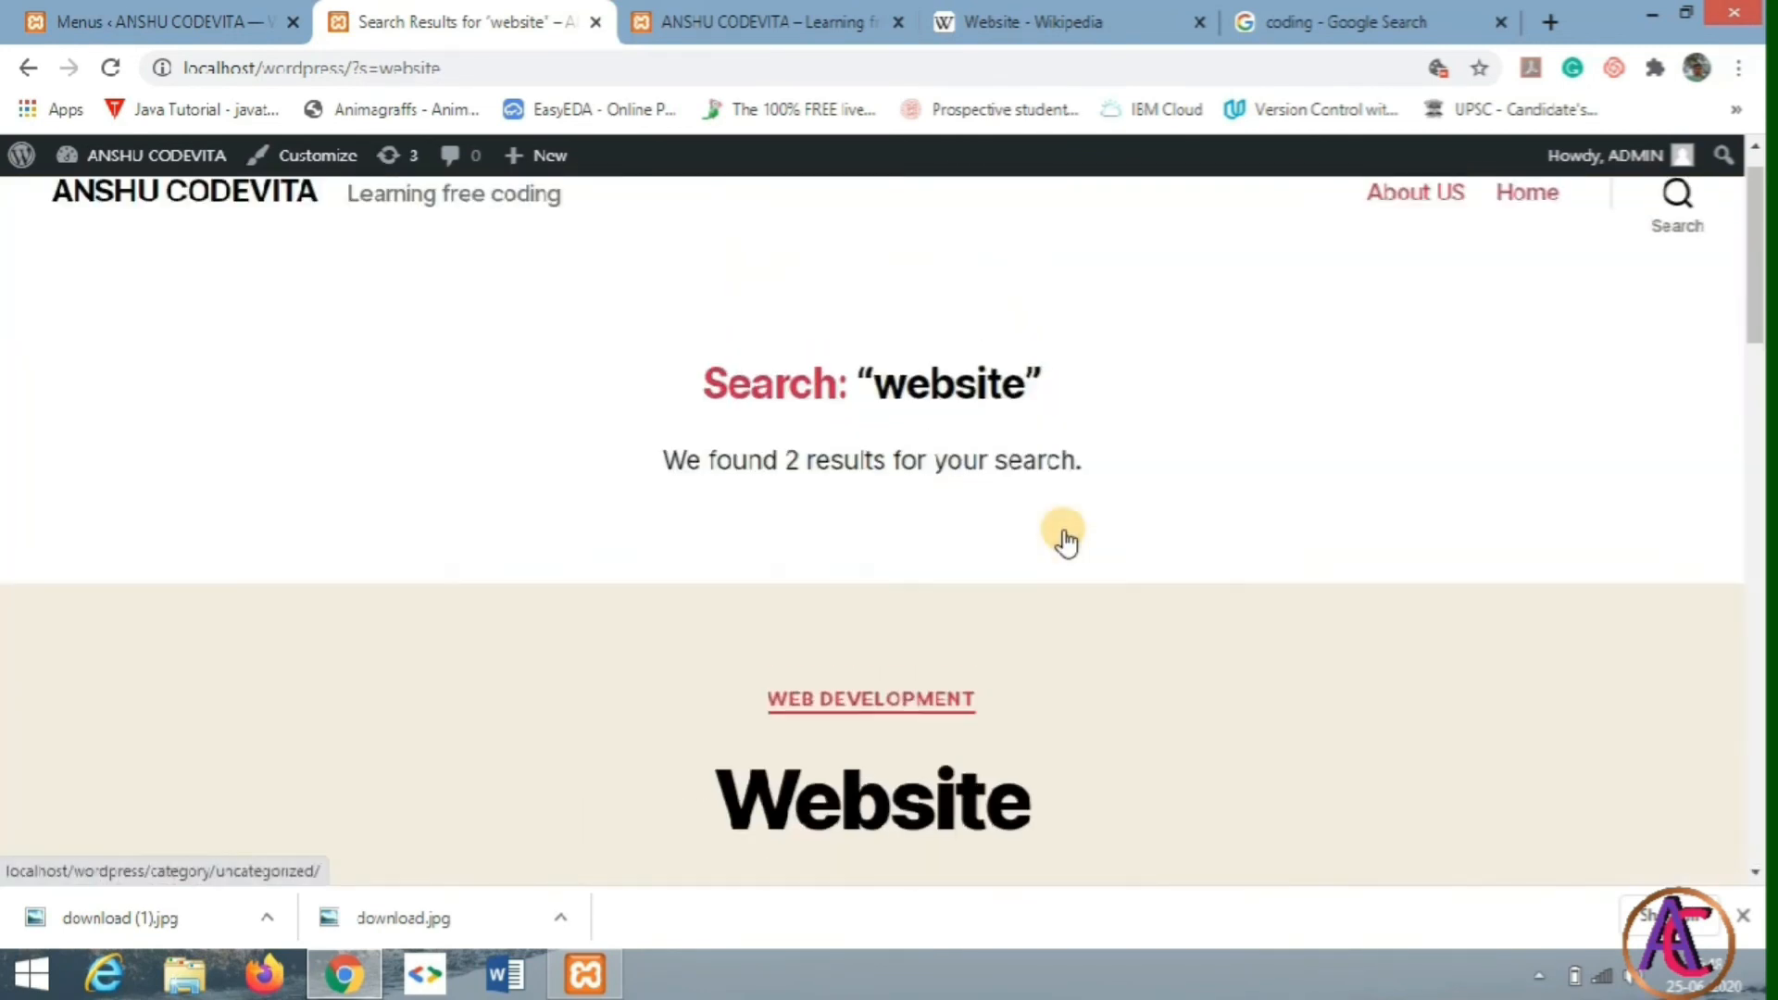